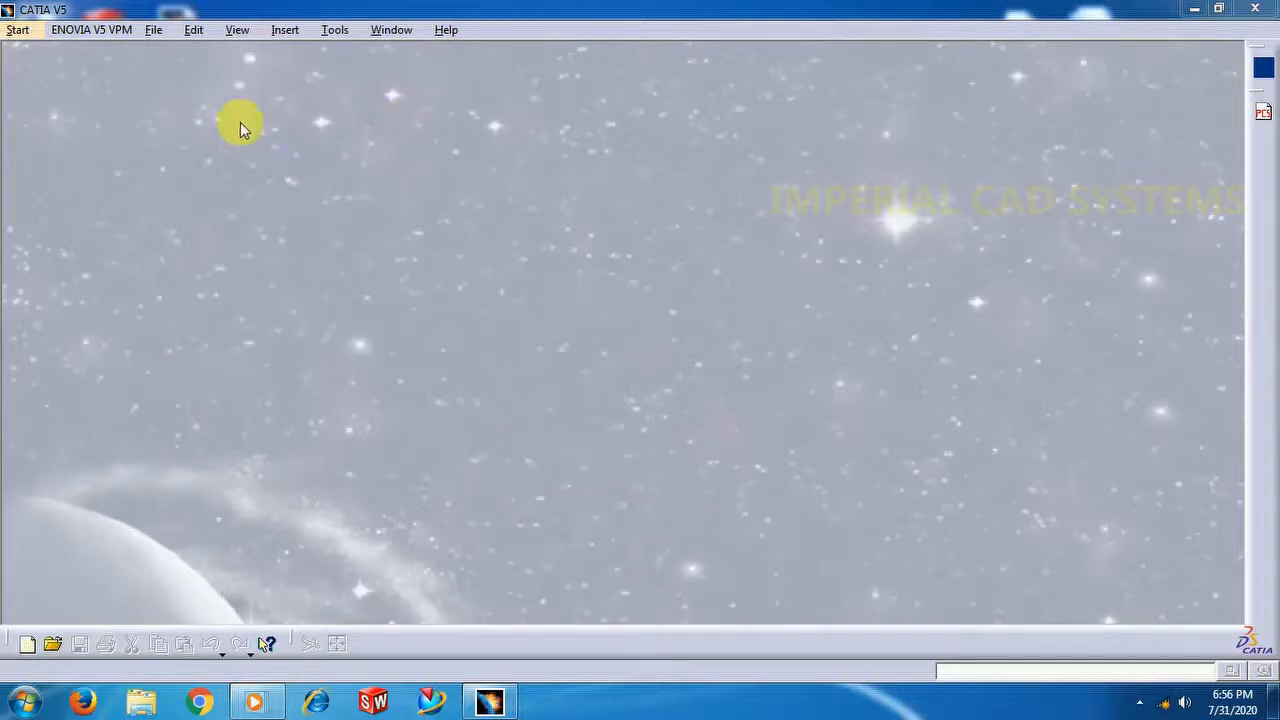
Create a new part named Part1 with hybrid design enabled in the Part Design workbench
{"action": "left_click", "coordinate": [20, 31]}
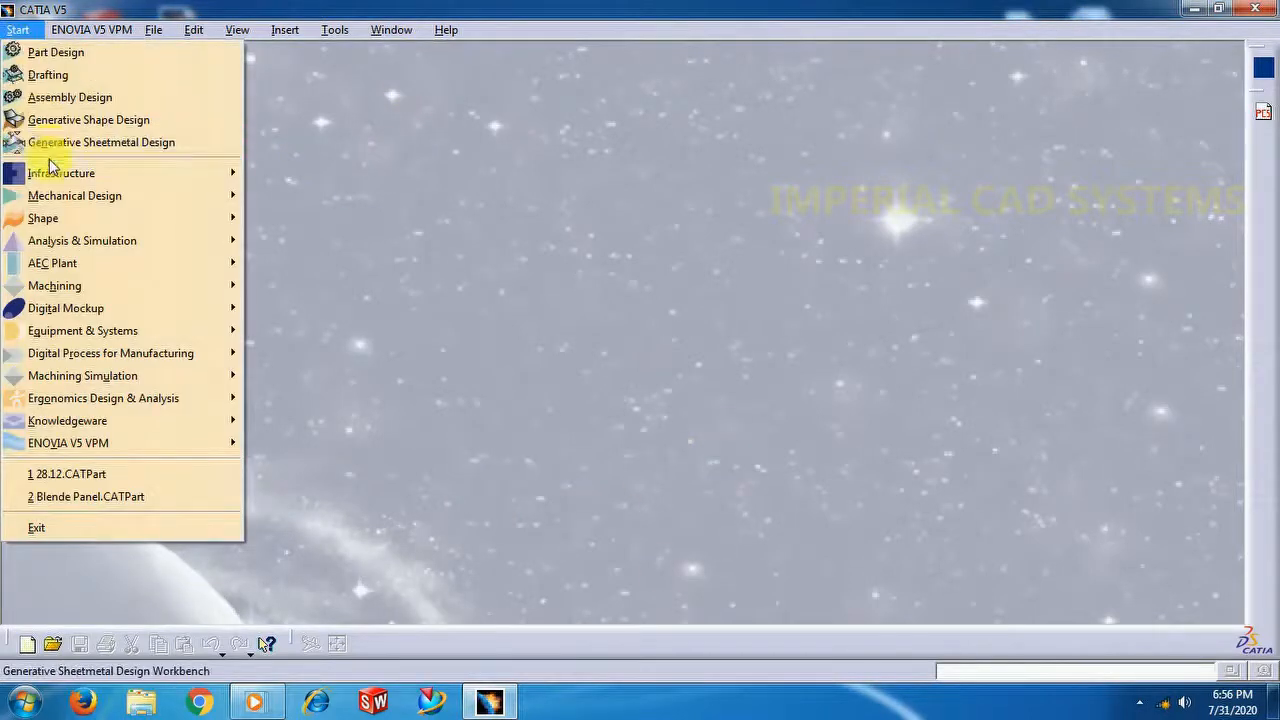
{"action": "mouse_move", "coordinate": [64, 200]}
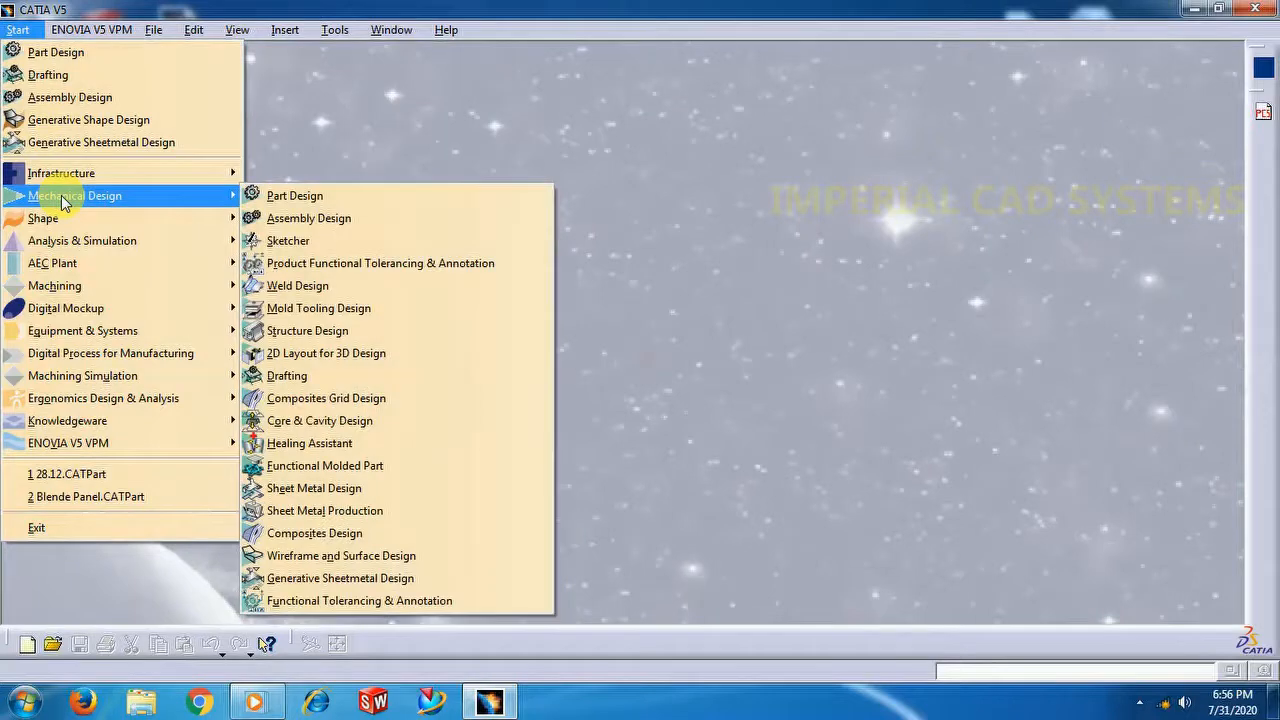
{"action": "left_click", "coordinate": [294, 195]}
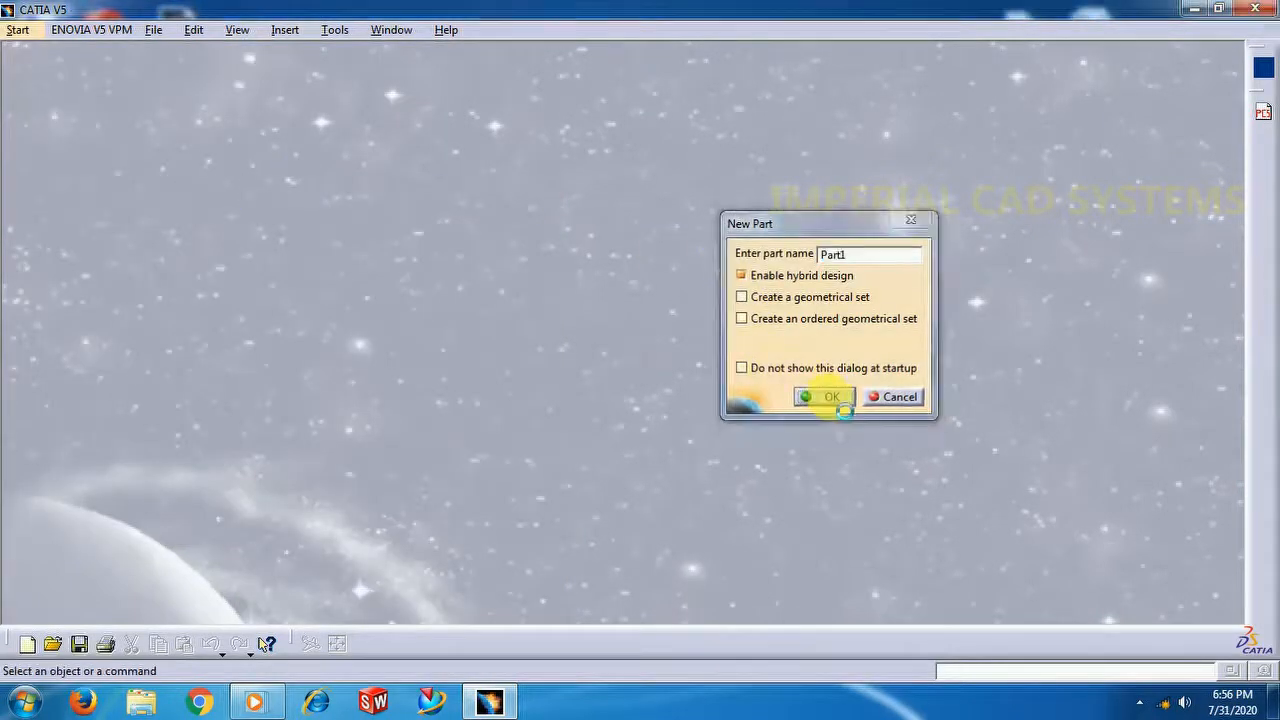
{"action": "left_click", "coordinate": [834, 399]}
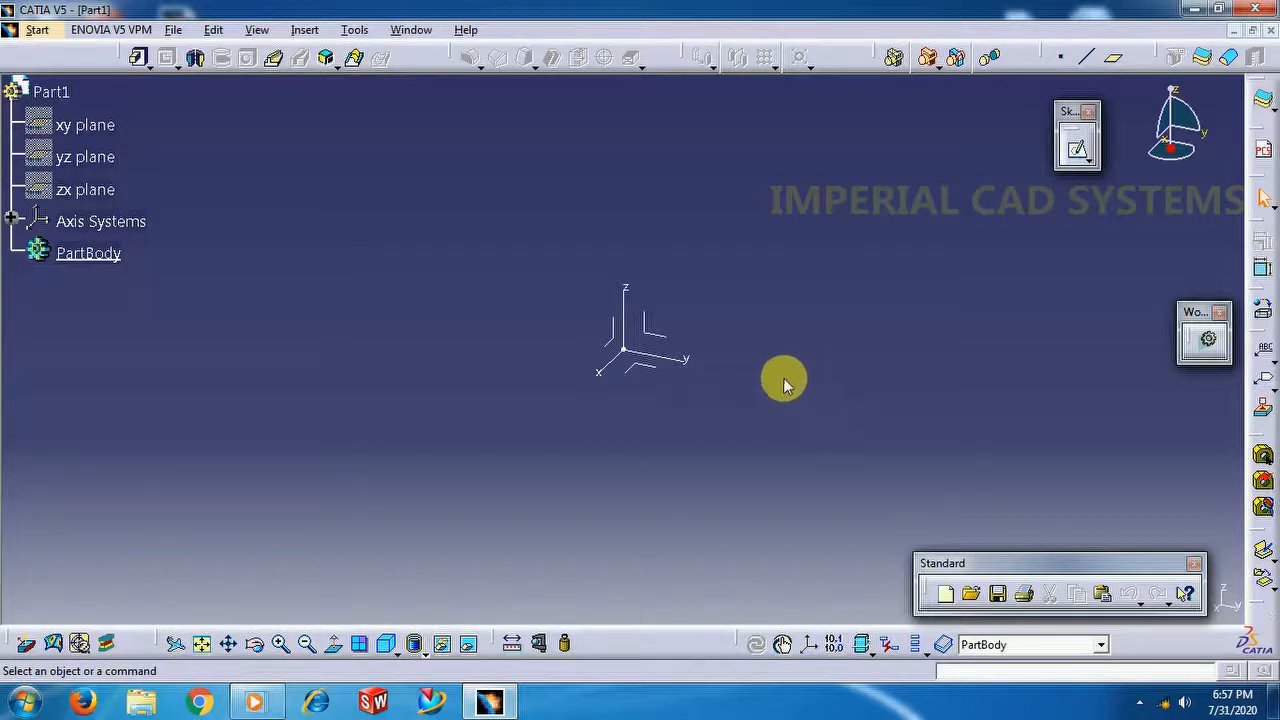
Start a sketch on the yz plane and draw a circle of about 61 mm diameter centered on the origin
{"action": "left_click", "coordinate": [651, 335]}
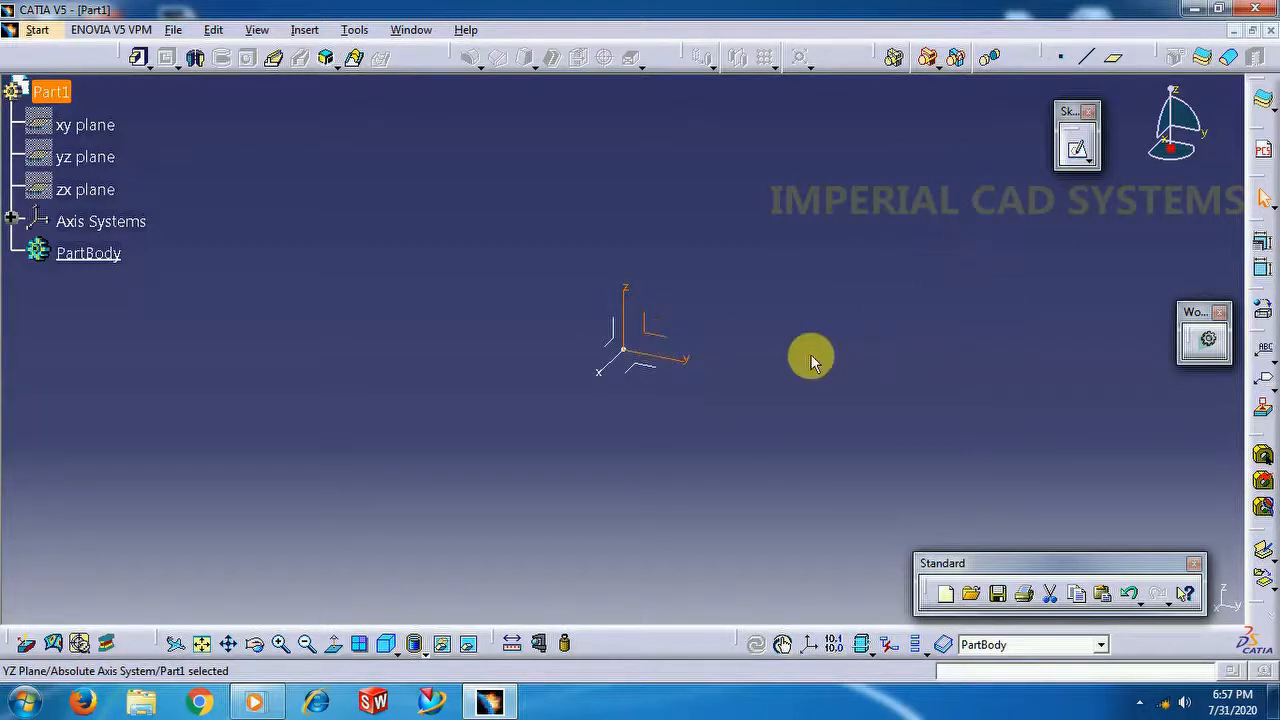
{"action": "left_click", "coordinate": [1075, 155]}
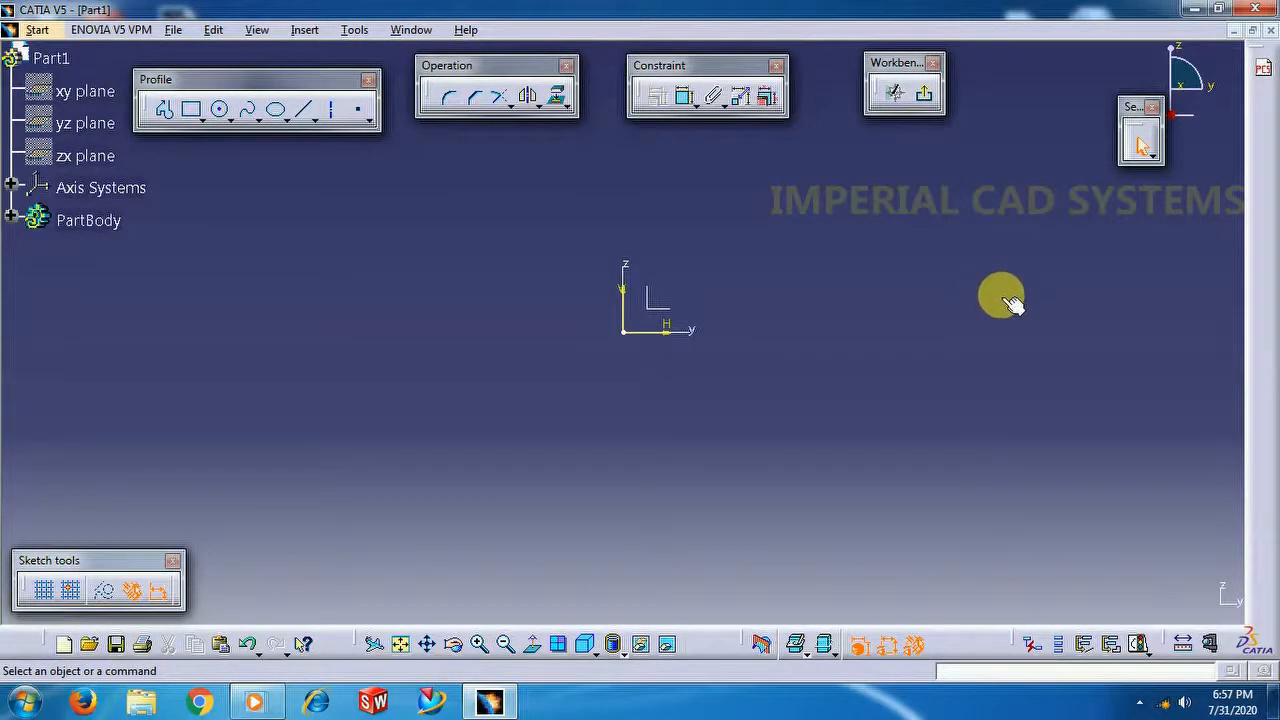
{"action": "left_click", "coordinate": [221, 112]}
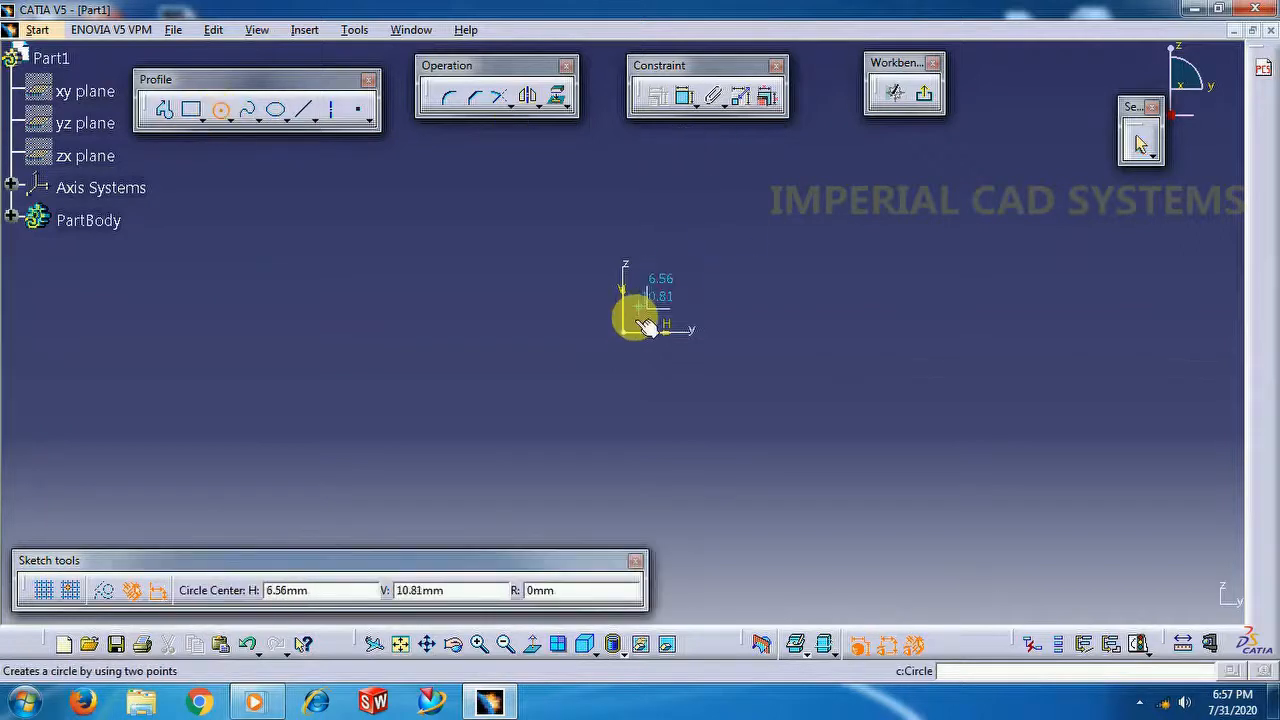
{"action": "left_click", "coordinate": [624, 332]}
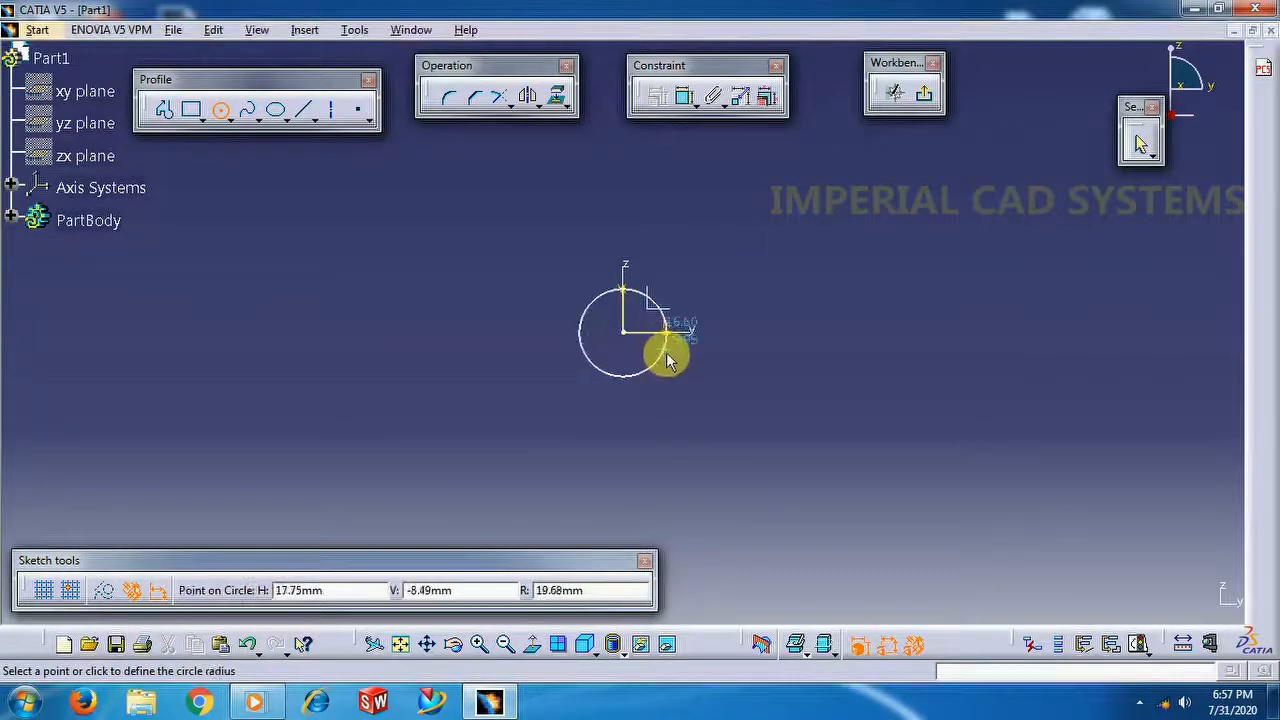
{"action": "left_click", "coordinate": [680, 381]}
Dimension the circle and set its diameter to 75 mm
{"action": "left_click", "coordinate": [684, 96]}
{"action": "left_click", "coordinate": [765, 245]}
{"action": "double_click", "coordinate": [770, 242]}
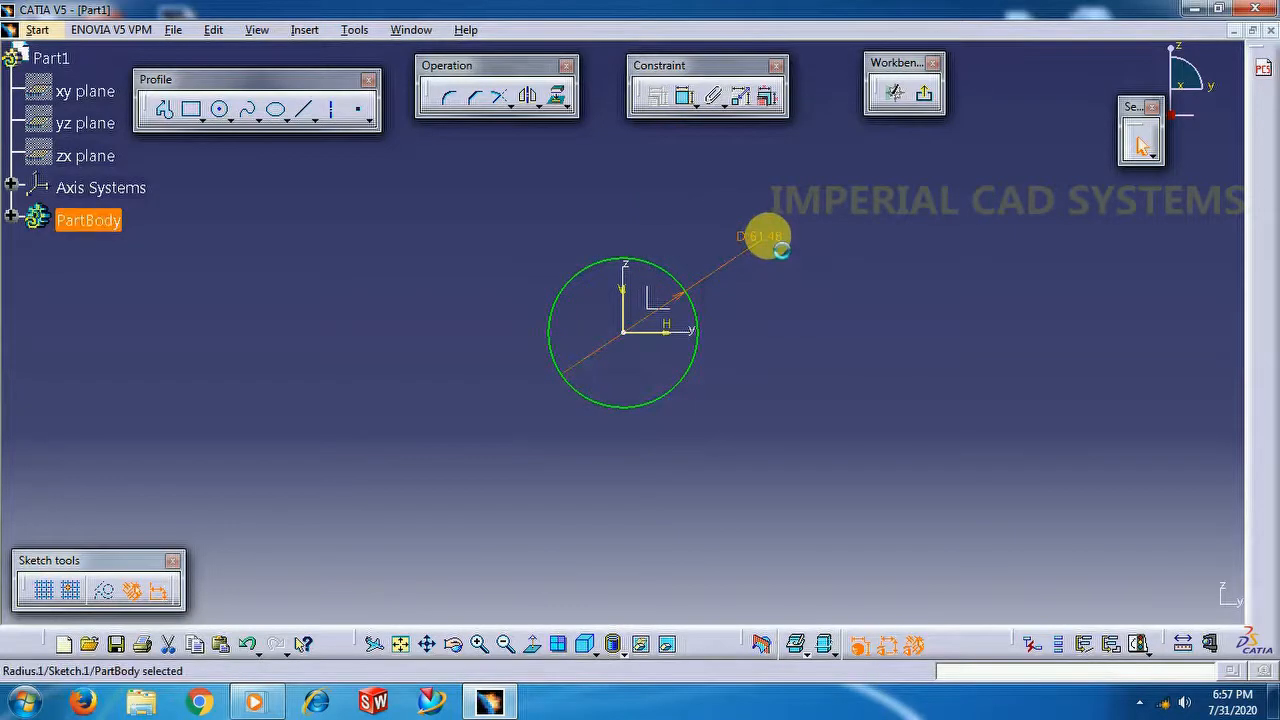
{"action": "type", "text": "75"}
{"action": "key", "text": "Return"}
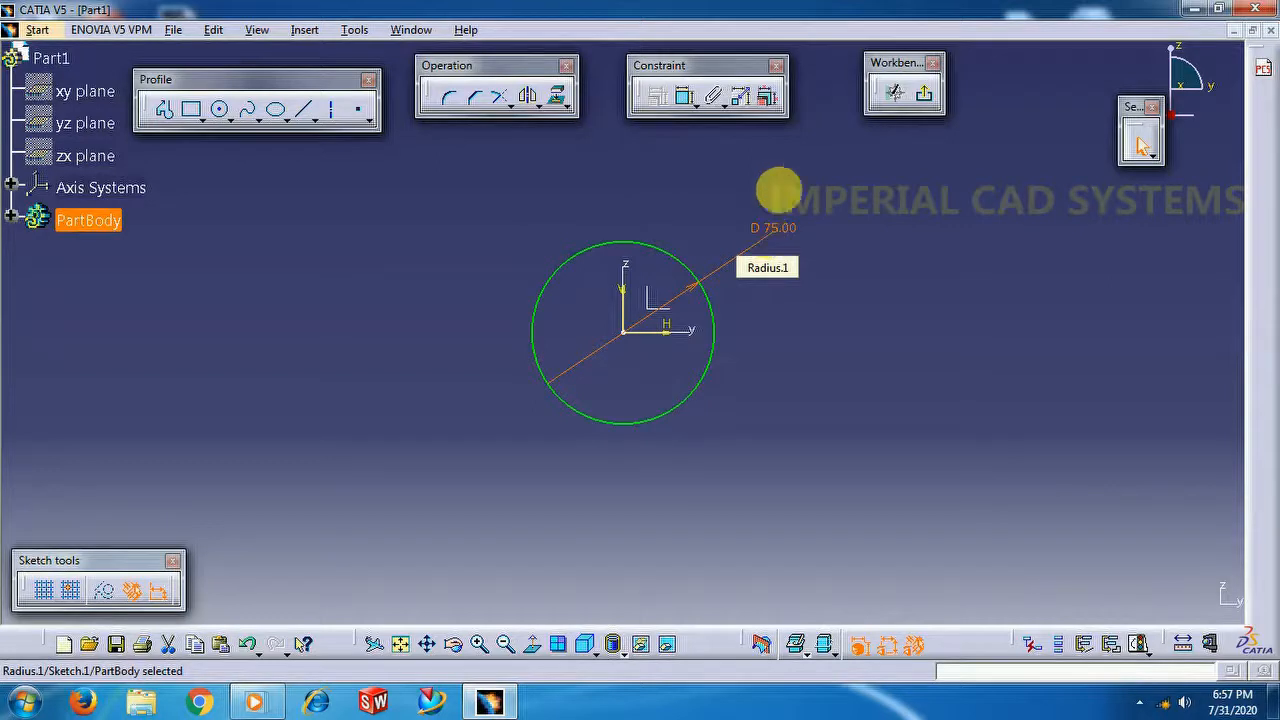
{"action": "left_click", "coordinate": [883, 262]}
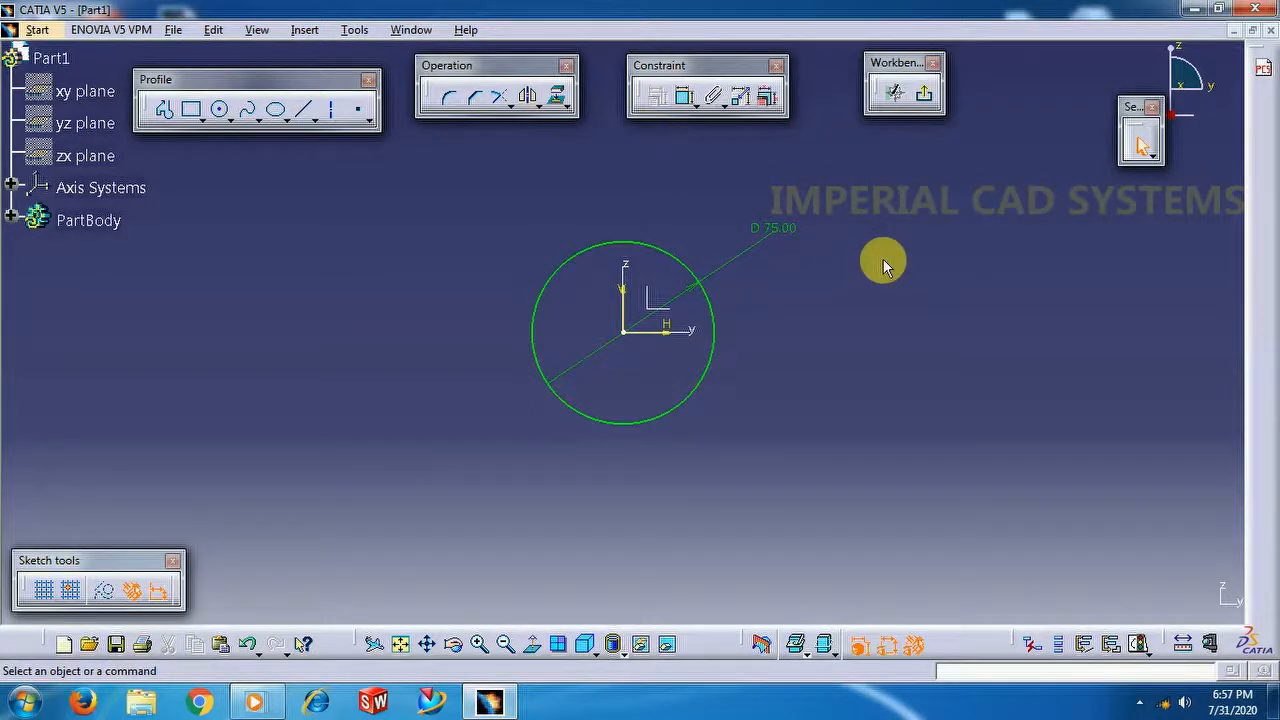
Exit the sketch and pad the circle with mirrored extent and a length of 25 mm
{"action": "left_click", "coordinate": [923, 93]}
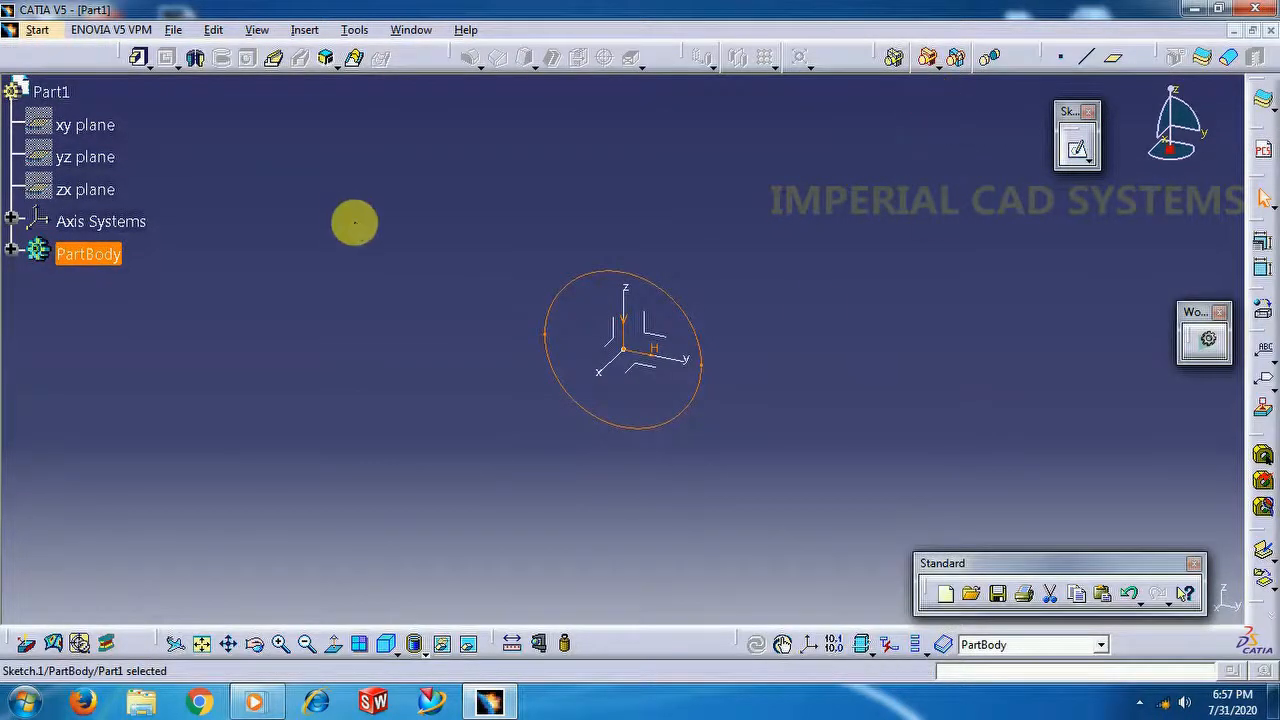
{"action": "left_click", "coordinate": [353, 247]}
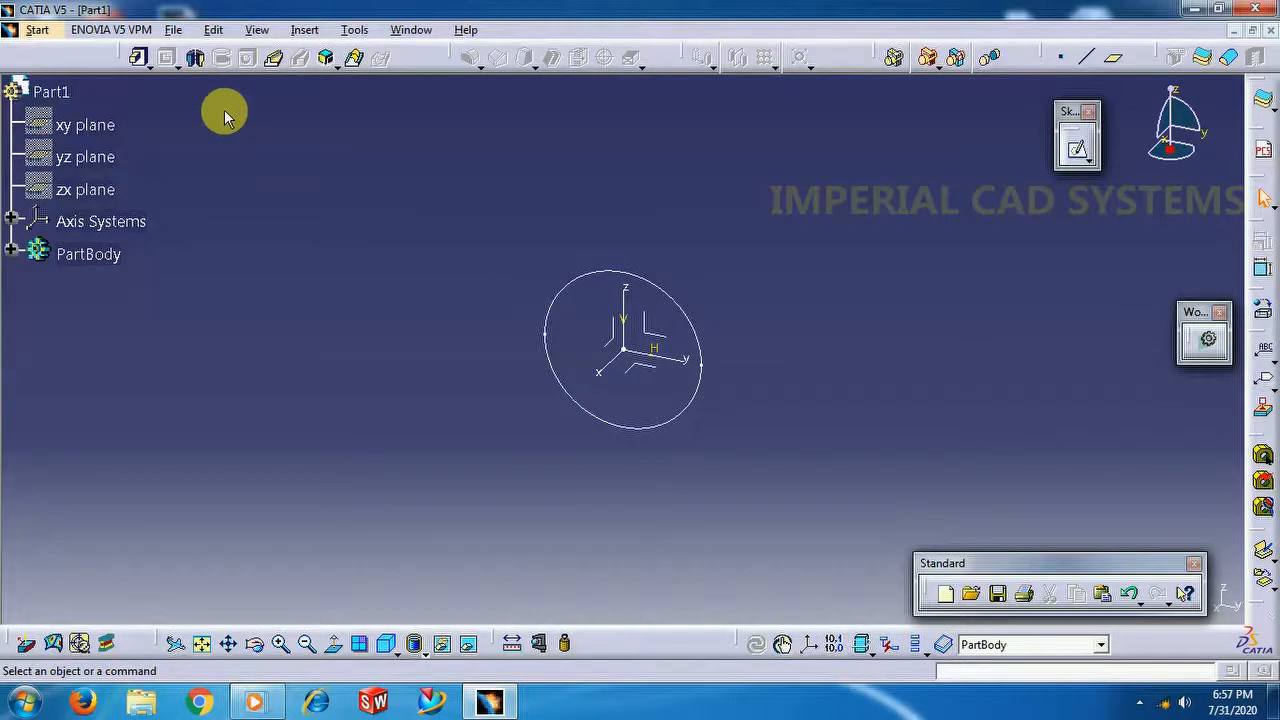
{"action": "left_click", "coordinate": [149, 64]}
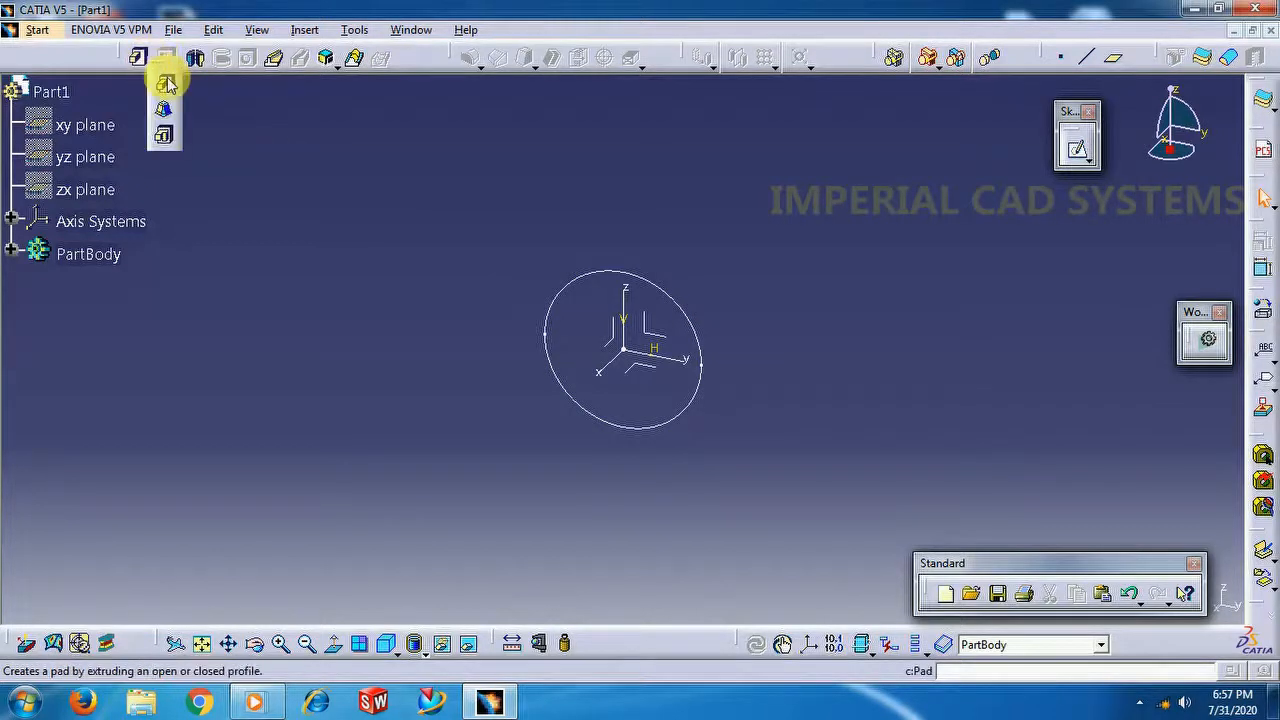
{"action": "left_click", "coordinate": [166, 82]}
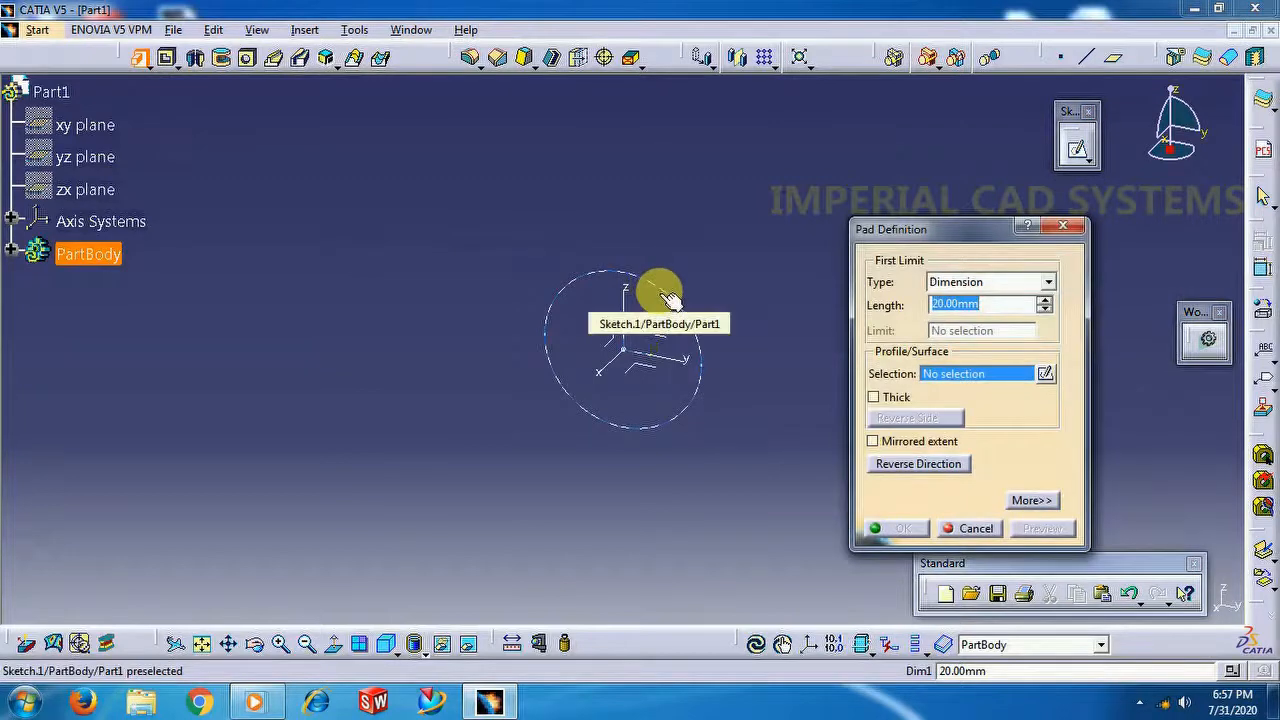
{"action": "left_click", "coordinate": [668, 297]}
{"action": "left_click", "coordinate": [874, 441]}
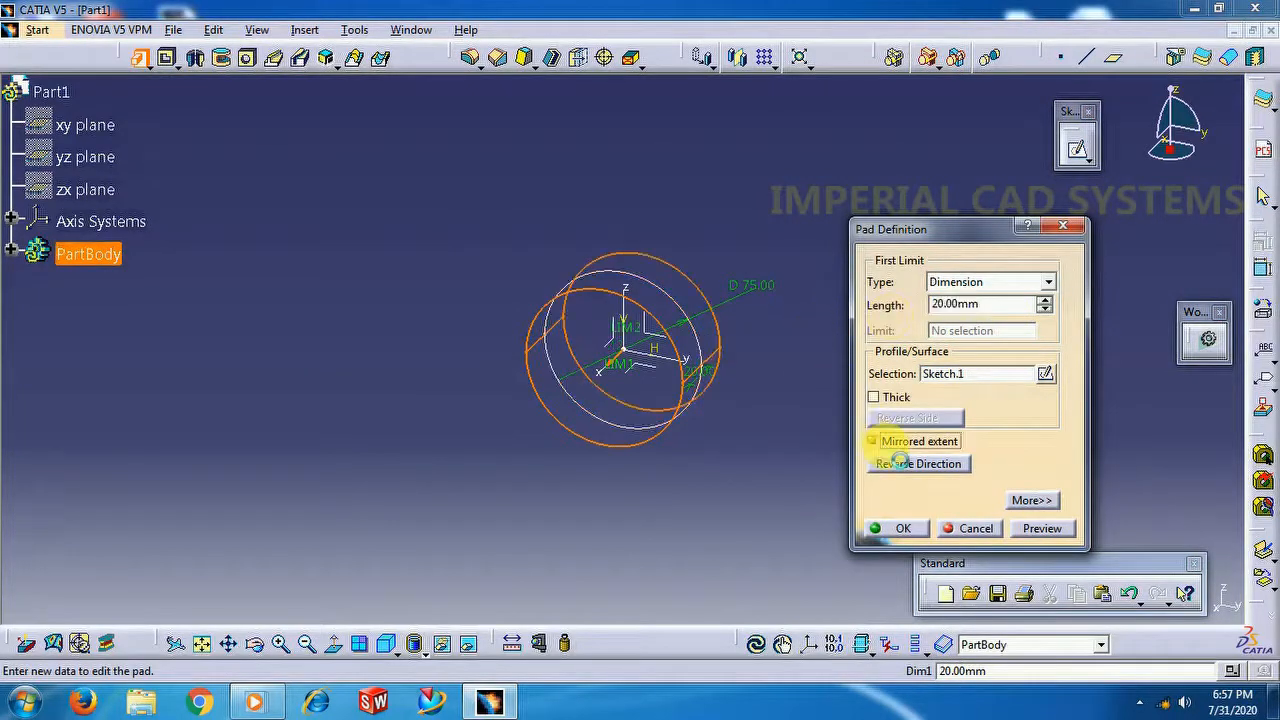
{"action": "left_click", "coordinate": [970, 310]}
{"action": "double_click", "coordinate": [998, 308]}
{"action": "type", "text": "25"}
{"action": "key", "text": "Return"}
{"action": "left_click", "coordinate": [734, 277]}
Edit the cylinder's pad and set its length to 20 mm
{"action": "middle_click_drag", "start_coordinate": [794, 487], "coordinate": [668, 476]}
{"action": "double_click", "coordinate": [643, 291]}
{"action": "type", "text": "20"}
{"action": "key", "text": "Return"}
{"action": "left_click", "coordinate": [851, 409]}
{"action": "middle_click_drag", "start_coordinate": [640, 452], "coordinate": [661, 512]}
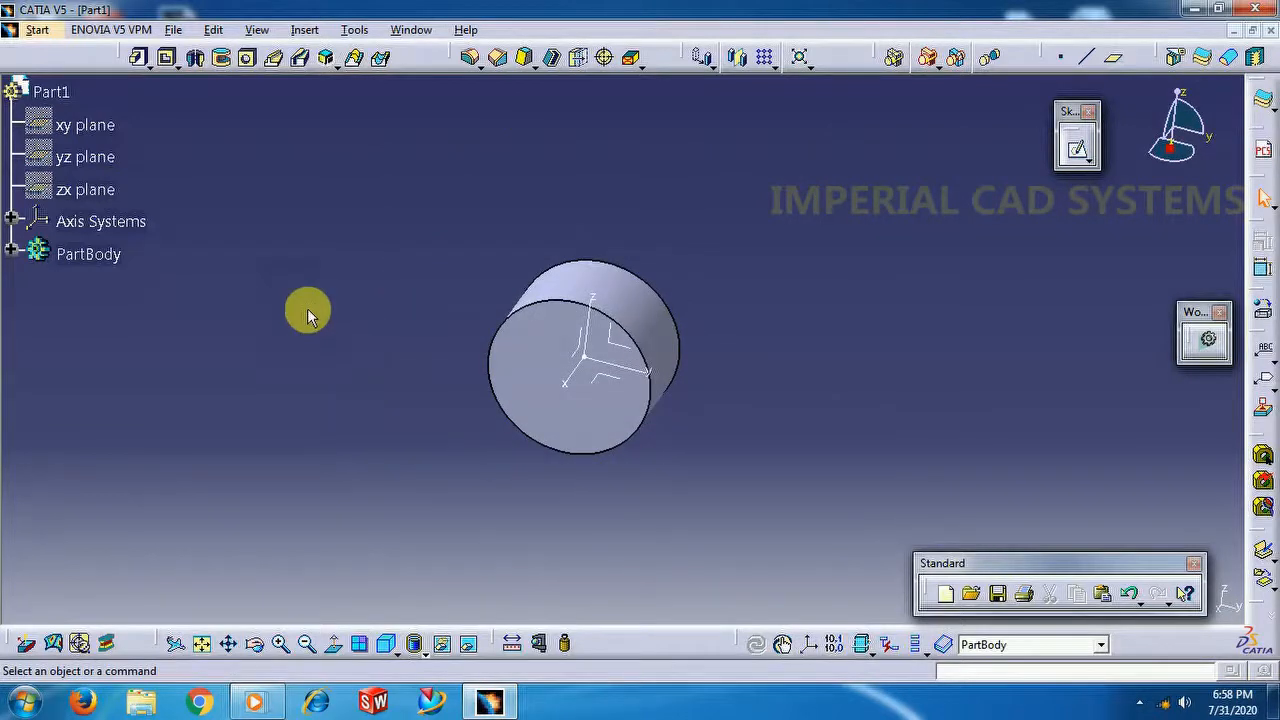
Set the pad's fill color to light red in its graphic properties
{"action": "left_click", "coordinate": [12, 254]}
{"action": "right_click", "coordinate": [97, 288]}
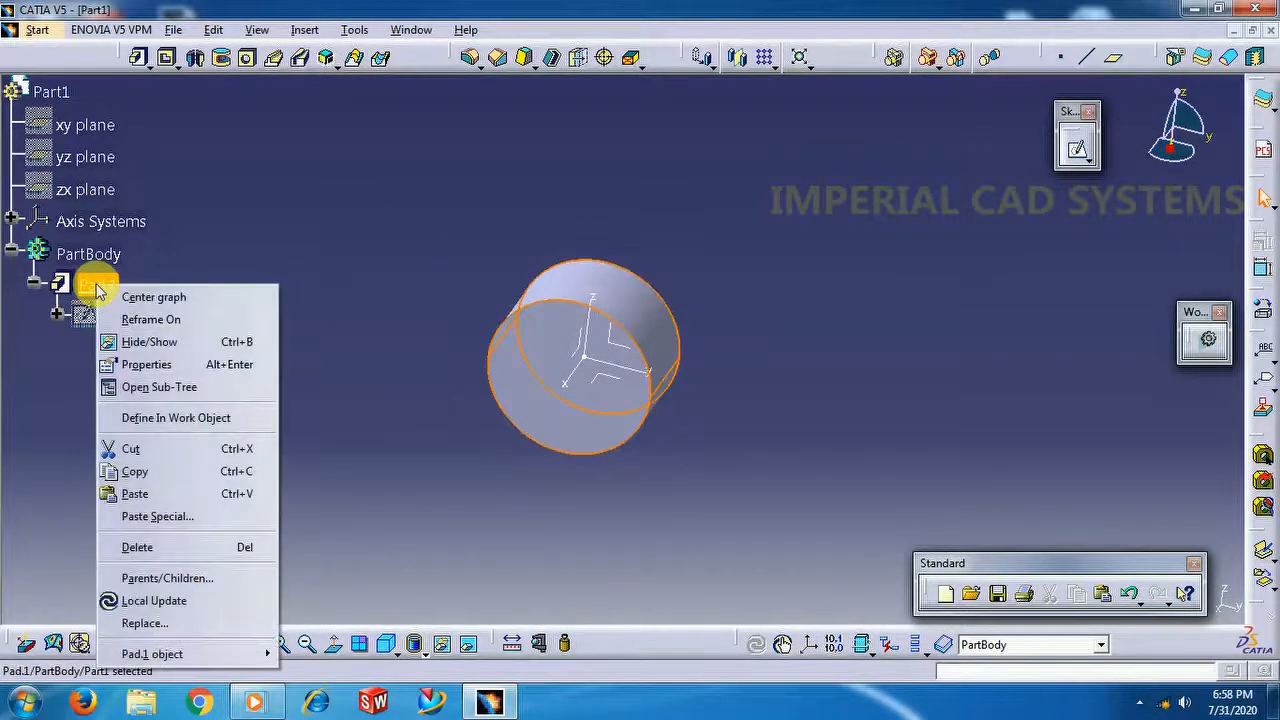
{"action": "left_click", "coordinate": [160, 365]}
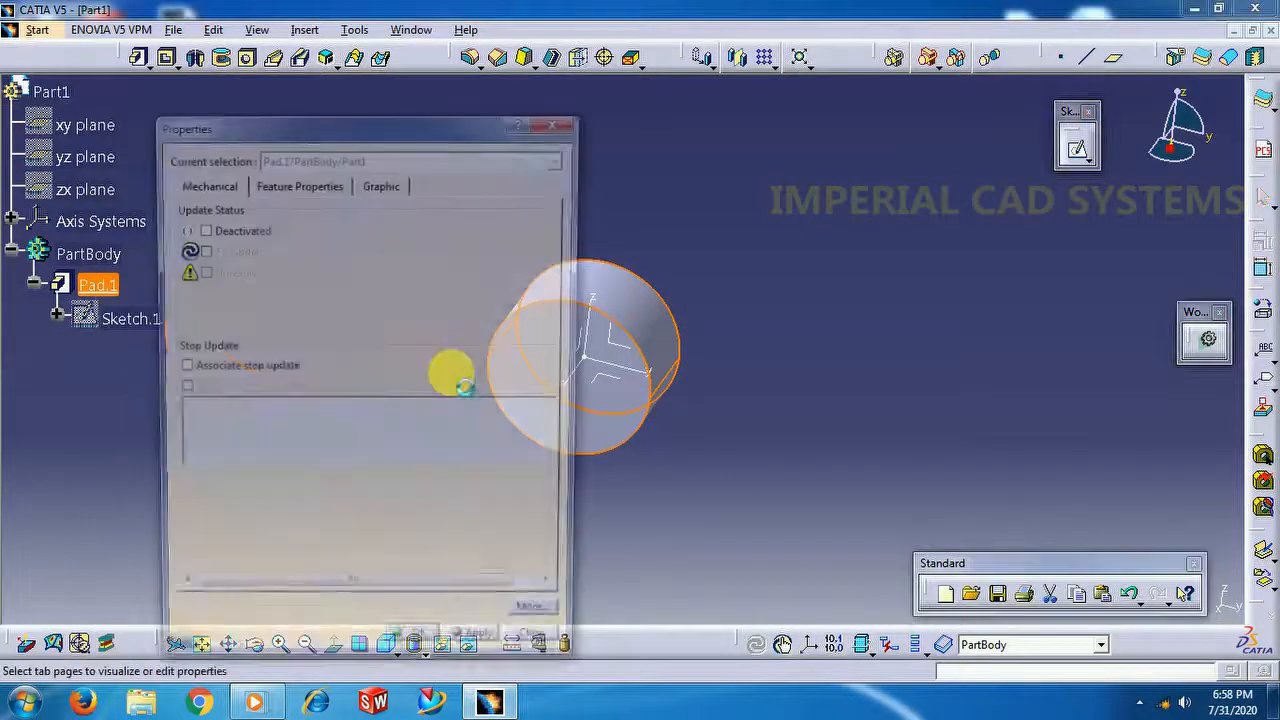
{"action": "left_click", "coordinate": [380, 185]}
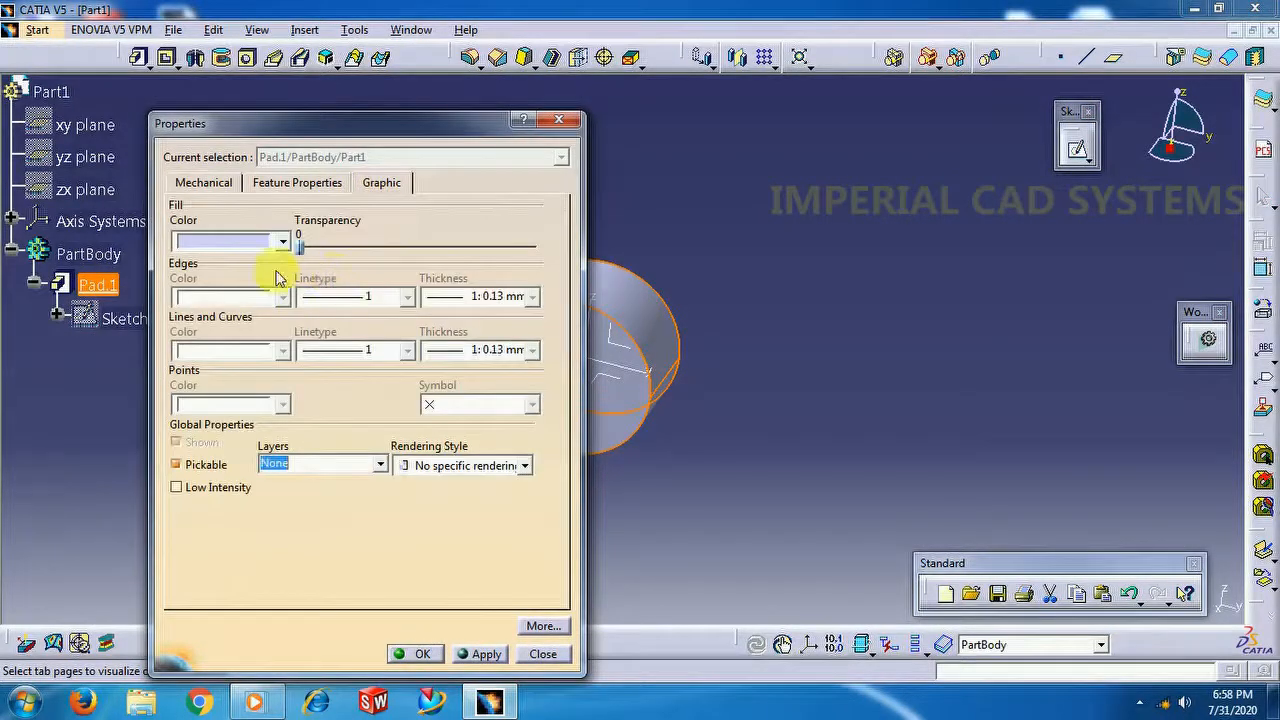
{"action": "left_click", "coordinate": [252, 245]}
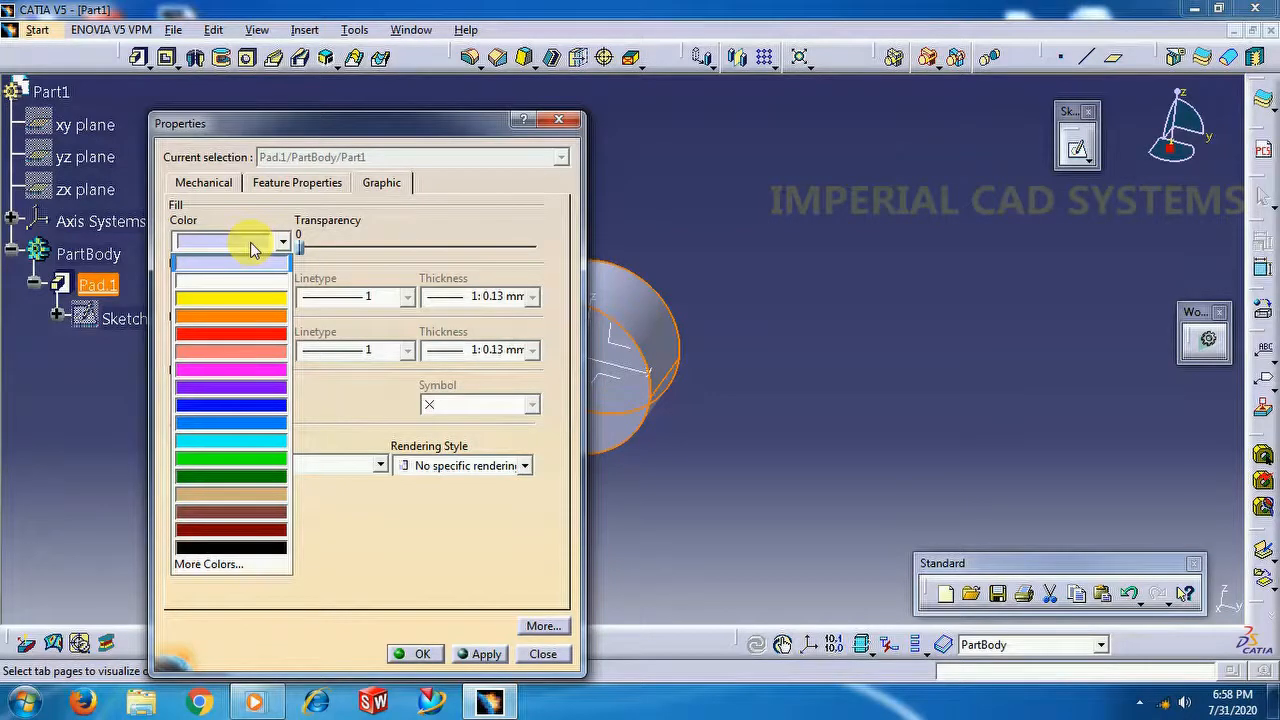
{"action": "left_click", "coordinate": [265, 350]}
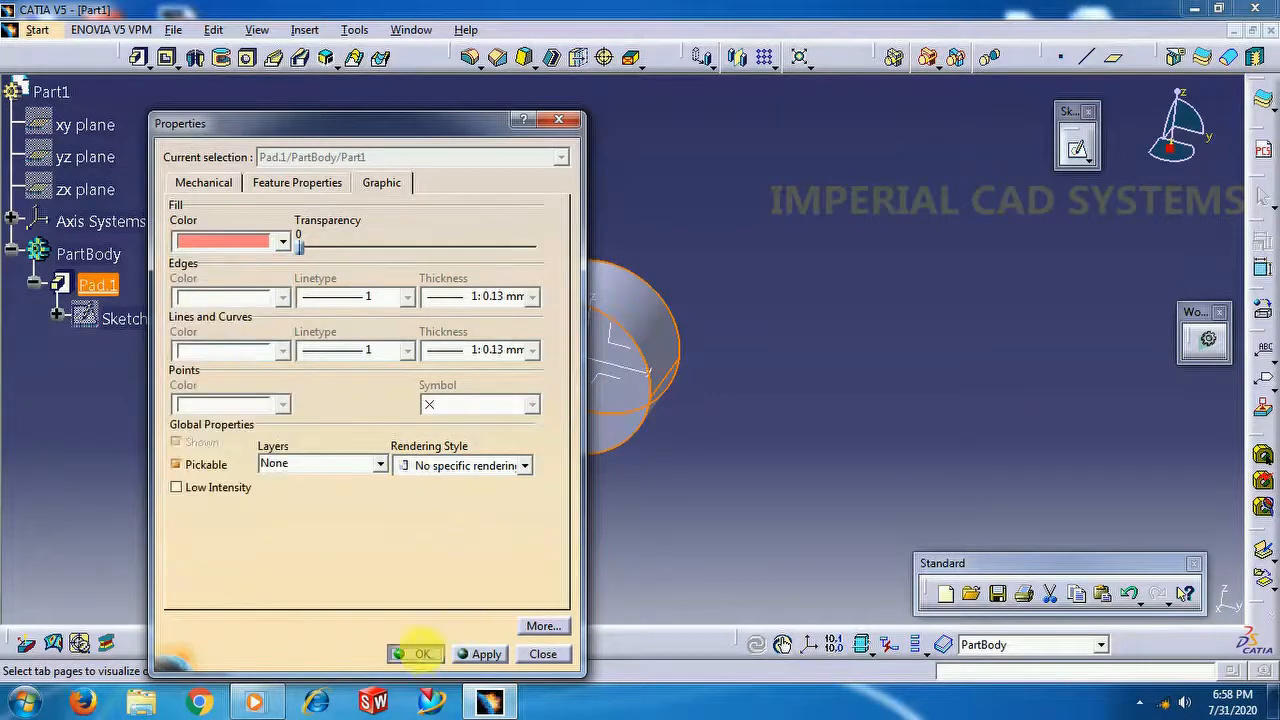
{"action": "left_click", "coordinate": [422, 654]}
{"action": "middle_click_drag", "start_coordinate": [800, 366], "coordinate": [700, 322]}
Review the pad's fill color choices in its graphic properties and keep the light red
{"action": "right_click", "coordinate": [88, 284]}
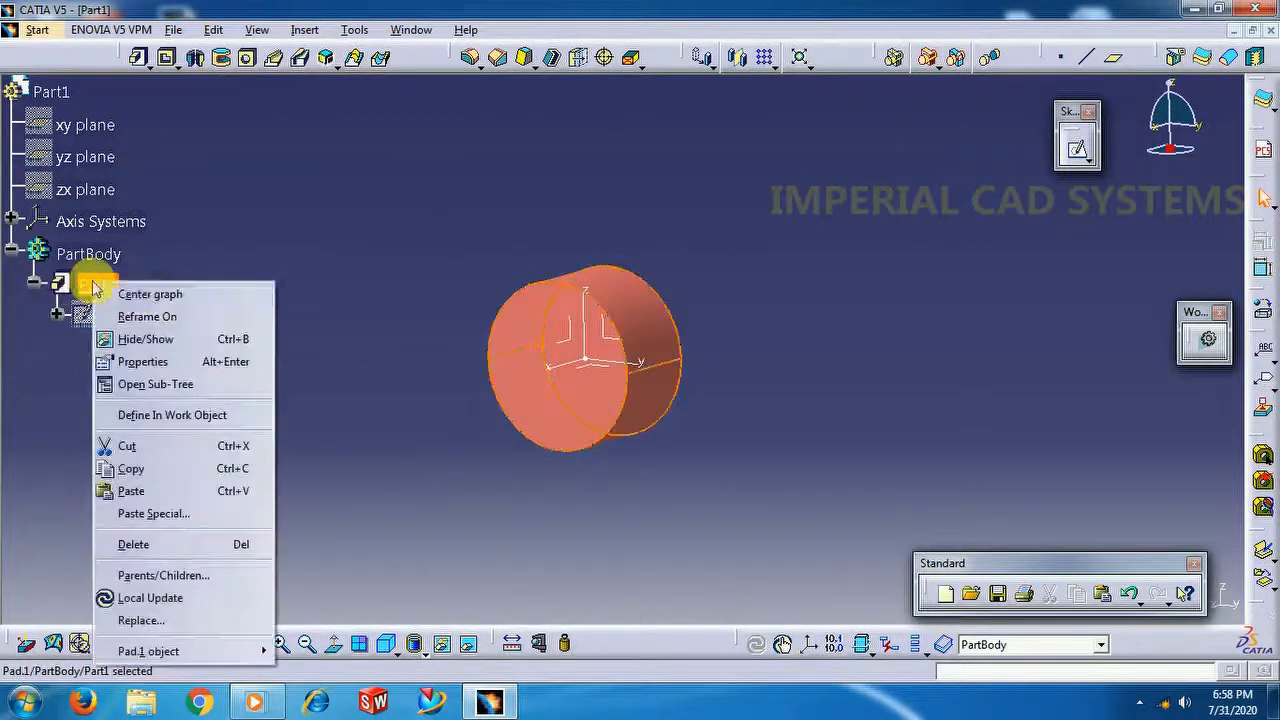
{"action": "left_click", "coordinate": [140, 361]}
{"action": "left_click", "coordinate": [250, 250]}
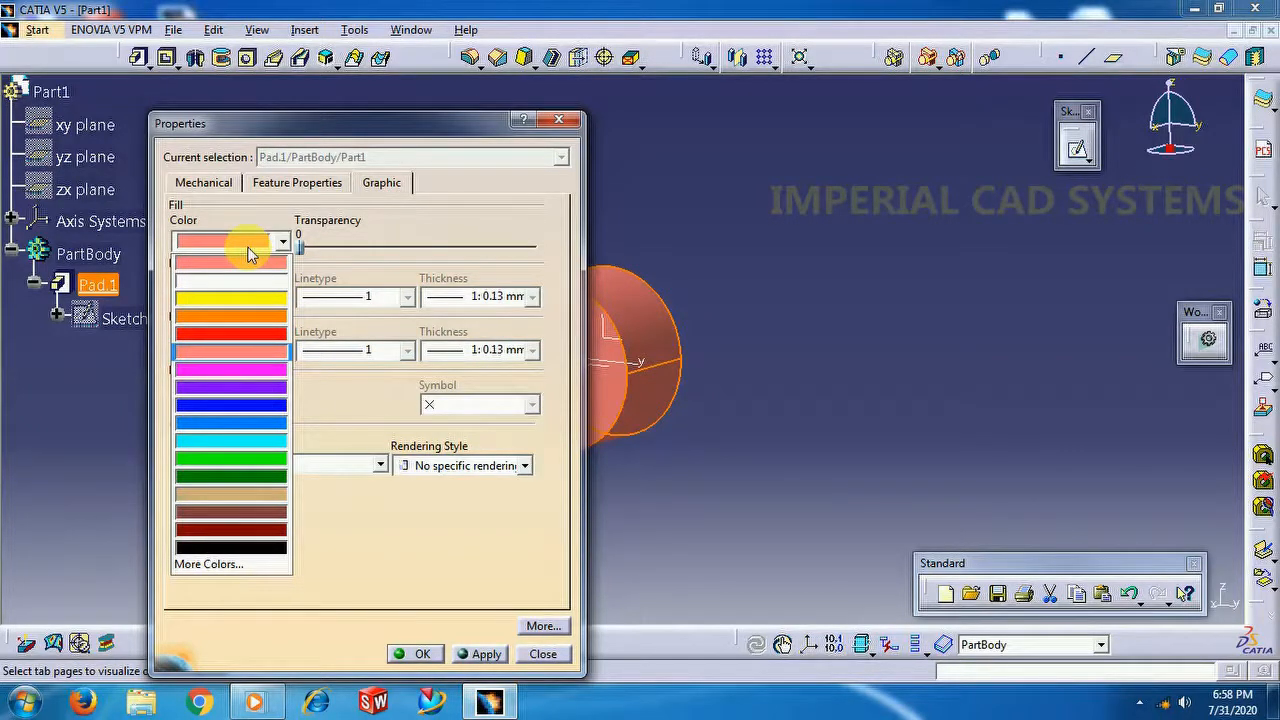
{"action": "left_click", "coordinate": [250, 252]}
{"action": "left_click", "coordinate": [425, 655]}
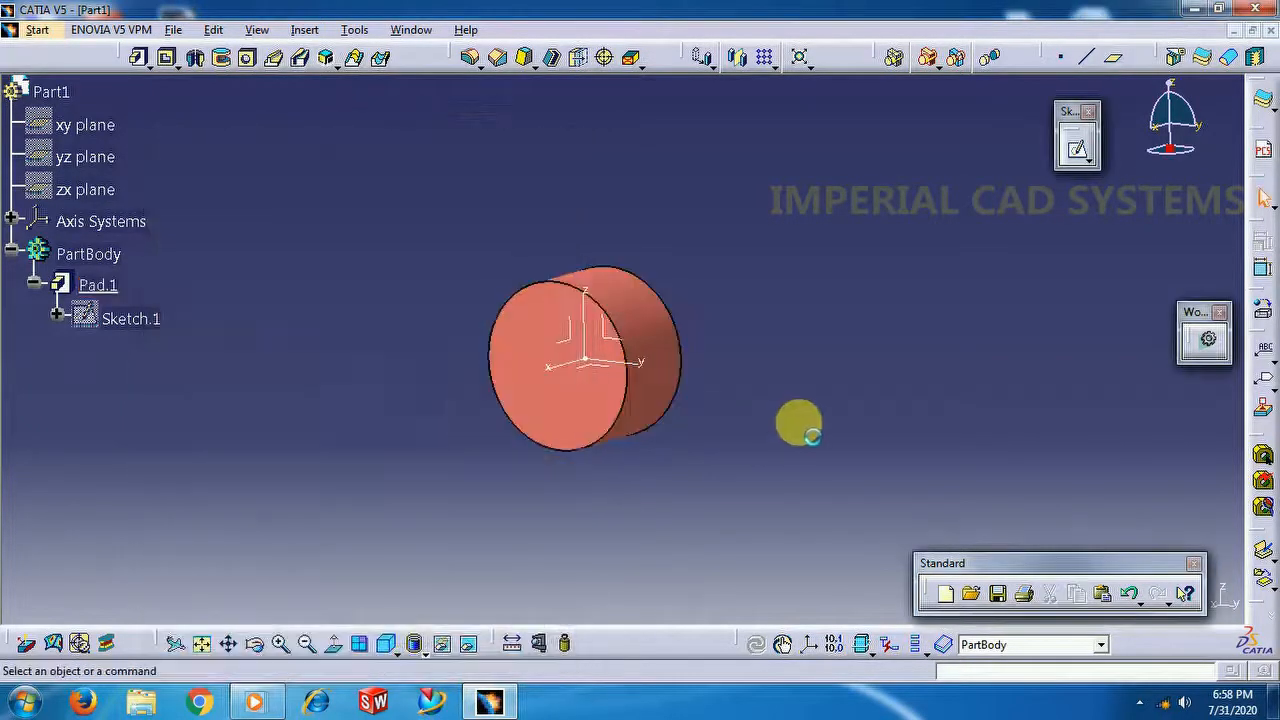
{"action": "middle_click_drag", "start_coordinate": [740, 330], "coordinate": [787, 428]}
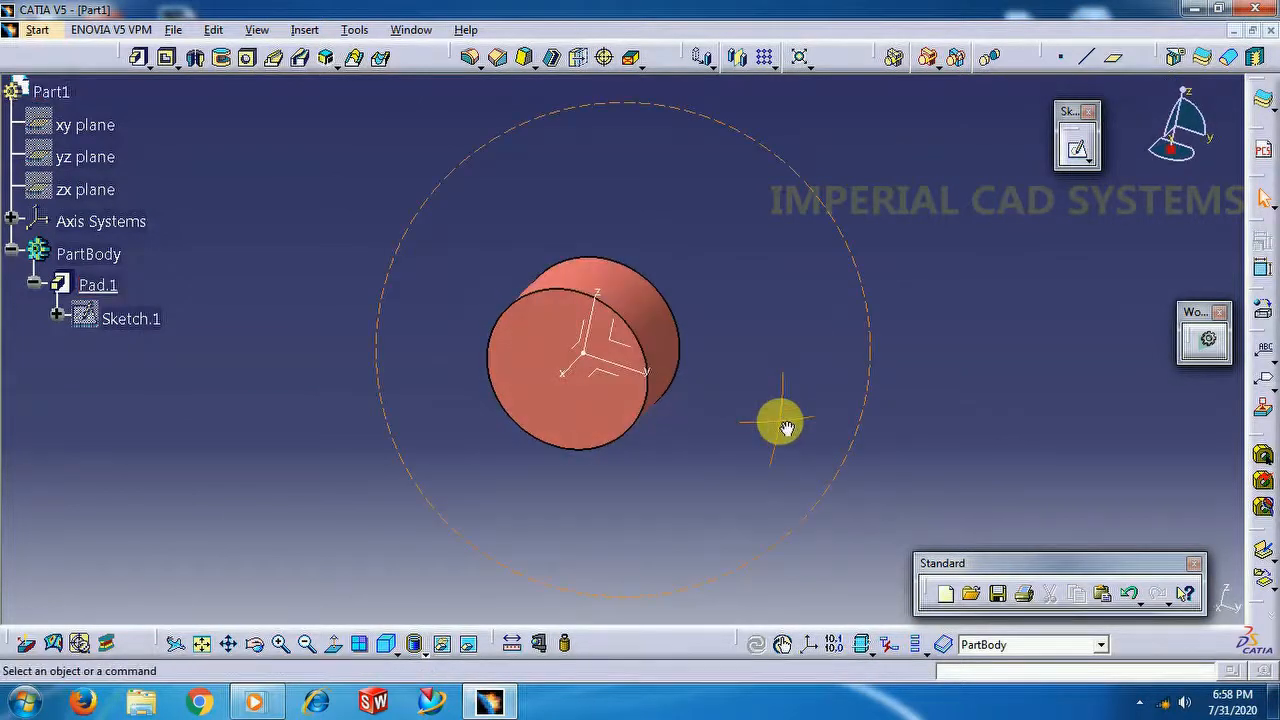
{"action": "left_click", "coordinate": [1080, 152]}
{"action": "left_click", "coordinate": [603, 391]}
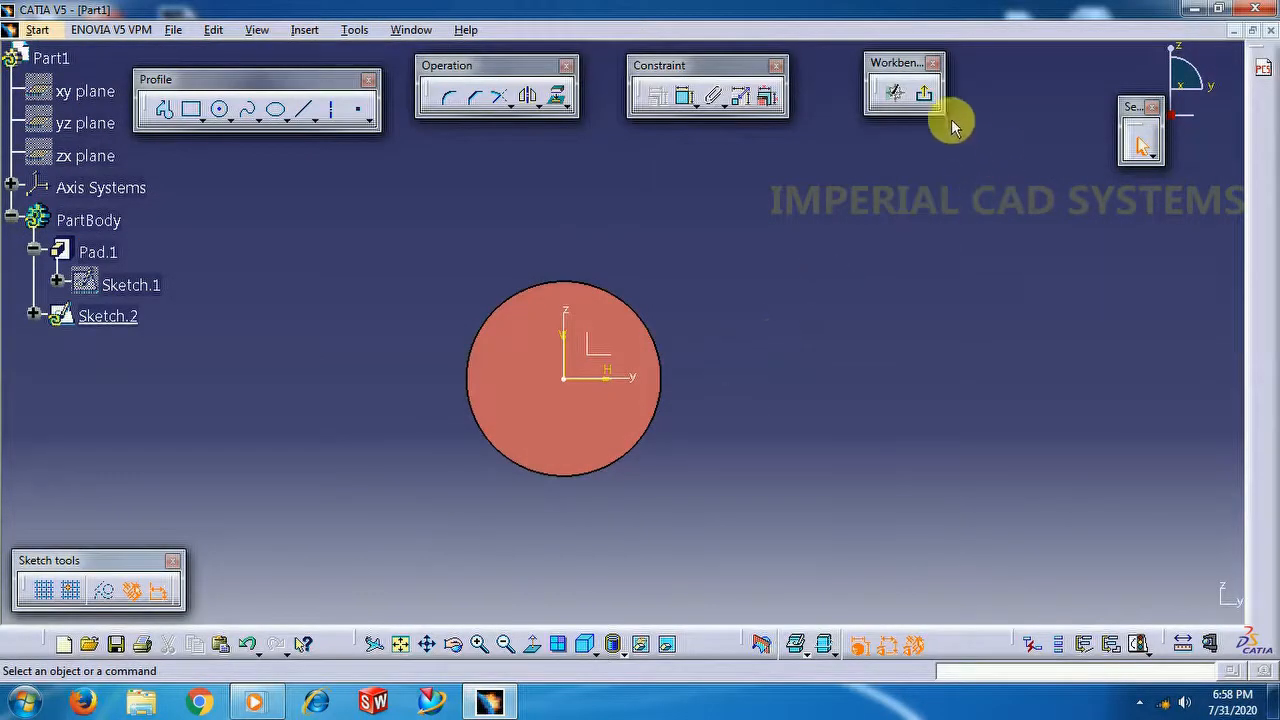
{"action": "left_click", "coordinate": [928, 97]}
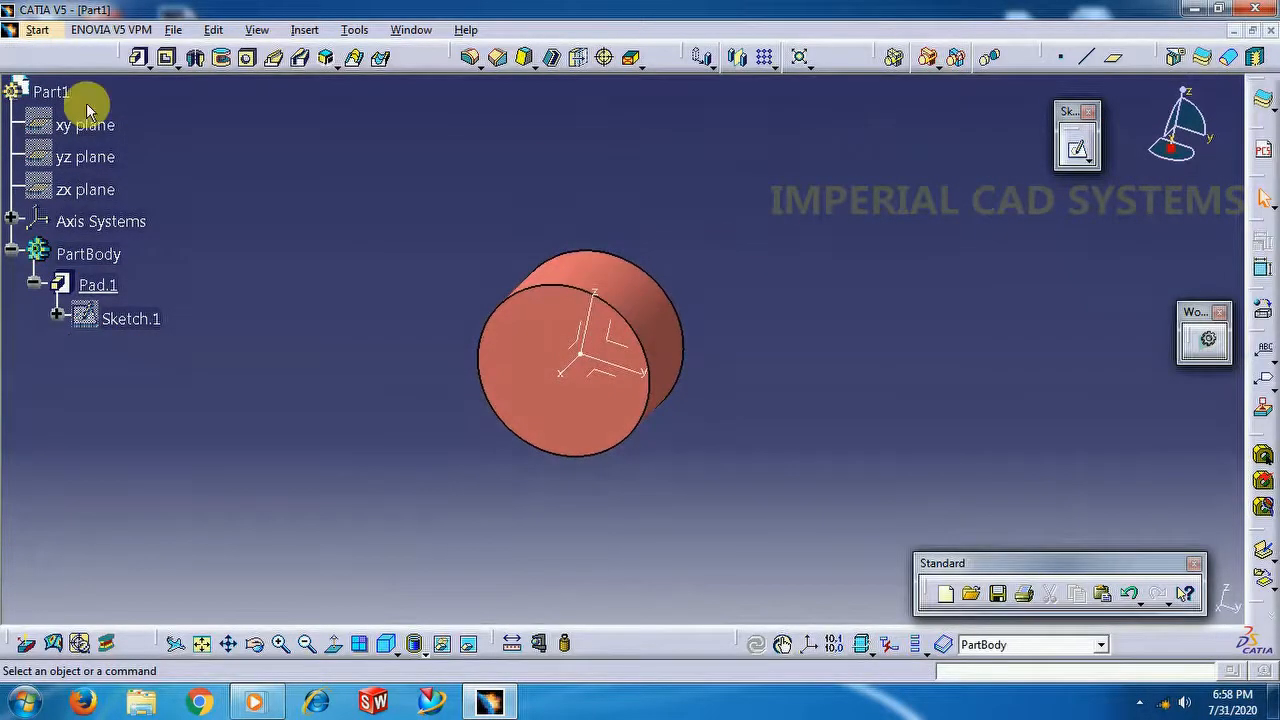
Create a blind, flat-bottomed hole on the cylinder's front face with a 60 mm diameter and 5 mm depth
{"action": "left_click", "coordinate": [248, 57]}
{"action": "left_click", "coordinate": [565, 415]}
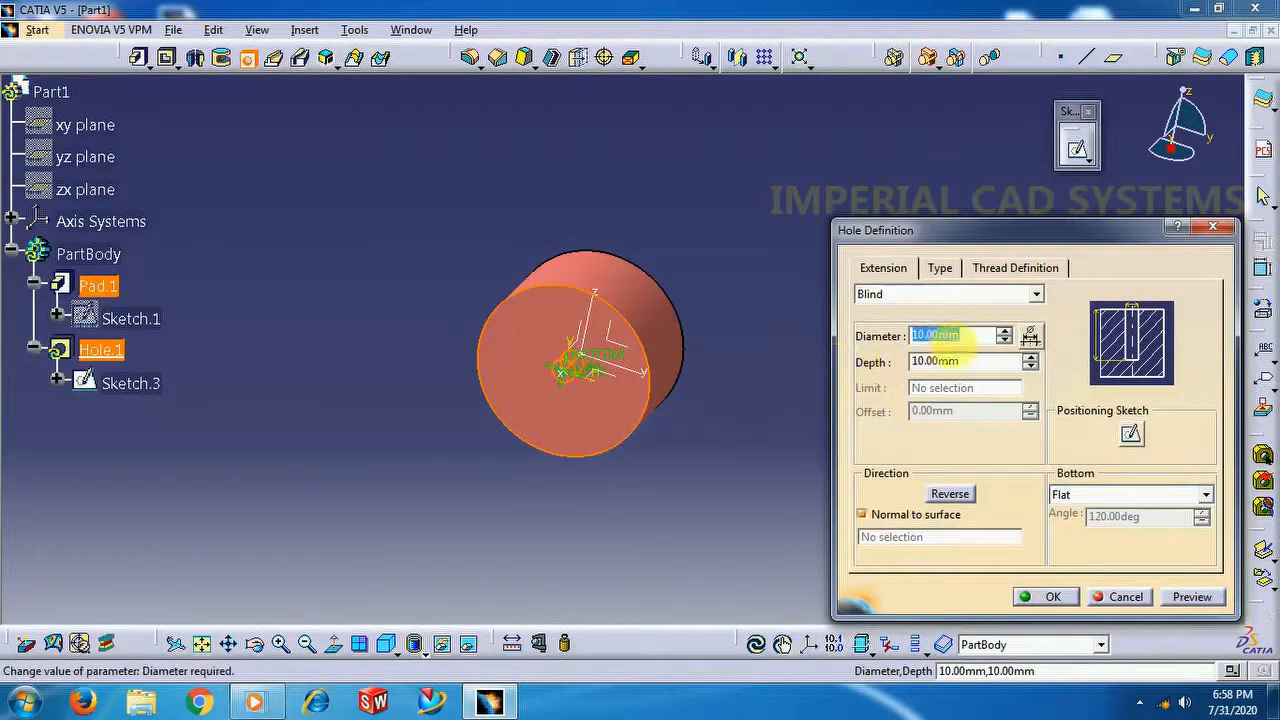
{"action": "double_click", "coordinate": [960, 335]}
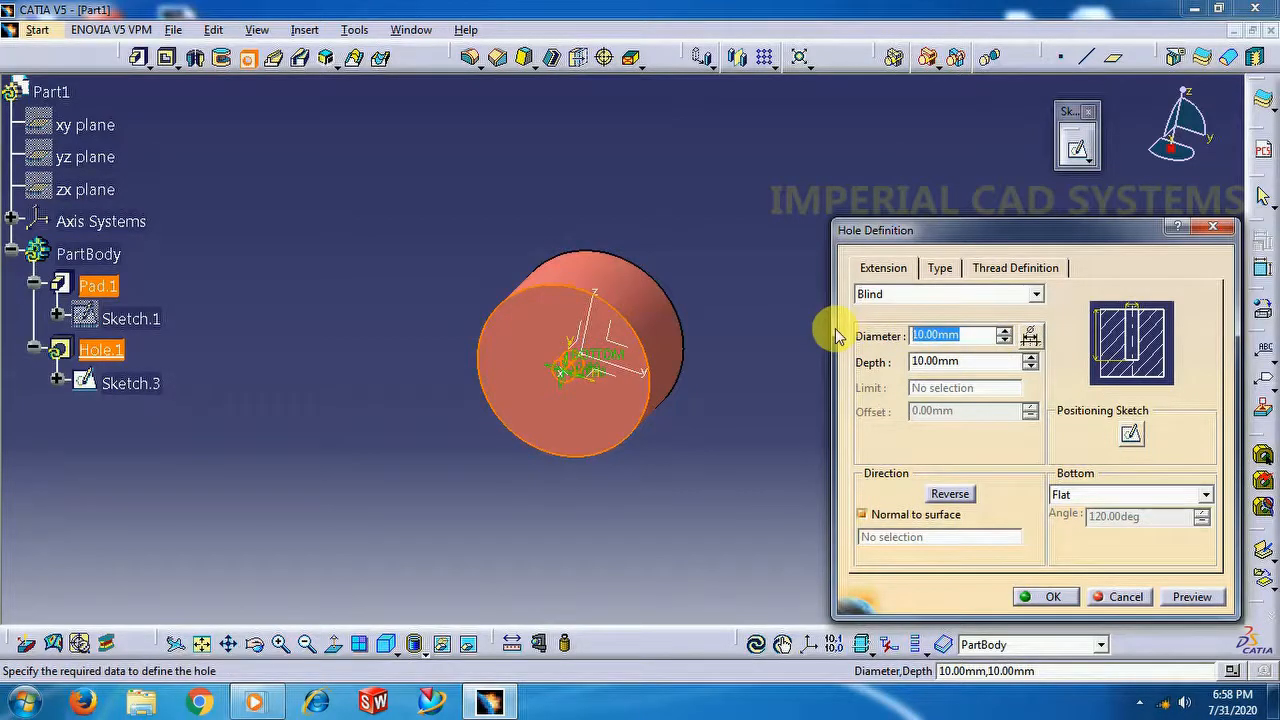
{"action": "type", "text": "60"}
{"action": "left_click", "coordinate": [985, 361]}
{"action": "double_click", "coordinate": [986, 361]}
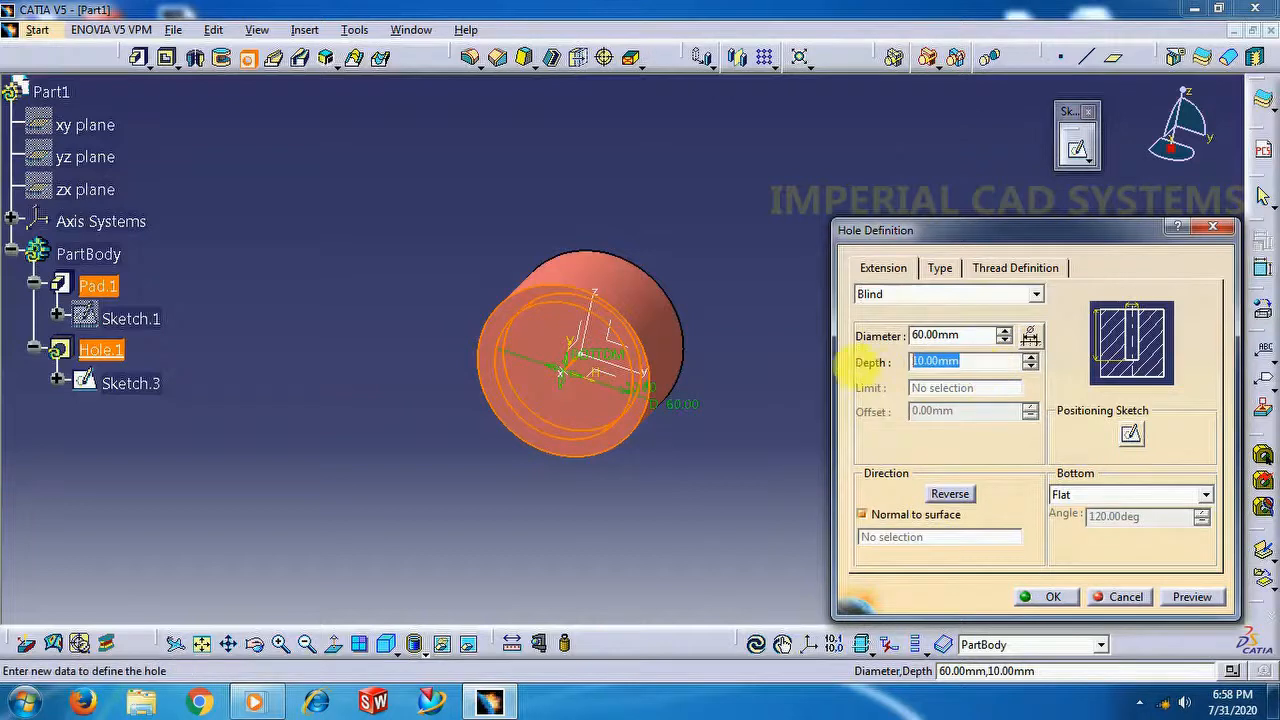
{"action": "type", "text": "5"}
{"action": "key", "text": "Return"}
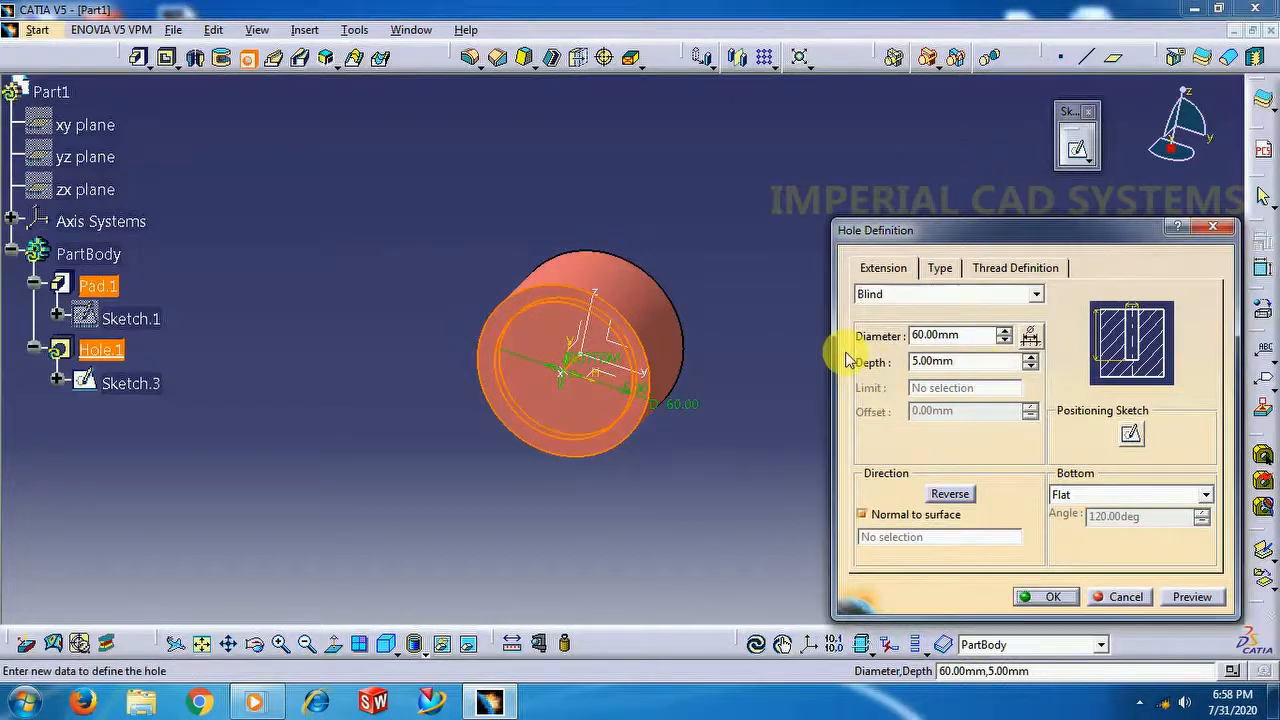
{"action": "left_click", "coordinate": [1052, 598]}
{"action": "middle_click_drag", "start_coordinate": [720, 229], "coordinate": [766, 117]}
{"action": "middle_click_drag", "start_coordinate": [580, 214], "coordinate": [737, 506]}
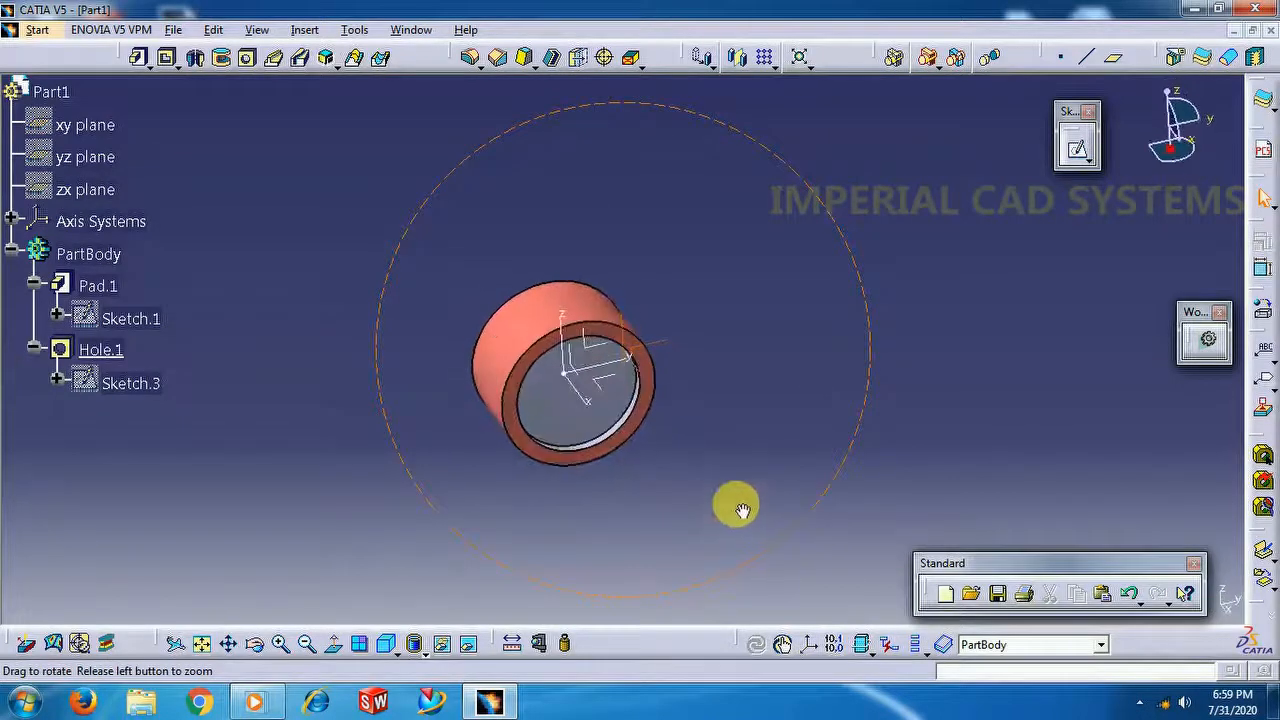
Set the hole feature's fill color to yellow in its graphic properties
{"action": "right_click", "coordinate": [122, 350]}
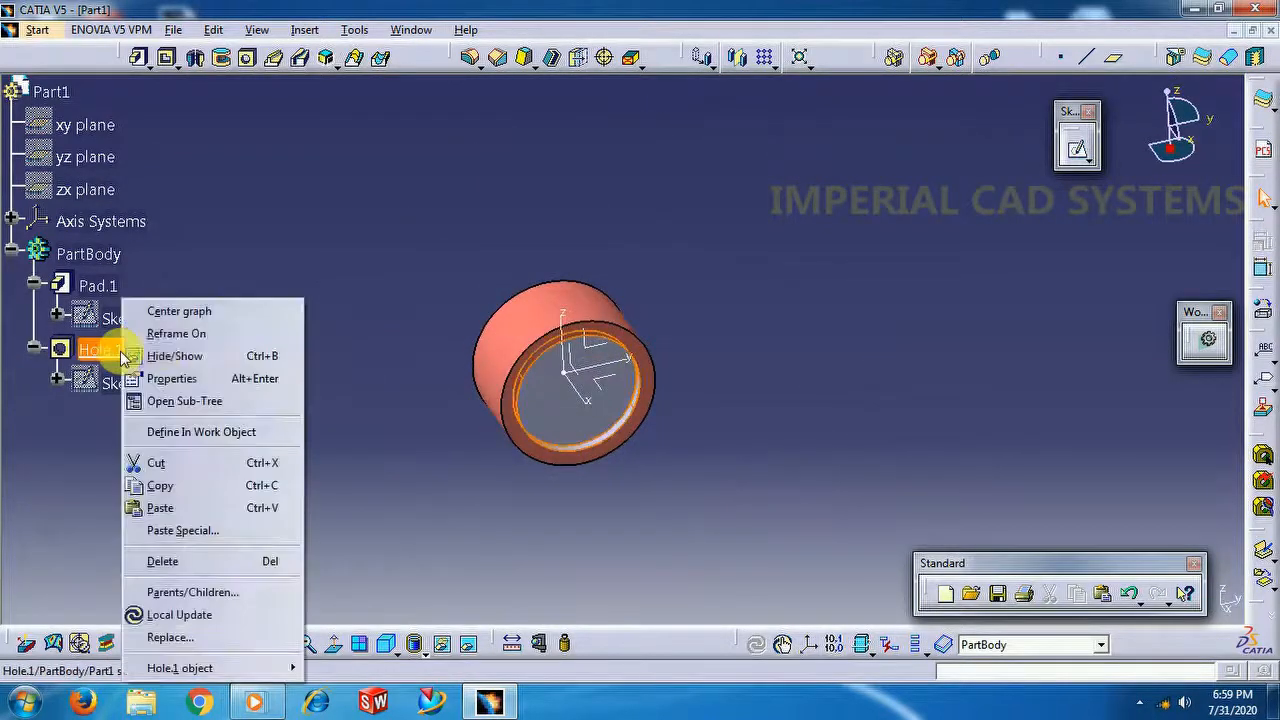
{"action": "left_click", "coordinate": [200, 385]}
{"action": "left_click", "coordinate": [225, 241]}
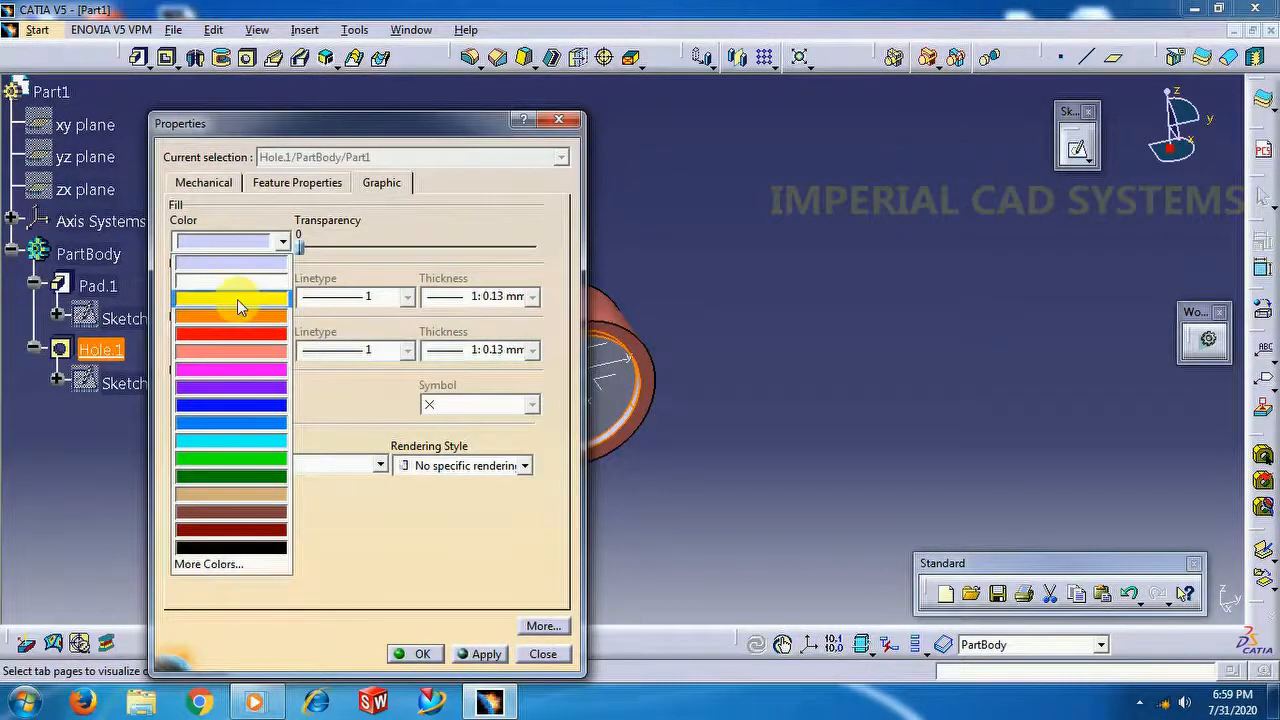
{"action": "left_click", "coordinate": [237, 299]}
{"action": "left_click", "coordinate": [424, 654]}
{"action": "middle_click_drag", "start_coordinate": [986, 394], "coordinate": [798, 324]}
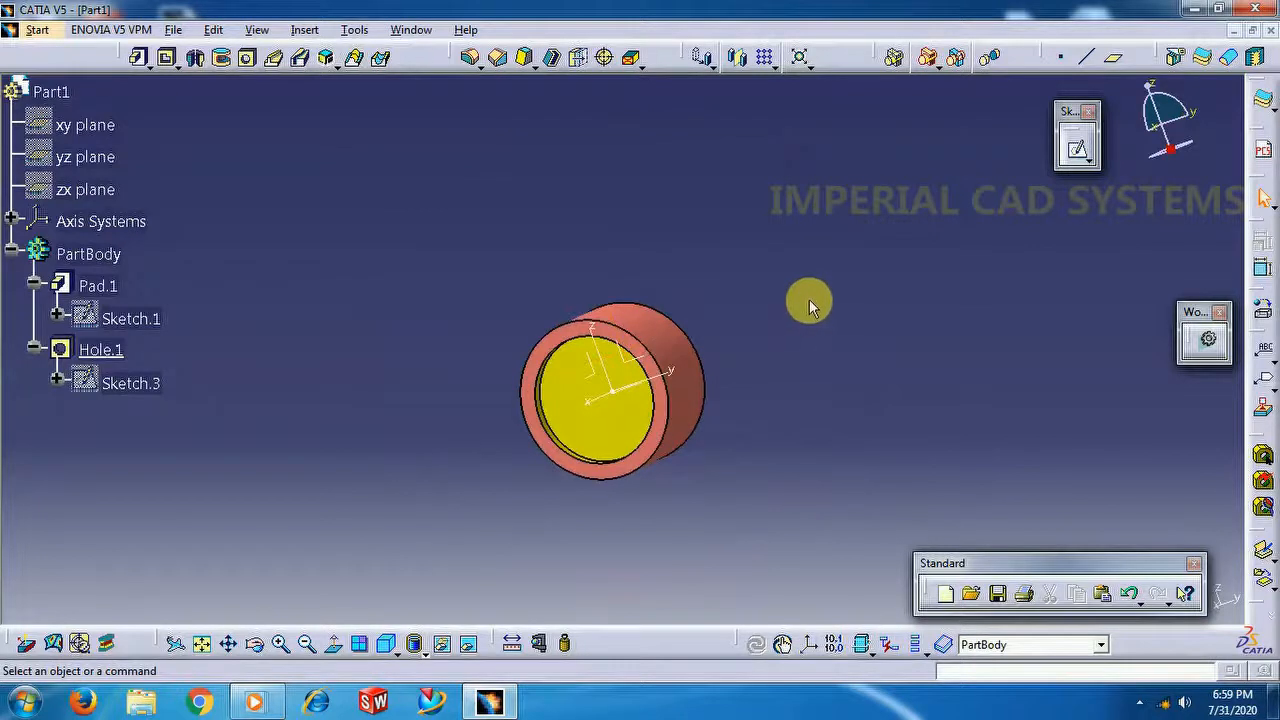
{"action": "middle_click_drag", "start_coordinate": [709, 217], "coordinate": [779, 402]}
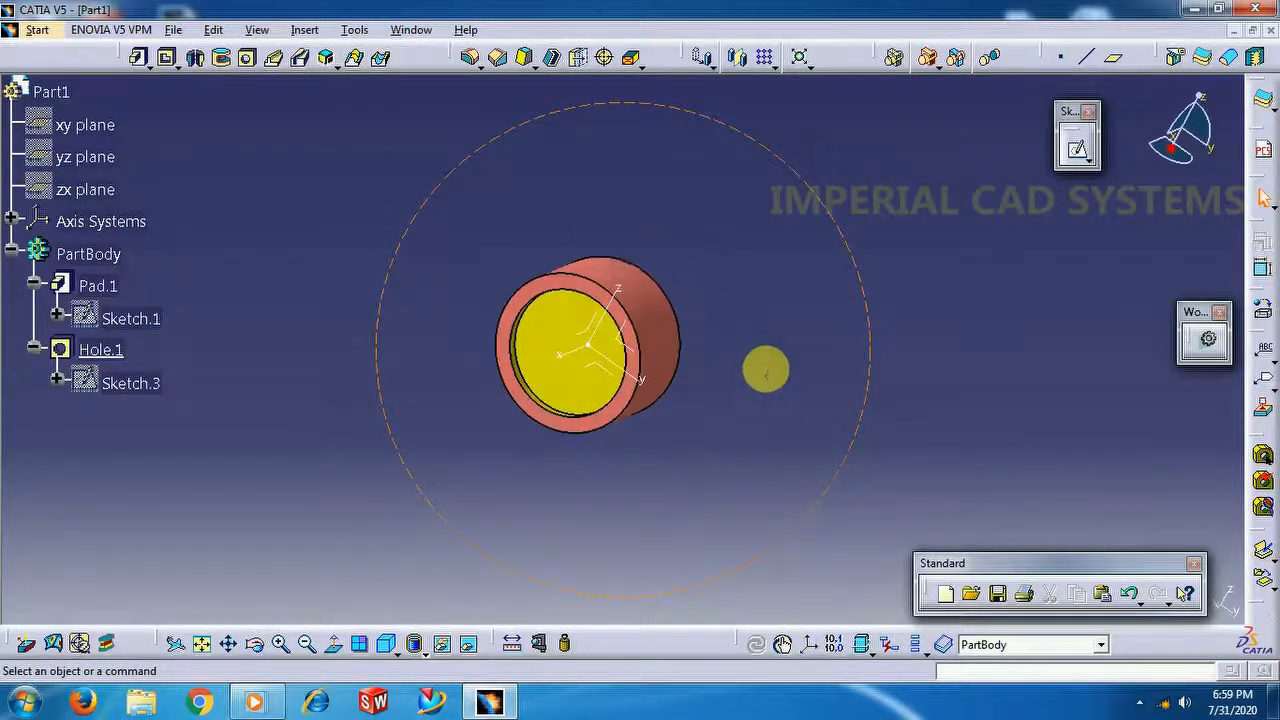
{"action": "middle_click_drag", "start_coordinate": [531, 194], "coordinate": [725, 424]}
{"action": "middle_click_drag", "start_coordinate": [730, 316], "coordinate": [702, 268]}
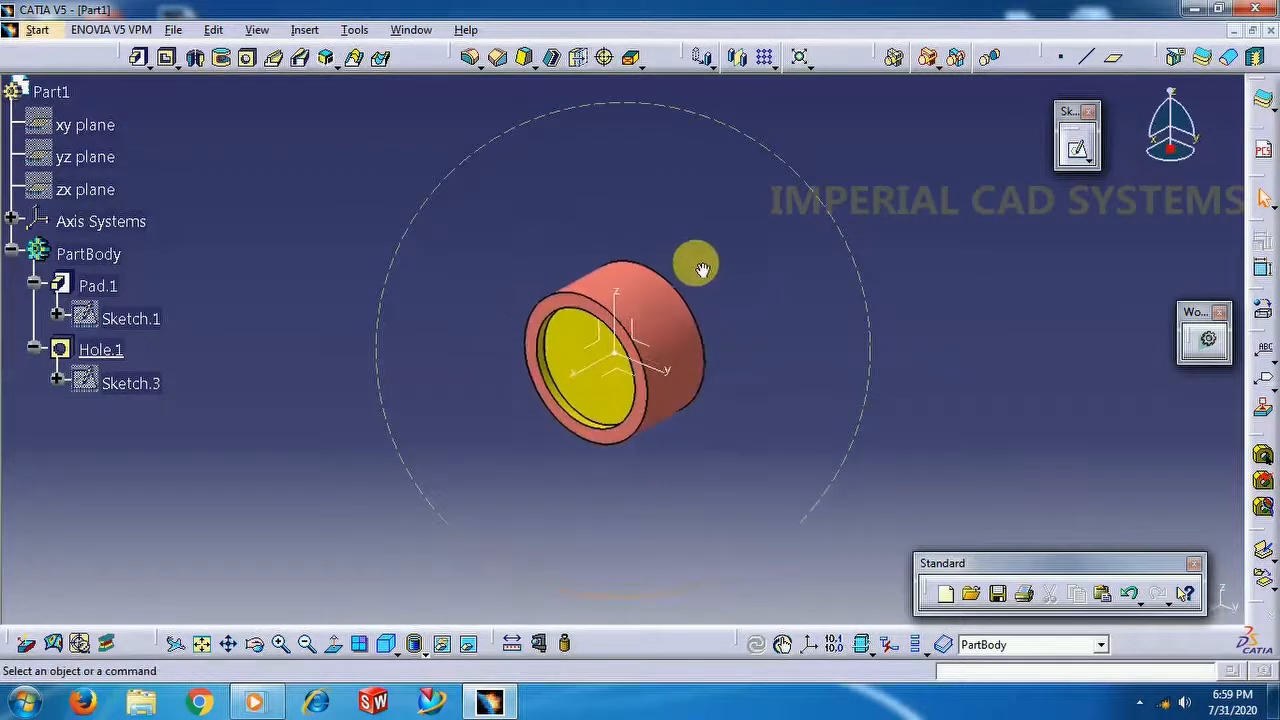
{"action": "middle_click_drag", "start_coordinate": [478, 354], "coordinate": [765, 330]}
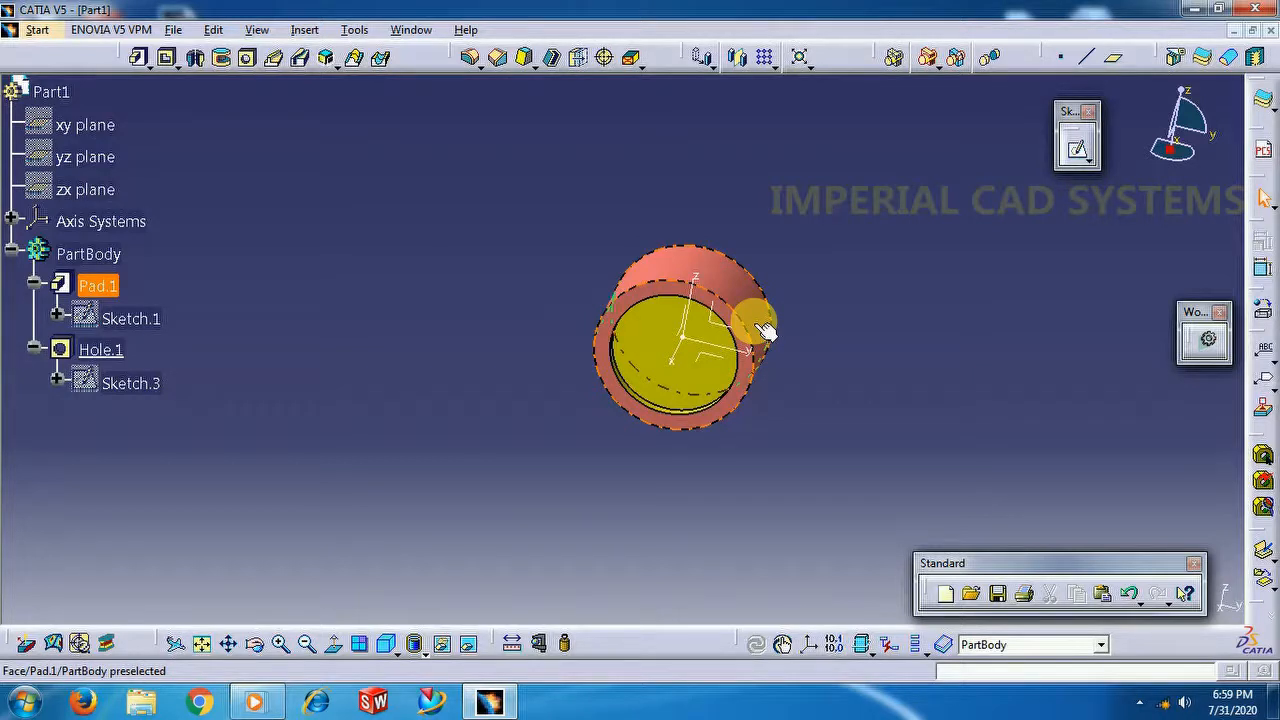
{"action": "mouse_move", "coordinate": [777, 266]}
{"action": "middle_mouse_down"}
{"action": "mouse_move", "coordinate": [651, 249]}
{"action": "mouse_move", "coordinate": [582, 333]}
{"action": "mouse_move", "coordinate": [697, 266]}
{"action": "mouse_move", "coordinate": [766, 369]}
{"action": "mouse_move", "coordinate": [613, 425]}
{"action": "mouse_move", "coordinate": [609, 249]}
{"action": "mouse_move", "coordinate": [543, 246]}
{"action": "mouse_move", "coordinate": [797, 280]}
{"action": "mouse_move", "coordinate": [826, 250]}
{"action": "mouse_move", "coordinate": [792, 254]}
{"action": "middle_mouse_up"}
{"action": "middle_click_drag", "start_coordinate": [473, 450], "coordinate": [680, 371]}
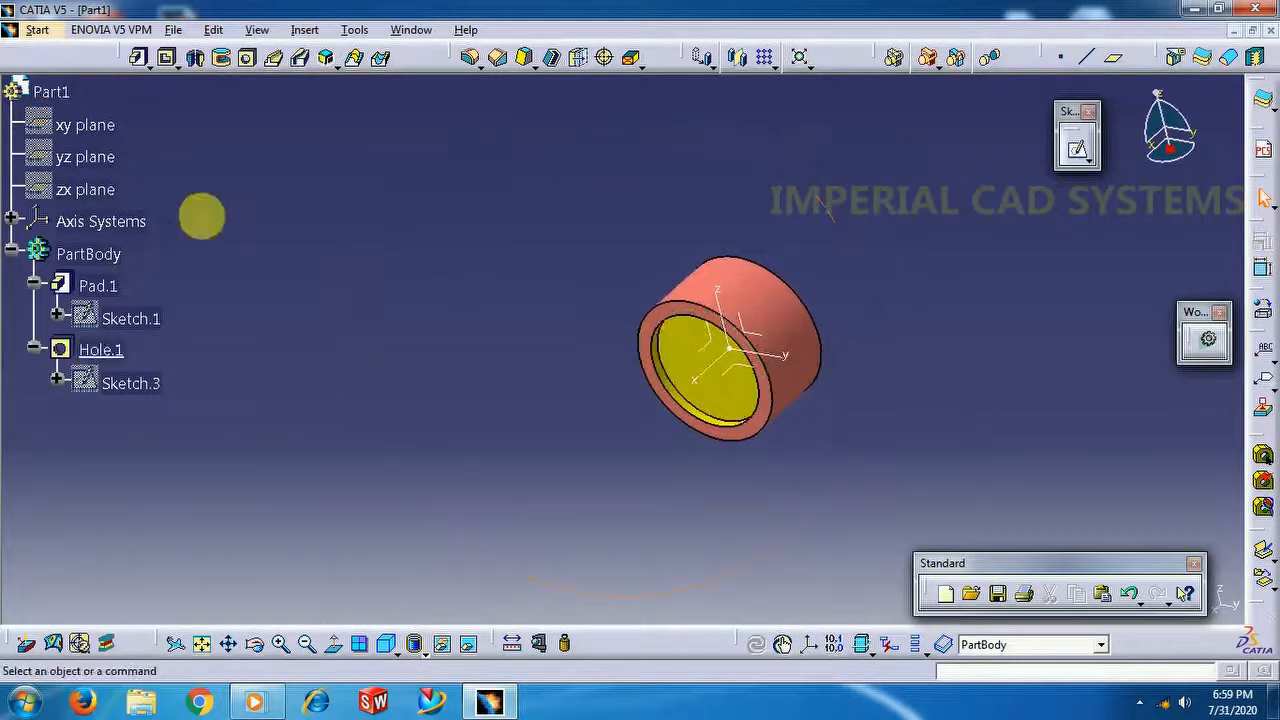
Show the hidden xy, yz and zx reference planes
{"action": "right_click", "coordinate": [112, 127]}
{"action": "left_click", "coordinate": [152, 191]}
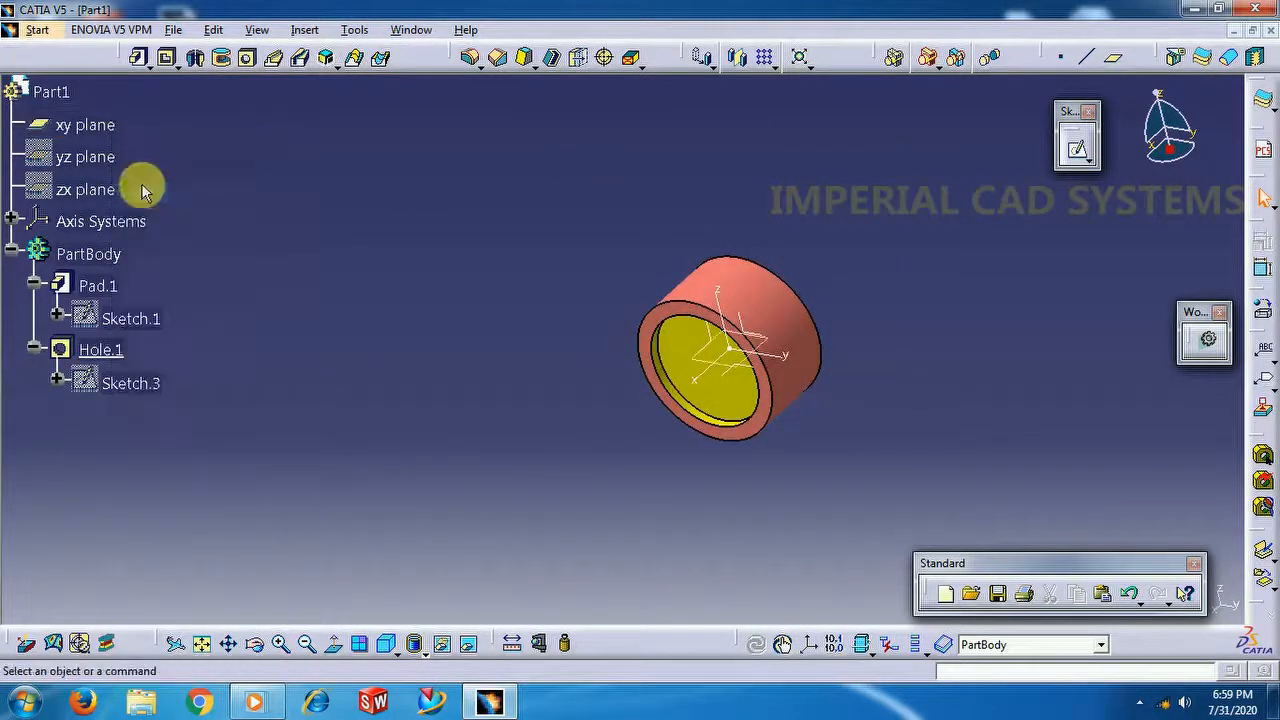
{"action": "right_click", "coordinate": [92, 157]}
{"action": "left_click", "coordinate": [134, 209]}
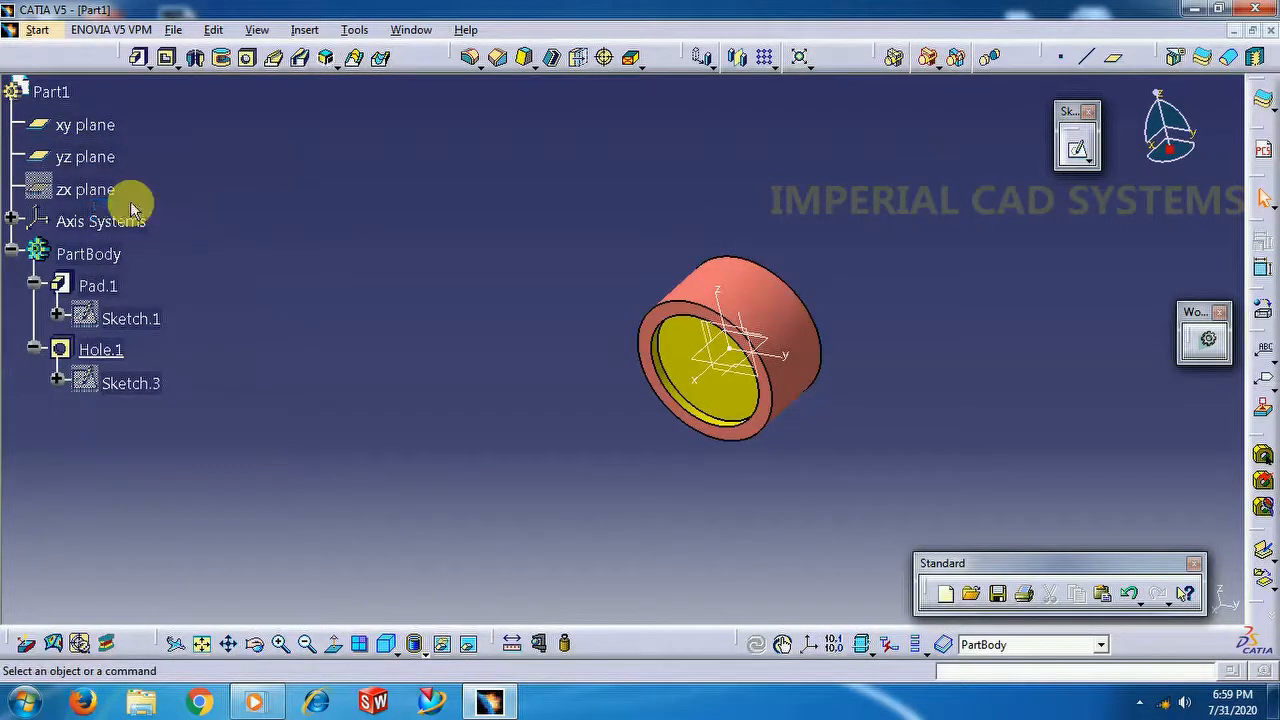
{"action": "right_click", "coordinate": [109, 192]}
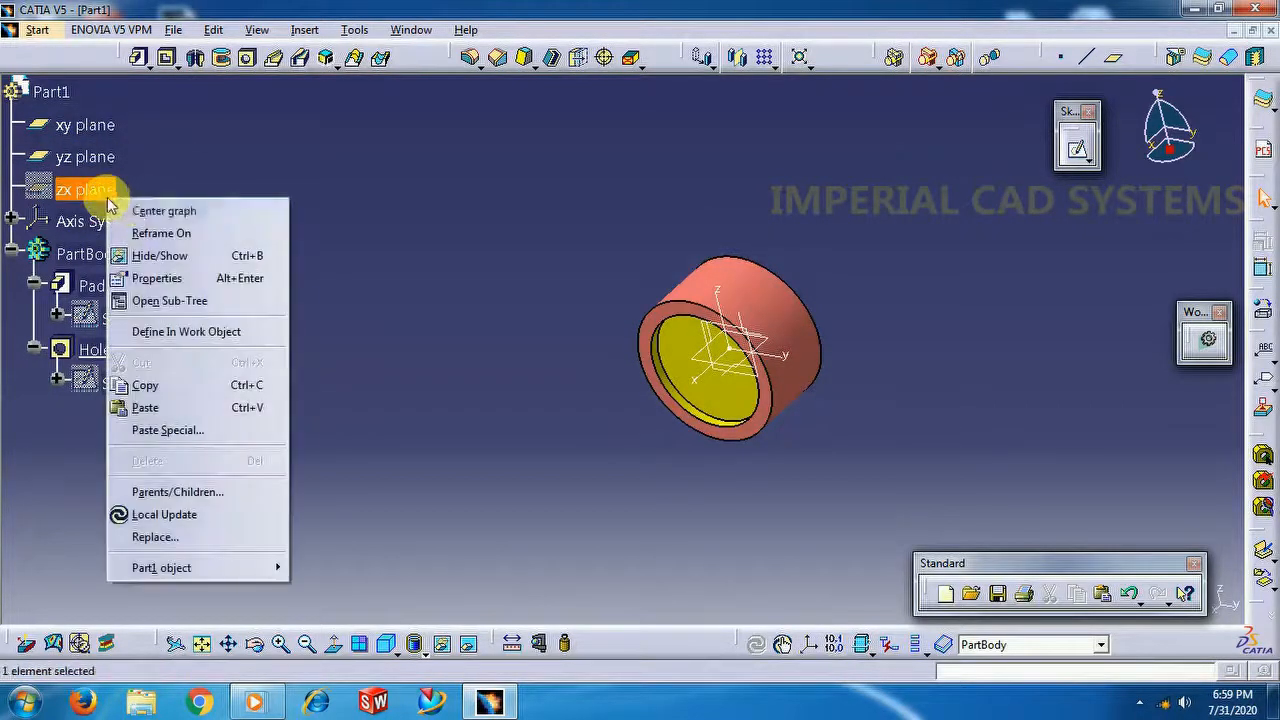
{"action": "left_click", "coordinate": [288, 255]}
Sketch a closed four-sided profile on the yz plane rising from the cylinder's upper edge, with its first side about 50 mm long
{"action": "middle_click_drag", "start_coordinate": [818, 430], "coordinate": [651, 366]}
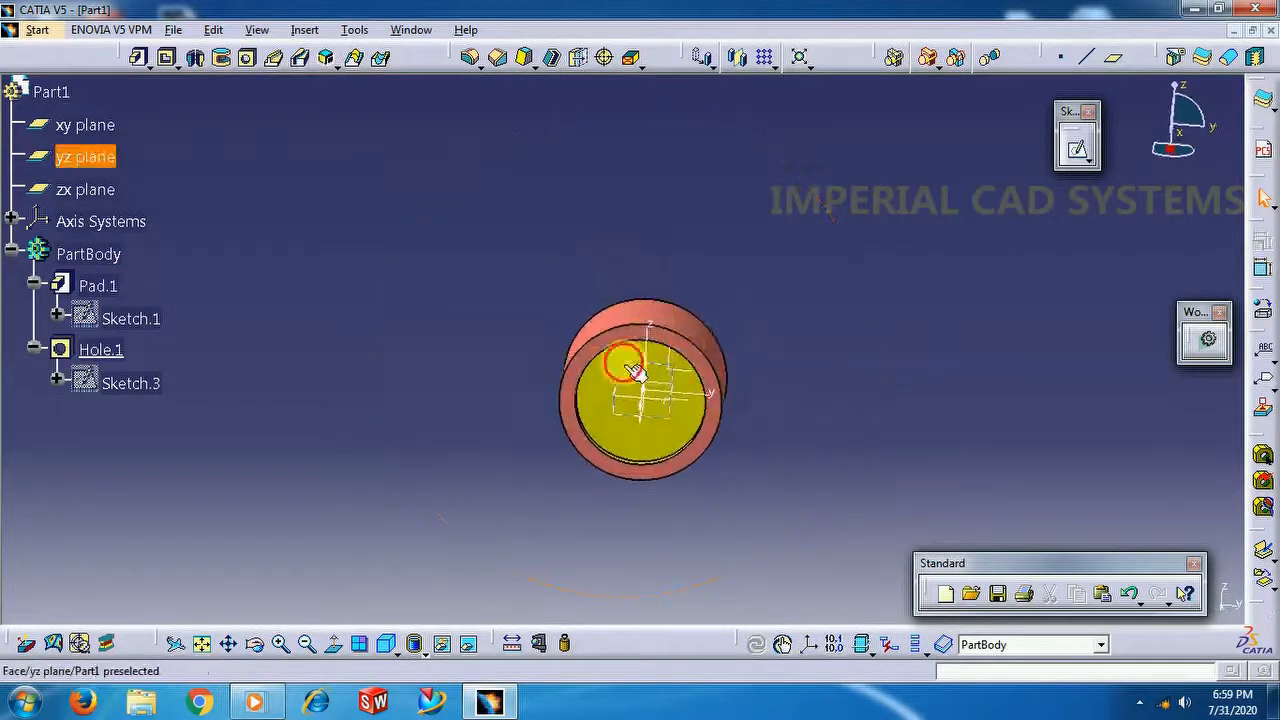
{"action": "left_click", "coordinate": [1076, 148]}
{"action": "left_click", "coordinate": [164, 109]}
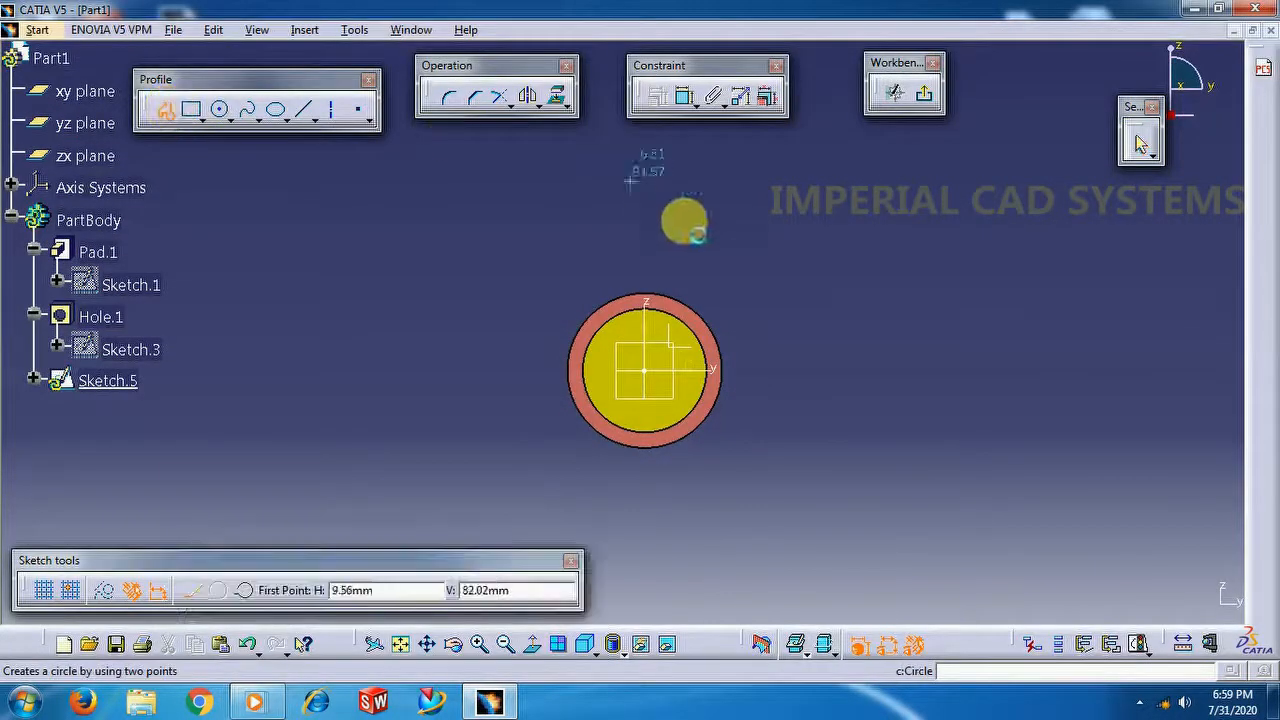
{"action": "left_click", "coordinate": [658, 298]}
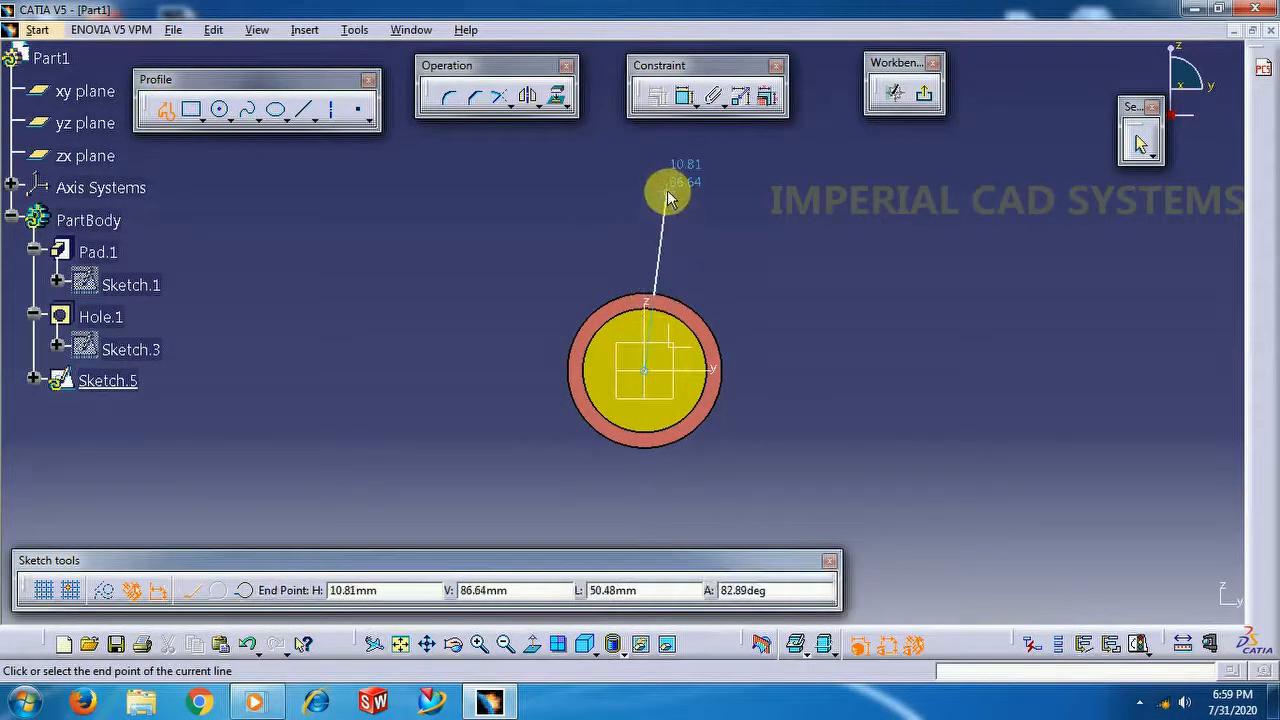
{"action": "left_click", "coordinate": [667, 193]}
{"action": "left_click", "coordinate": [760, 257]}
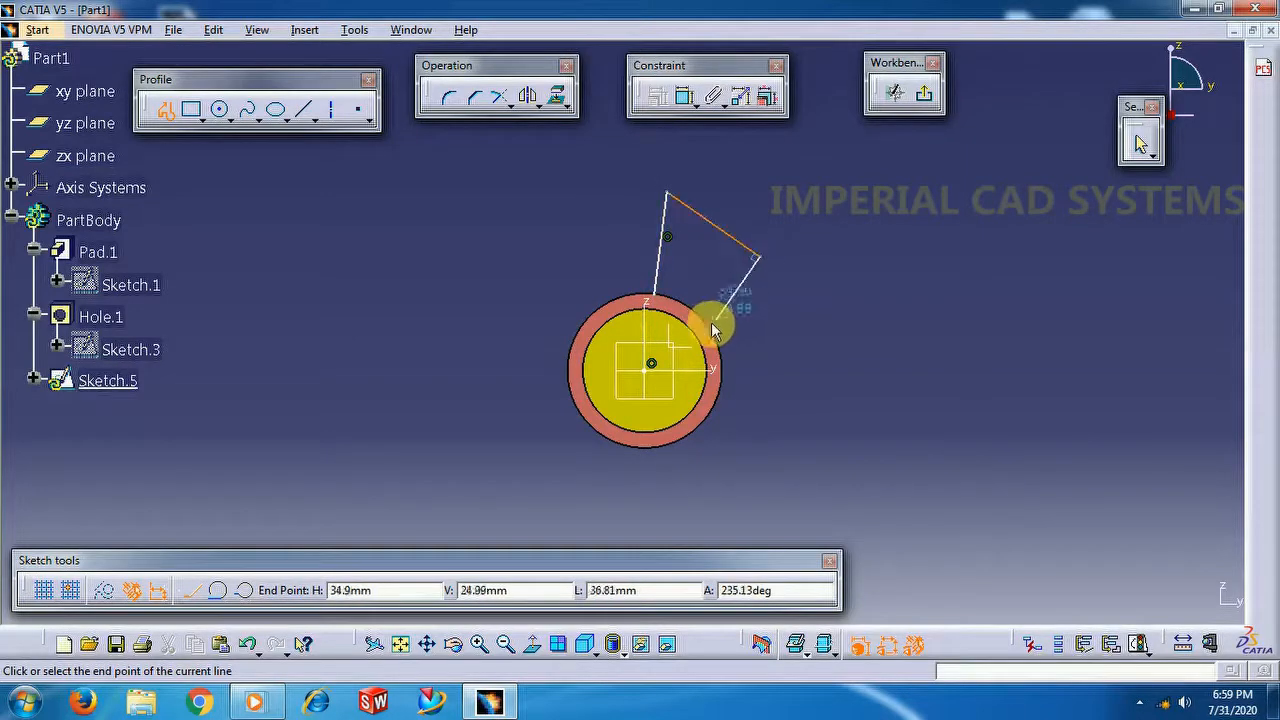
{"action": "left_click", "coordinate": [654, 297]}
{"action": "left_click", "coordinate": [922, 92]}
Delete the four-sided profile sketch from the part body
{"action": "mouse_move", "coordinate": [874, 223]}
{"action": "middle_mouse_down"}
{"action": "mouse_move", "coordinate": [837, 277]}
{"action": "mouse_move", "coordinate": [574, 249]}
{"action": "mouse_move", "coordinate": [554, 214]}
{"action": "mouse_move", "coordinate": [515, 232]}
{"action": "middle_mouse_up"}
{"action": "middle_click_drag", "start_coordinate": [615, 226], "coordinate": [815, 212]}
{"action": "middle_click_drag", "start_coordinate": [706, 248], "coordinate": [730, 375]}
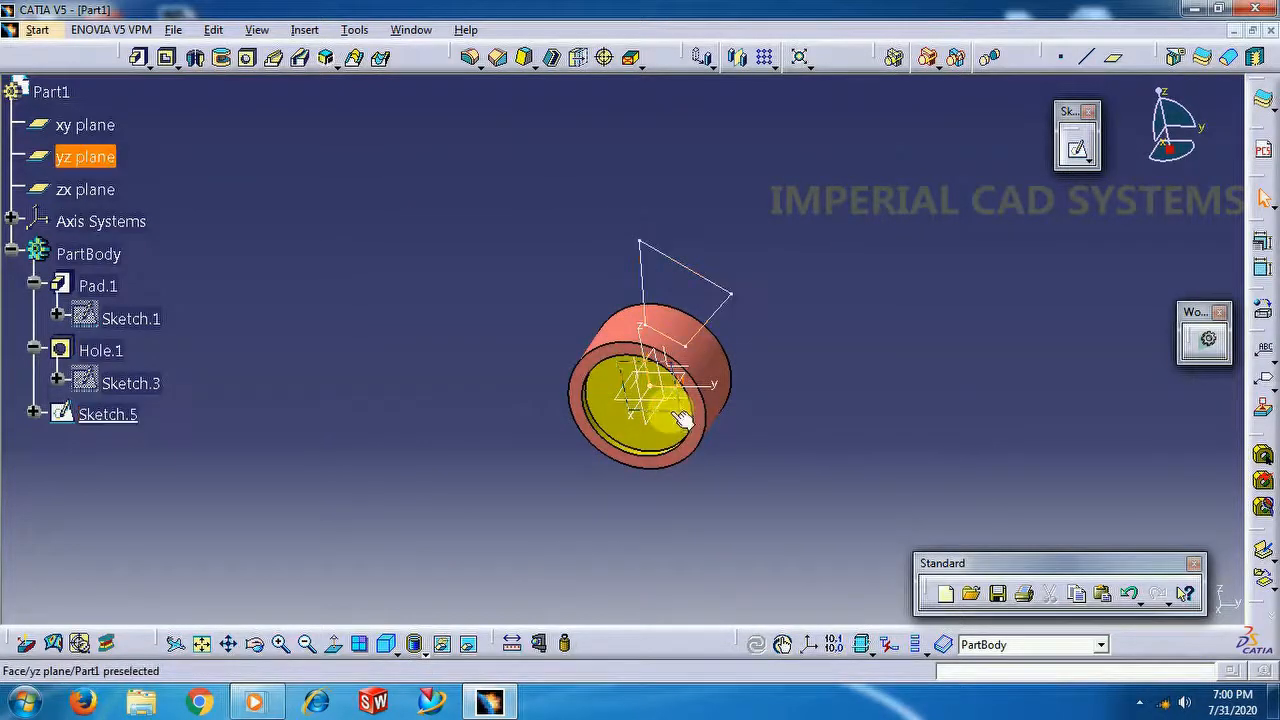
{"action": "right_click", "coordinate": [97, 422]}
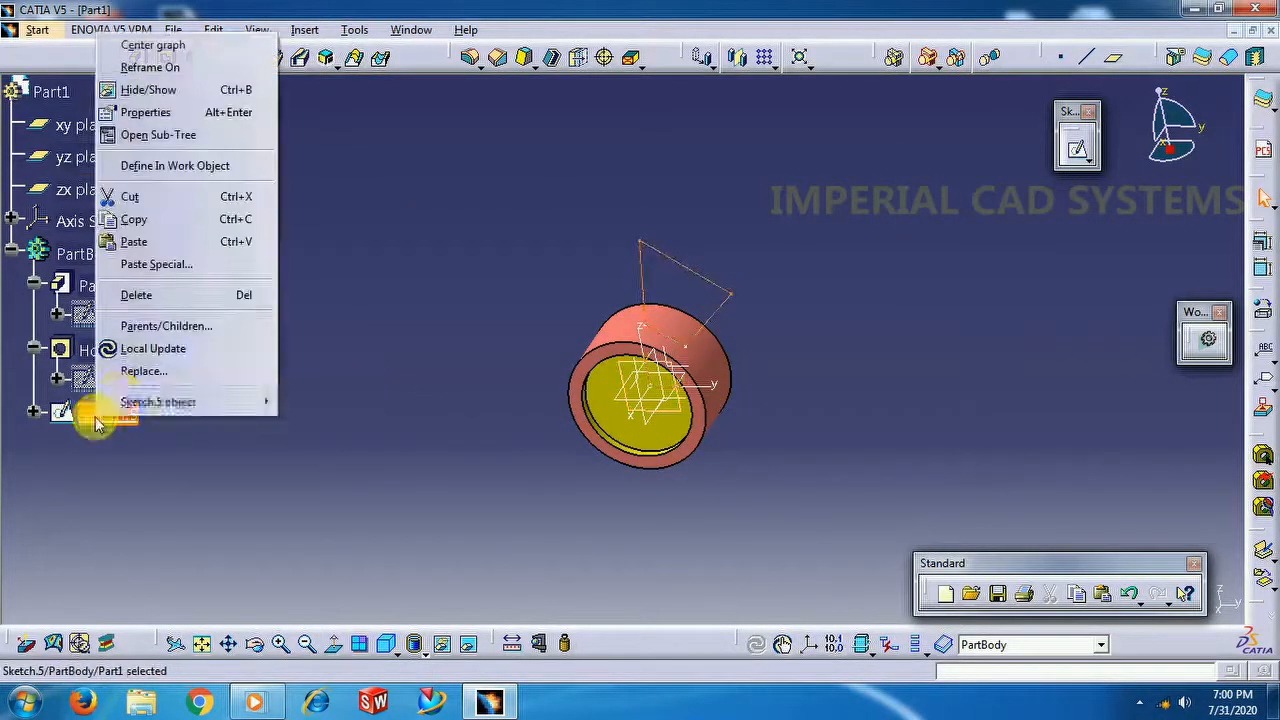
{"action": "left_click", "coordinate": [160, 297]}
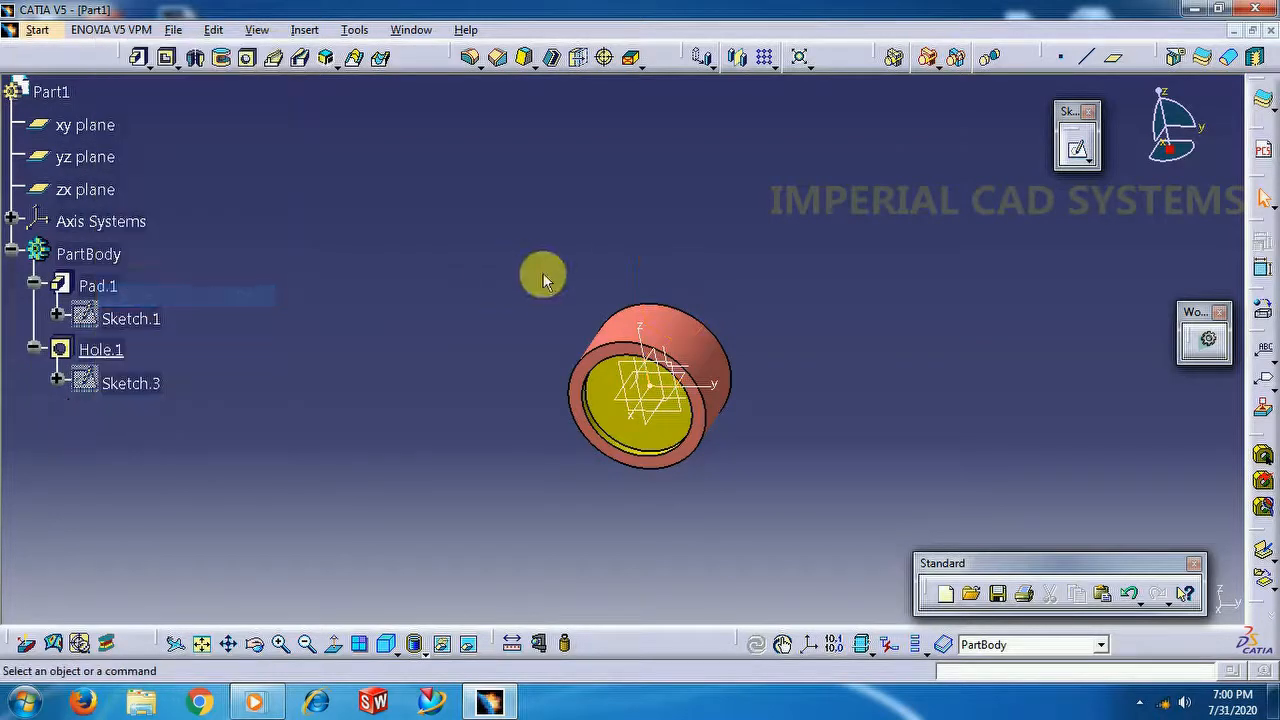
Create an Angle/Normal to plane reference plane rotated -26 deg from the yz plane about the absolute Z axis
{"action": "middle_click_drag", "start_coordinate": [792, 336], "coordinate": [791, 357]}
{"action": "middle_click_drag", "start_coordinate": [409, 374], "coordinate": [421, 293]}
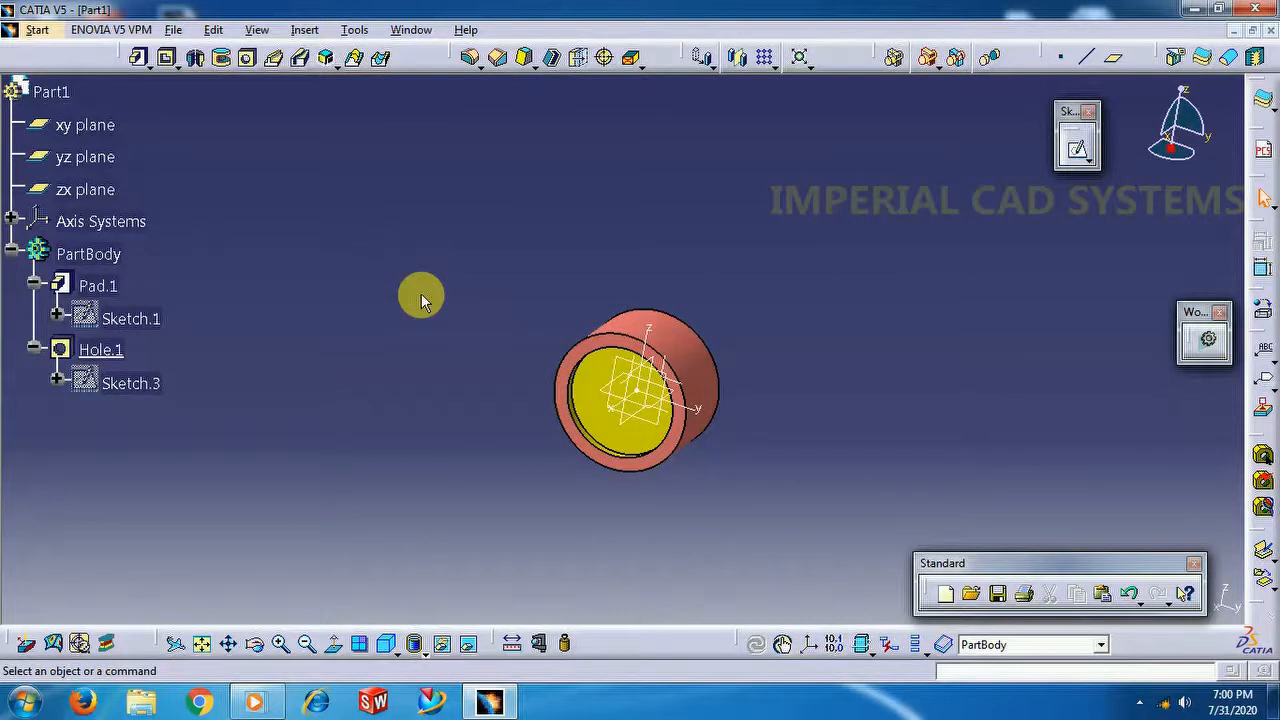
{"action": "middle_click_drag", "start_coordinate": [800, 383], "coordinate": [756, 262]}
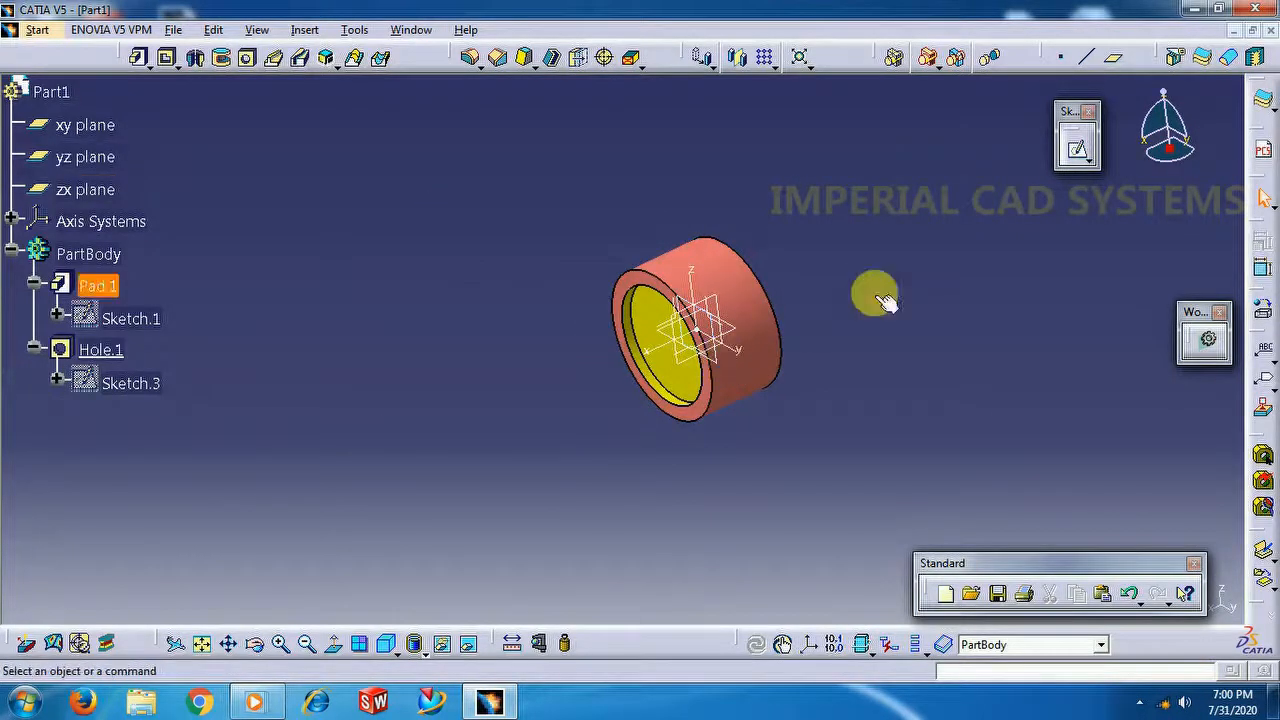
{"action": "left_click", "coordinate": [1114, 62]}
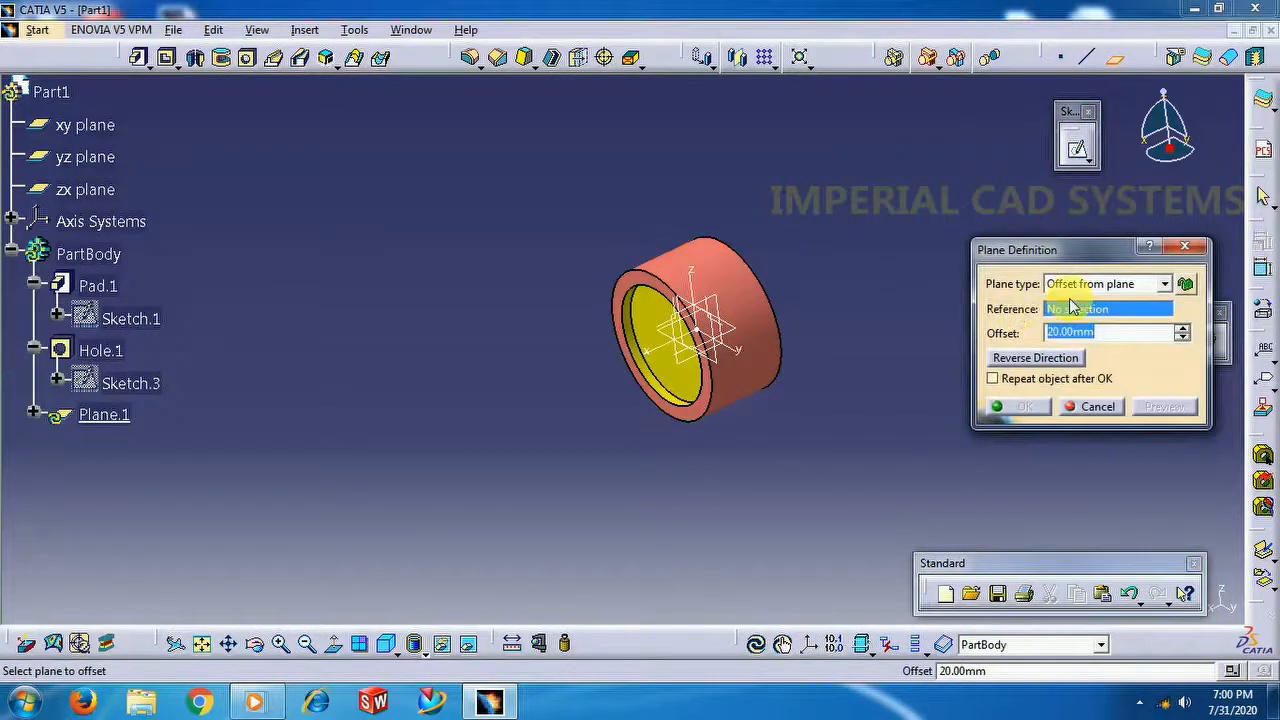
{"action": "left_click", "coordinate": [1076, 287]}
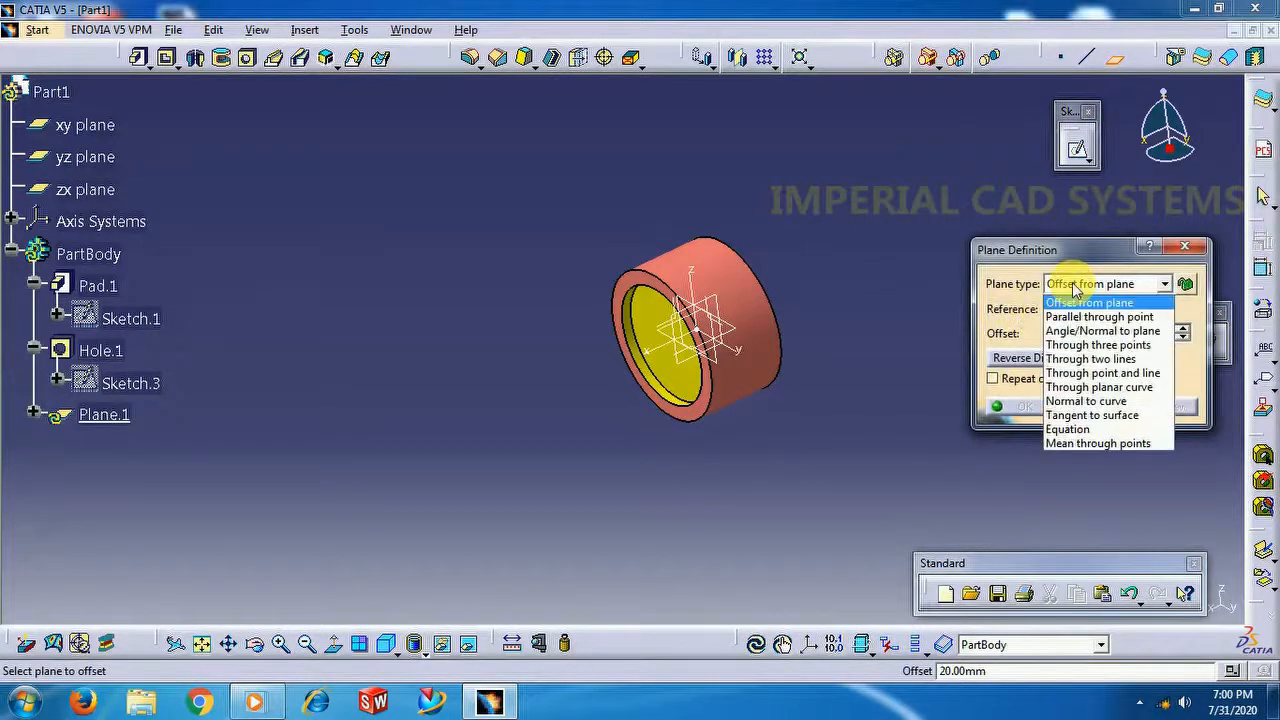
{"action": "left_click", "coordinate": [1088, 331]}
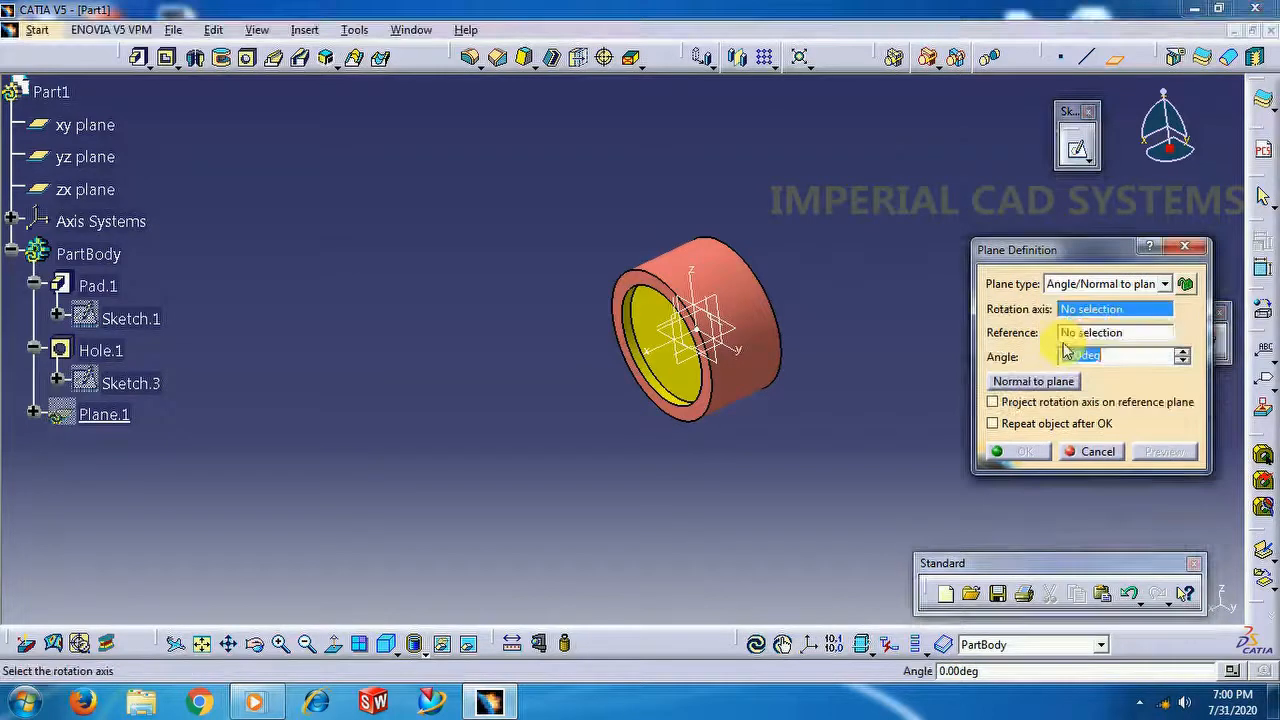
{"action": "left_click", "coordinate": [703, 292]}
{"action": "mouse_move", "coordinate": [840, 380]}
{"action": "middle_mouse_down"}
{"action": "mouse_move", "coordinate": [814, 423]}
{"action": "mouse_move", "coordinate": [755, 460]}
{"action": "mouse_move", "coordinate": [810, 460]}
{"action": "mouse_move", "coordinate": [809, 398]}
{"action": "mouse_move", "coordinate": [824, 399]}
{"action": "middle_mouse_up"}
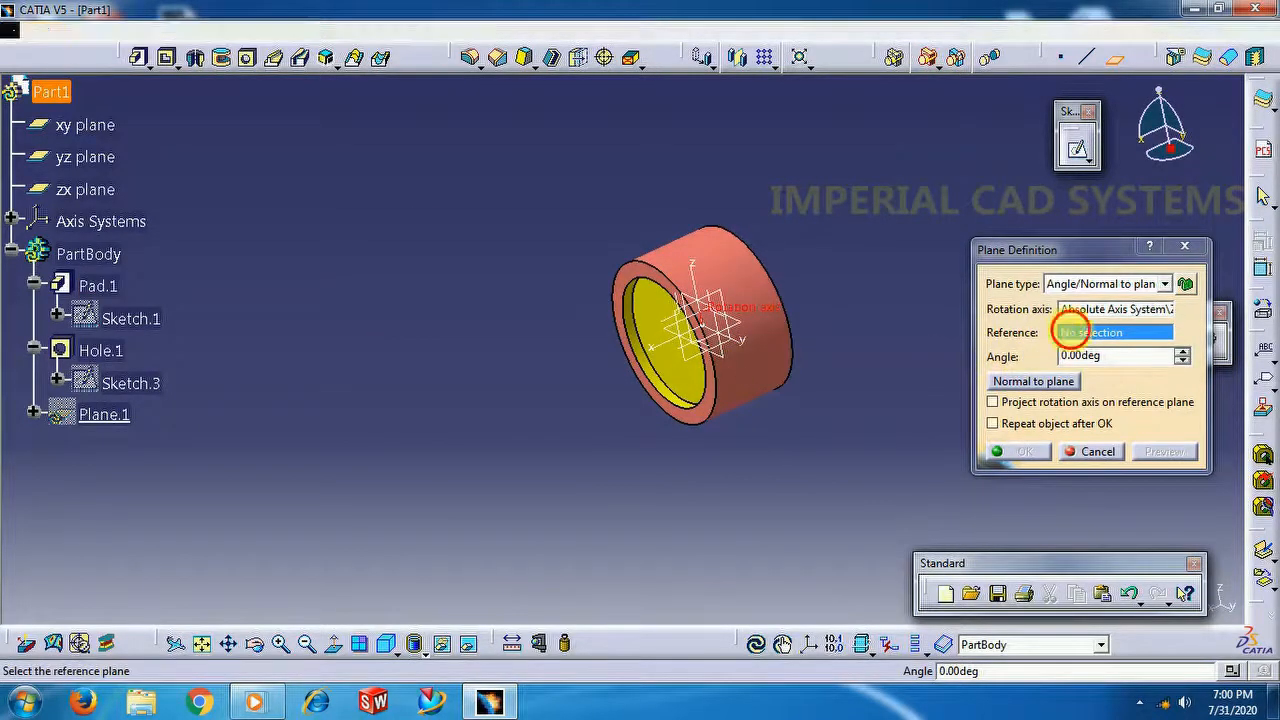
{"action": "left_click", "coordinate": [731, 370]}
{"action": "middle_click_drag", "start_coordinate": [617, 340], "coordinate": [807, 373]}
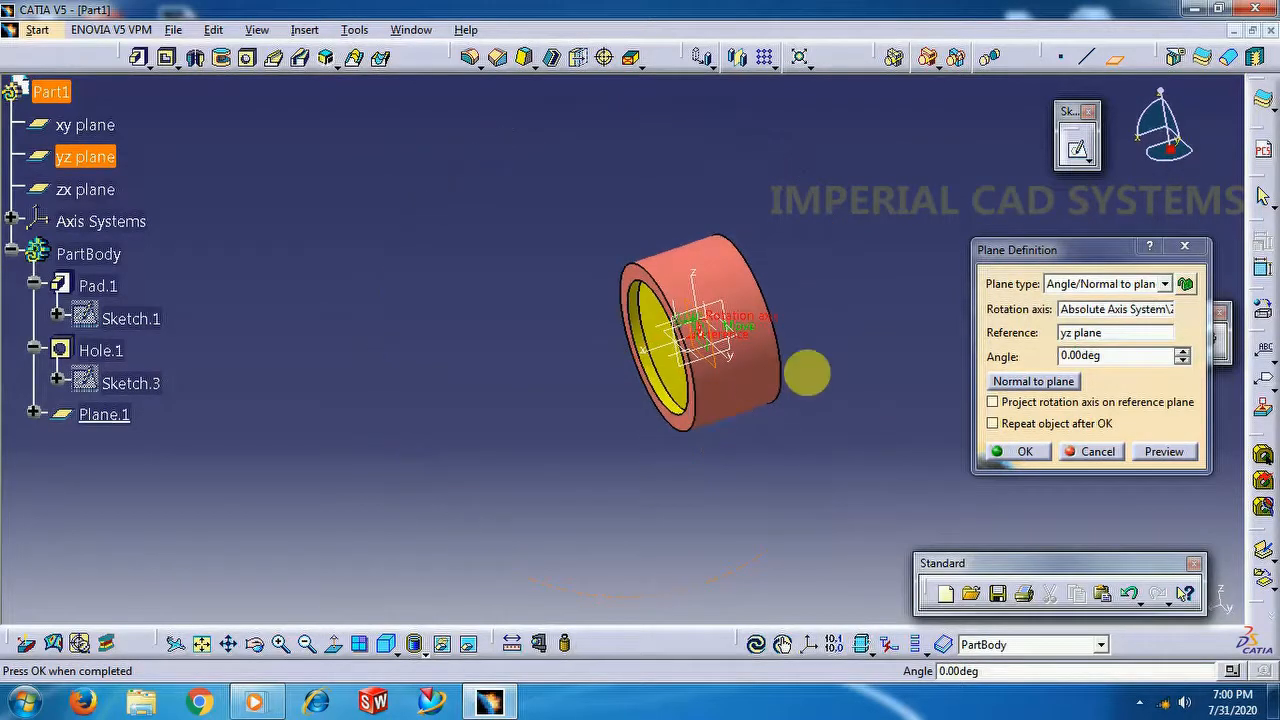
{"action": "left_click", "coordinate": [1181, 351]}
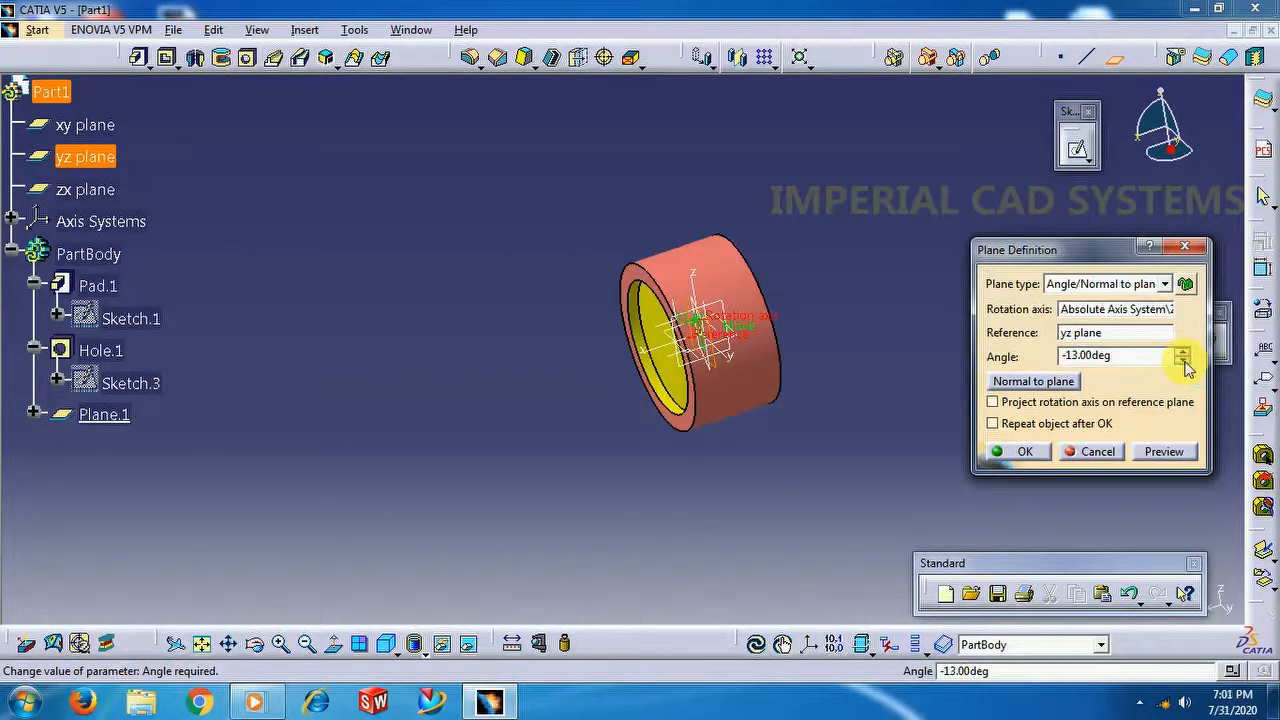
{"action": "left_click", "coordinate": [1027, 452]}
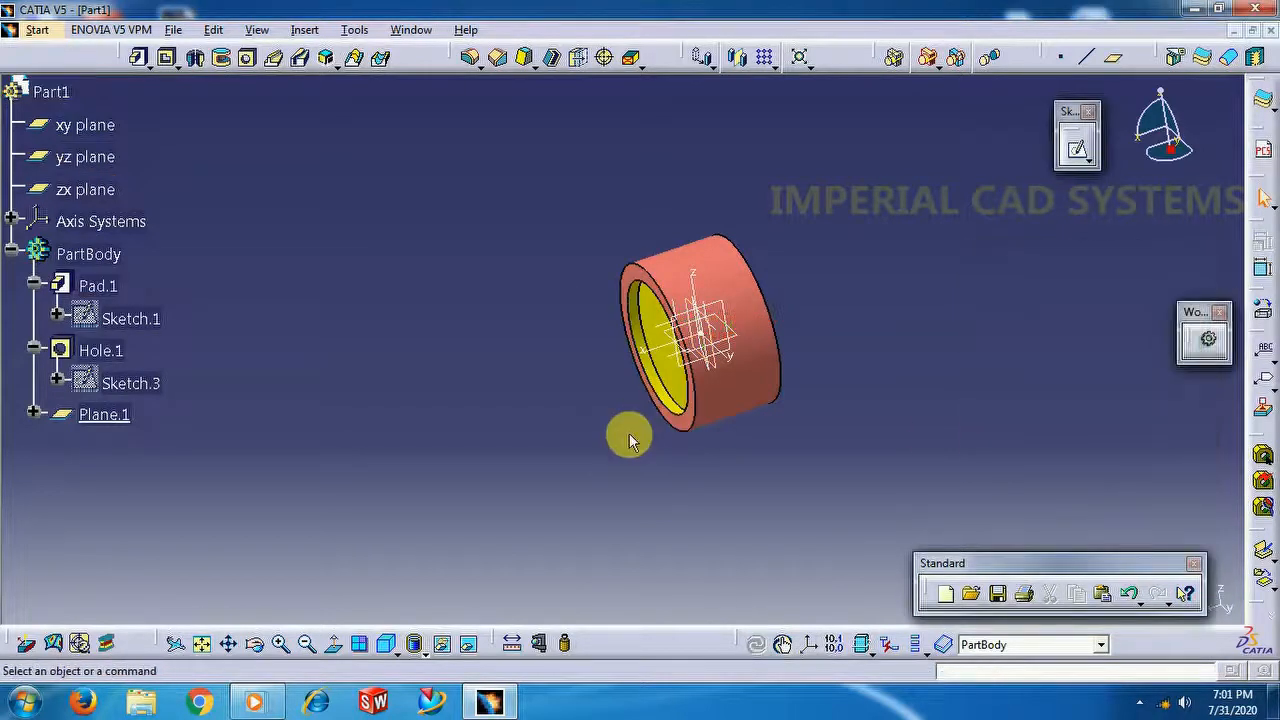
Edit the angled reference plane and set its angle to -20 deg
{"action": "middle_click_drag", "start_coordinate": [626, 418], "coordinate": [474, 423]}
{"action": "left_click", "coordinate": [103, 418]}
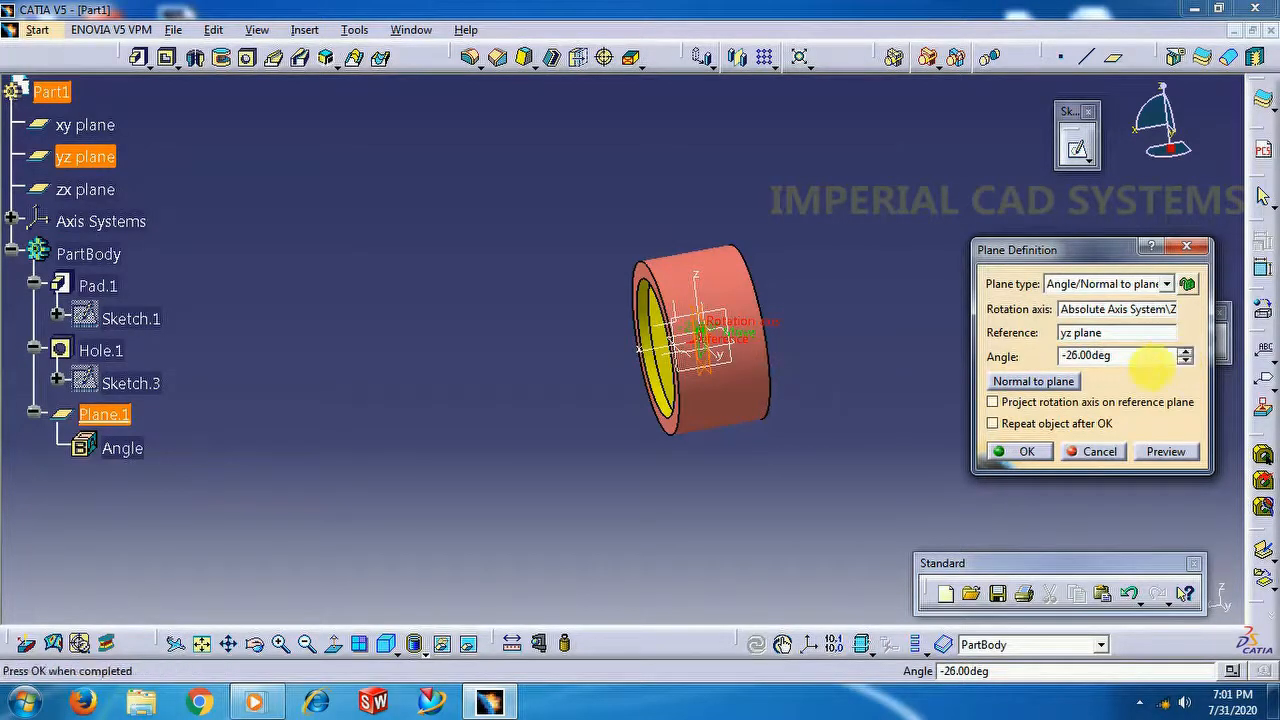
{"action": "key", "text": "Return"}
{"action": "type", "text": "-20"}
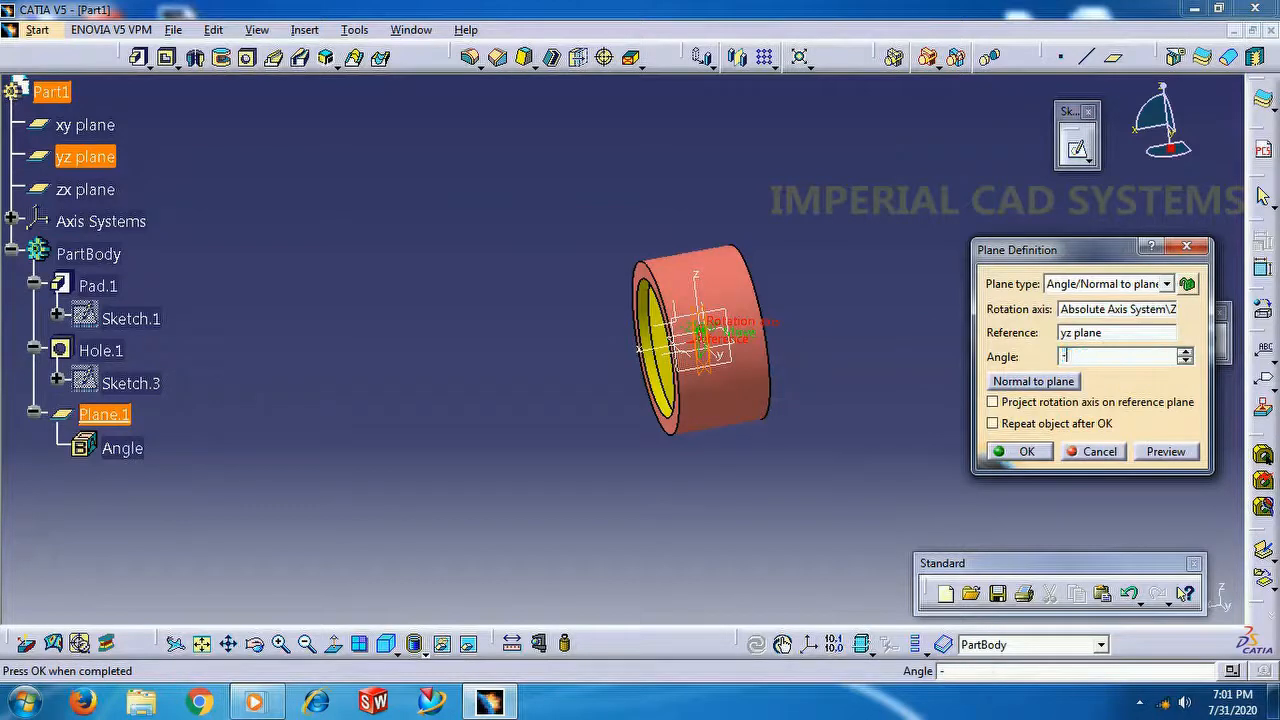
{"action": "key", "text": "Return"}
{"action": "middle_click_drag", "start_coordinate": [611, 463], "coordinate": [700, 450]}
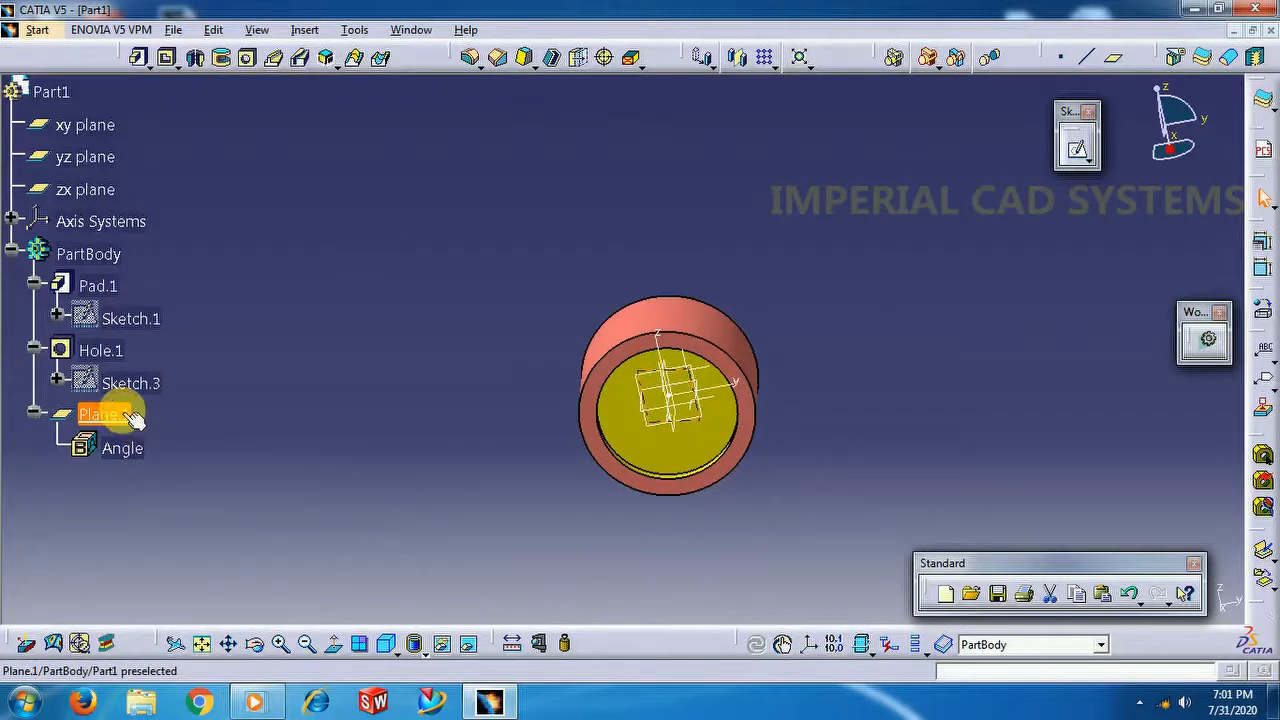
Hide the xy, yz and zx planes, leaving only the angled reference plane shown
{"action": "left_click", "coordinate": [110, 414]}
{"action": "mouse_move", "coordinate": [502, 514]}
{"action": "middle_mouse_down"}
{"action": "mouse_move", "coordinate": [520, 531]}
{"action": "mouse_move", "coordinate": [420, 557]}
{"action": "mouse_move", "coordinate": [410, 430]}
{"action": "middle_mouse_up"}
{"action": "right_click", "coordinate": [86, 125]}
{"action": "left_click", "coordinate": [118, 180]}
{"action": "right_click", "coordinate": [85, 158]}
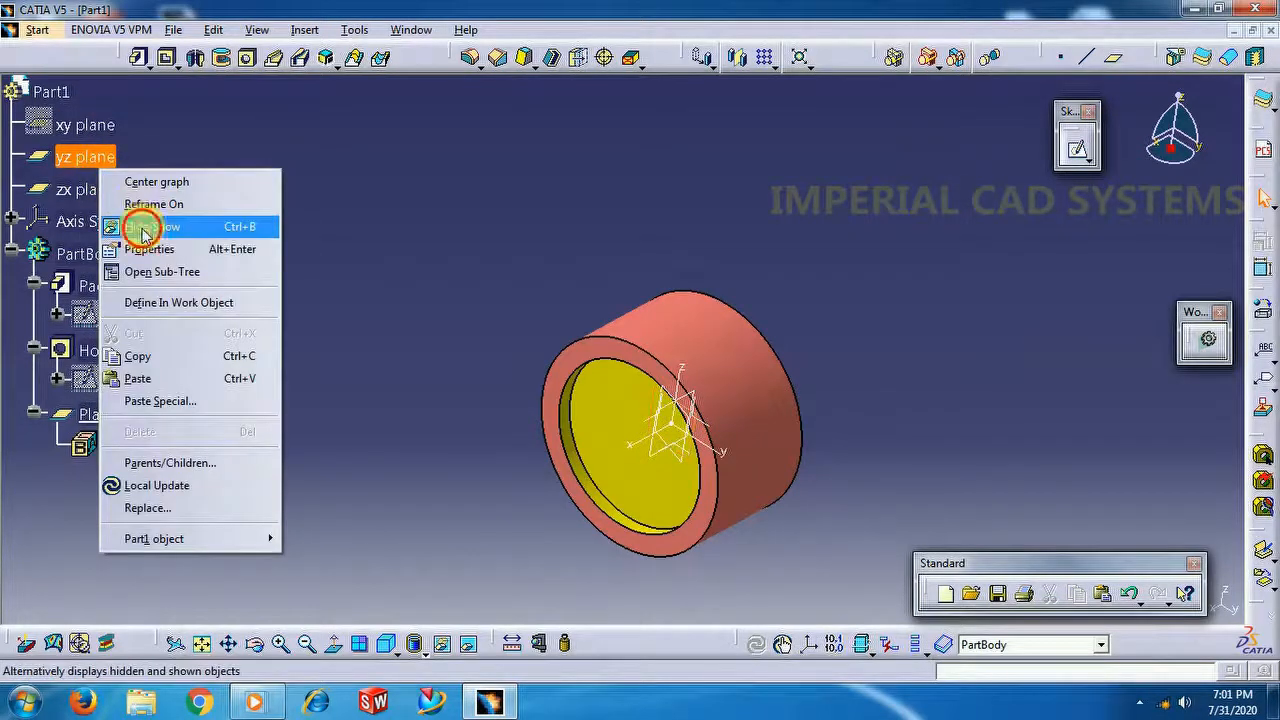
{"action": "left_click", "coordinate": [137, 224]}
{"action": "right_click", "coordinate": [88, 189]}
{"action": "left_click", "coordinate": [166, 250]}
Start a sketch on the angled reference plane at the centre of the cylindrical part
{"action": "mouse_move", "coordinate": [778, 323]}
{"action": "middle_mouse_down"}
{"action": "mouse_move", "coordinate": [751, 231]}
{"action": "mouse_move", "coordinate": [703, 277]}
{"action": "mouse_move", "coordinate": [717, 294]}
{"action": "mouse_move", "coordinate": [775, 300]}
{"action": "middle_mouse_up"}
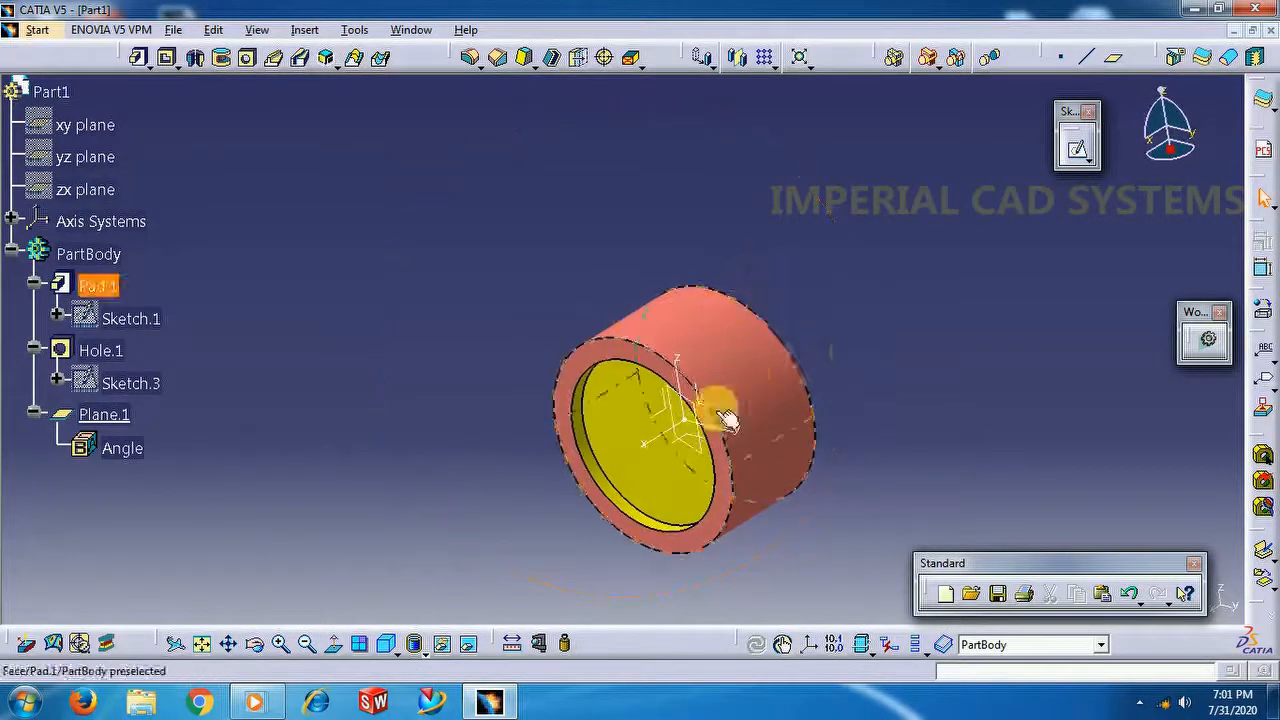
{"action": "middle_click_drag", "start_coordinate": [498, 452], "coordinate": [680, 457]}
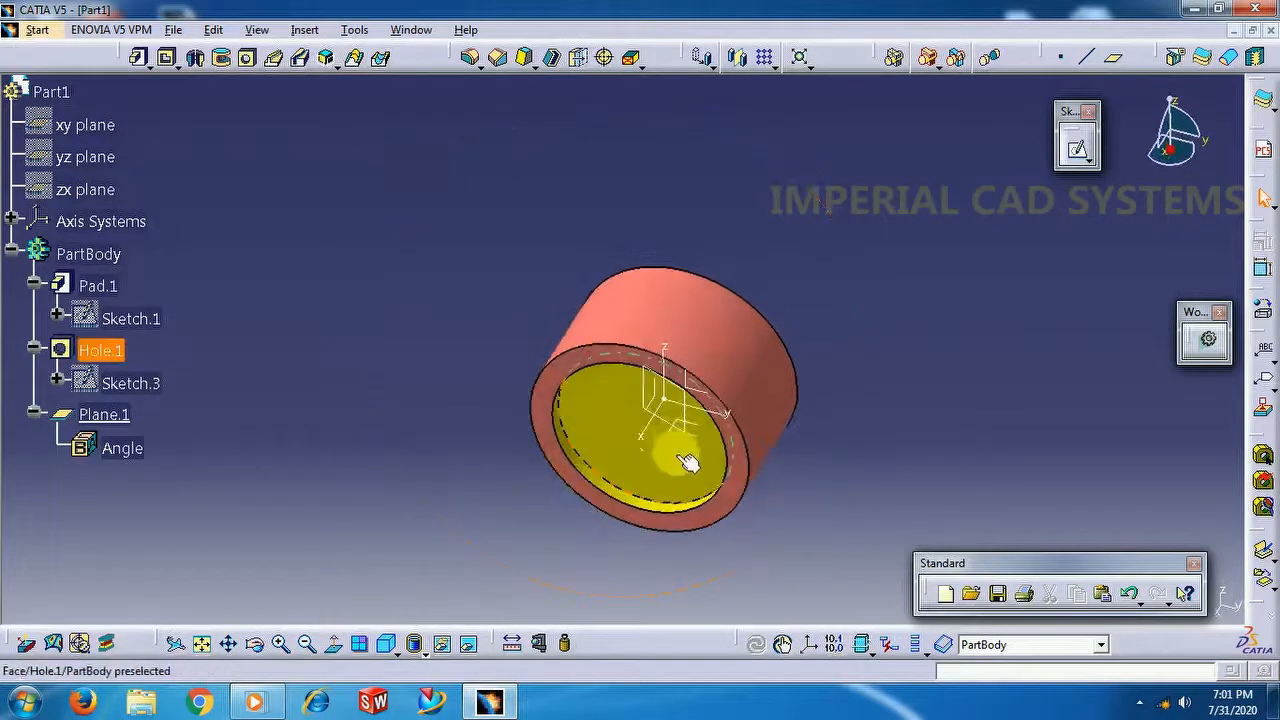
{"action": "middle_click_drag", "start_coordinate": [831, 263], "coordinate": [835, 390]}
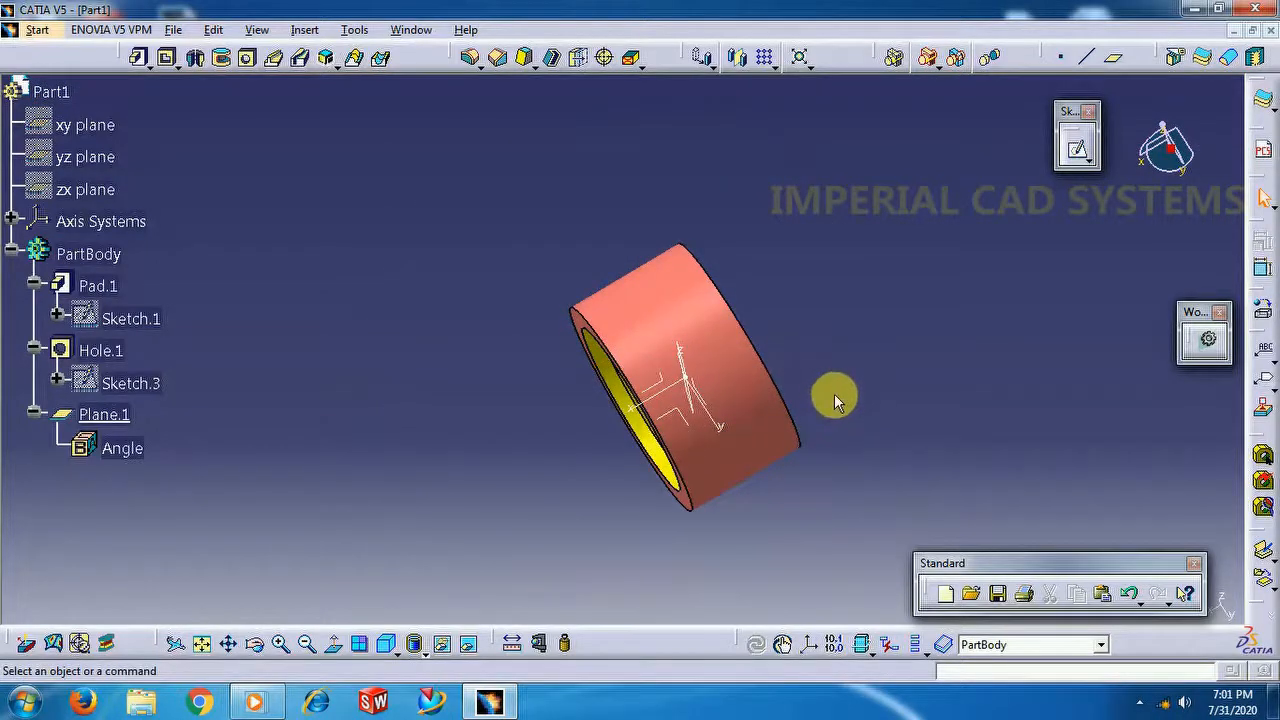
{"action": "middle_click_drag", "start_coordinate": [594, 503], "coordinate": [684, 282]}
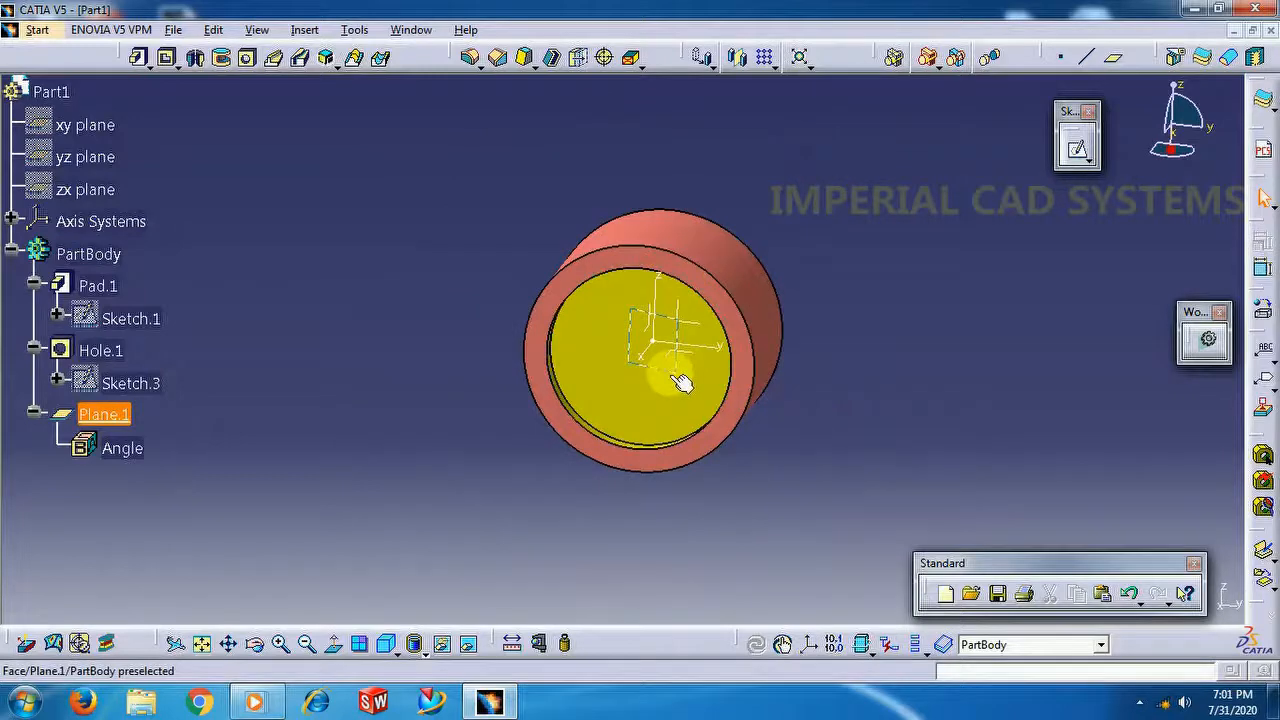
{"action": "left_click", "coordinate": [678, 372]}
{"action": "left_click", "coordinate": [1078, 152]}
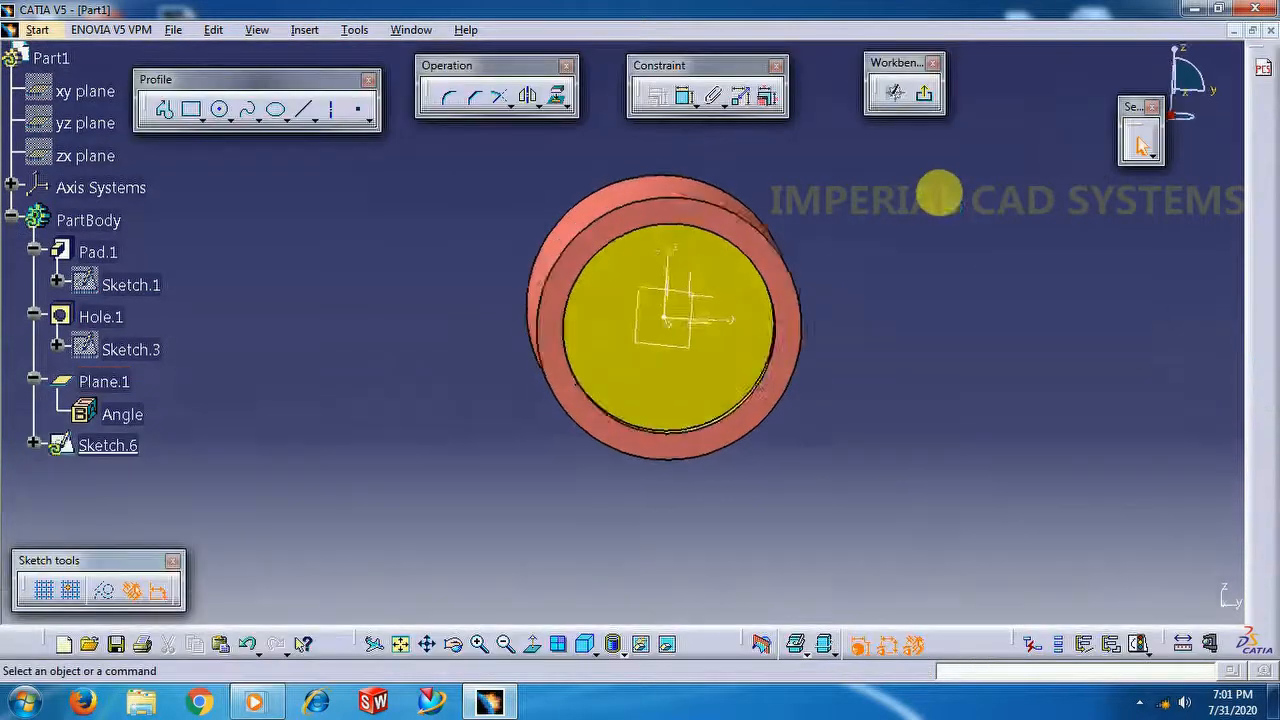
{"action": "middle_click_drag", "start_coordinate": [825, 251], "coordinate": [831, 380]}
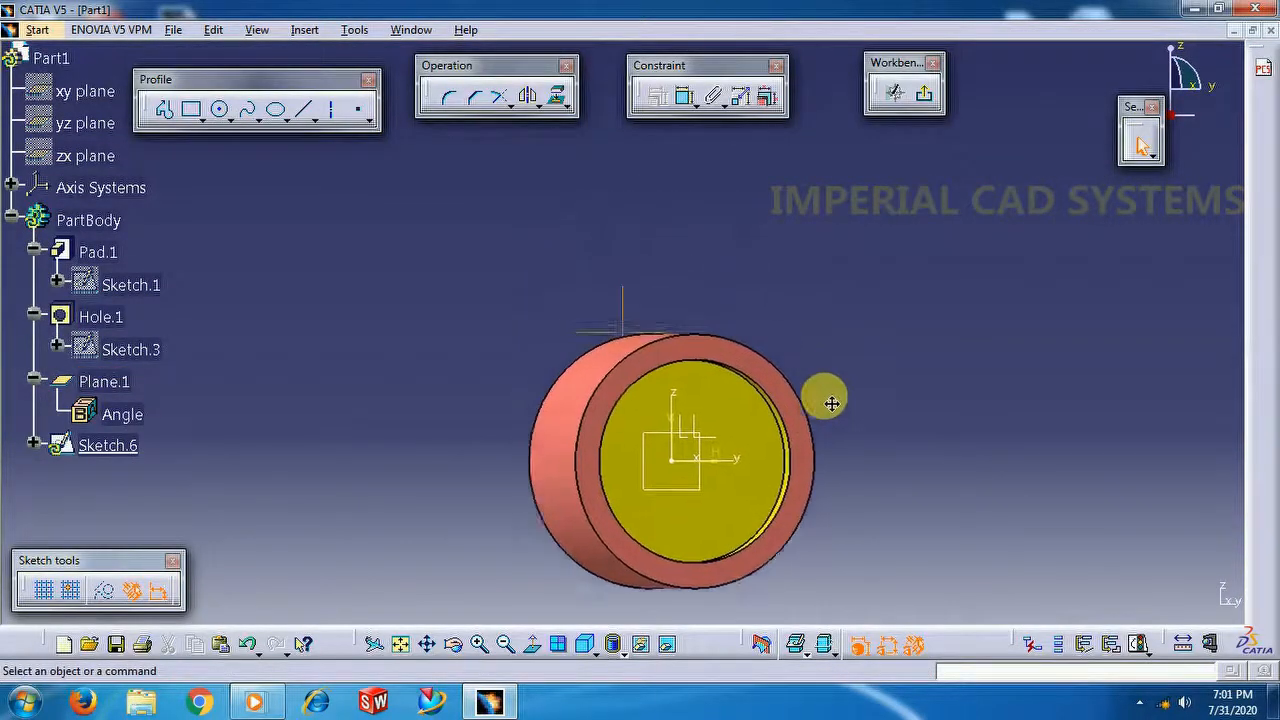
Try a closed four-sided straight-line profile rising from the ring's upper-right edge
{"action": "left_click", "coordinate": [165, 112]}
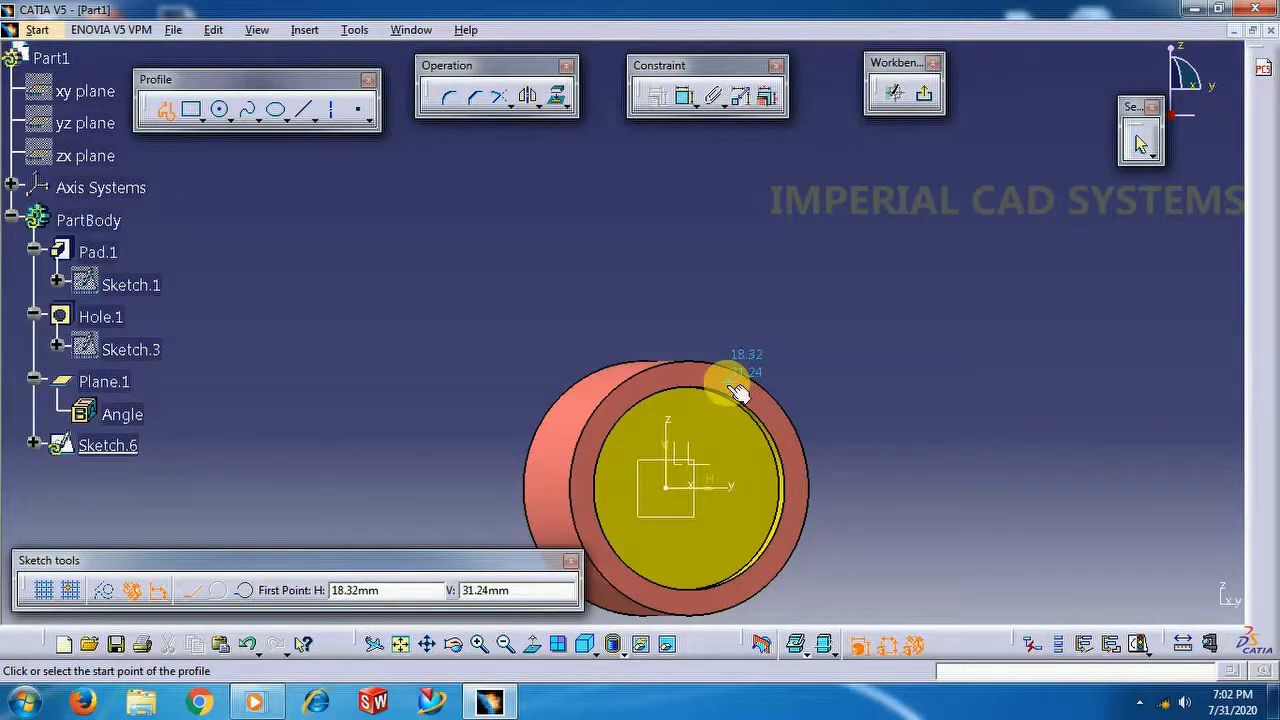
{"action": "left_click", "coordinate": [730, 381]}
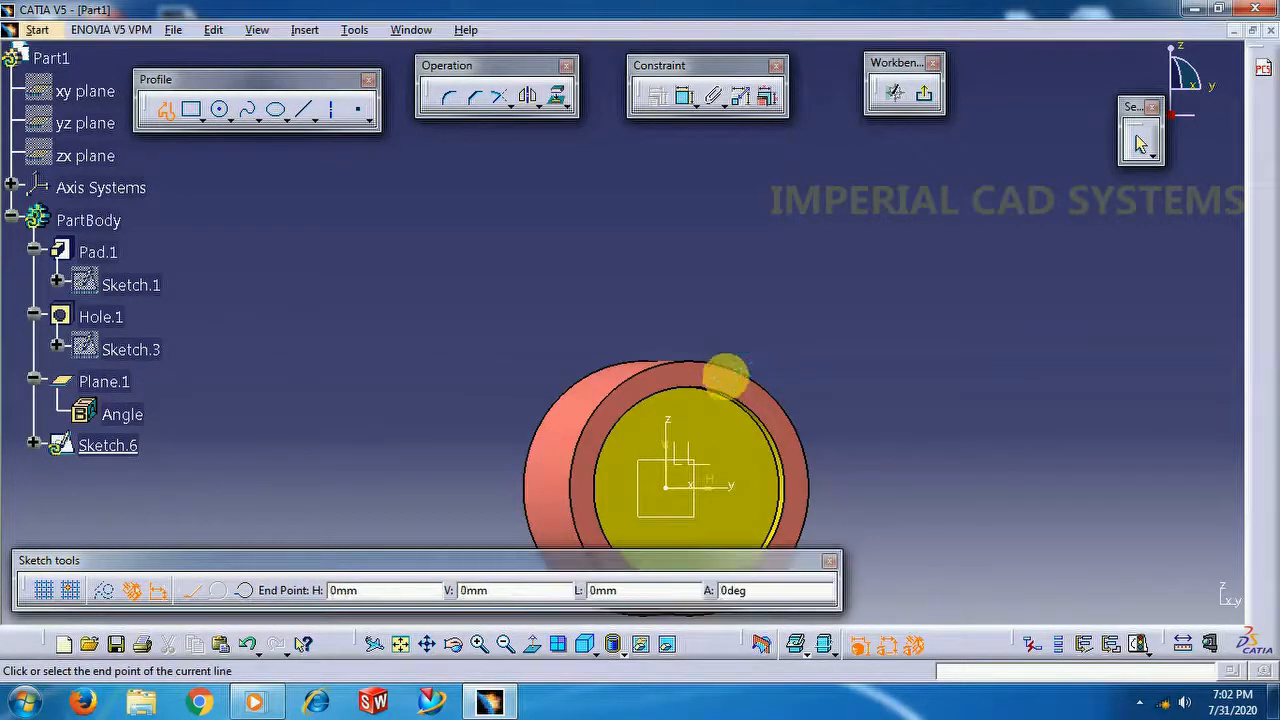
{"action": "left_click", "coordinate": [761, 221]}
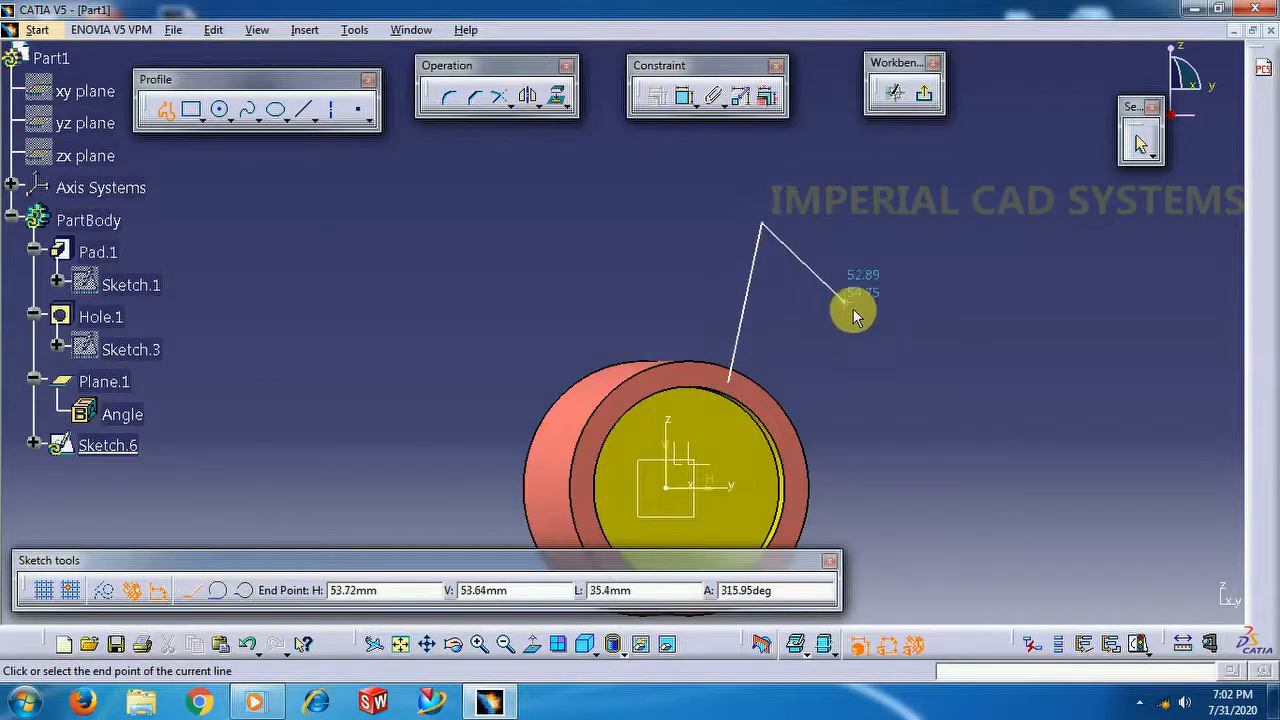
{"action": "left_click", "coordinate": [902, 332]}
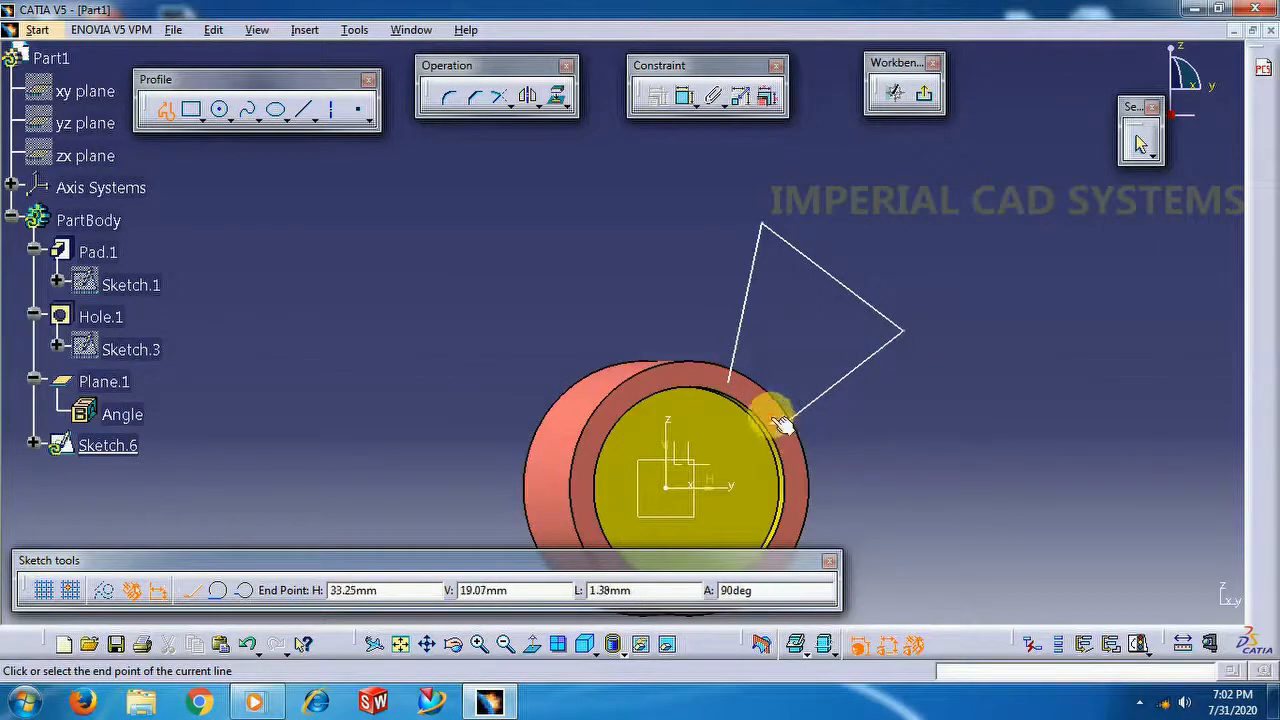
{"action": "left_click", "coordinate": [731, 378]}
{"action": "left_click", "coordinate": [617, 250]}
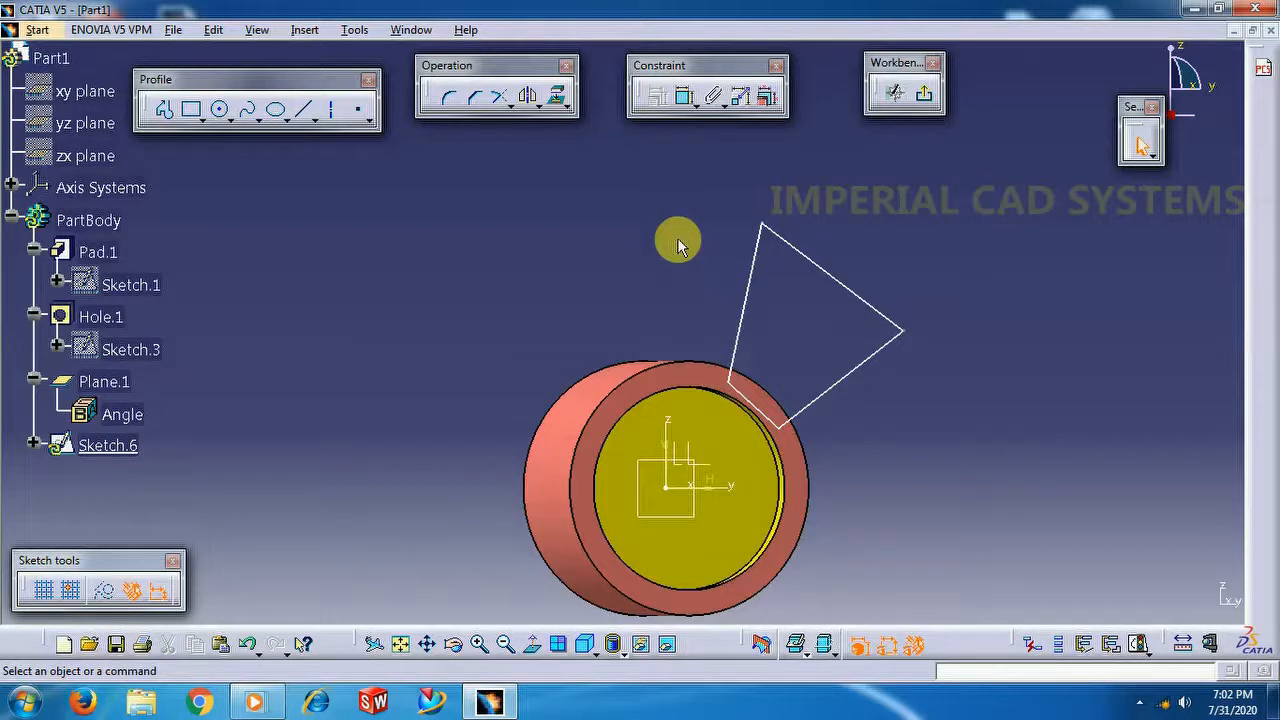
Delete all four lines of the straight-sided profile from the sketch
{"action": "left_click_drag", "start_coordinate": [651, 186], "coordinate": [931, 452]}
{"action": "right_click", "coordinate": [852, 373]}
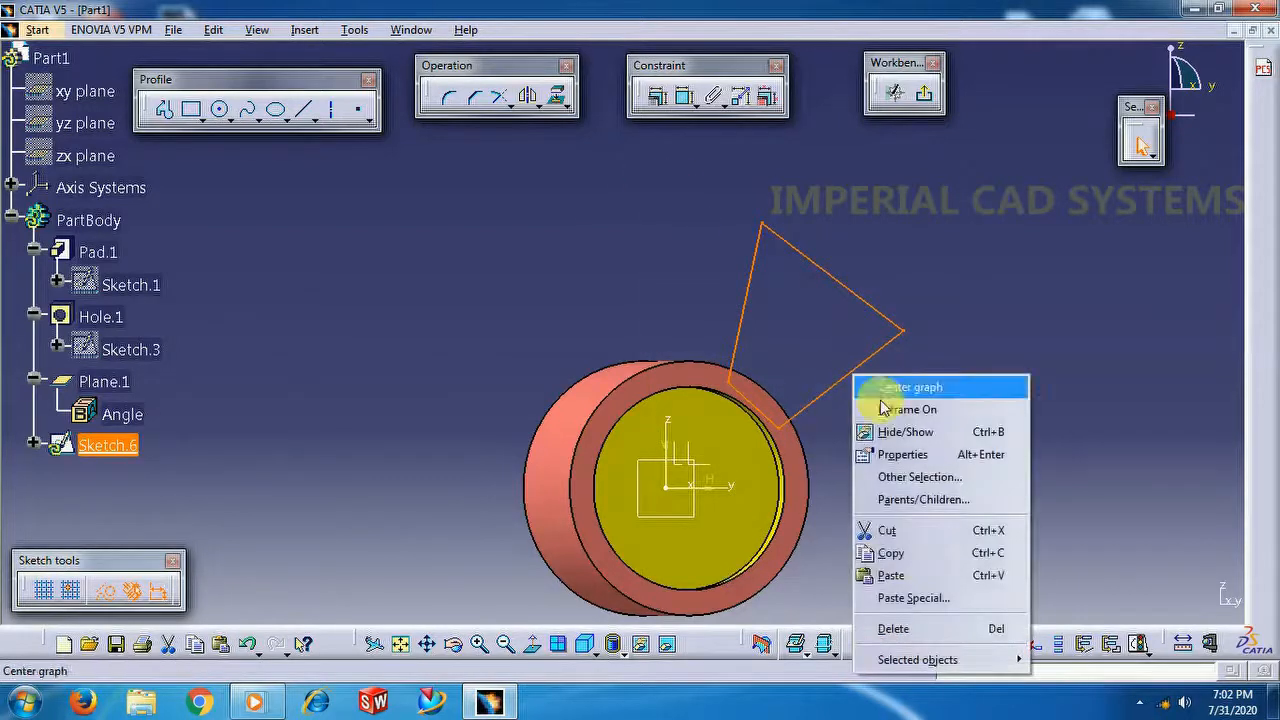
{"action": "left_click", "coordinate": [905, 627]}
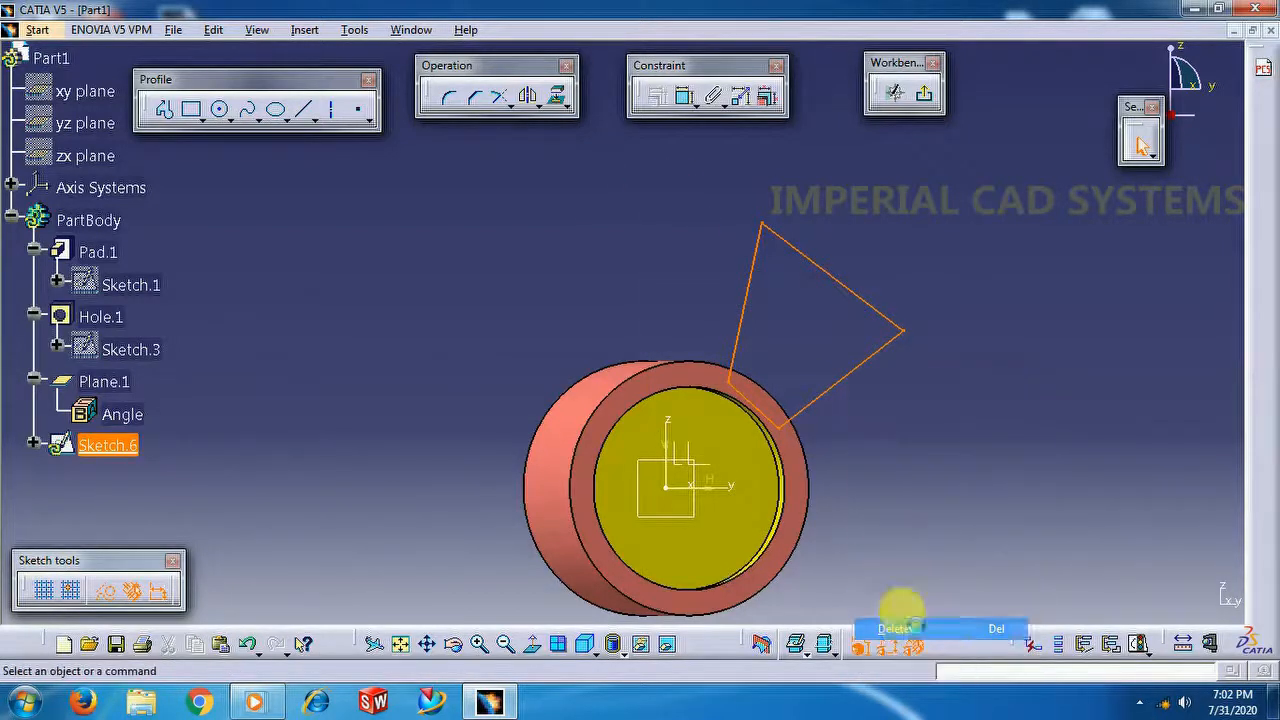
Draw a three-point arc starting with its limits, about 50 mm in radius, above and to the right of the ring
{"action": "left_click", "coordinate": [196, 112]}
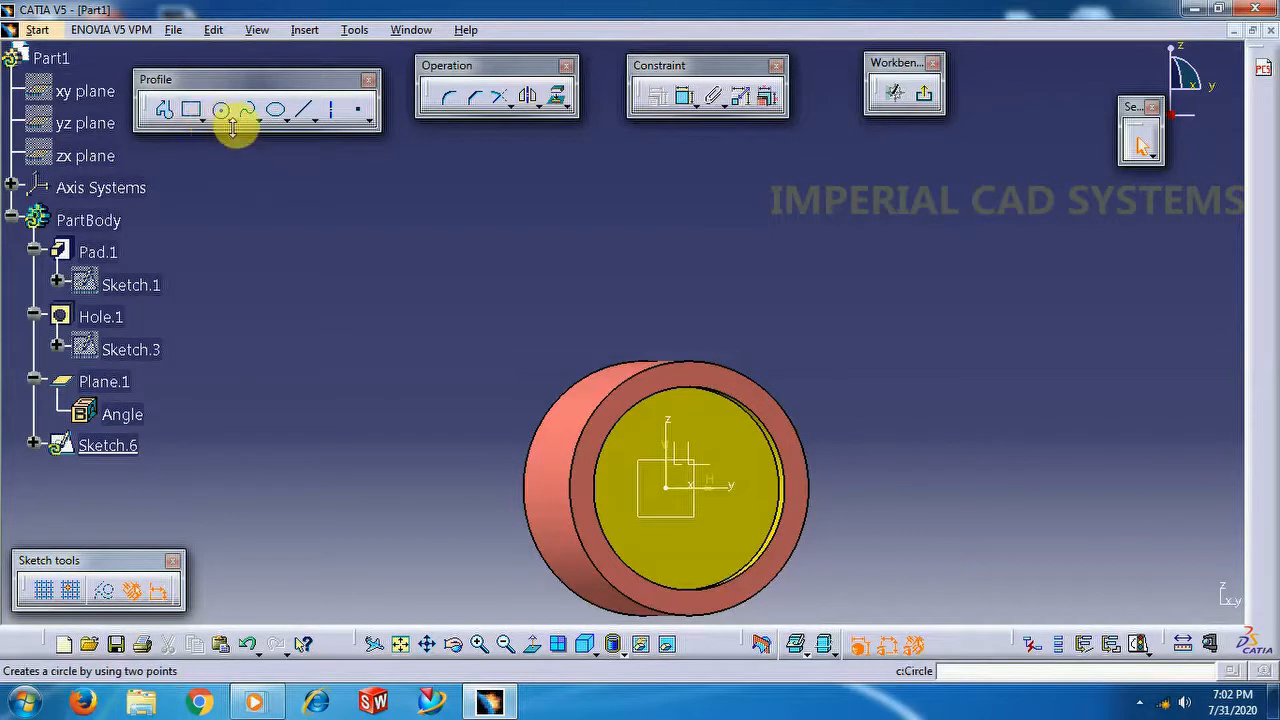
{"action": "left_click", "coordinate": [231, 120]}
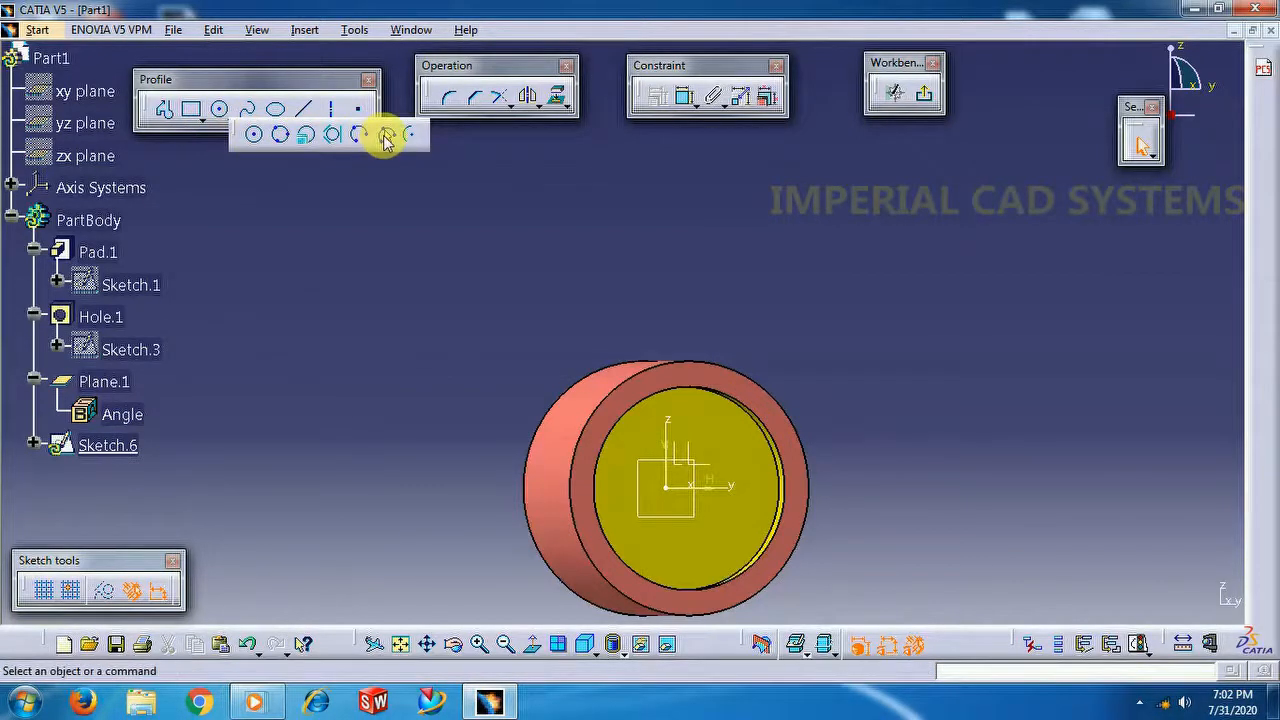
{"action": "left_click", "coordinate": [385, 138]}
{"action": "left_click", "coordinate": [760, 267]}
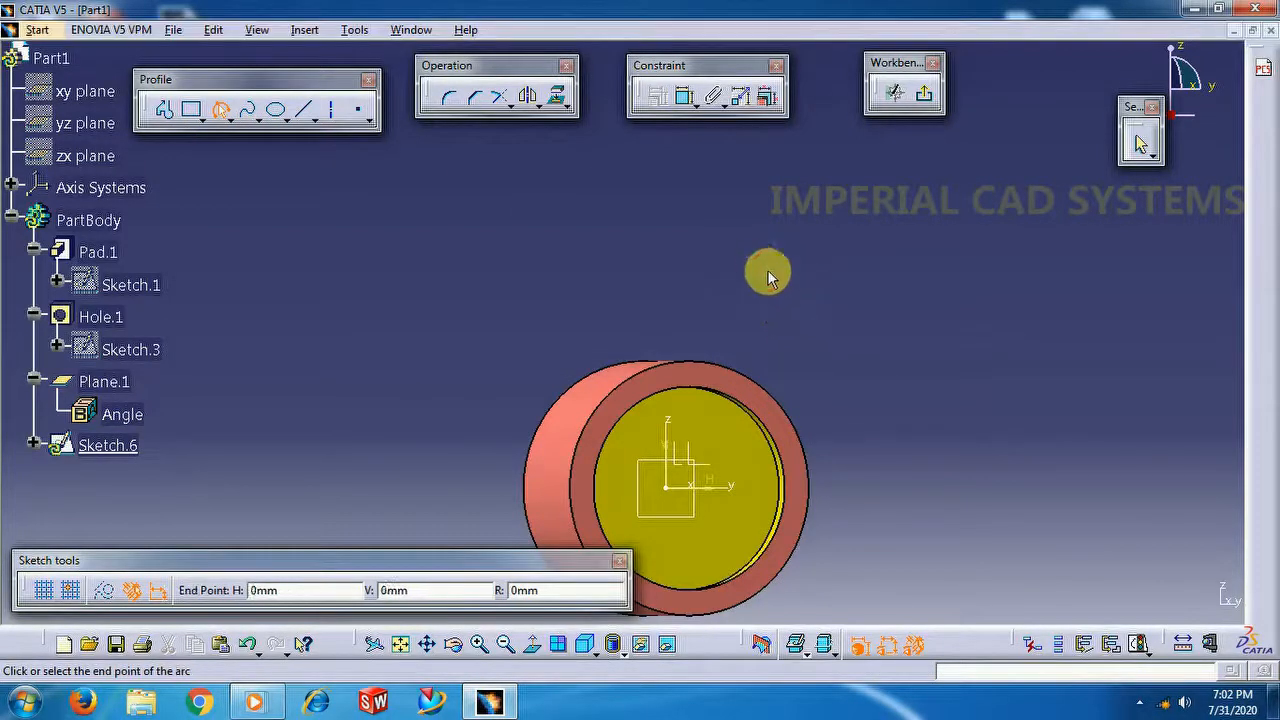
{"action": "left_click", "coordinate": [881, 380]}
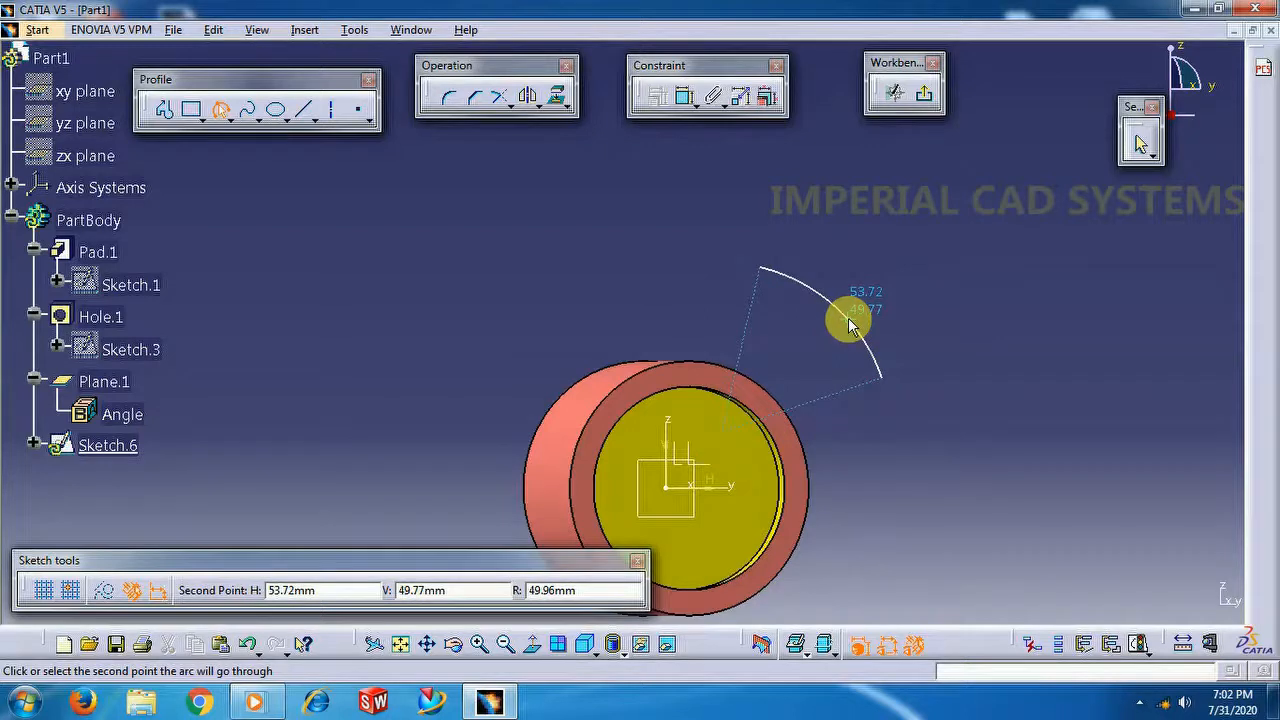
{"action": "left_click", "coordinate": [848, 325]}
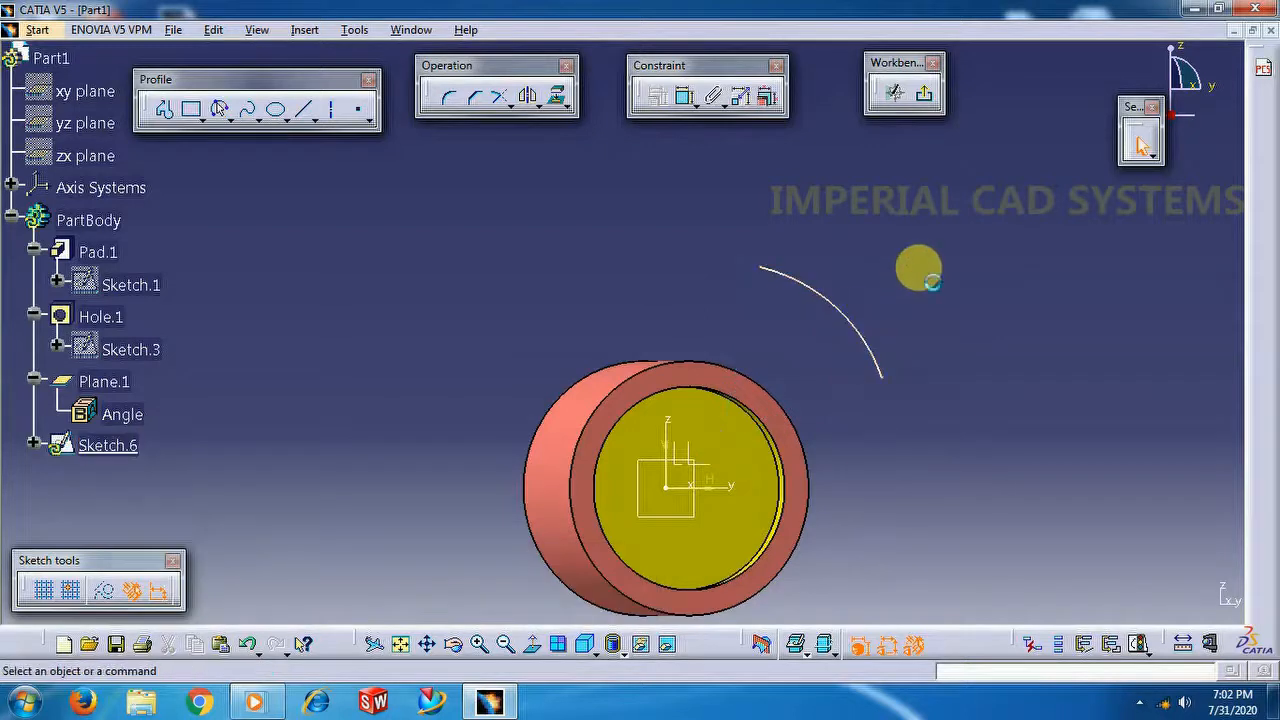
Connect the arc's two ends with three Profile lines that meet the ring's upper-right rim, closing the fan-shaped outline
{"action": "left_click", "coordinate": [167, 110]}
{"action": "left_click", "coordinate": [760, 268]}
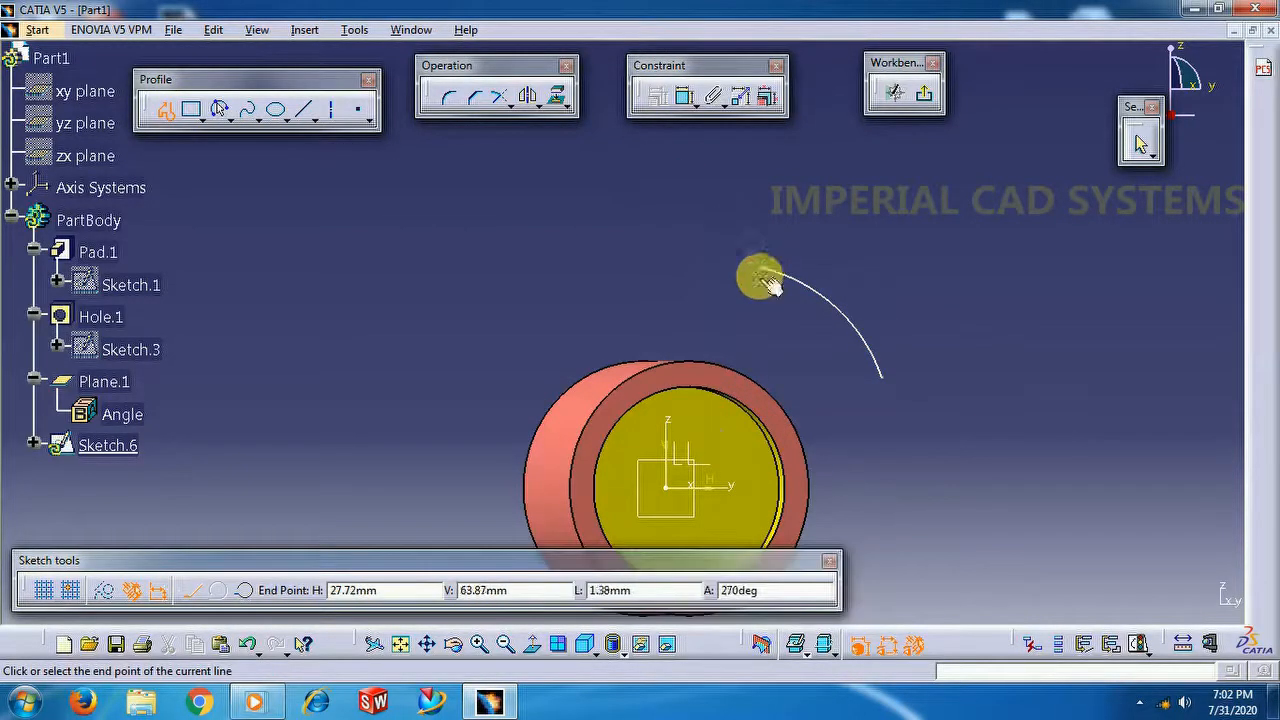
{"action": "left_click", "coordinate": [724, 385]}
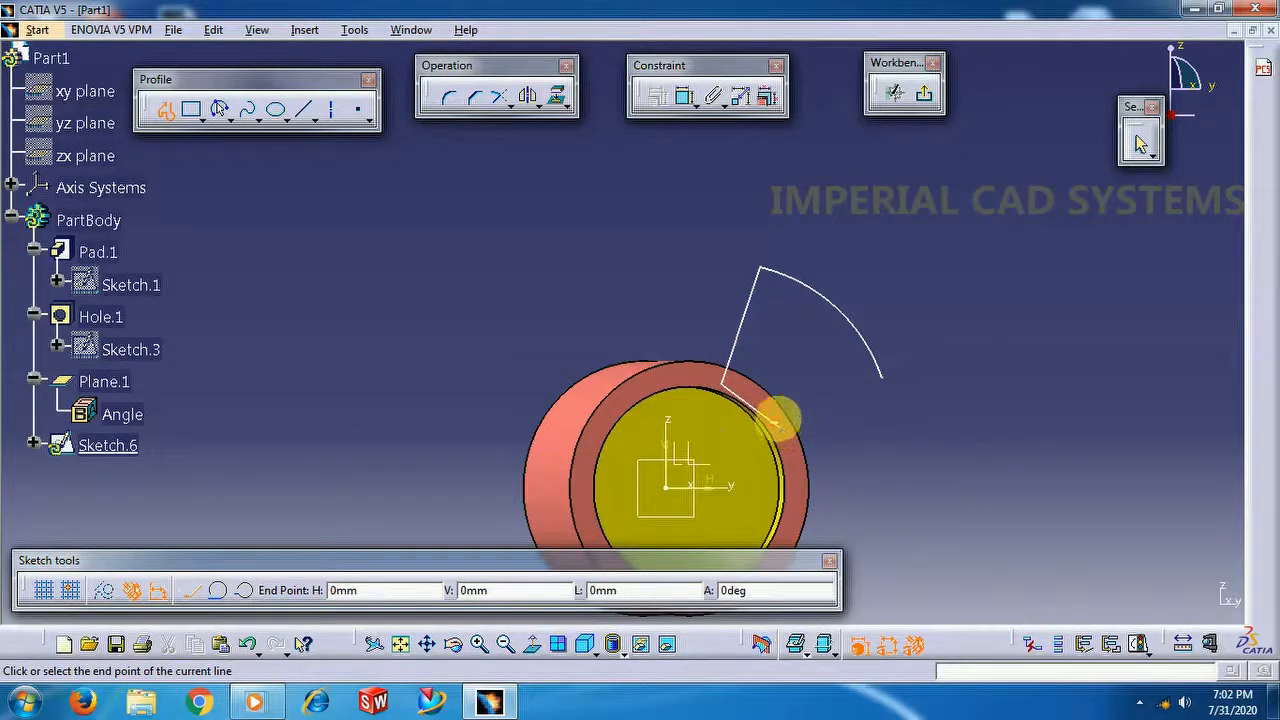
{"action": "left_click", "coordinate": [782, 427]}
{"action": "left_click", "coordinate": [881, 377]}
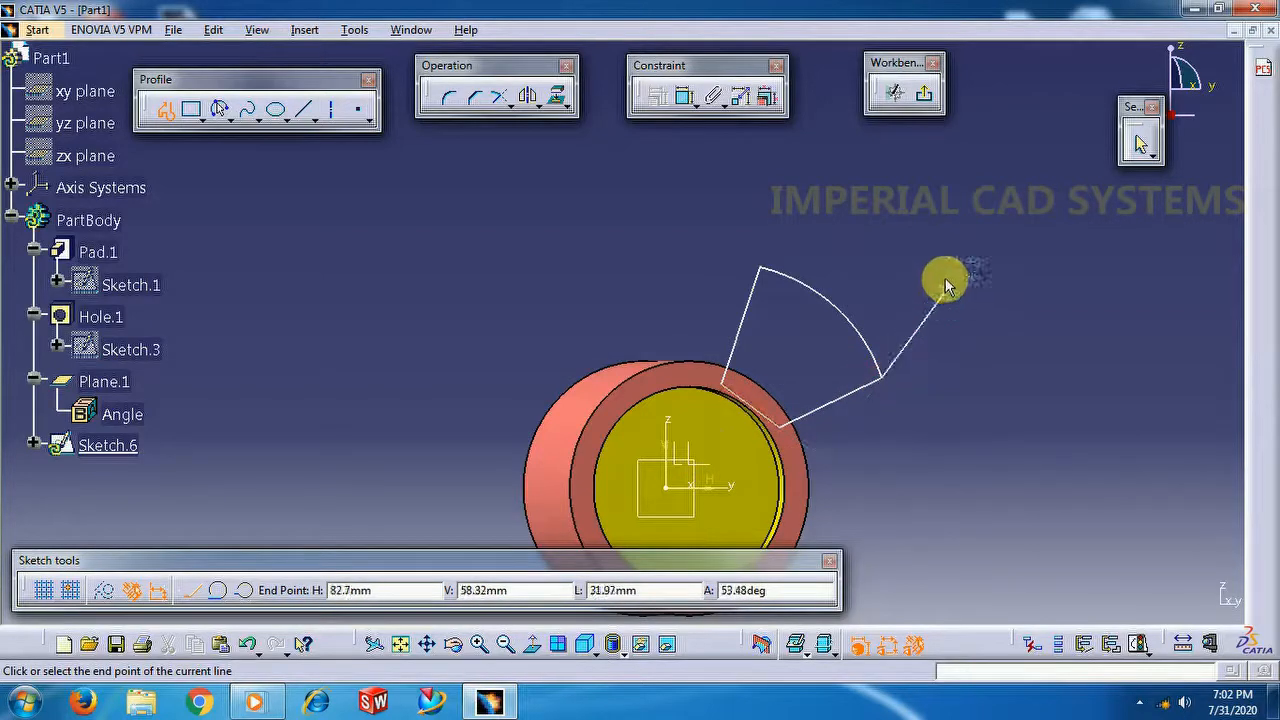
{"action": "left_click", "coordinate": [164, 111]}
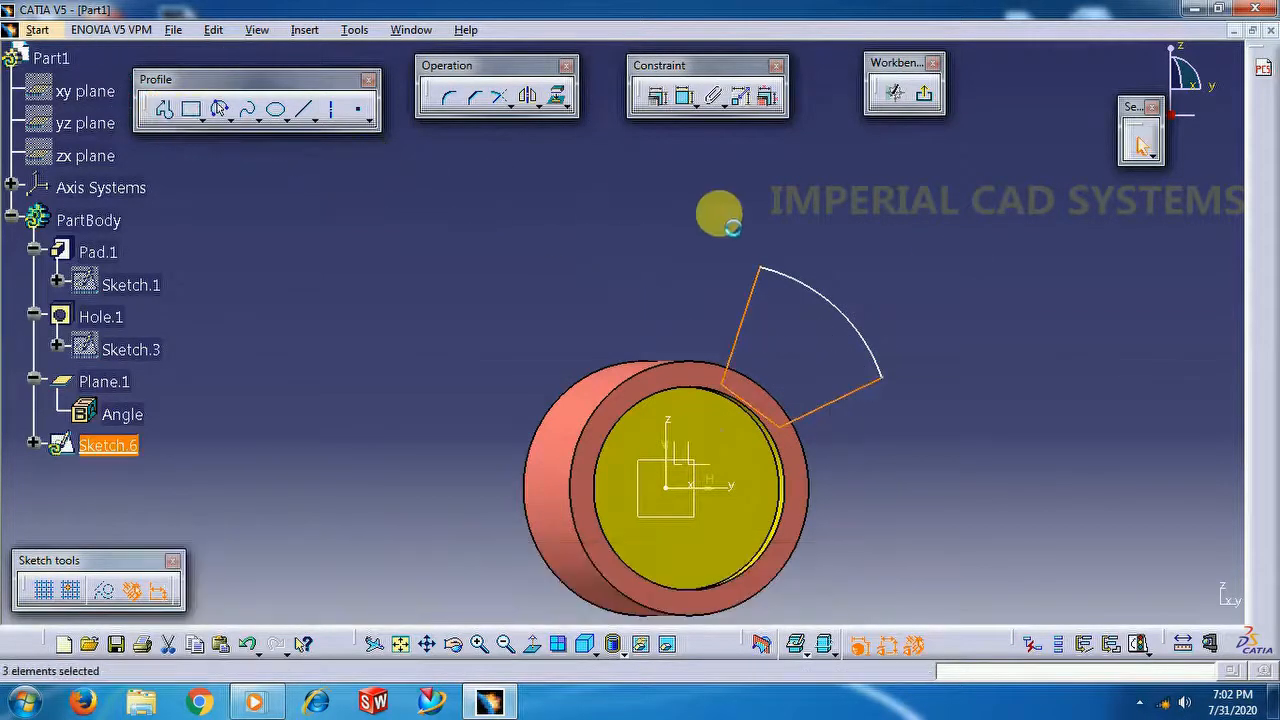
Round both arc-end corners of the fan-shaped profile with Corner, about 6 mm at the upper one and about 9.5 mm at the lower one
{"action": "mouse_move", "coordinate": [893, 237]}
{"action": "middle_mouse_down"}
{"action": "mouse_move", "coordinate": [757, 334]}
{"action": "mouse_move", "coordinate": [597, 309]}
{"action": "mouse_move", "coordinate": [529, 240]}
{"action": "mouse_move", "coordinate": [574, 263]}
{"action": "mouse_move", "coordinate": [729, 294]}
{"action": "mouse_move", "coordinate": [840, 279]}
{"action": "mouse_move", "coordinate": [814, 243]}
{"action": "mouse_move", "coordinate": [686, 303]}
{"action": "mouse_move", "coordinate": [763, 434]}
{"action": "mouse_move", "coordinate": [860, 447]}
{"action": "mouse_move", "coordinate": [600, 371]}
{"action": "mouse_move", "coordinate": [511, 282]}
{"action": "mouse_move", "coordinate": [717, 306]}
{"action": "middle_mouse_up"}
{"action": "mouse_move", "coordinate": [908, 309]}
{"action": "middle_mouse_down"}
{"action": "mouse_move", "coordinate": [751, 271]}
{"action": "mouse_move", "coordinate": [786, 412]}
{"action": "middle_mouse_up"}
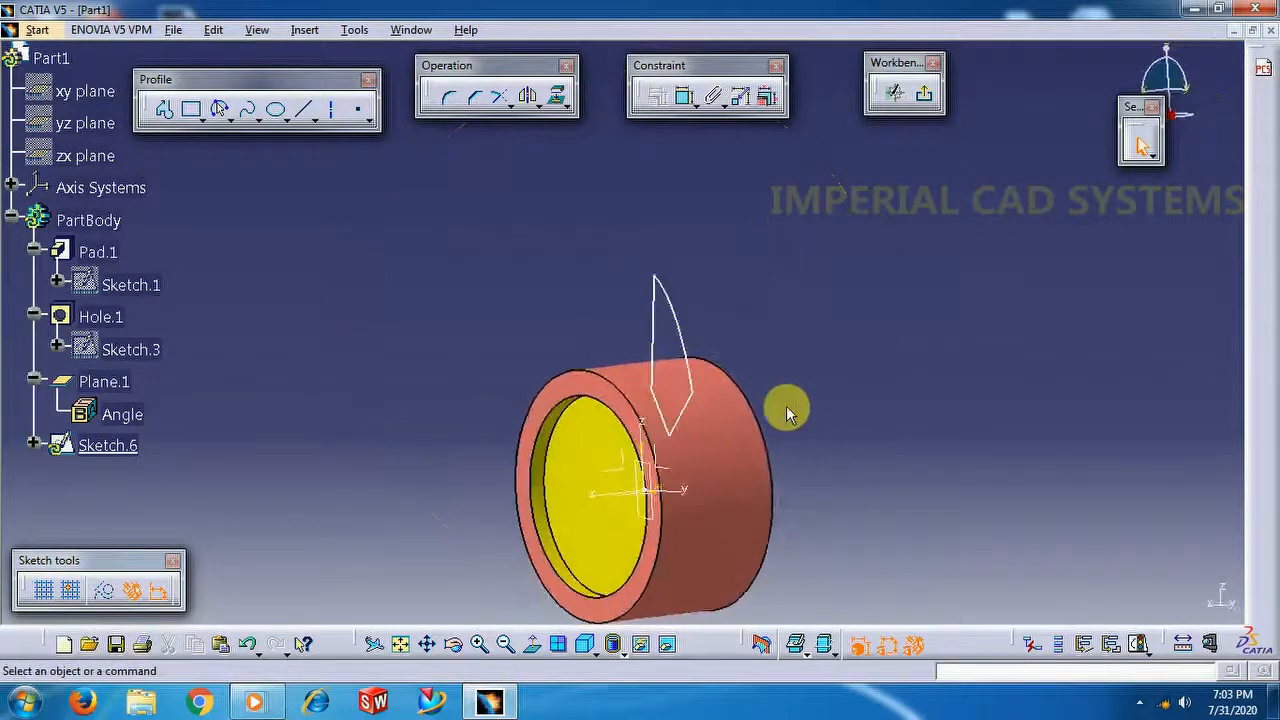
{"action": "left_click", "coordinate": [533, 642]}
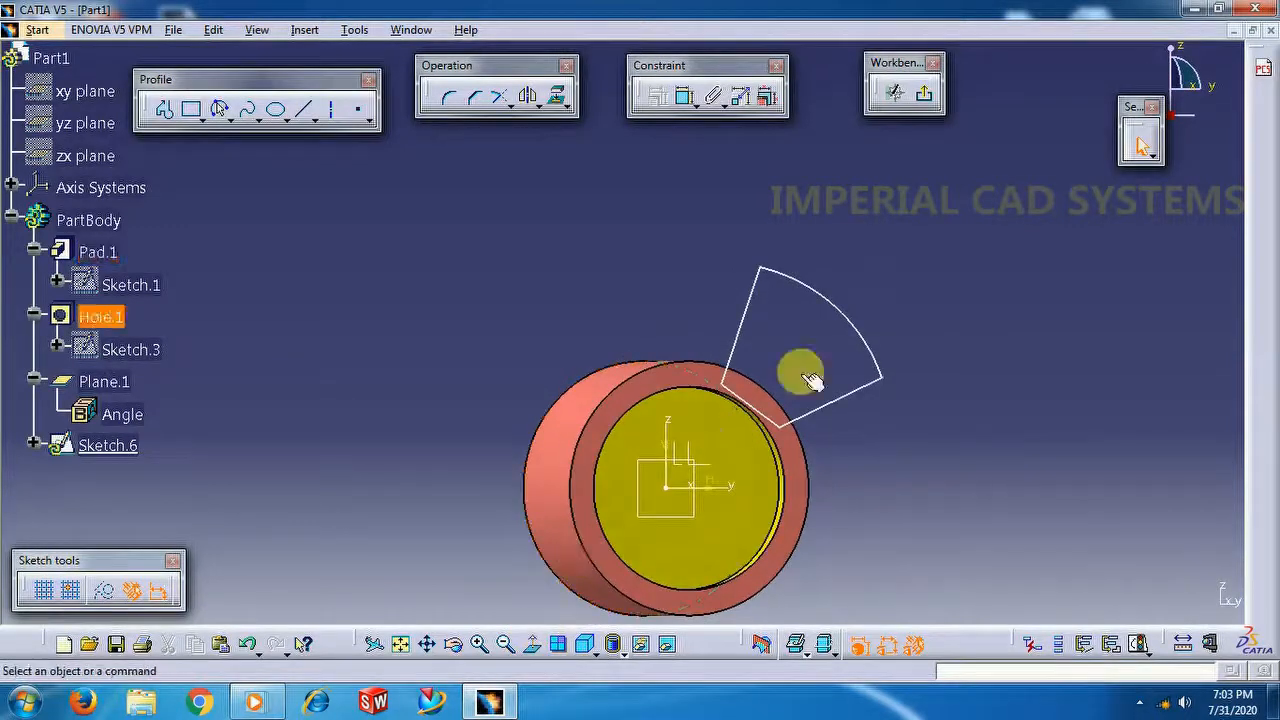
{"action": "left_click", "coordinate": [448, 96]}
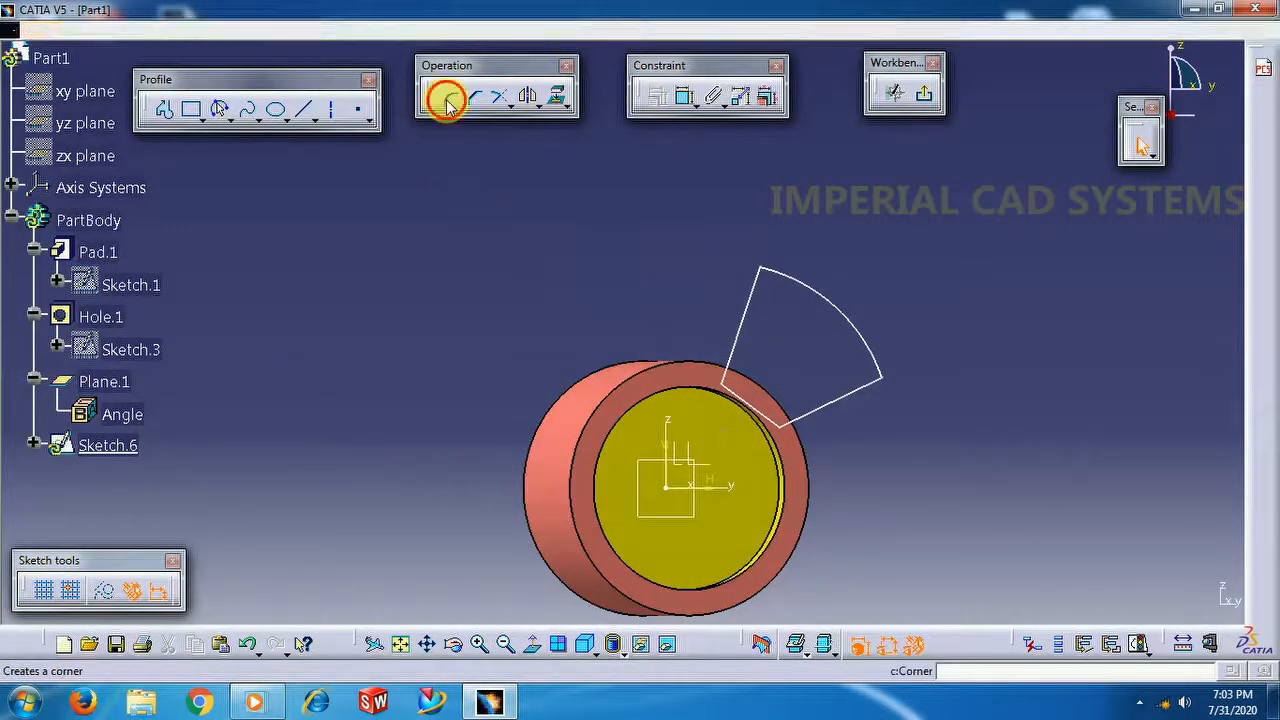
{"action": "left_click", "coordinate": [781, 283]}
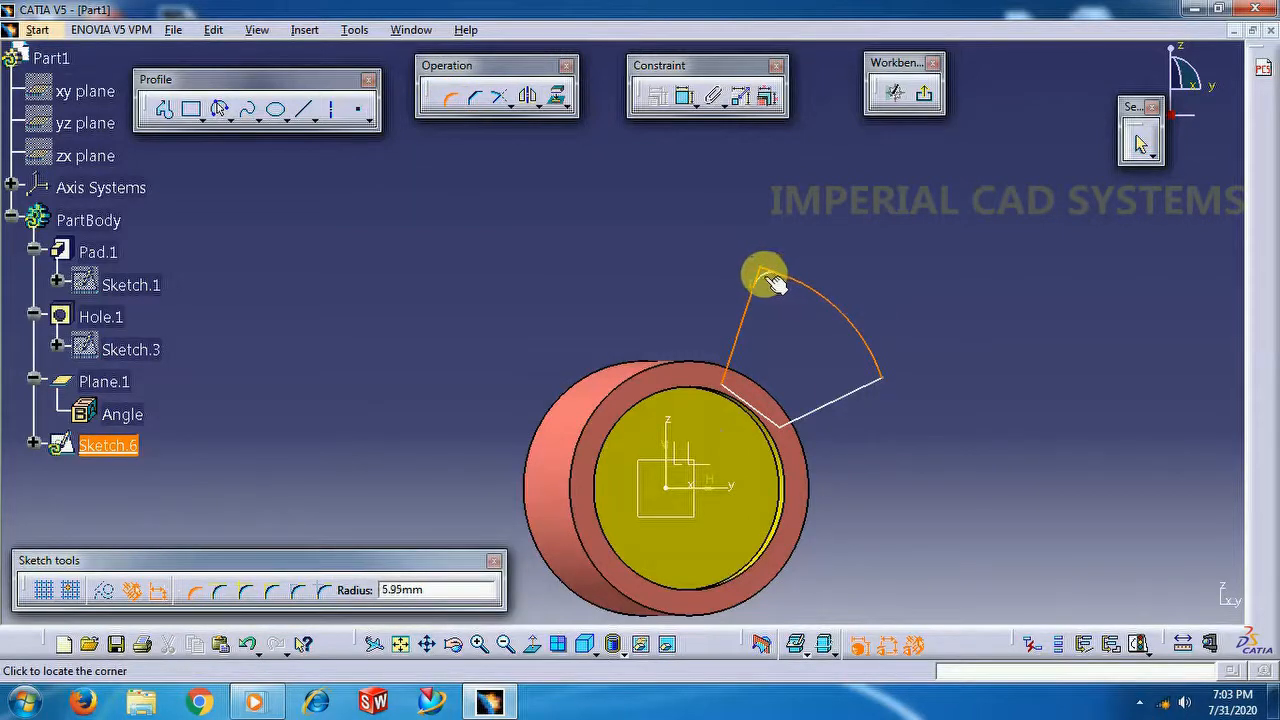
{"action": "left_click", "coordinate": [775, 283]}
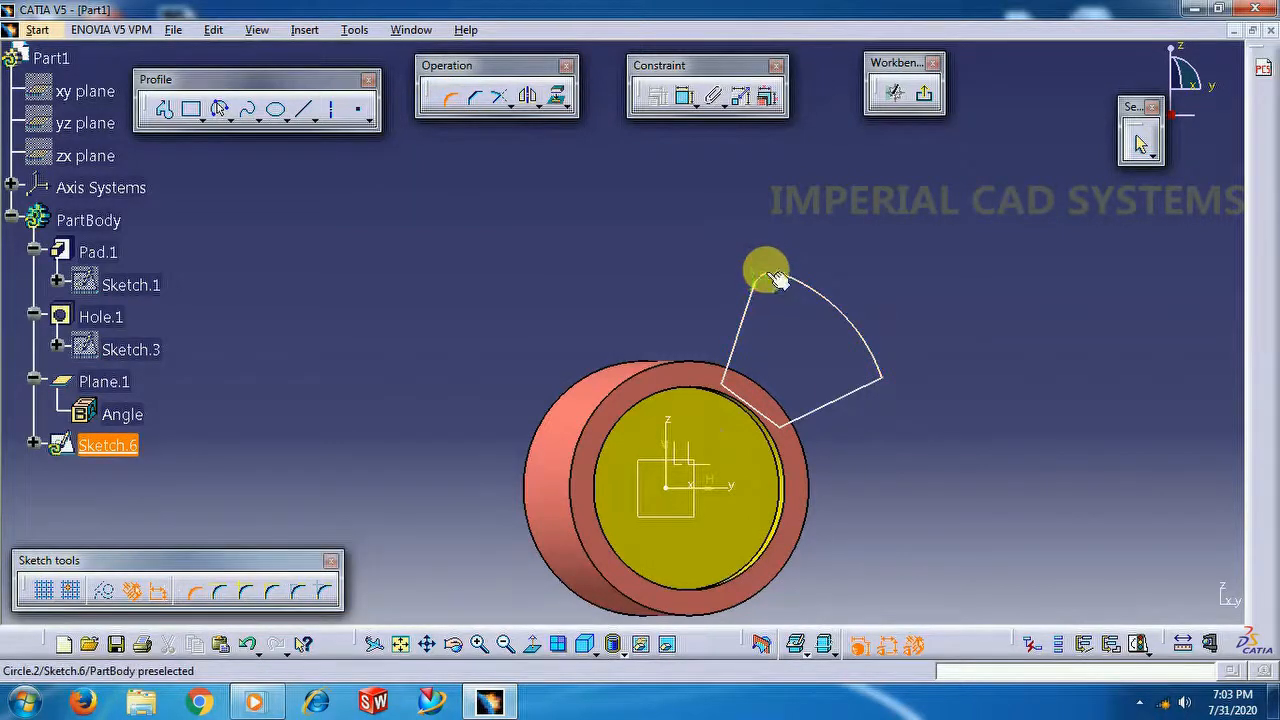
{"action": "left_click", "coordinate": [472, 104]}
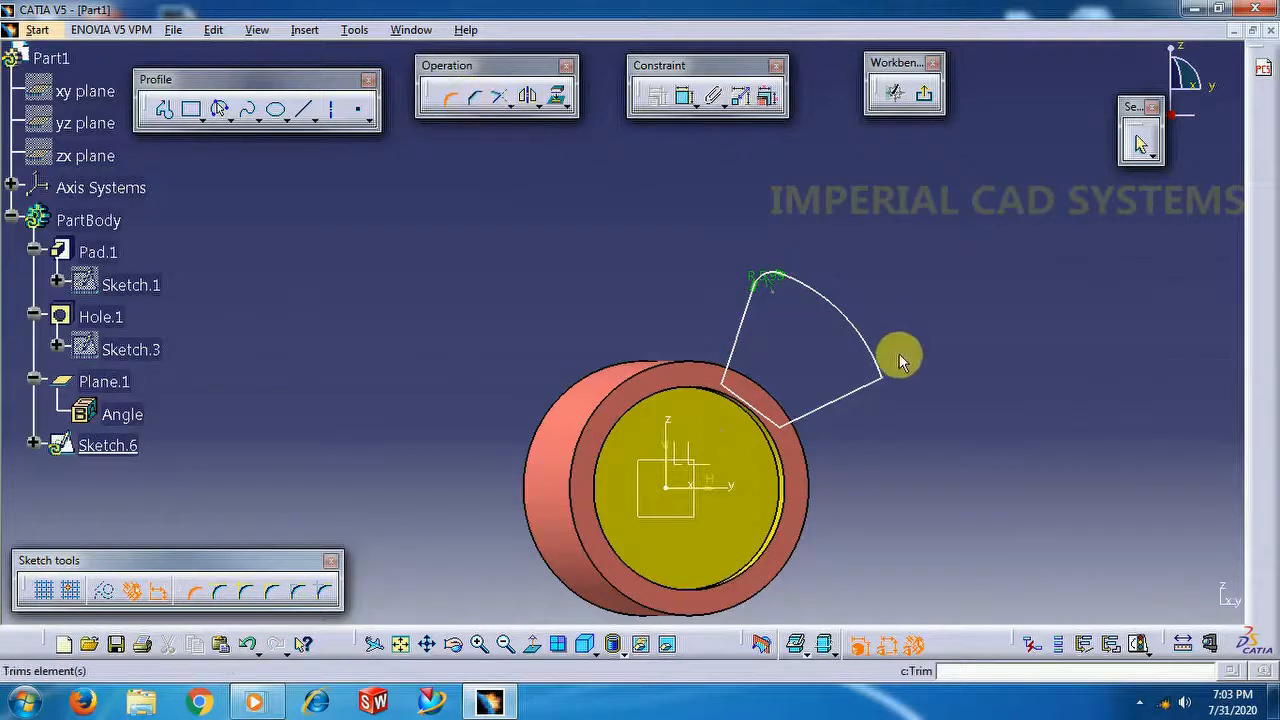
{"action": "left_click", "coordinate": [884, 374]}
{"action": "left_click", "coordinate": [881, 389]}
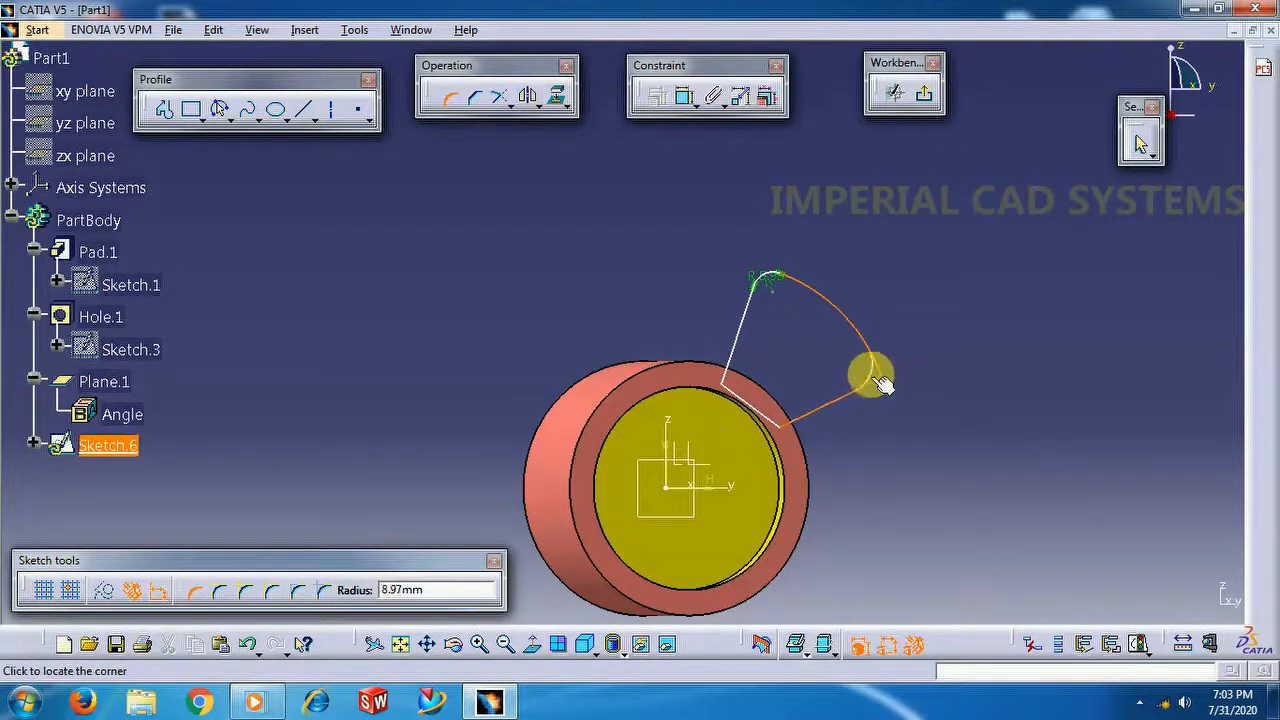
{"action": "left_click", "coordinate": [868, 372]}
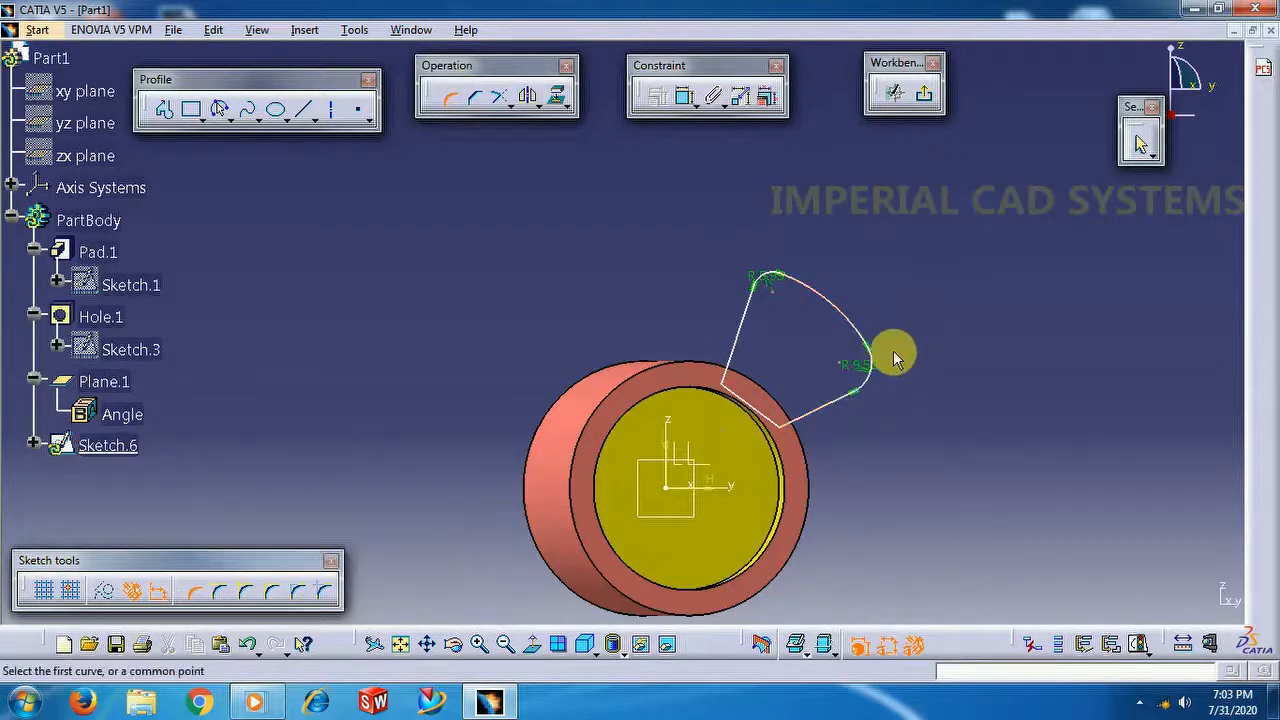
Set the radius of the profile's lower outer corner to 6 mm and of its upper corner to 5 mm
{"action": "double_click", "coordinate": [865, 373]}
{"action": "type", "text": "8"}
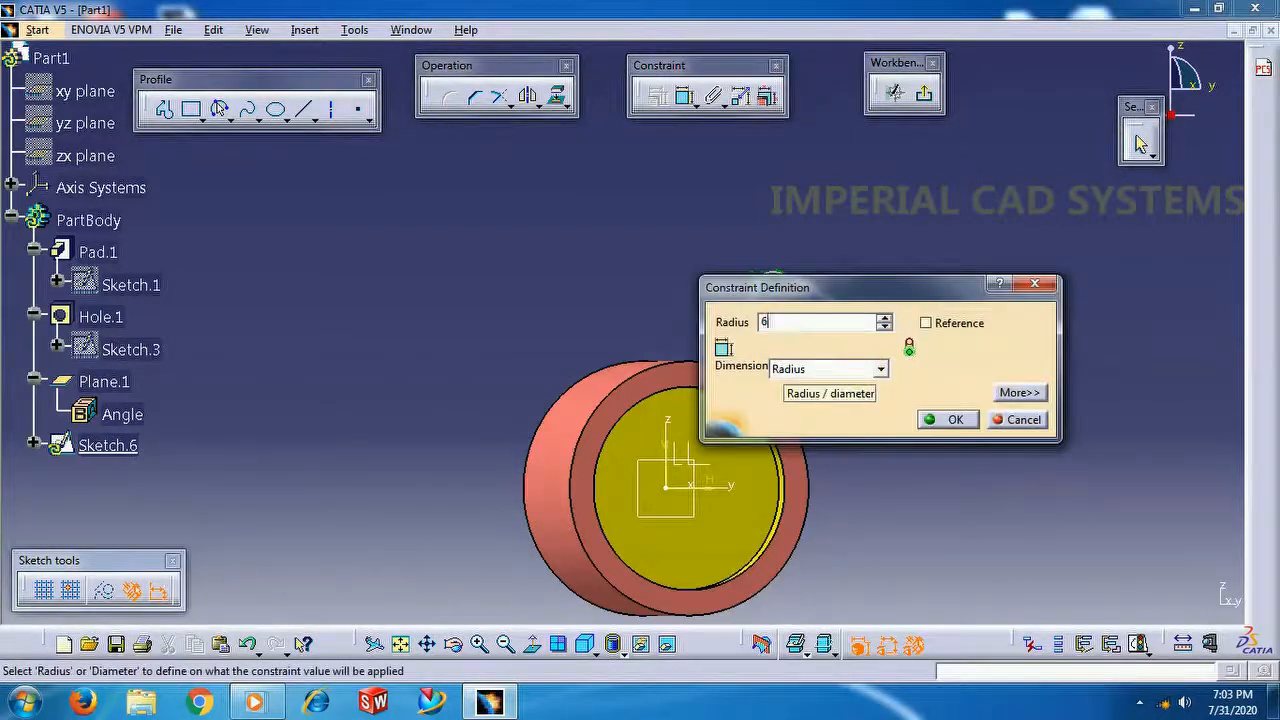
{"action": "key", "text": "Return"}
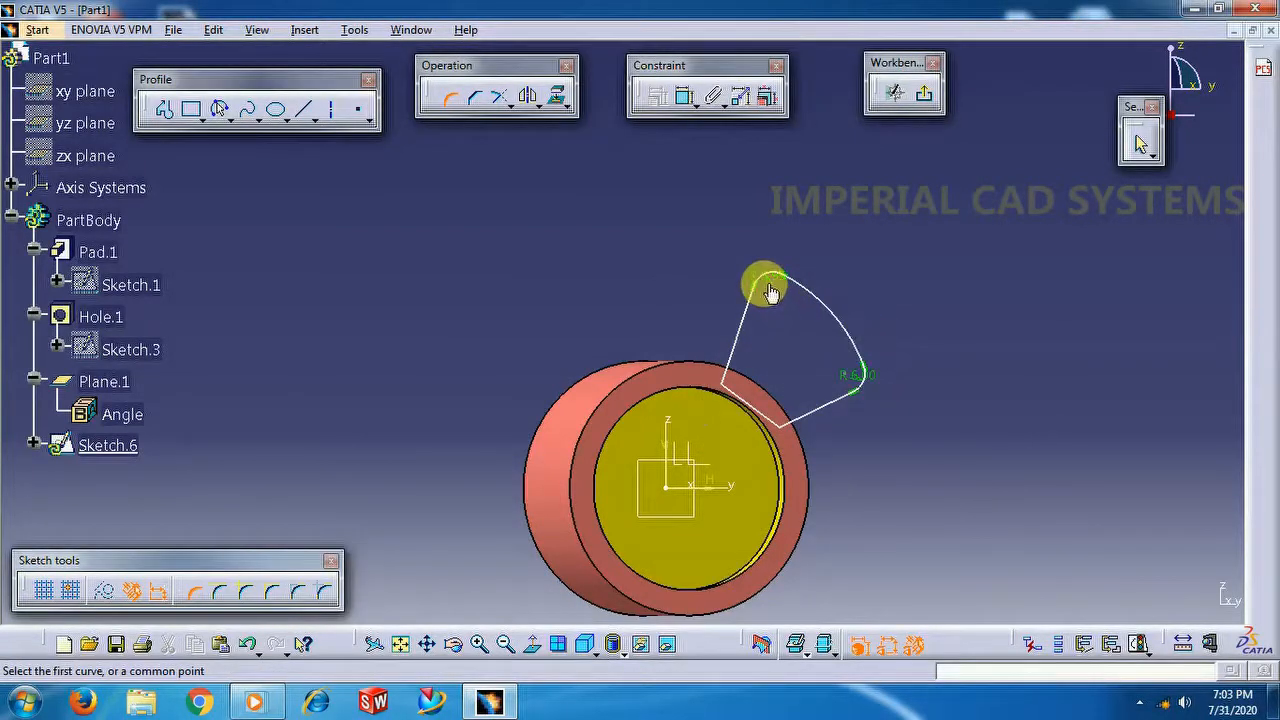
{"action": "double_click", "coordinate": [776, 290]}
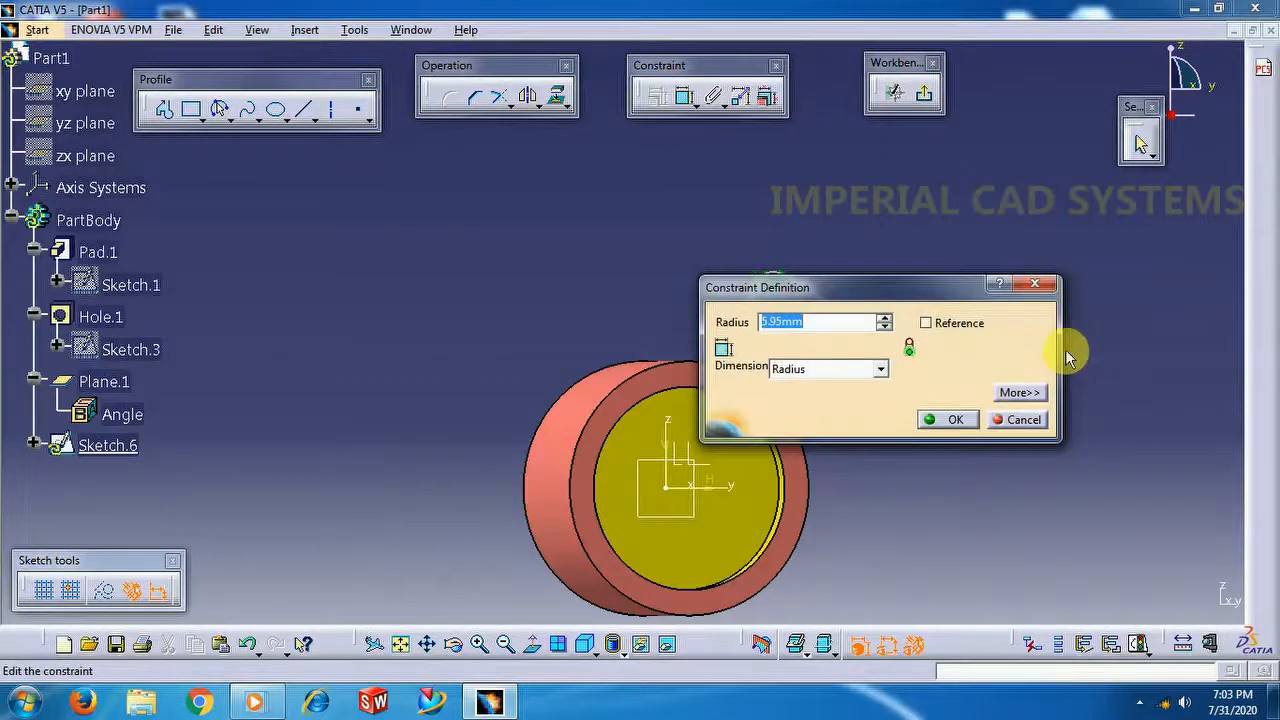
{"action": "type", "text": "5"}
{"action": "key", "text": "Return"}
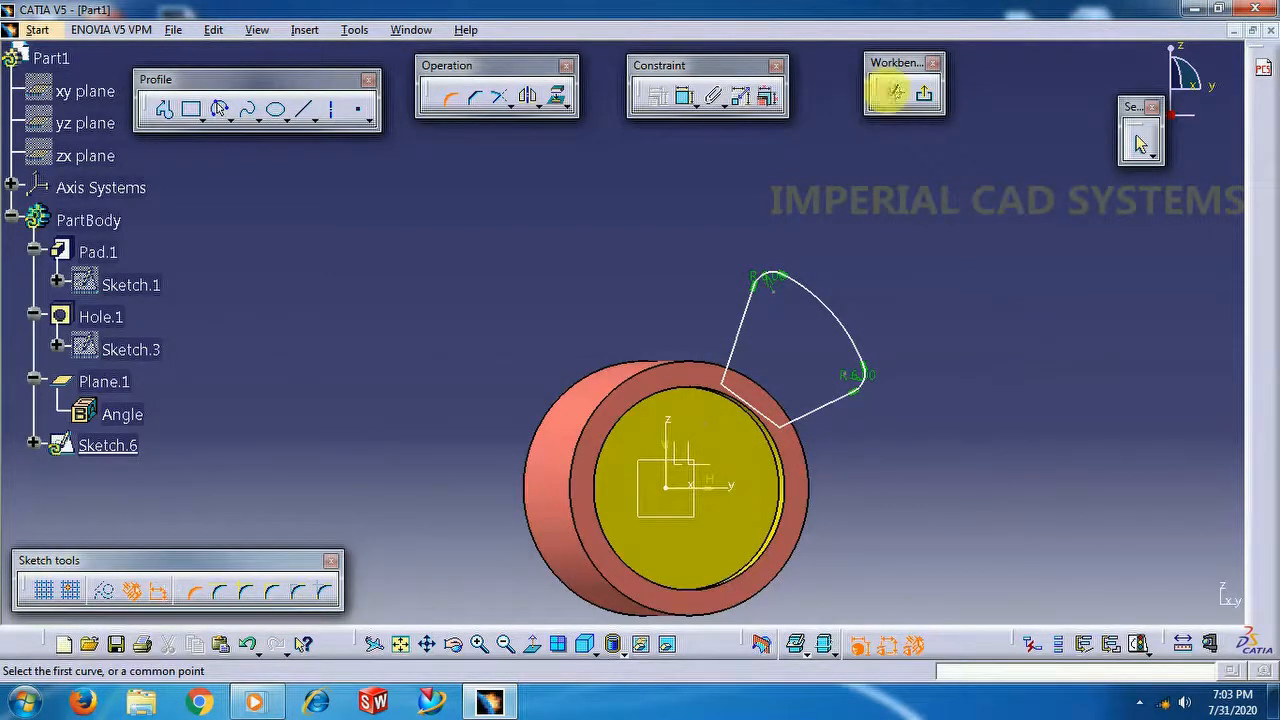
Dimension the radius of the profile's large outer arc, placing the value outside the arc
{"action": "left_click", "coordinate": [683, 100]}
{"action": "left_click", "coordinate": [836, 318]}
{"action": "left_click", "coordinate": [888, 270]}
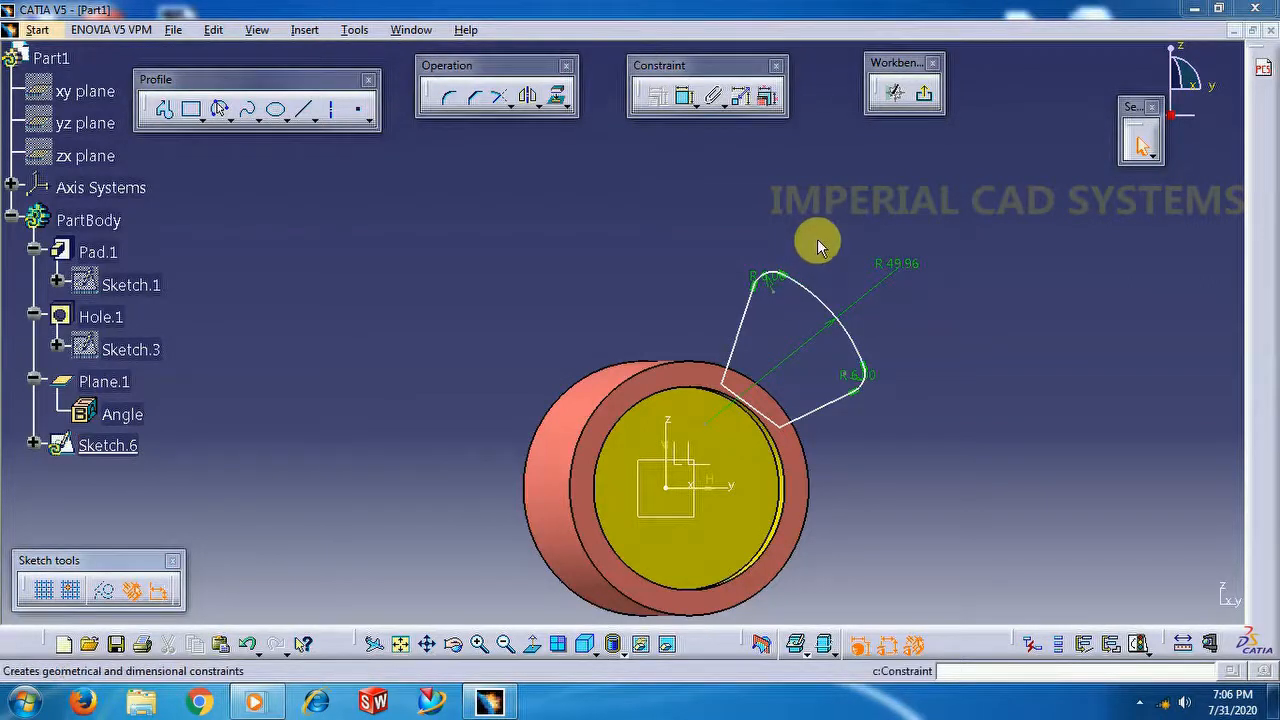
Set the radius of the fan profile's large outer arc to 50 mm
{"action": "middle_click_drag", "start_coordinate": [815, 239], "coordinate": [777, 517]}
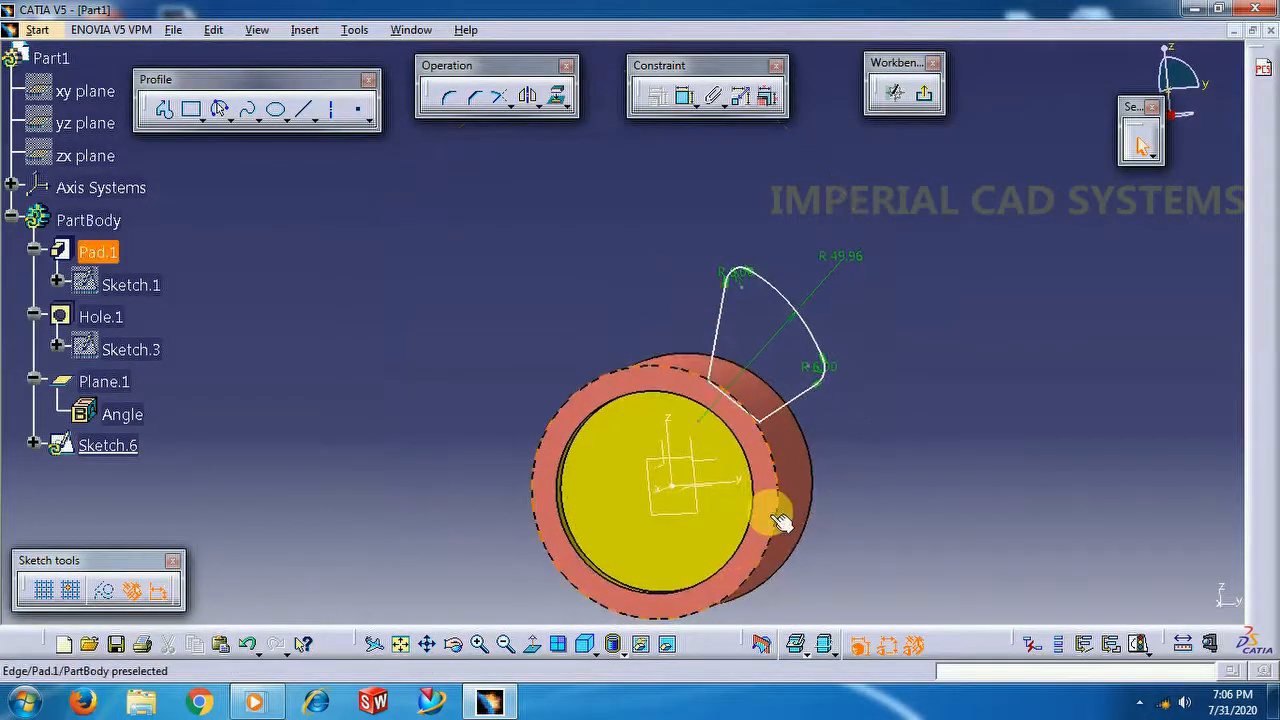
{"action": "left_click", "coordinate": [531, 644]}
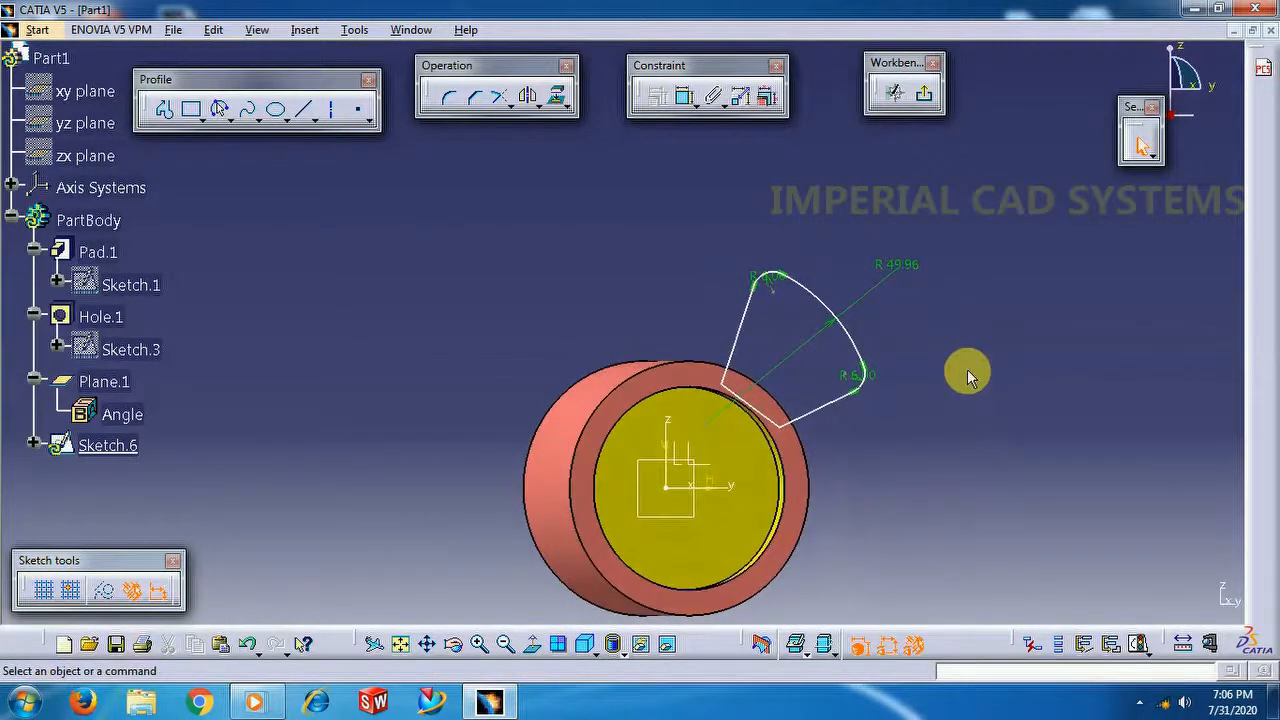
{"action": "double_click", "coordinate": [900, 266]}
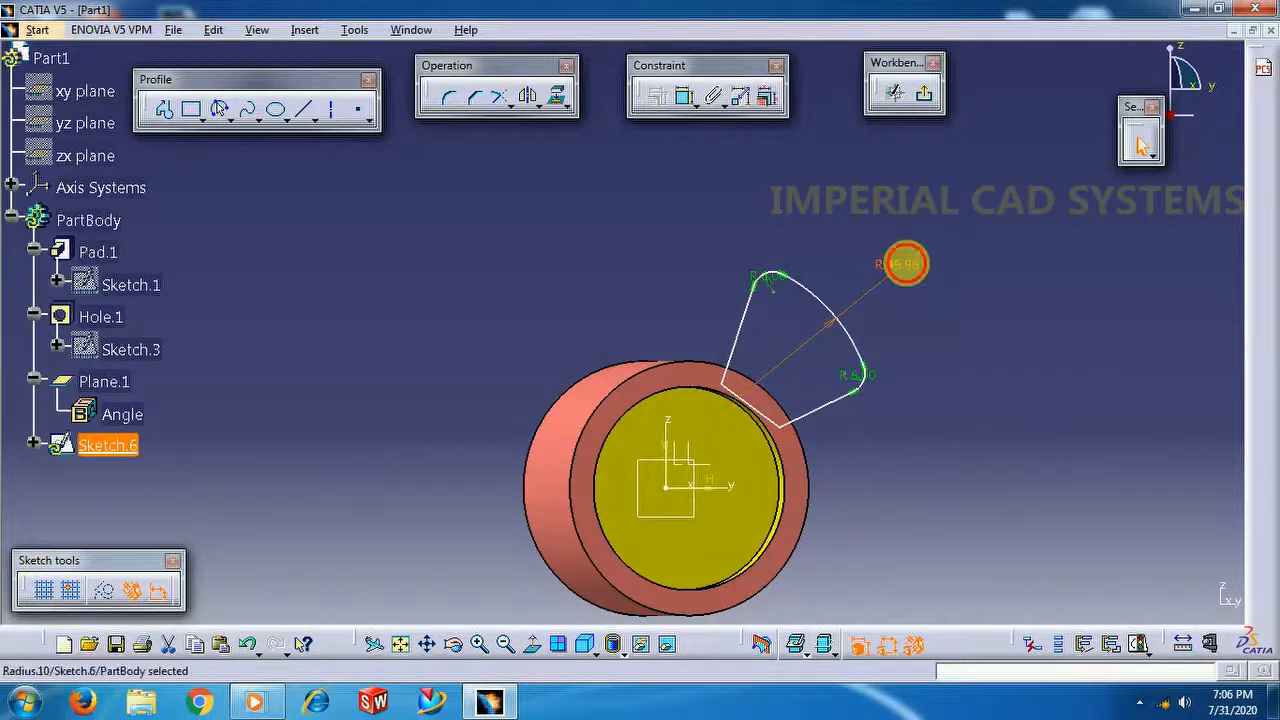
{"action": "type", "text": "50"}
{"action": "key", "text": "Return"}
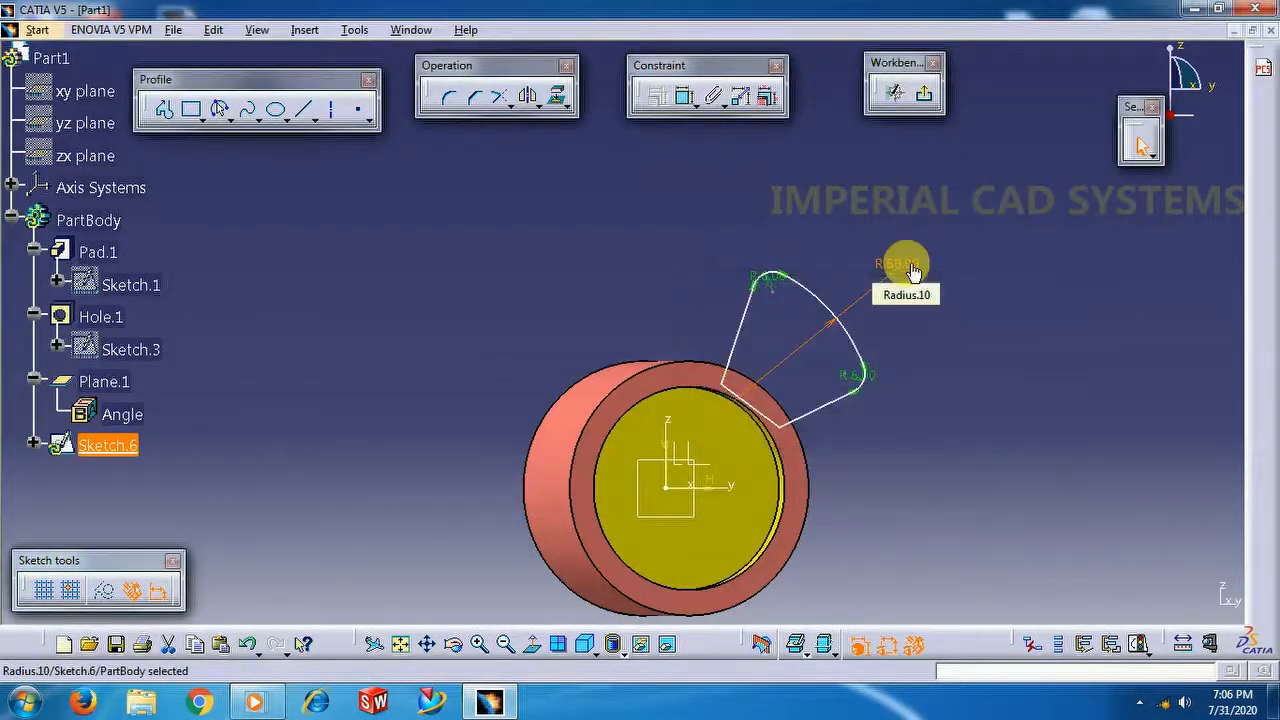
{"action": "left_click", "coordinate": [988, 395]}
Shift the fan profile's large outer arc slightly outward from the ring and exit the sketch
{"action": "middle_click_drag", "start_coordinate": [988, 391], "coordinate": [930, 400]}
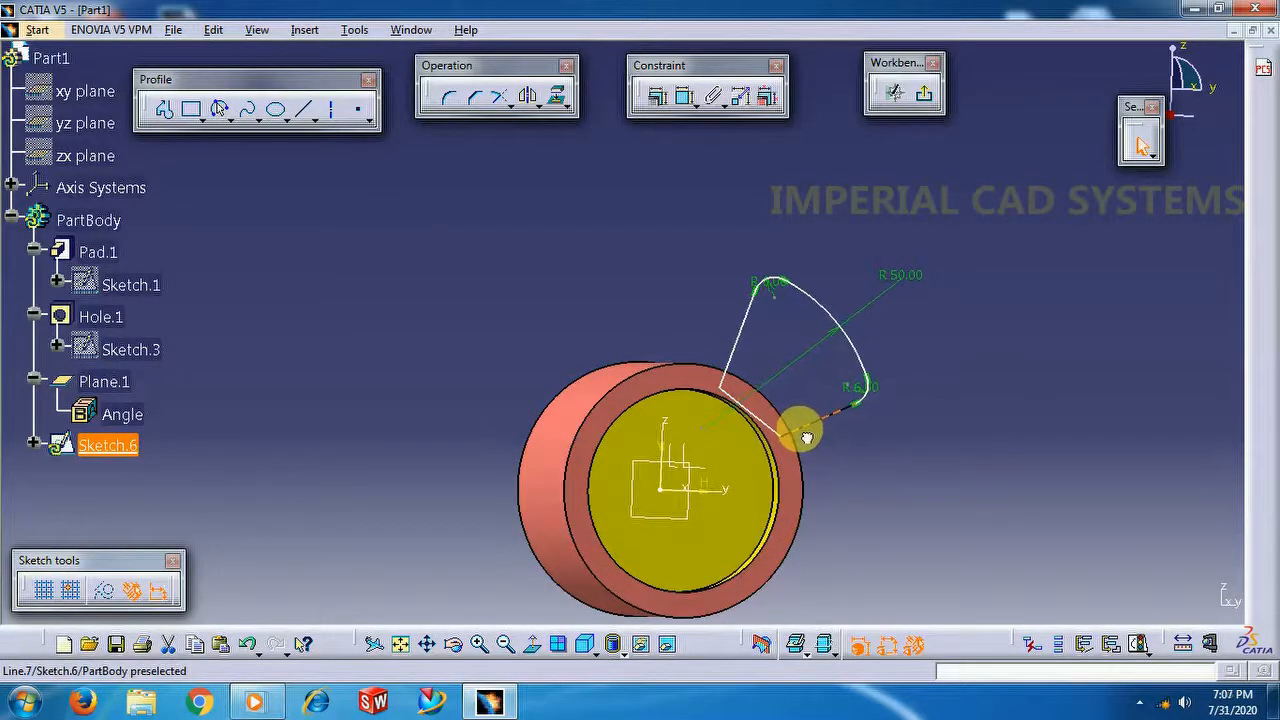
{"action": "left_click", "coordinate": [793, 317]}
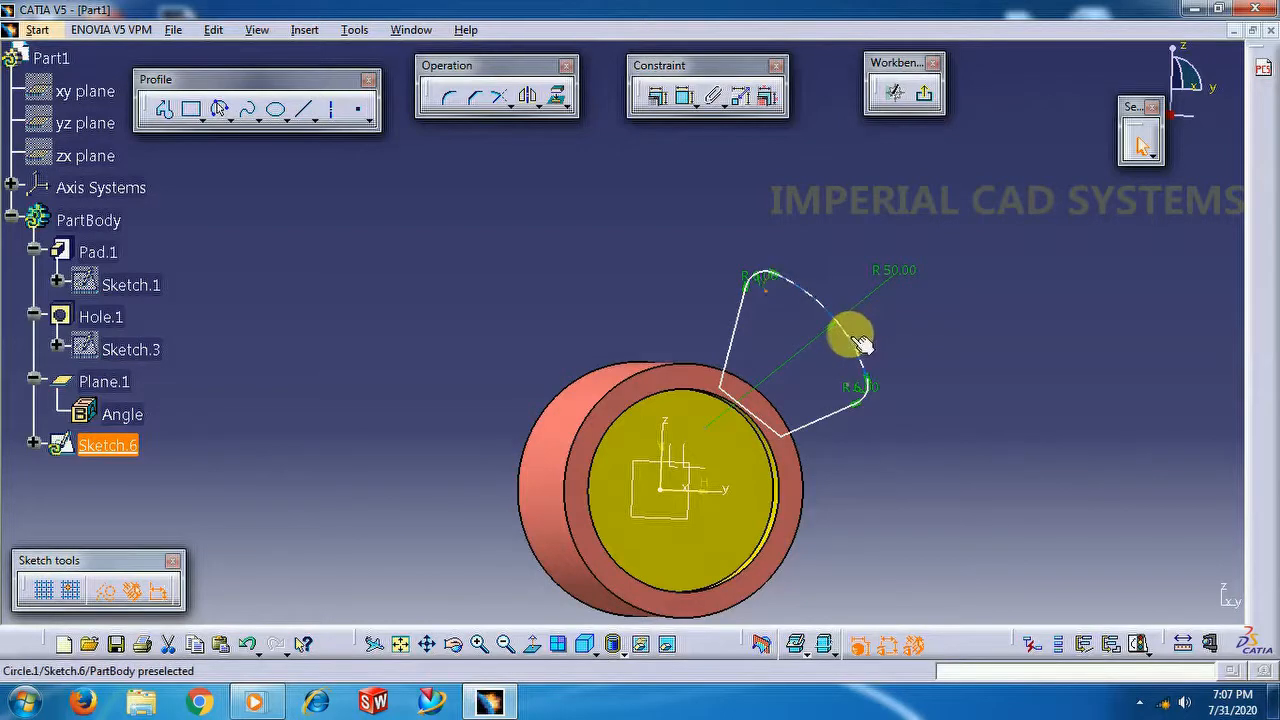
{"action": "left_click_drag", "start_coordinate": [849, 335], "coordinate": [852, 331]}
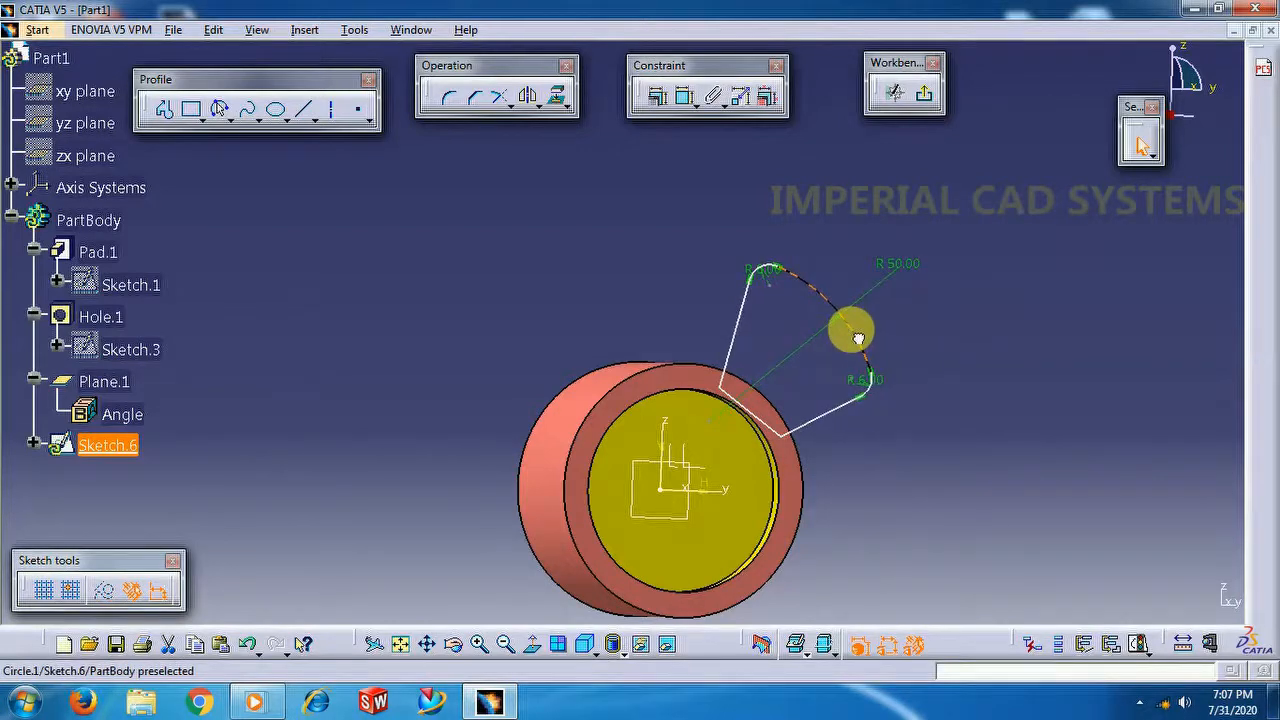
{"action": "left_click", "coordinate": [924, 93]}
Pad the fan-shaped blade sketch 2 mm in the reversed direction
{"action": "mouse_move", "coordinate": [920, 334]}
{"action": "middle_mouse_down"}
{"action": "mouse_move", "coordinate": [720, 371]}
{"action": "mouse_move", "coordinate": [691, 294]}
{"action": "mouse_move", "coordinate": [745, 197]}
{"action": "mouse_move", "coordinate": [506, 340]}
{"action": "mouse_move", "coordinate": [980, 269]}
{"action": "mouse_move", "coordinate": [857, 332]}
{"action": "mouse_move", "coordinate": [840, 366]}
{"action": "mouse_move", "coordinate": [855, 374]}
{"action": "mouse_move", "coordinate": [606, 420]}
{"action": "mouse_move", "coordinate": [517, 300]}
{"action": "mouse_move", "coordinate": [549, 297]}
{"action": "mouse_move", "coordinate": [500, 302]}
{"action": "middle_mouse_up"}
{"action": "middle_click_drag", "start_coordinate": [953, 393], "coordinate": [815, 230]}
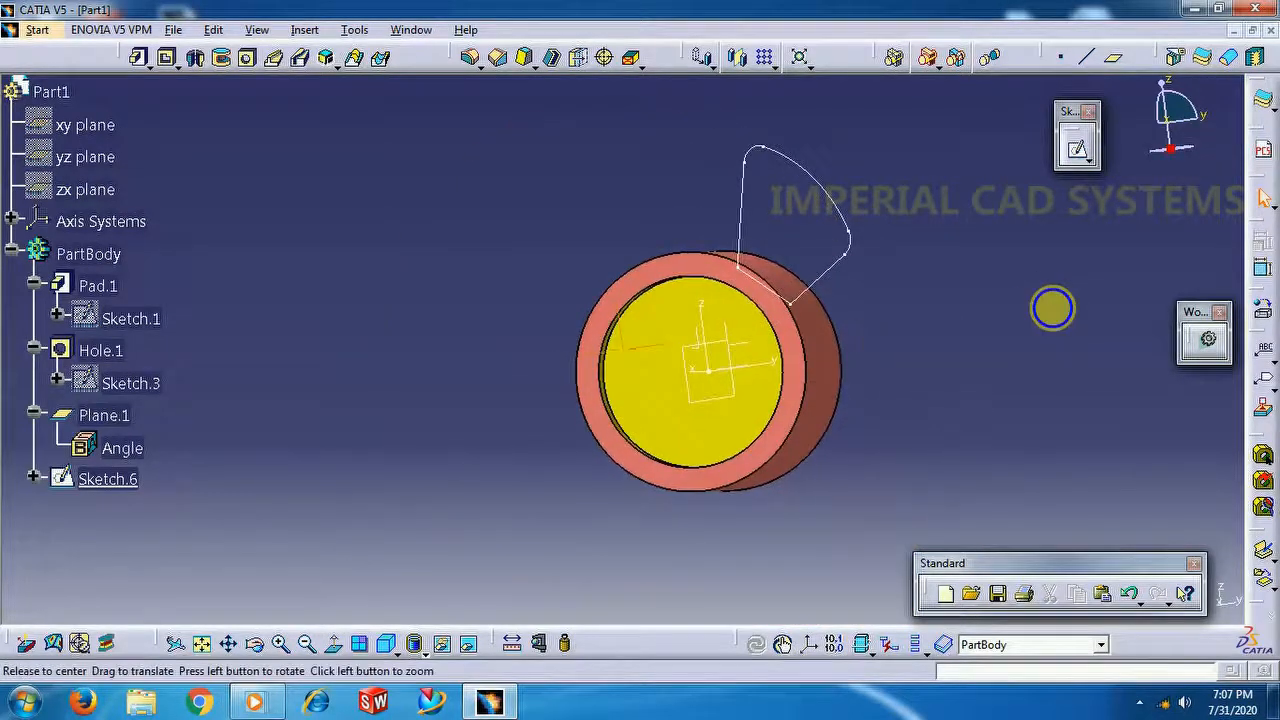
{"action": "middle_click_drag", "start_coordinate": [1052, 308], "coordinate": [941, 345]}
{"action": "middle_click_drag", "start_coordinate": [615, 241], "coordinate": [477, 345]}
{"action": "left_click", "coordinate": [139, 57]}
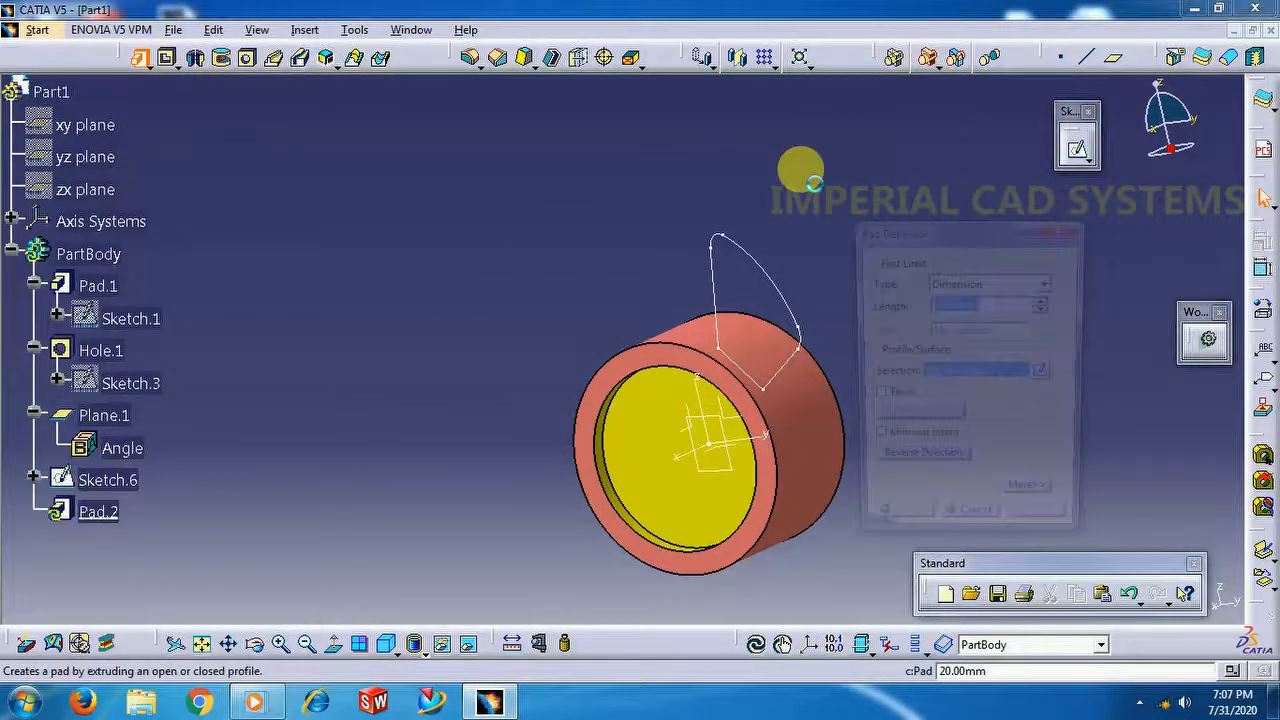
{"action": "left_click", "coordinate": [778, 280]}
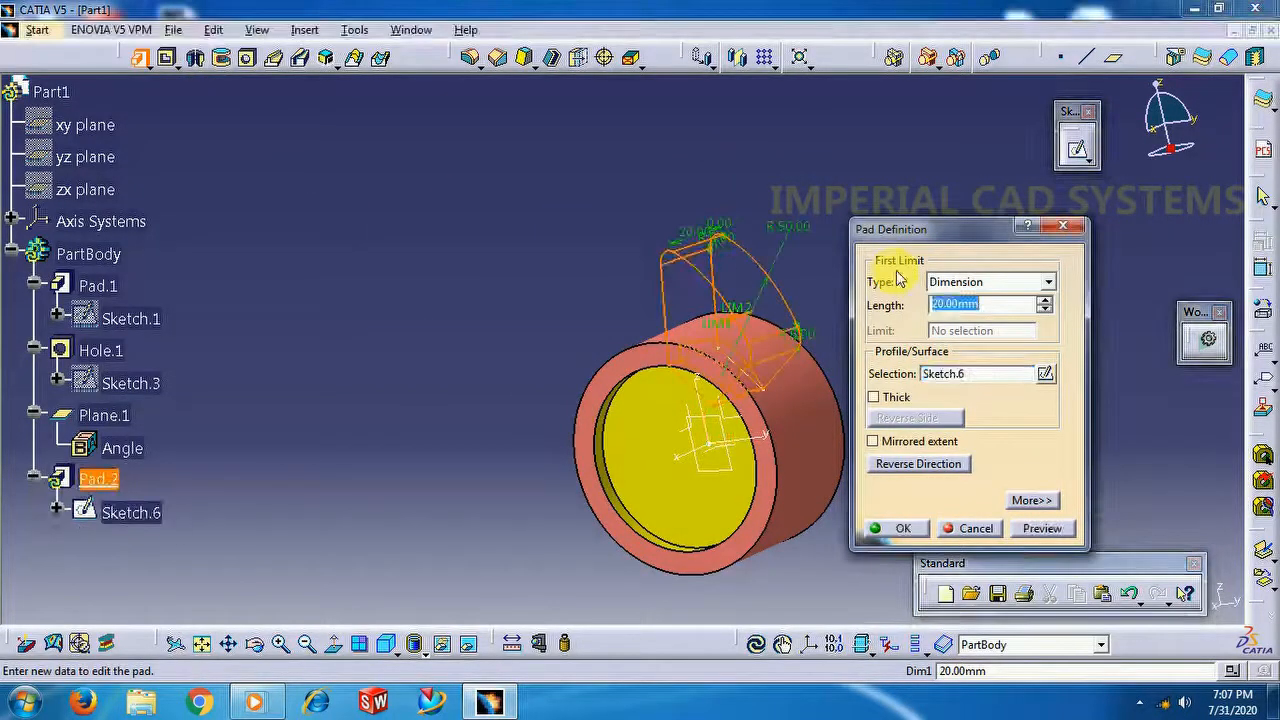
{"action": "left_click", "coordinate": [958, 465]}
{"action": "left_click", "coordinate": [1003, 305]}
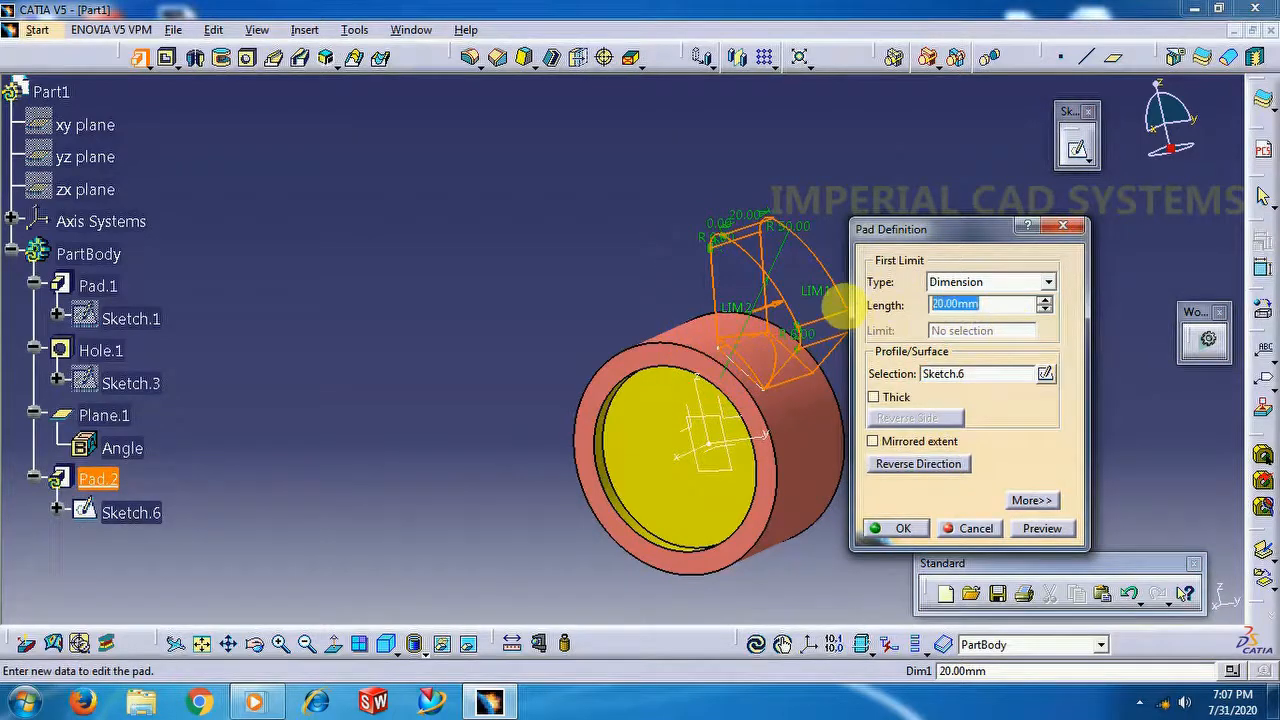
{"action": "type", "text": "2"}
{"action": "key", "text": "Return"}
{"action": "left_click", "coordinate": [858, 291]}
Delete the thin blade pad from the part while keeping its fan-shaped sketch
{"action": "middle_click_drag", "start_coordinate": [608, 411], "coordinate": [631, 366]}
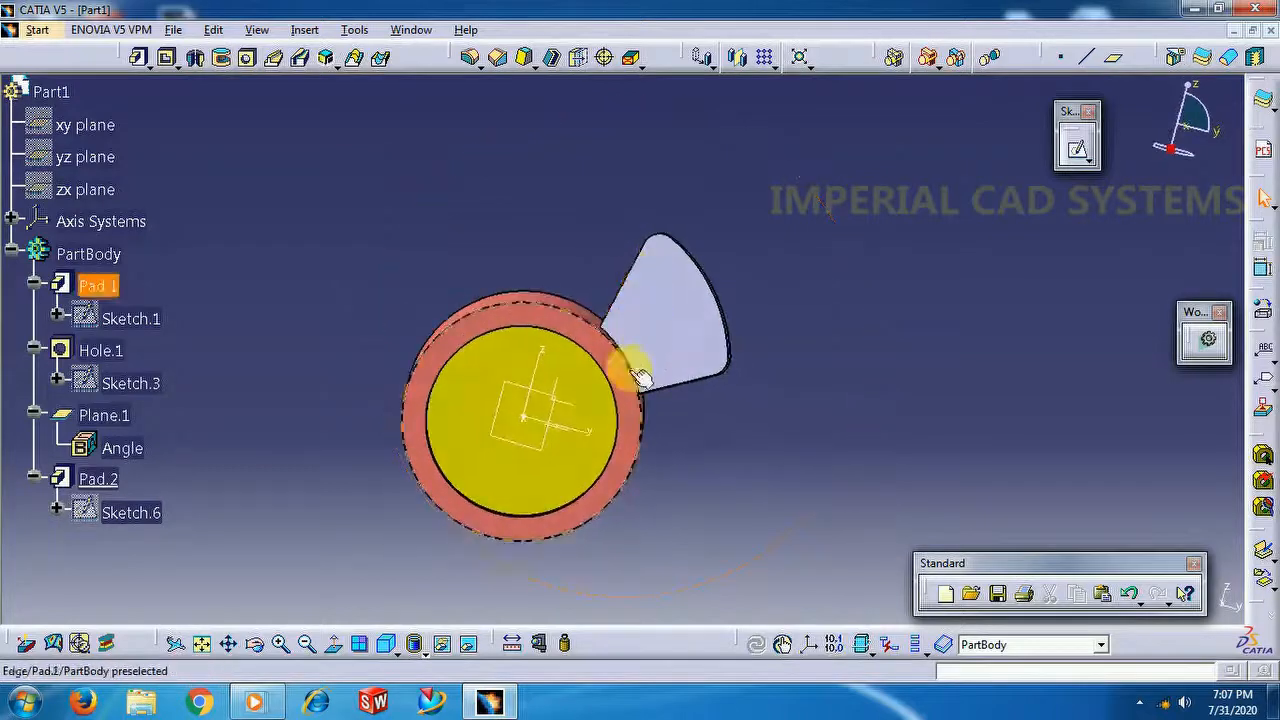
{"action": "middle_click_drag", "start_coordinate": [810, 260], "coordinate": [589, 323]}
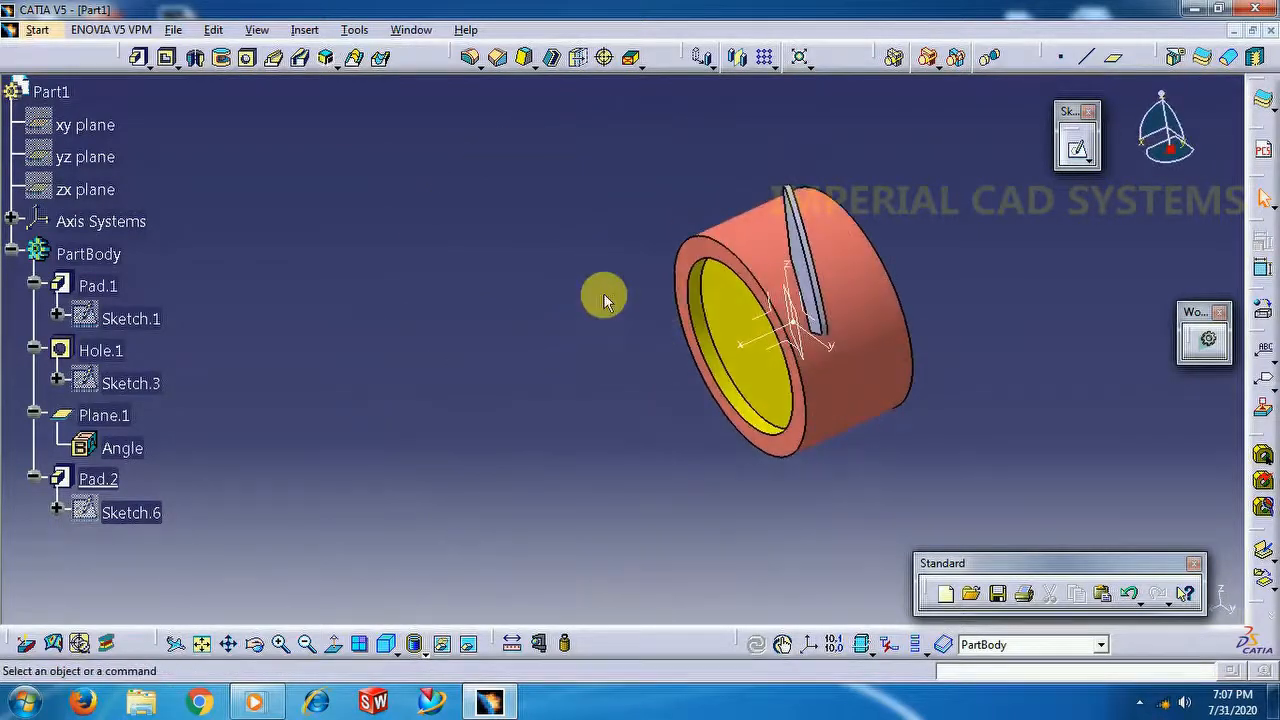
{"action": "middle_click_drag", "start_coordinate": [851, 165], "coordinate": [712, 290]}
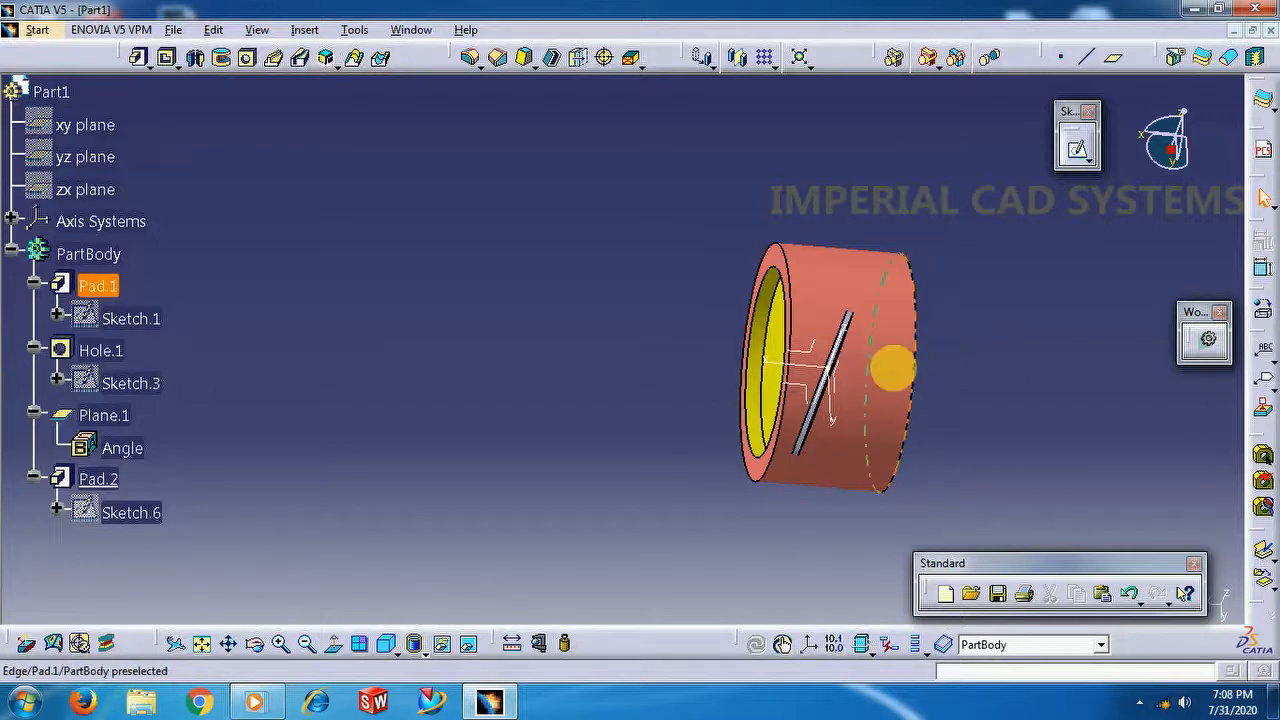
{"action": "middle_click_drag", "start_coordinate": [766, 507], "coordinate": [826, 338]}
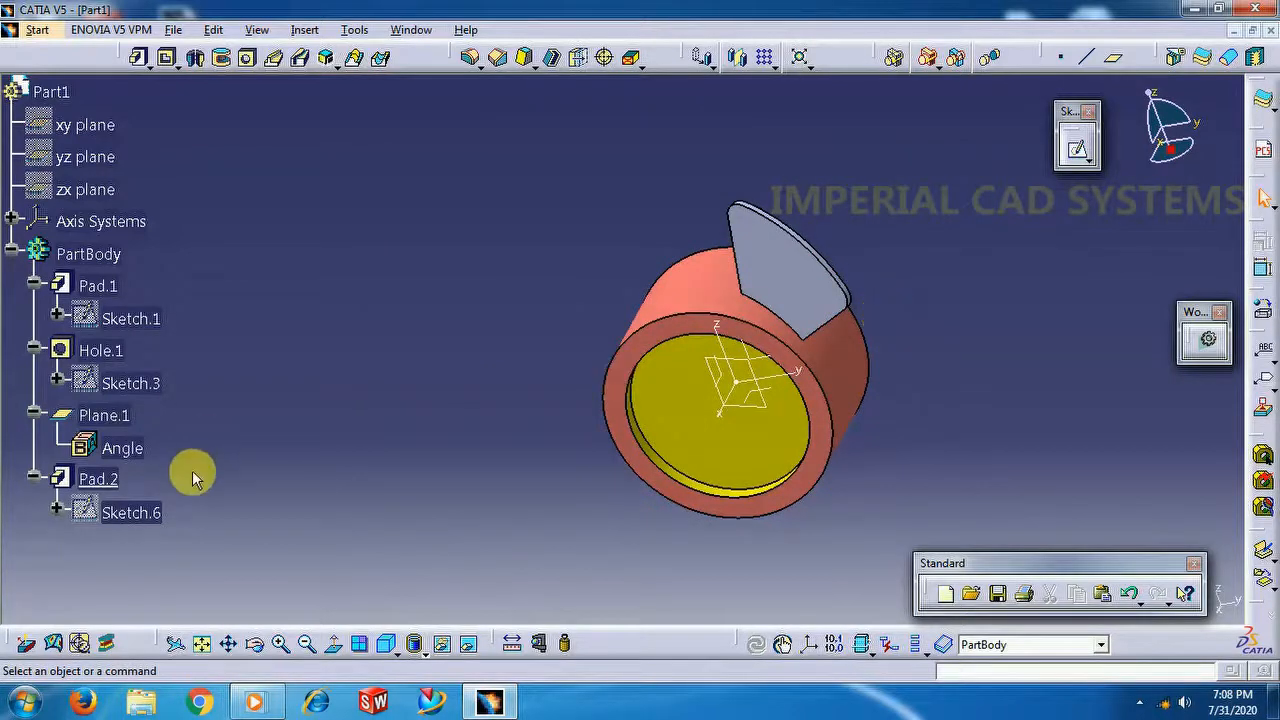
{"action": "right_click", "coordinate": [125, 488]}
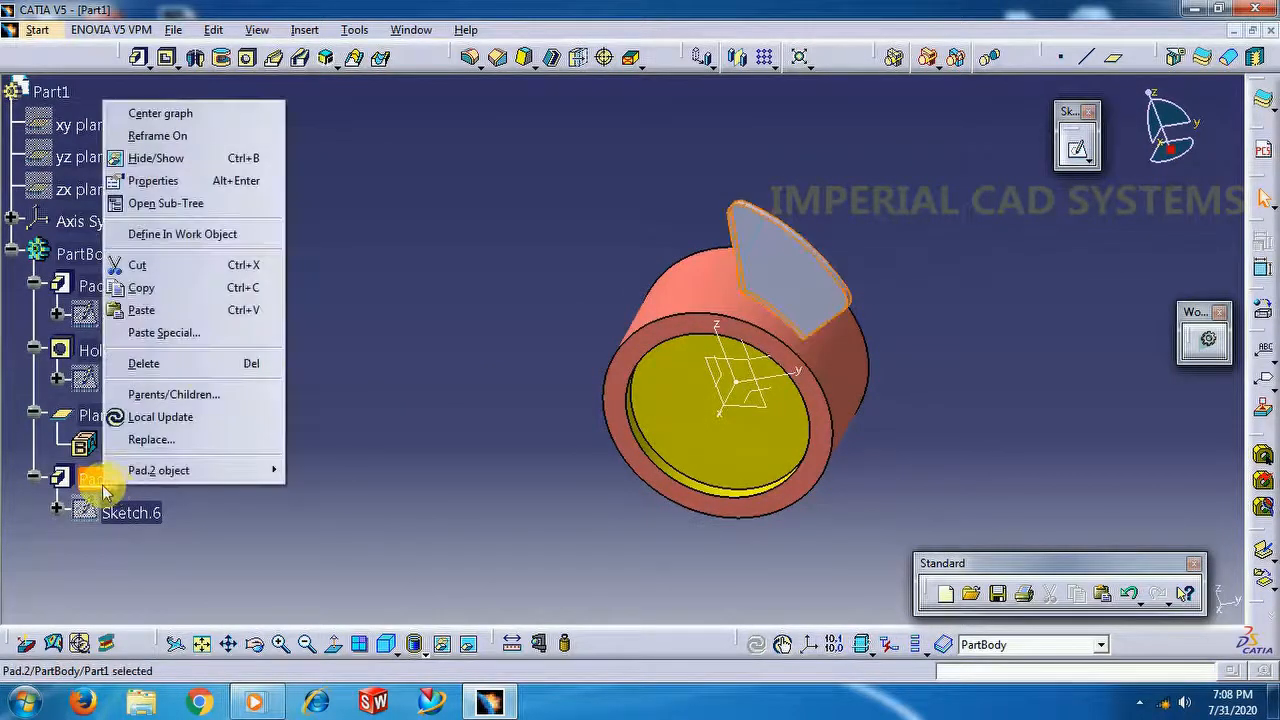
{"action": "left_click", "coordinate": [208, 363]}
{"action": "left_click", "coordinate": [1112, 594]}
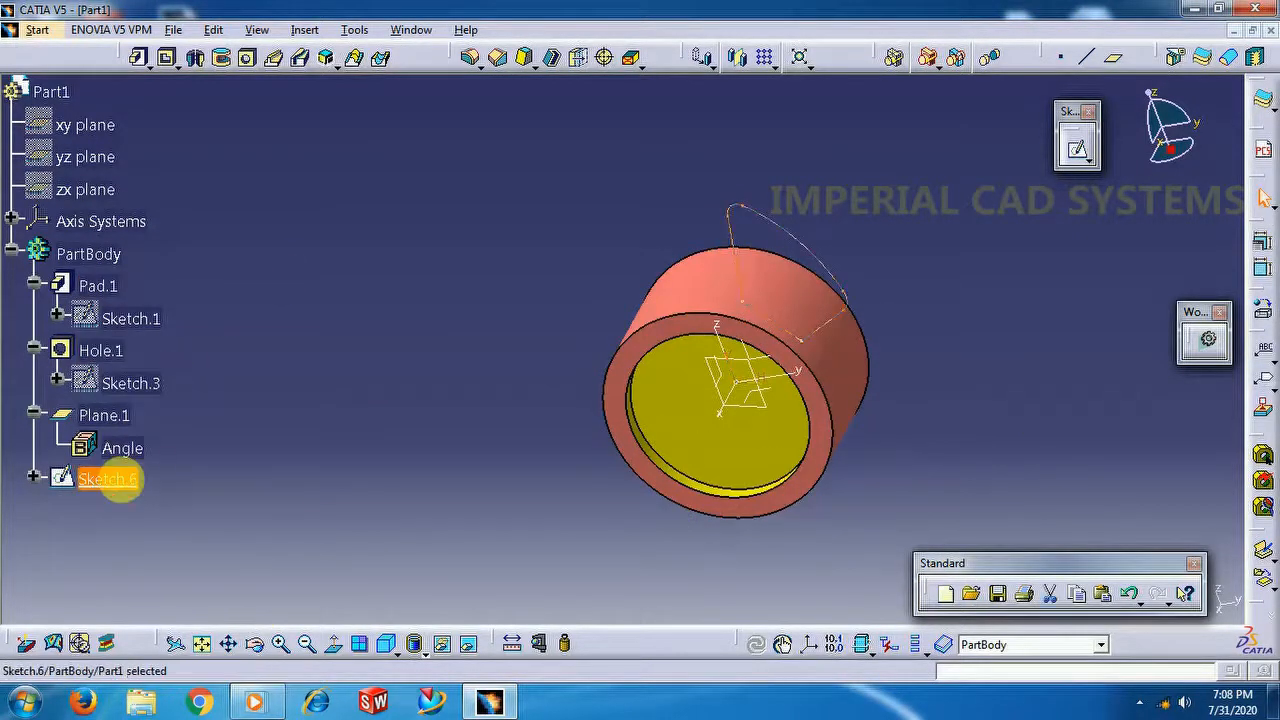
Reopen the fan-shaped sketch and enlarge the profile, moving its outer arc and lower outer corner outward and its lower inner corner inward along the ring
{"action": "double_click", "coordinate": [110, 479]}
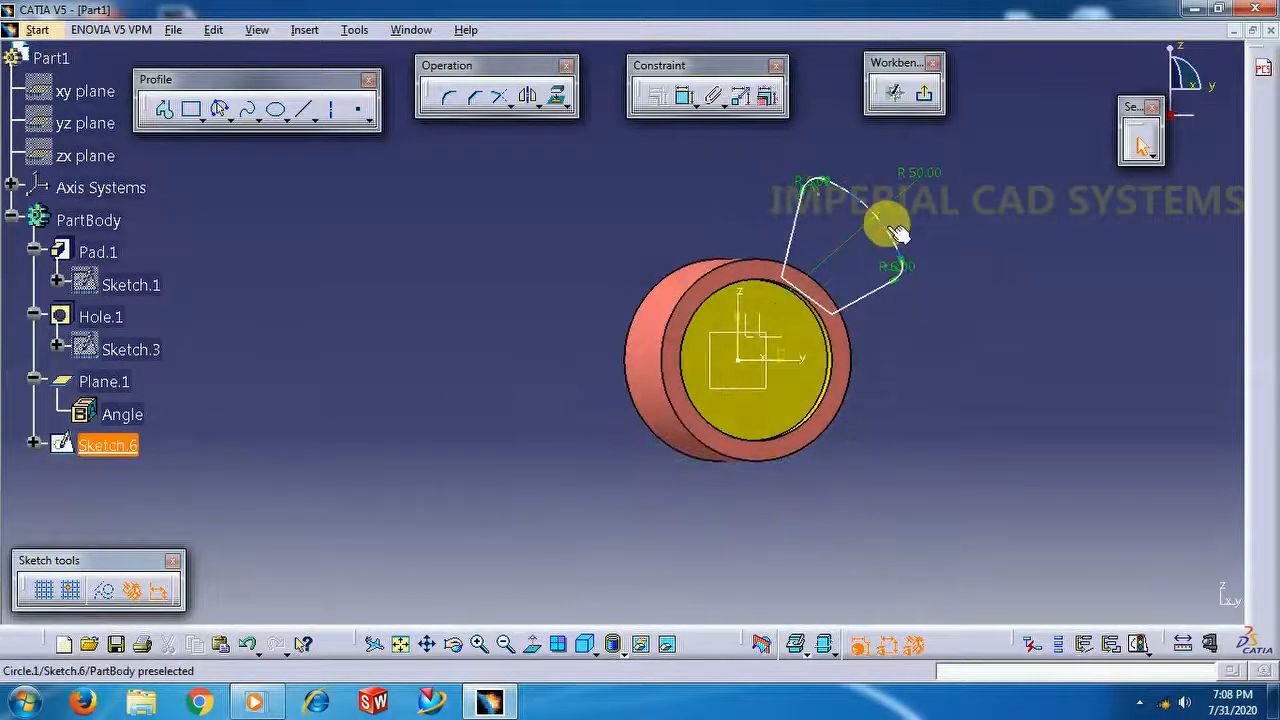
{"action": "mouse_move", "coordinate": [897, 238]}
{"action": "left_mouse_down"}
{"action": "mouse_move", "coordinate": [920, 206]}
{"action": "mouse_move", "coordinate": [949, 191]}
{"action": "mouse_move", "coordinate": [960, 202]}
{"action": "left_mouse_up"}
{"action": "left_click", "coordinate": [983, 288]}
{"action": "left_click_drag", "start_coordinate": [932, 272], "coordinate": [936, 290]}
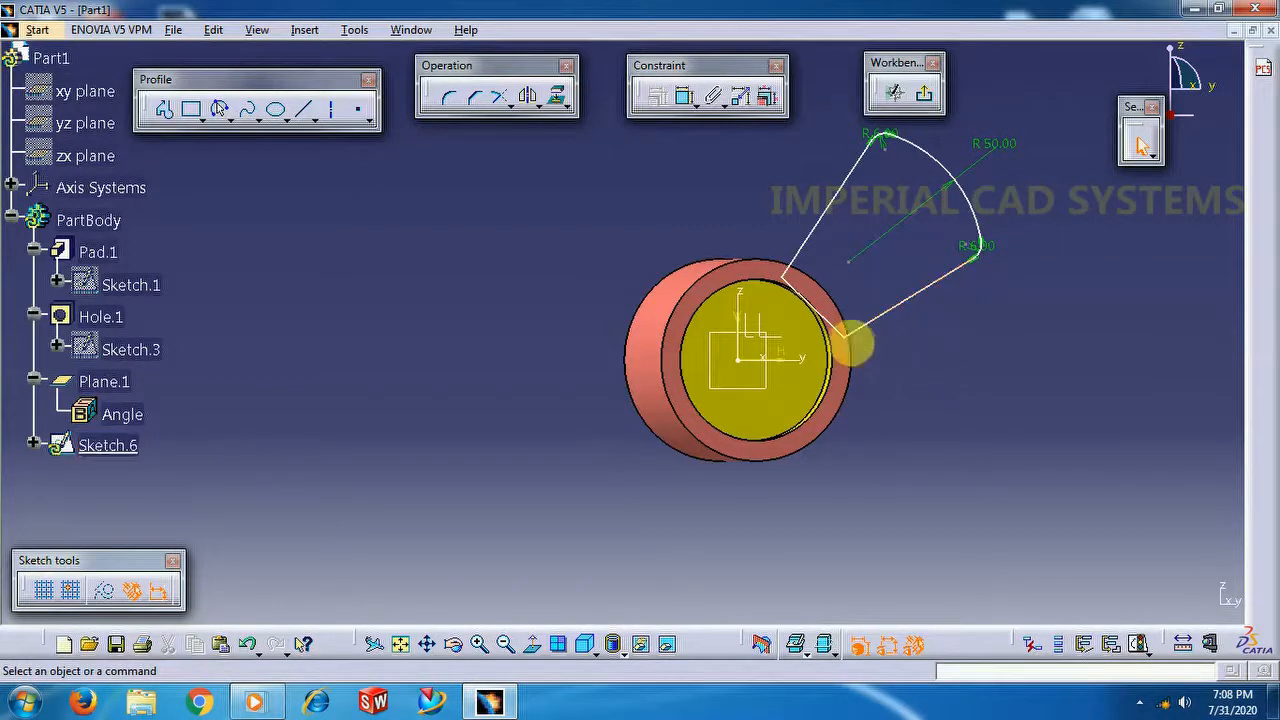
{"action": "left_click", "coordinate": [833, 325]}
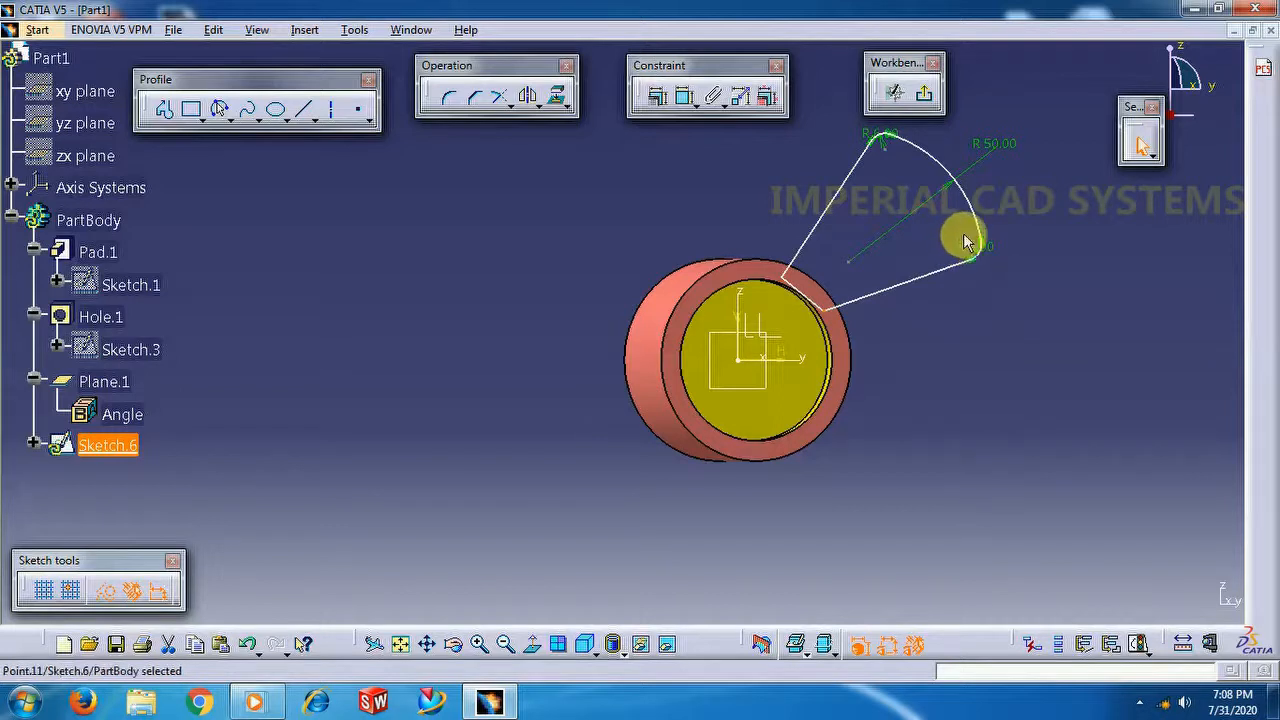
{"action": "left_click_drag", "start_coordinate": [968, 244], "coordinate": [997, 274]}
{"action": "middle_click_drag", "start_coordinate": [905, 340], "coordinate": [893, 408]}
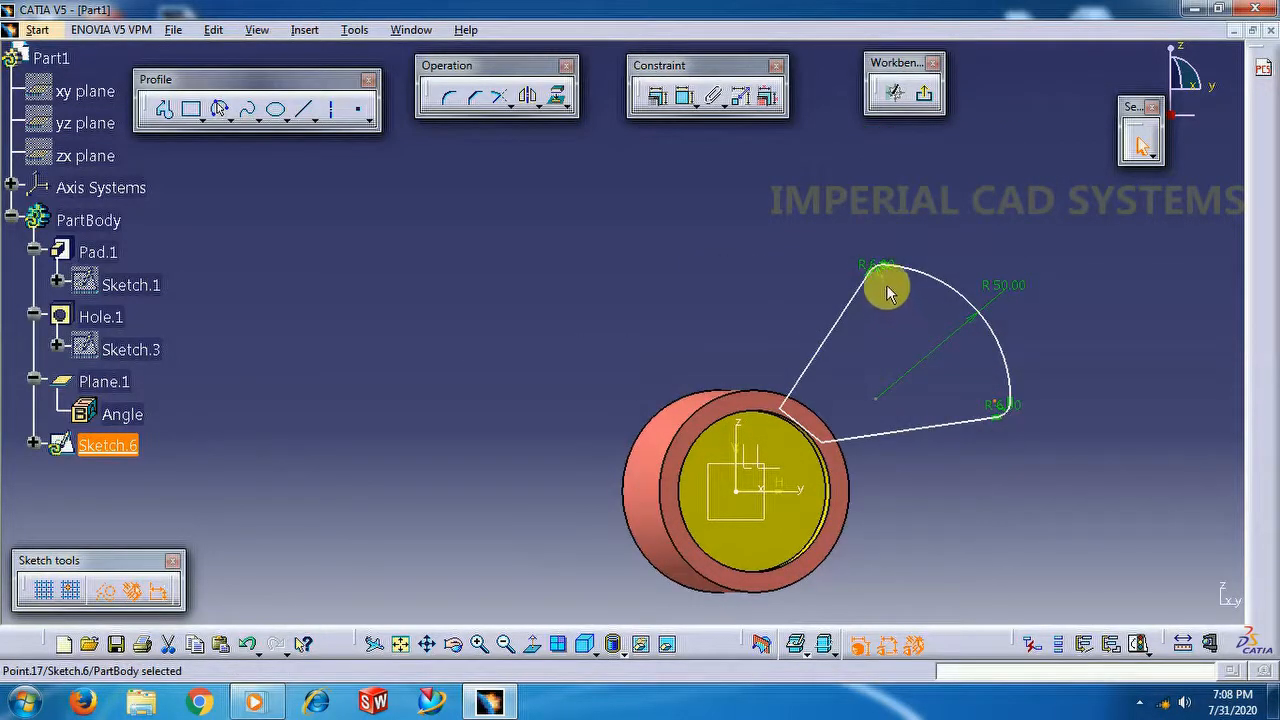
Move the upper corner's radius dimension clear of the outline and set both outer corner radii to 15 mm
{"action": "left_click_drag", "start_coordinate": [849, 249], "coordinate": [872, 285]}
{"action": "double_click", "coordinate": [776, 212]}
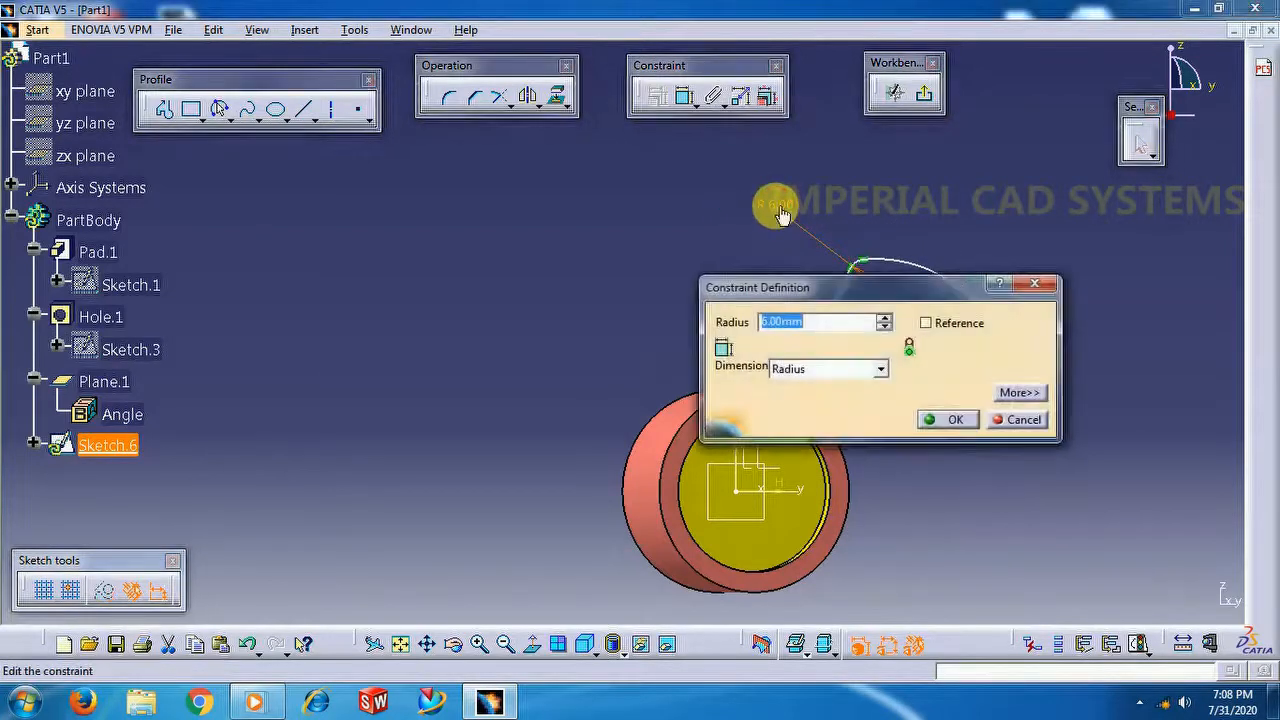
{"action": "type", "text": "15"}
{"action": "key", "text": "Return"}
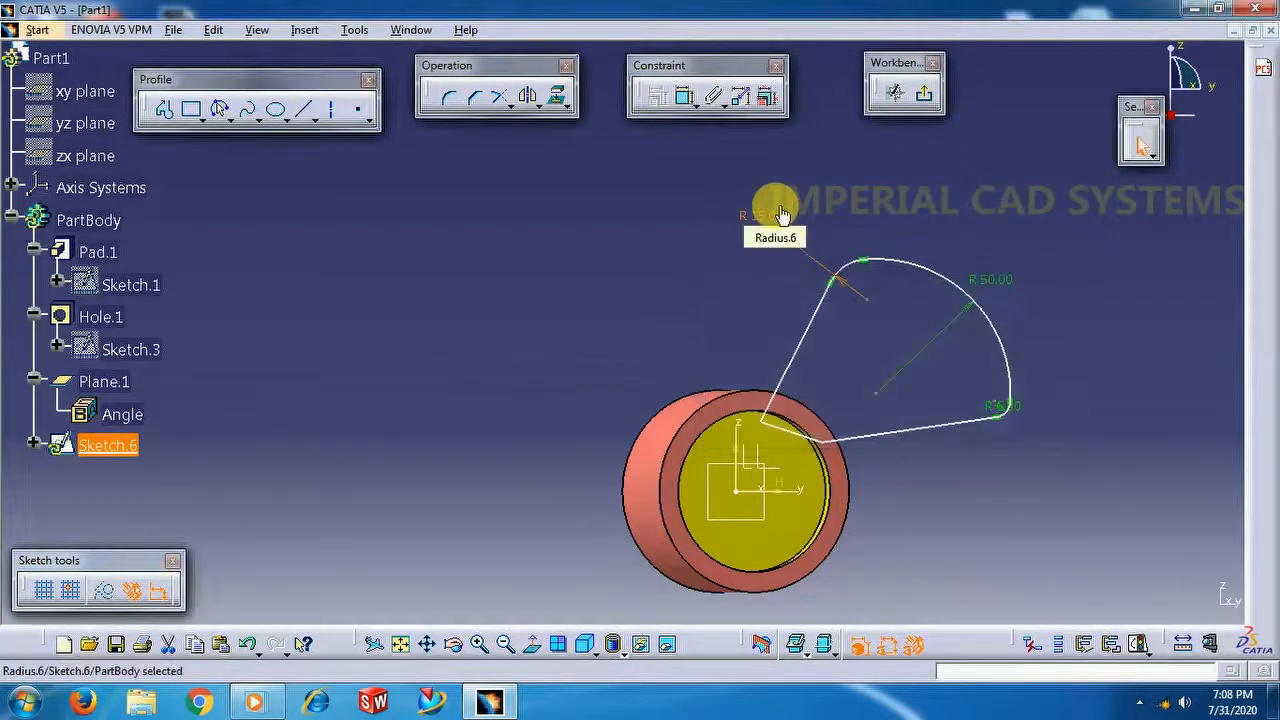
{"action": "double_click", "coordinate": [1003, 413]}
{"action": "type", "text": "15.00mm"}
{"action": "key", "text": "Return"}
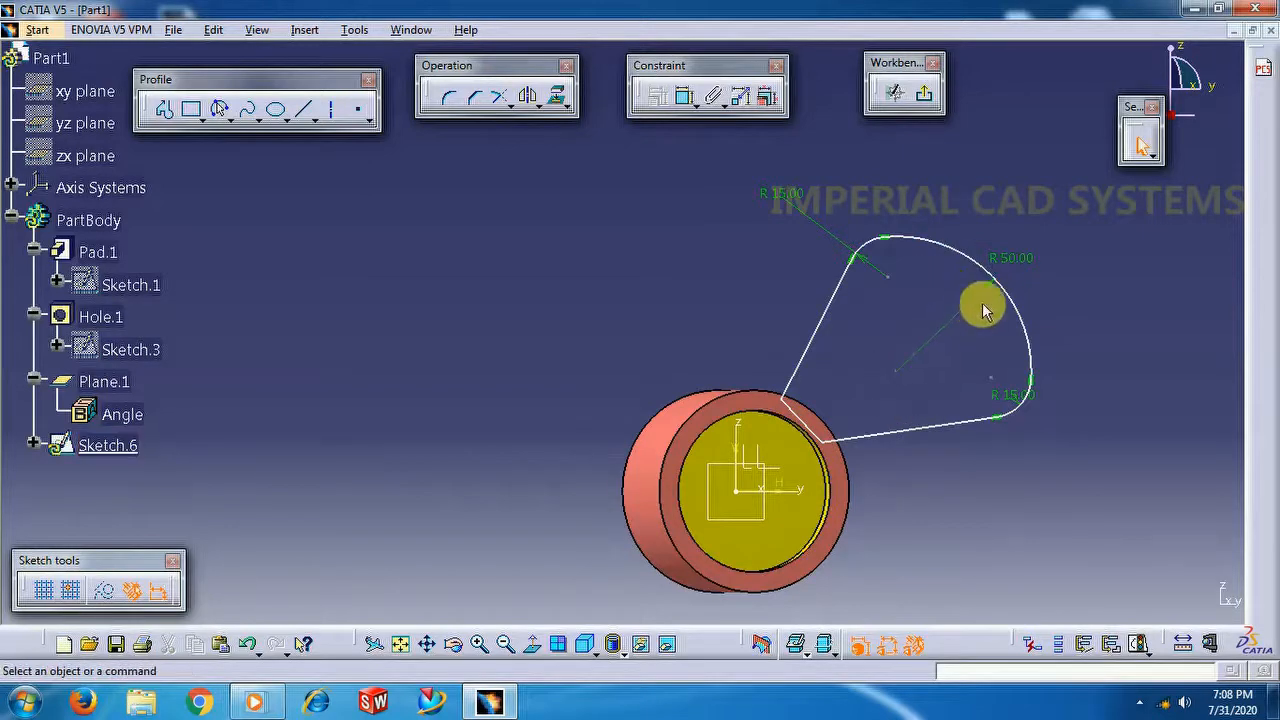
Move the outer arc inward toward the ring and set the lower outer corner's radius to 10 mm
{"action": "mouse_move", "coordinate": [1008, 280]}
{"action": "left_mouse_down"}
{"action": "mouse_move", "coordinate": [953, 318]}
{"action": "mouse_move", "coordinate": [965, 316]}
{"action": "left_mouse_up"}
{"action": "double_click", "coordinate": [969, 419]}
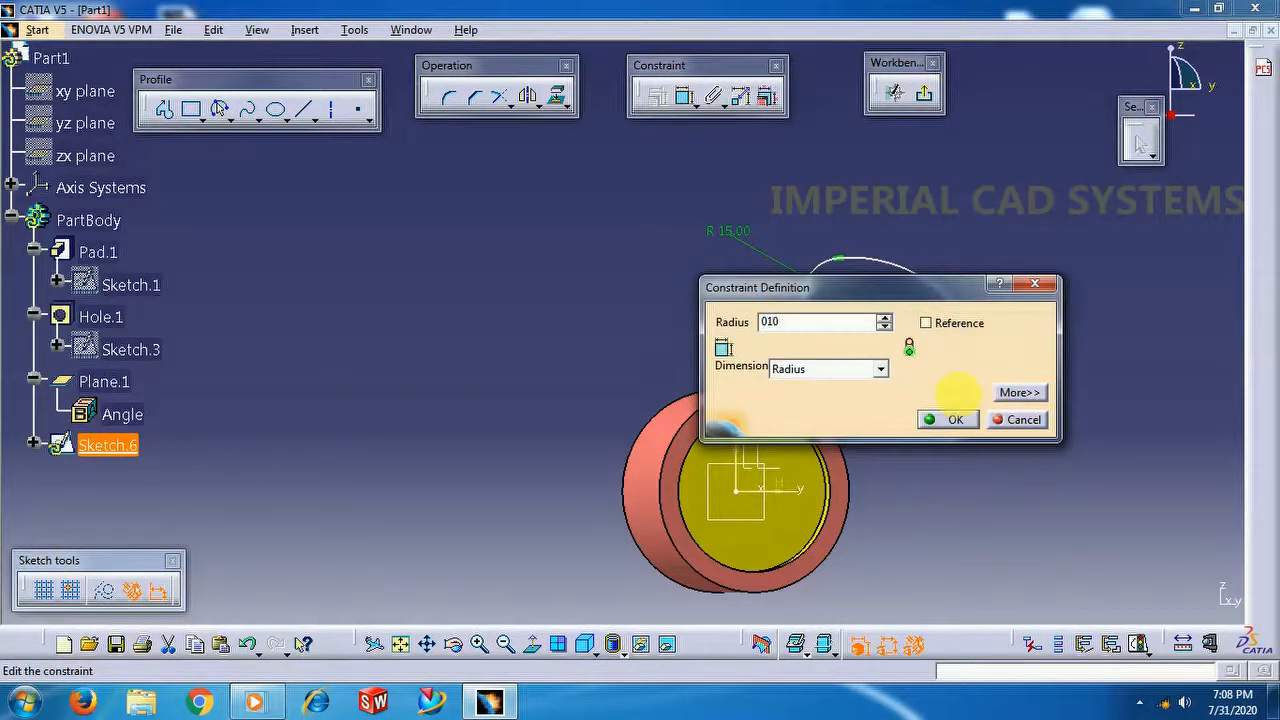
{"action": "type", "text": "010"}
{"action": "key", "text": "Return"}
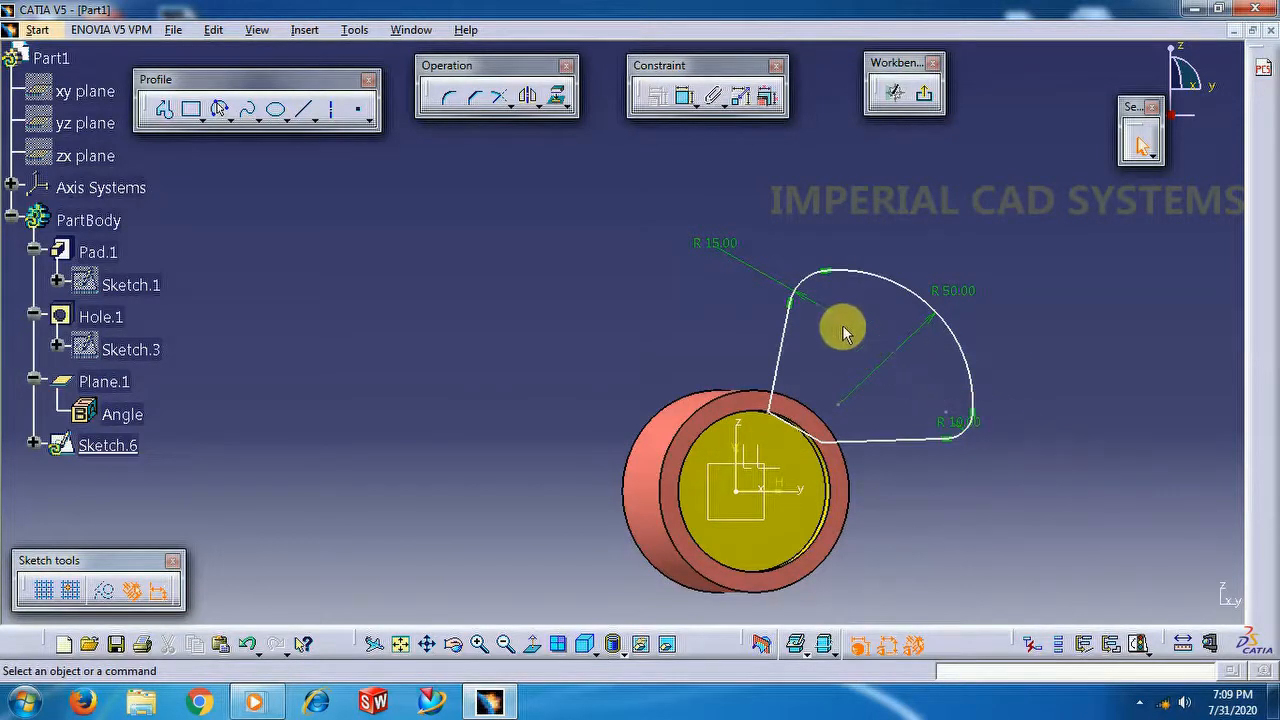
Fine-tune the positions of the outer arc and the lower outer corner so the lower side runs nearly horizontal, and exit the sketch
{"action": "left_click_drag", "start_coordinate": [920, 300], "coordinate": [929, 300]}
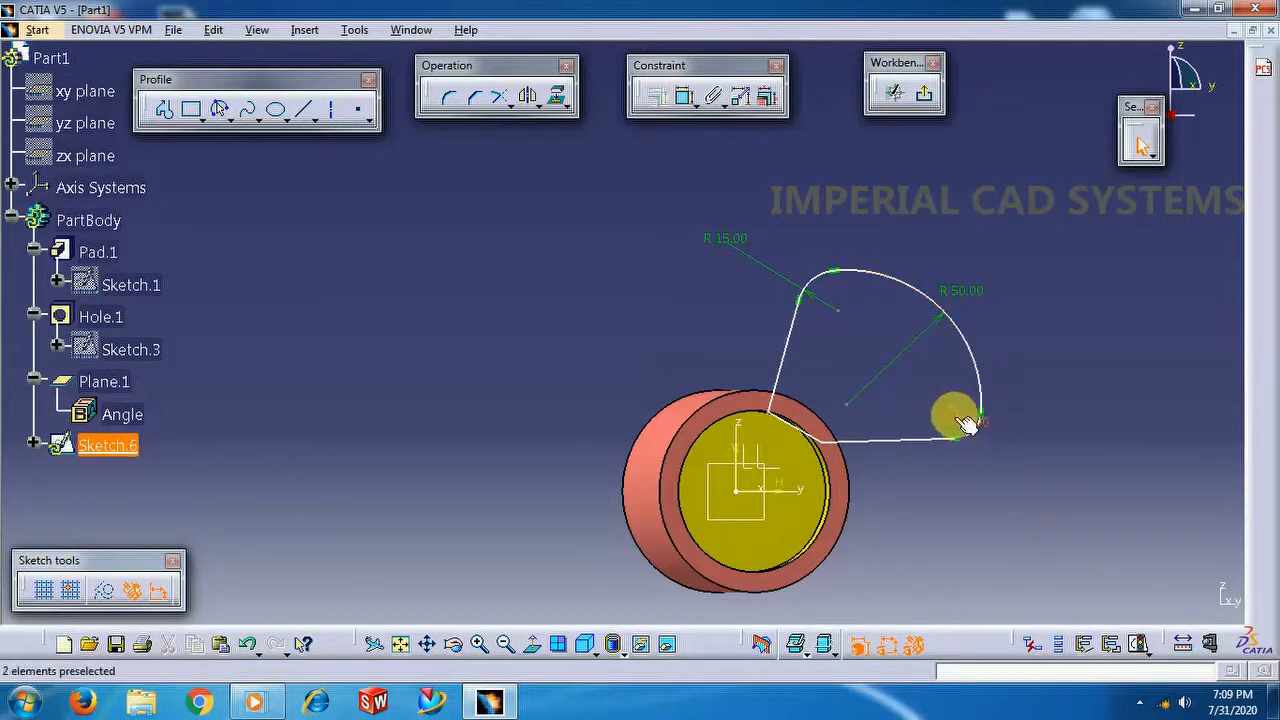
{"action": "mouse_move", "coordinate": [957, 416]}
{"action": "left_mouse_down"}
{"action": "mouse_move", "coordinate": [968, 428]}
{"action": "mouse_move", "coordinate": [957, 423]}
{"action": "mouse_move", "coordinate": [957, 437]}
{"action": "left_mouse_up"}
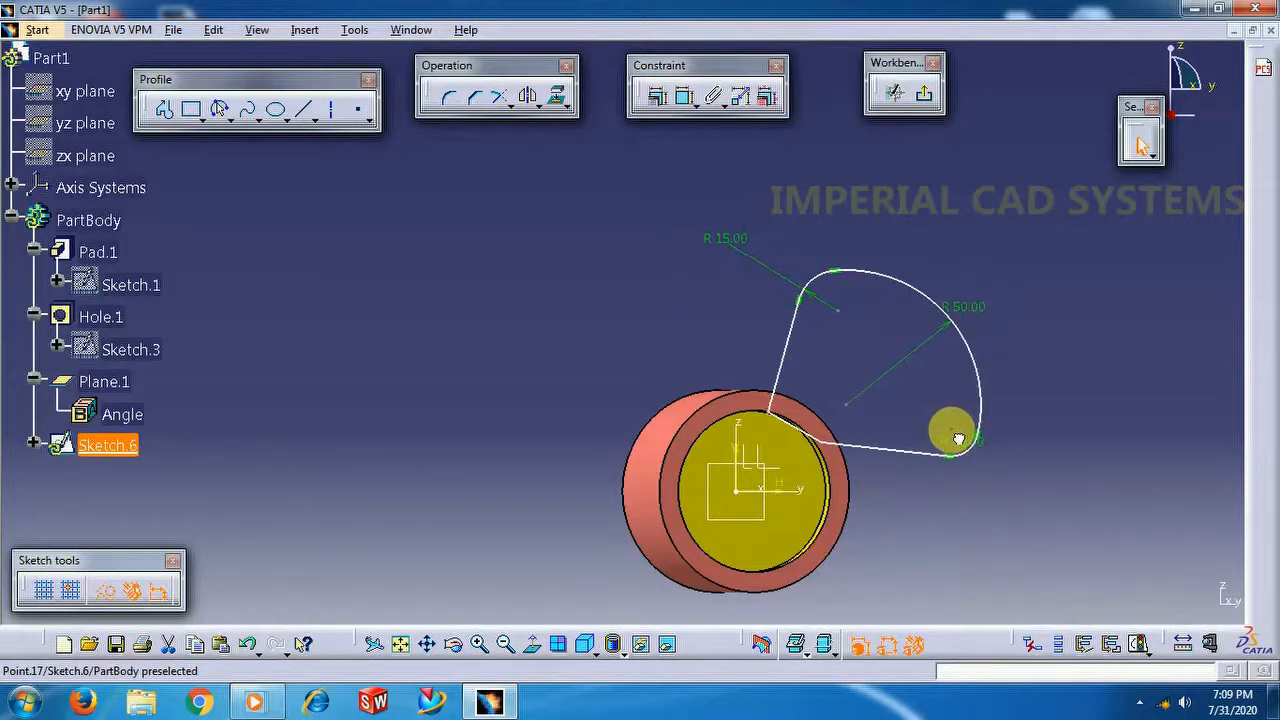
{"action": "left_click", "coordinate": [881, 320]}
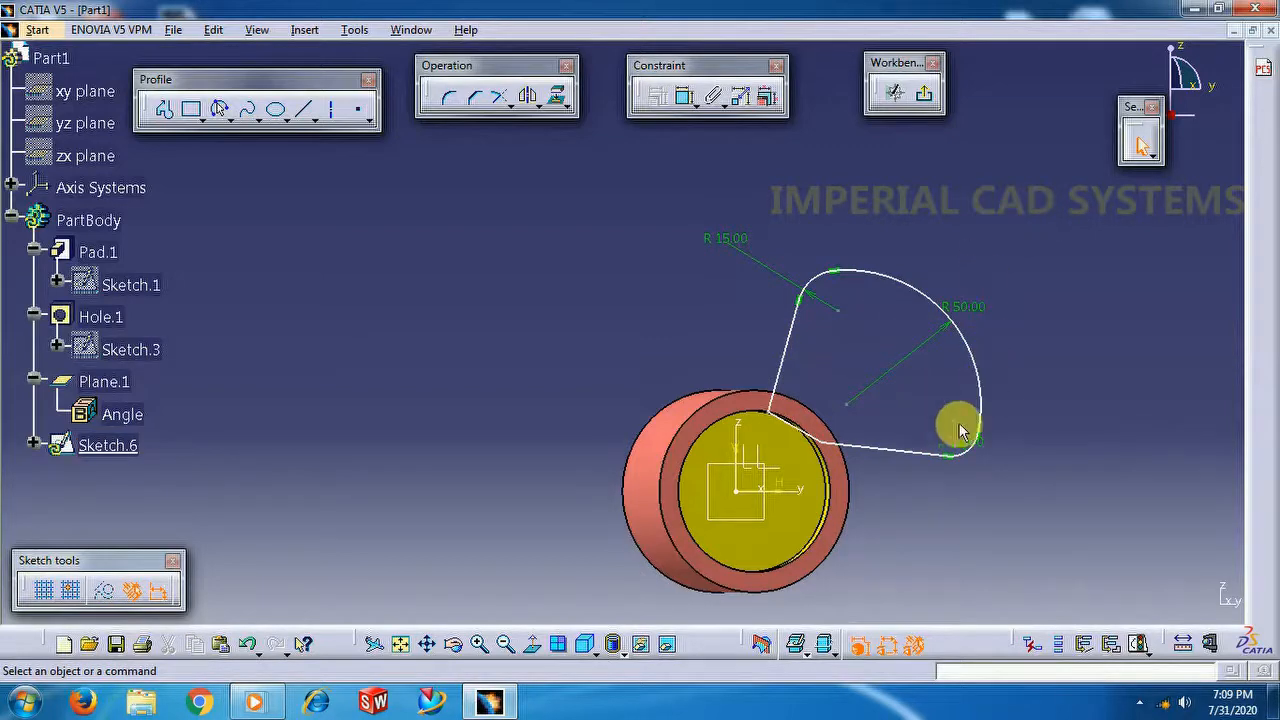
{"action": "left_click_drag", "start_coordinate": [966, 441], "coordinate": [963, 412]}
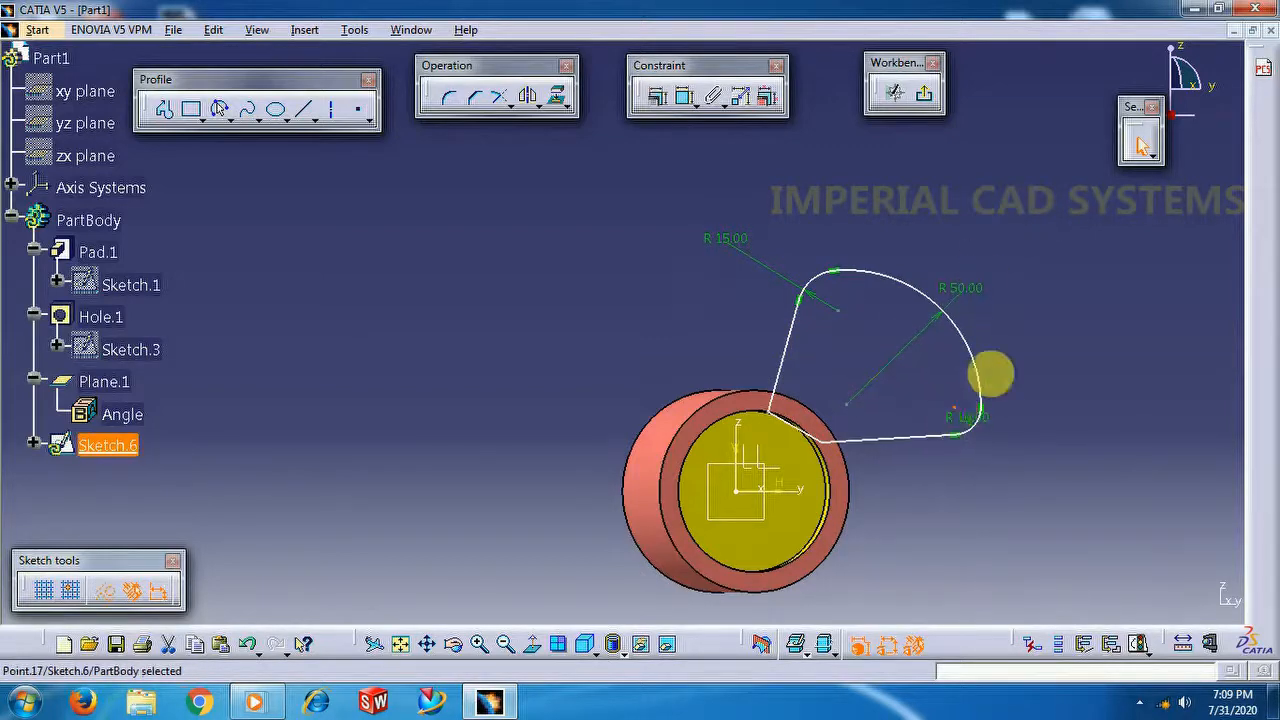
{"action": "left_click", "coordinate": [928, 97]}
{"action": "mouse_move", "coordinate": [980, 280]}
{"action": "middle_mouse_down"}
{"action": "mouse_move", "coordinate": [989, 314]}
{"action": "mouse_move", "coordinate": [971, 351]}
{"action": "mouse_move", "coordinate": [875, 398]}
{"action": "mouse_move", "coordinate": [840, 351]}
{"action": "mouse_move", "coordinate": [752, 400]}
{"action": "mouse_move", "coordinate": [766, 349]}
{"action": "mouse_move", "coordinate": [871, 171]}
{"action": "mouse_move", "coordinate": [878, 199]}
{"action": "mouse_move", "coordinate": [854, 214]}
{"action": "mouse_move", "coordinate": [834, 274]}
{"action": "mouse_move", "coordinate": [874, 294]}
{"action": "mouse_move", "coordinate": [870, 378]}
{"action": "mouse_move", "coordinate": [863, 319]}
{"action": "middle_mouse_up"}
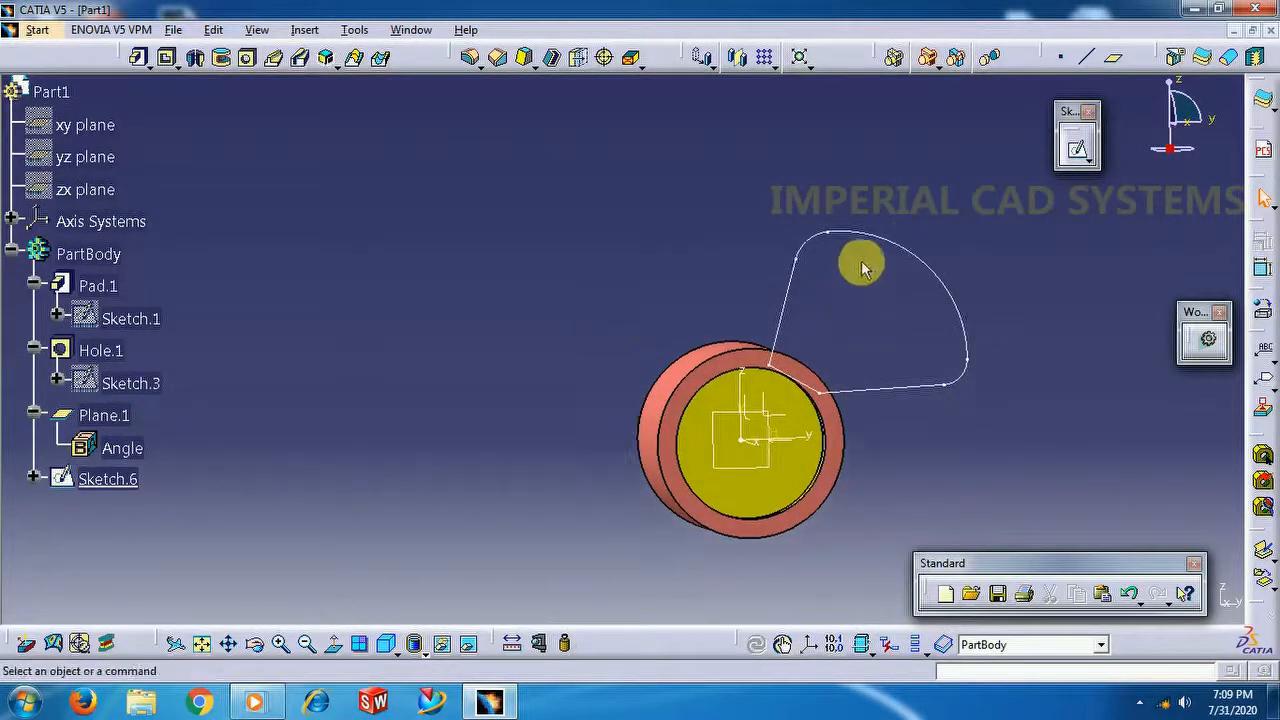
Reopen the fan-shaped sketch and widen the profile's base by moving its two inner corners apart on the ring
{"action": "double_click", "coordinate": [897, 248]}
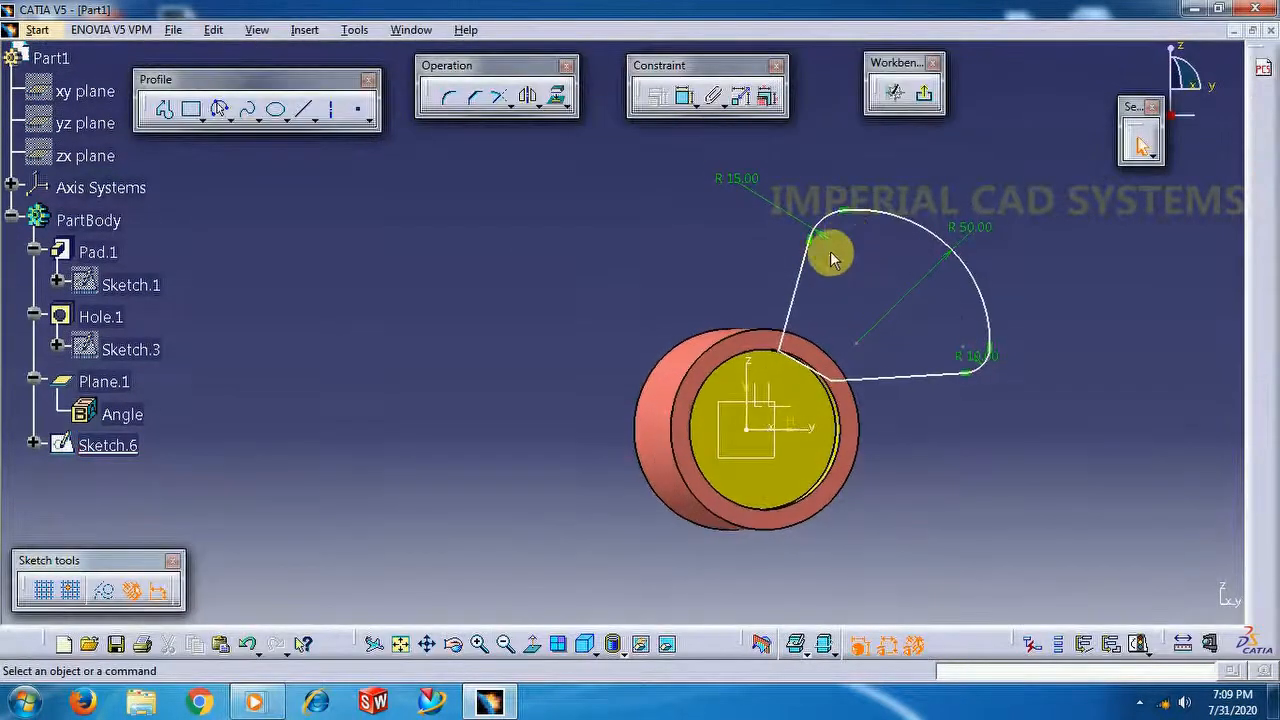
{"action": "mouse_move", "coordinate": [790, 341]}
{"action": "left_mouse_down"}
{"action": "mouse_move", "coordinate": [772, 318]}
{"action": "mouse_move", "coordinate": [772, 330]}
{"action": "left_mouse_up"}
{"action": "left_click_drag", "start_coordinate": [857, 374], "coordinate": [873, 393]}
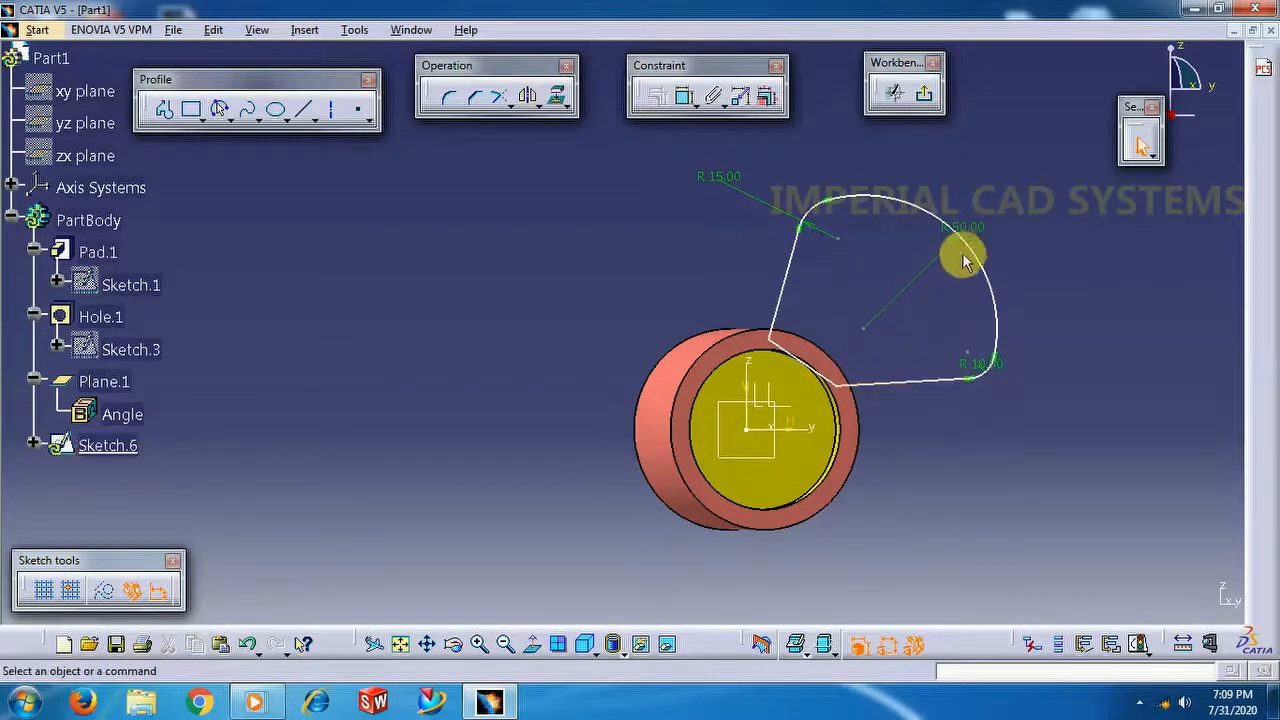
Shift the outer arc slightly inward, try a 100 mm radius on it, and set it back to 50 mm
{"action": "left_click_drag", "start_coordinate": [973, 254], "coordinate": [967, 258]}
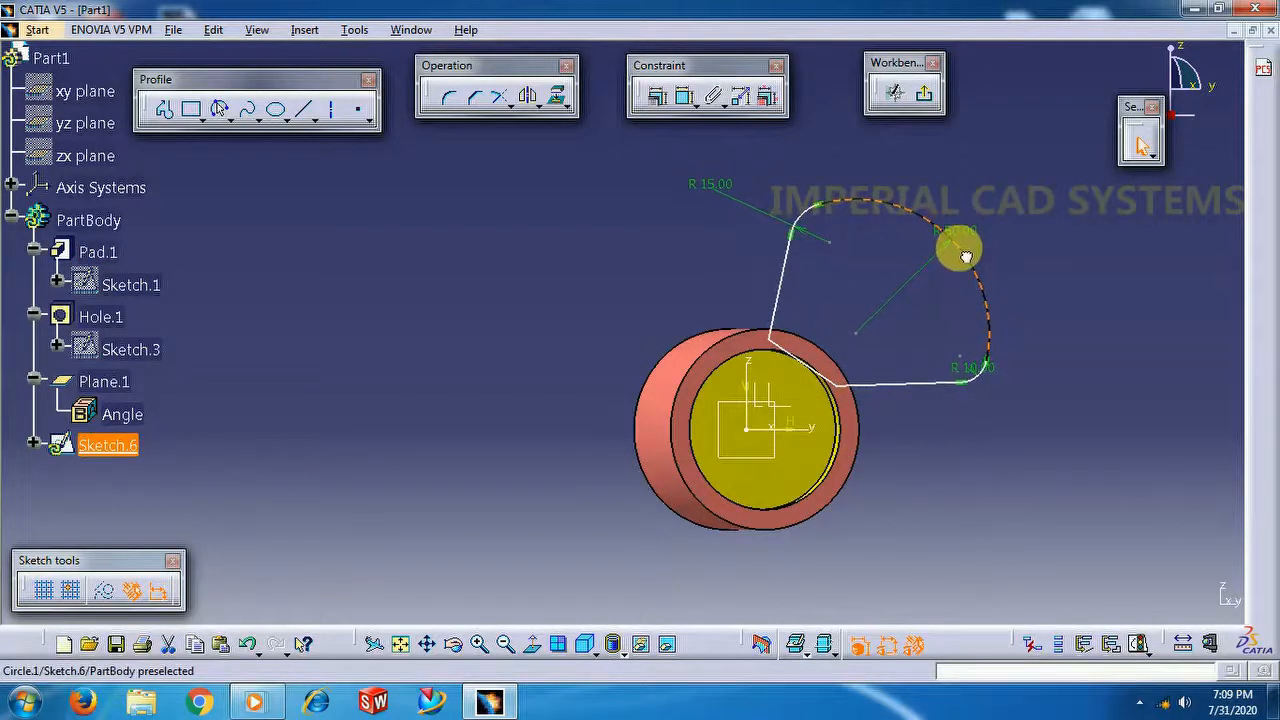
{"action": "double_click", "coordinate": [965, 232]}
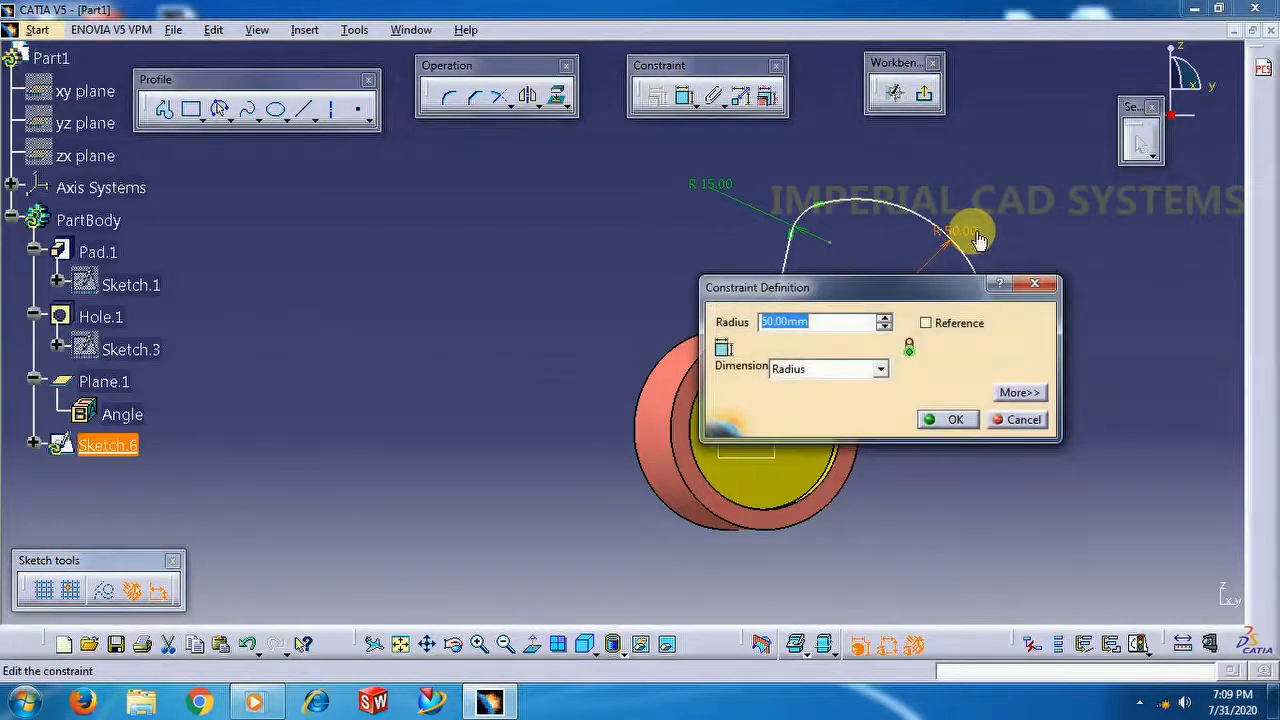
{"action": "type", "text": "100"}
{"action": "key", "text": "Return"}
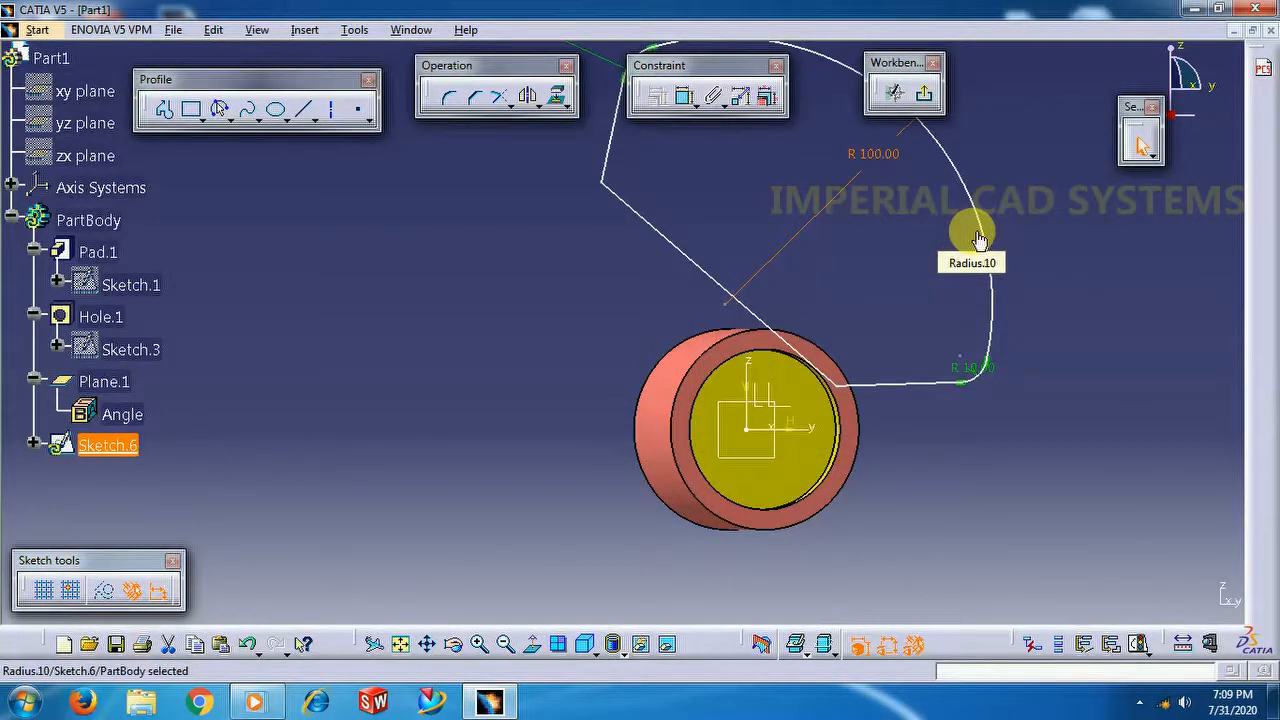
{"action": "double_click", "coordinate": [887, 157]}
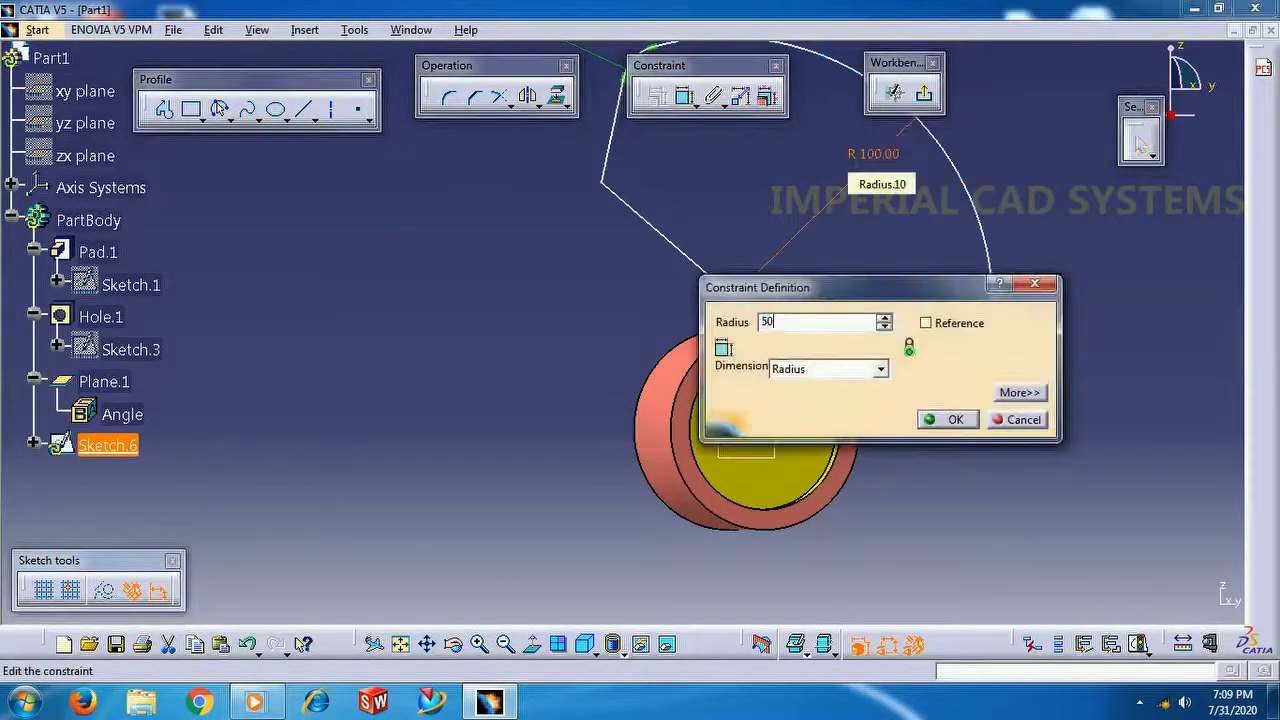
{"action": "key", "text": "Return"}
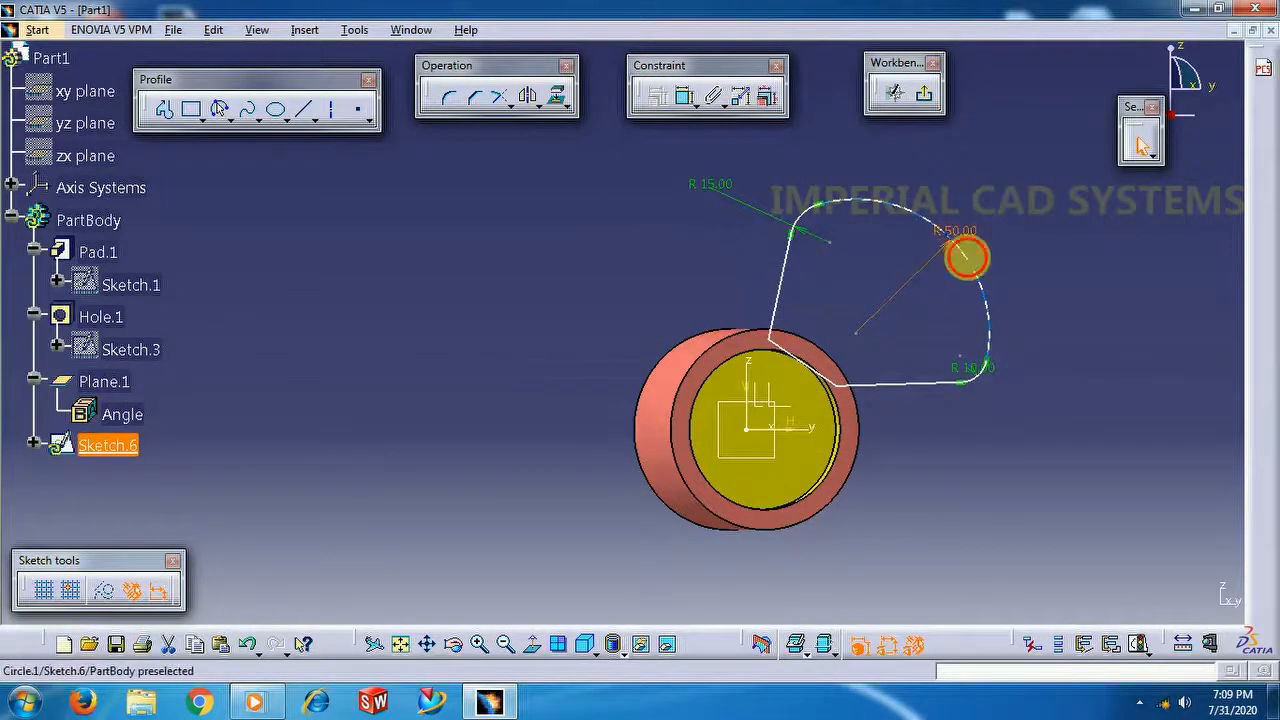
Move the outer arc inward so the fan profile's lower side runs horizontal, and exit the sketch
{"action": "left_click_drag", "start_coordinate": [965, 258], "coordinate": [963, 273]}
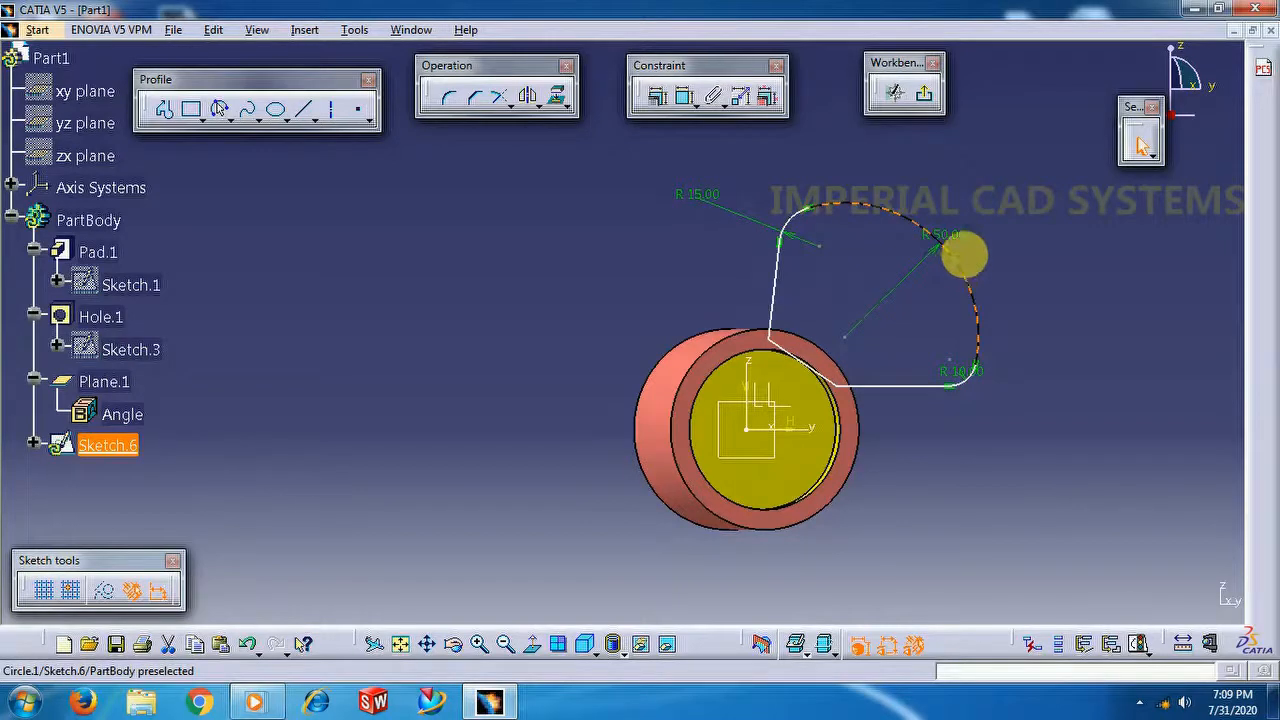
{"action": "left_click", "coordinate": [923, 93]}
{"action": "mouse_move", "coordinate": [998, 236]}
{"action": "middle_mouse_down"}
{"action": "mouse_move", "coordinate": [767, 327]}
{"action": "mouse_move", "coordinate": [786, 280]}
{"action": "mouse_move", "coordinate": [828, 265]}
{"action": "mouse_move", "coordinate": [834, 246]}
{"action": "mouse_move", "coordinate": [854, 260]}
{"action": "mouse_move", "coordinate": [752, 330]}
{"action": "mouse_move", "coordinate": [689, 200]}
{"action": "middle_mouse_up"}
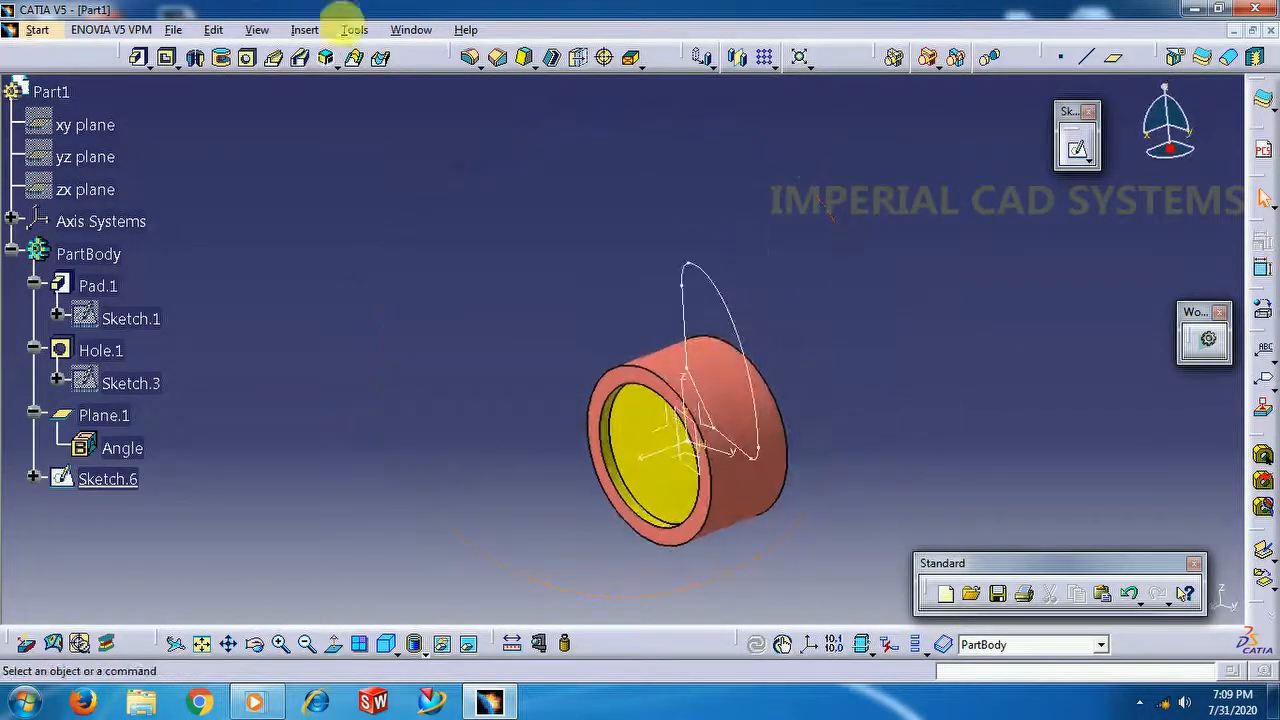
Pad the fan-shaped sketch by 2 mm to form the blade
{"action": "left_click", "coordinate": [143, 57]}
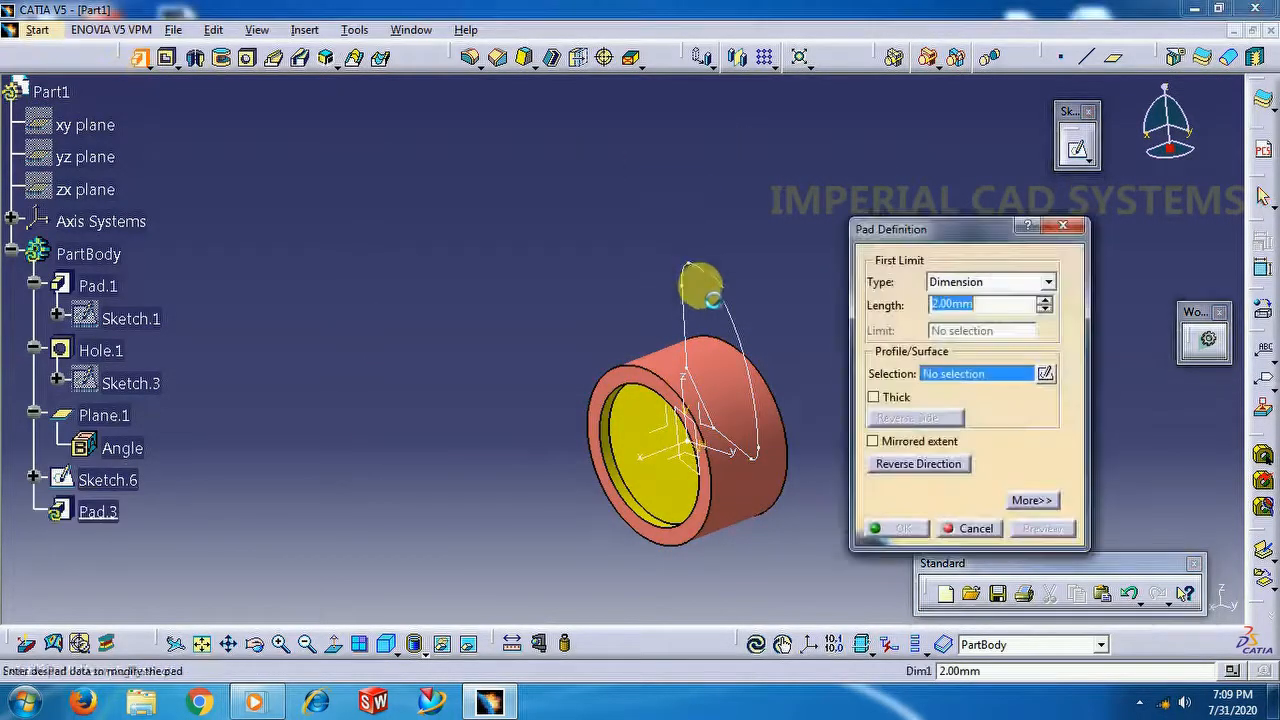
{"action": "left_click", "coordinate": [722, 294]}
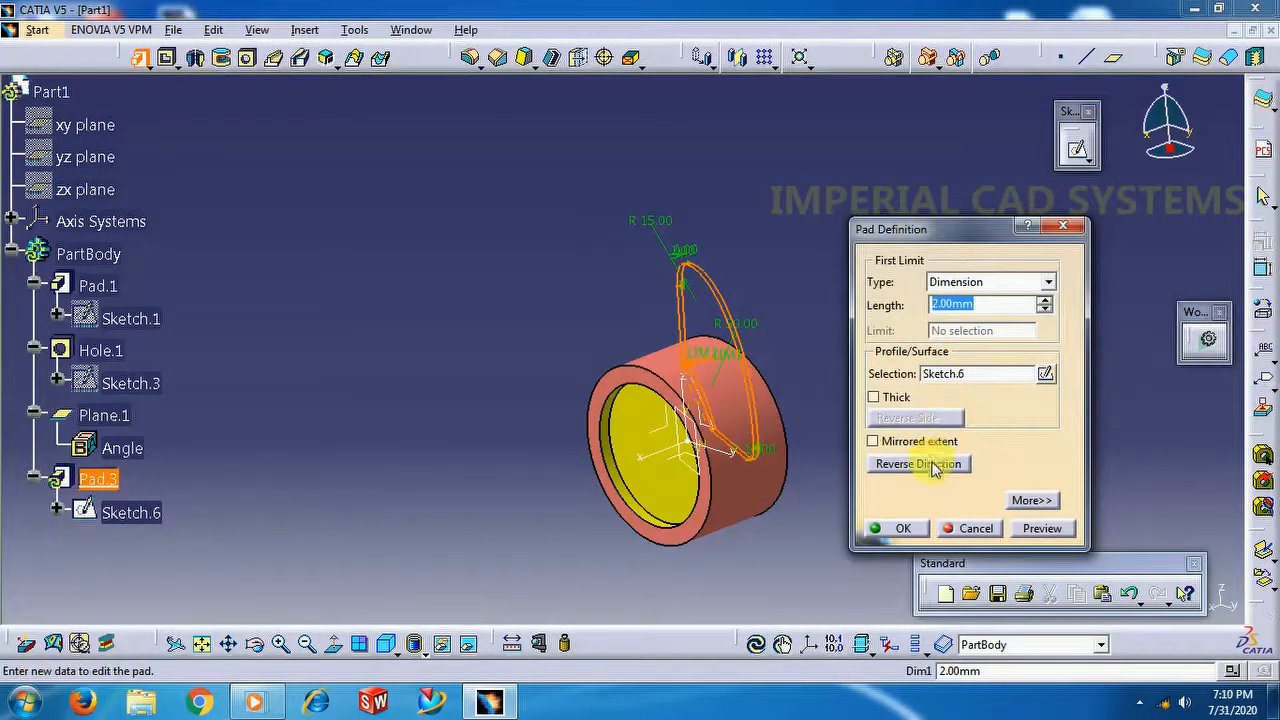
{"action": "left_click", "coordinate": [903, 529]}
{"action": "middle_click_drag", "start_coordinate": [543, 274], "coordinate": [822, 330]}
Turn off the hub pad's mirrored extent and give it a second limit of 10 mm
{"action": "double_click", "coordinate": [731, 301]}
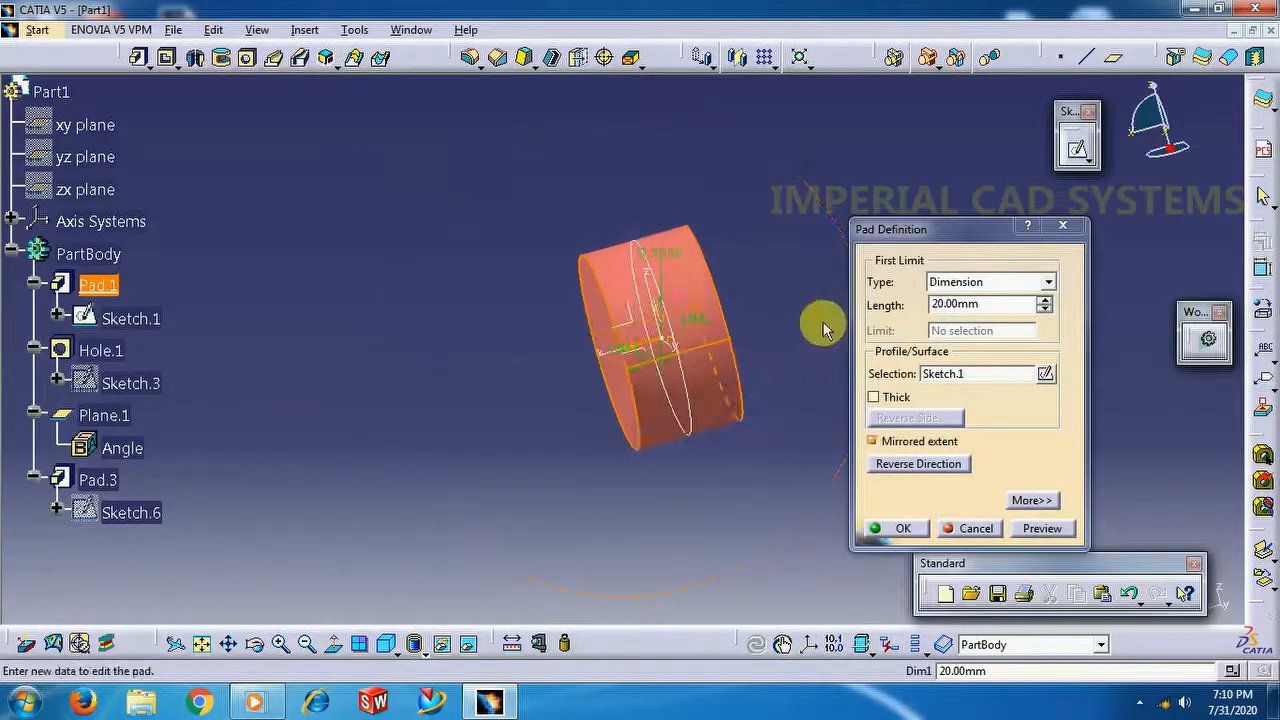
{"action": "left_click", "coordinate": [887, 446]}
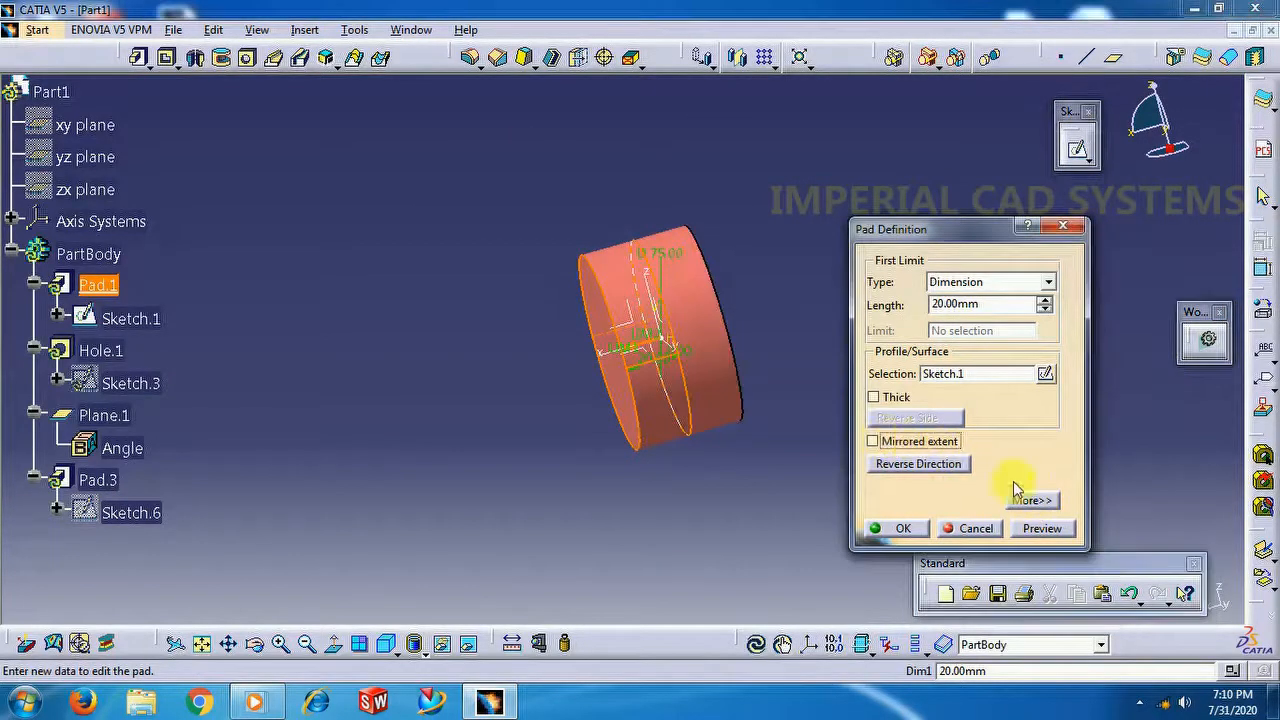
{"action": "left_click", "coordinate": [1035, 498]}
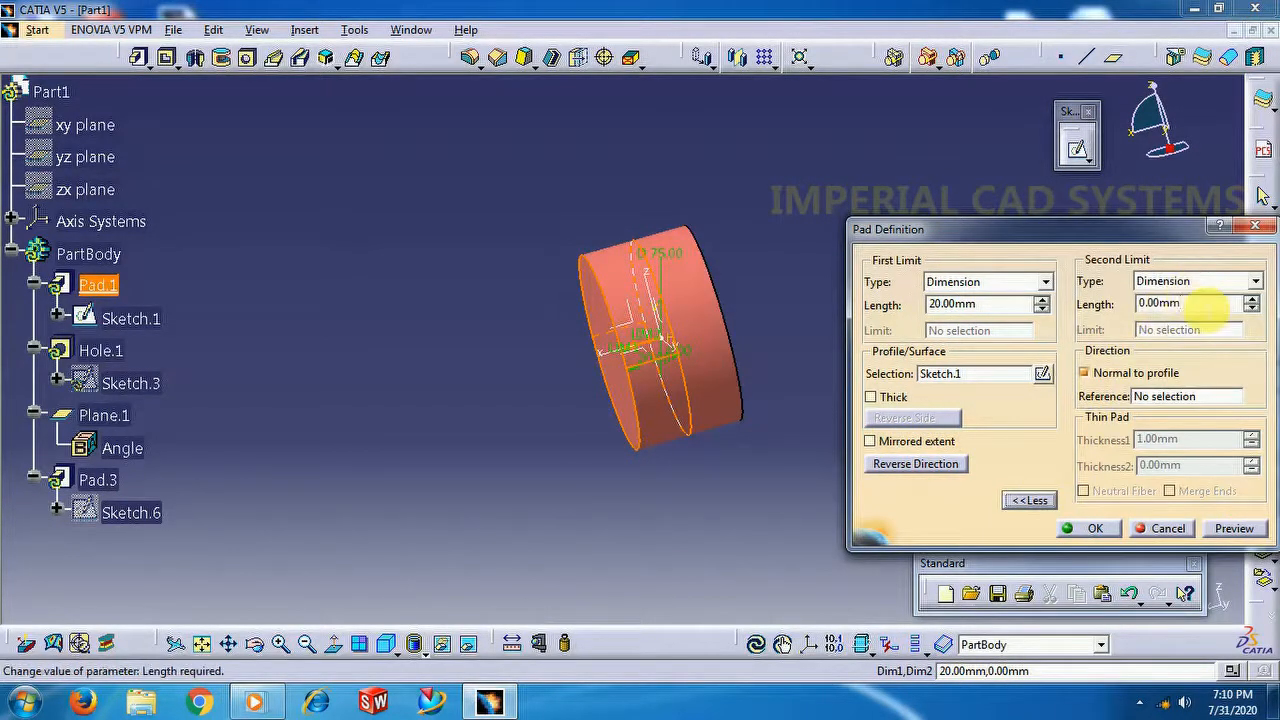
{"action": "key", "text": "Return"}
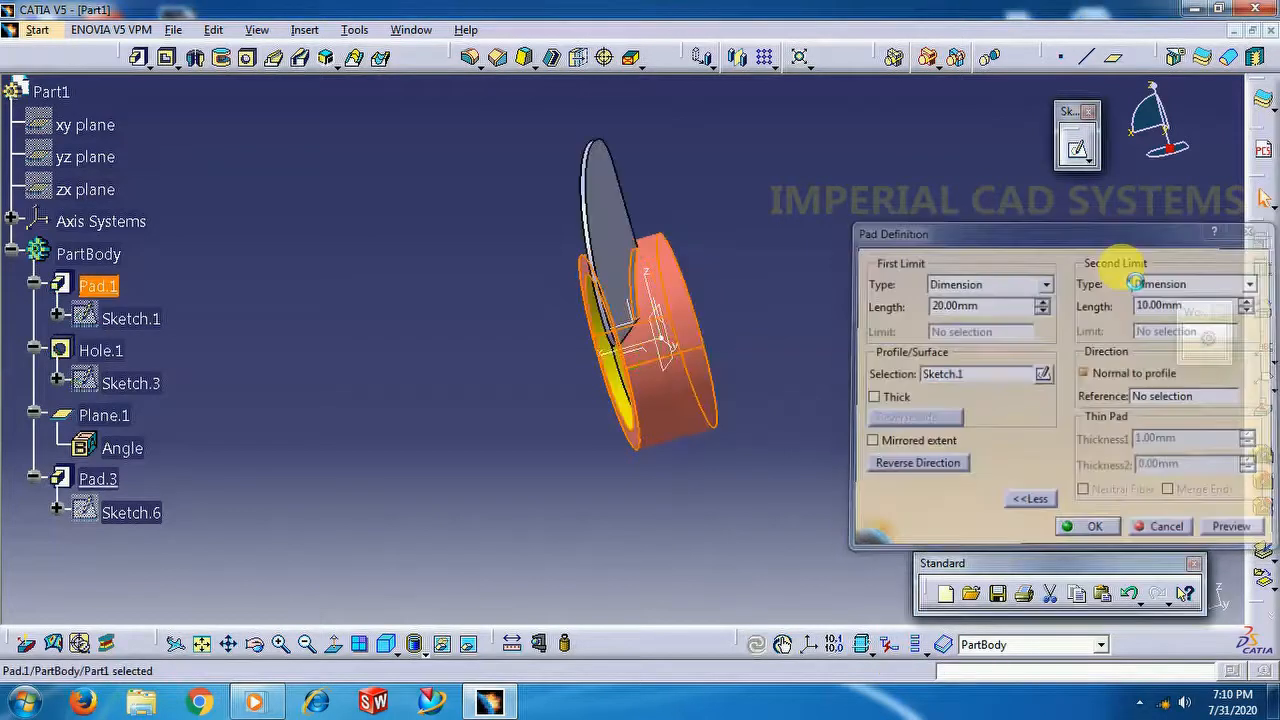
{"action": "left_click", "coordinate": [509, 514]}
Turn the hub pad's mirrored extent back on with a length of 20 mm
{"action": "middle_click_drag", "start_coordinate": [509, 514], "coordinate": [418, 421]}
{"action": "middle_click_drag", "start_coordinate": [586, 316], "coordinate": [612, 347]}
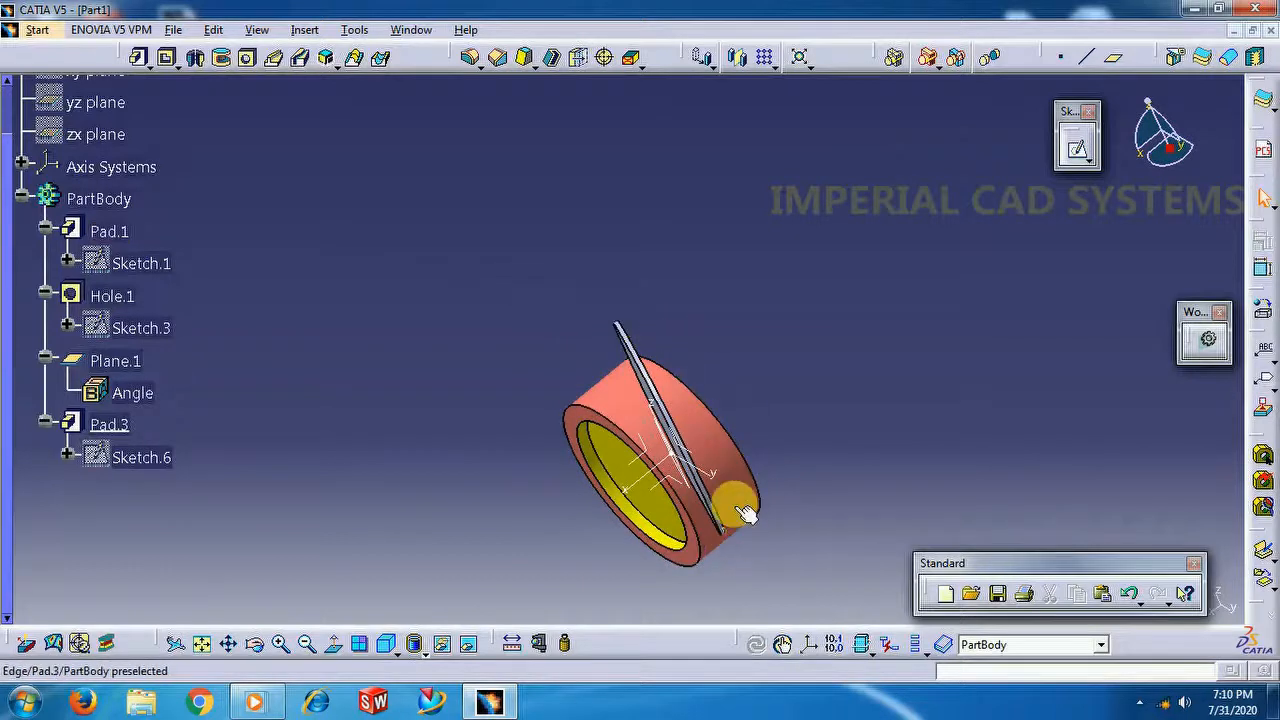
{"action": "middle_click_drag", "start_coordinate": [736, 363], "coordinate": [740, 396]}
{"action": "middle_click_drag", "start_coordinate": [452, 410], "coordinate": [480, 393]}
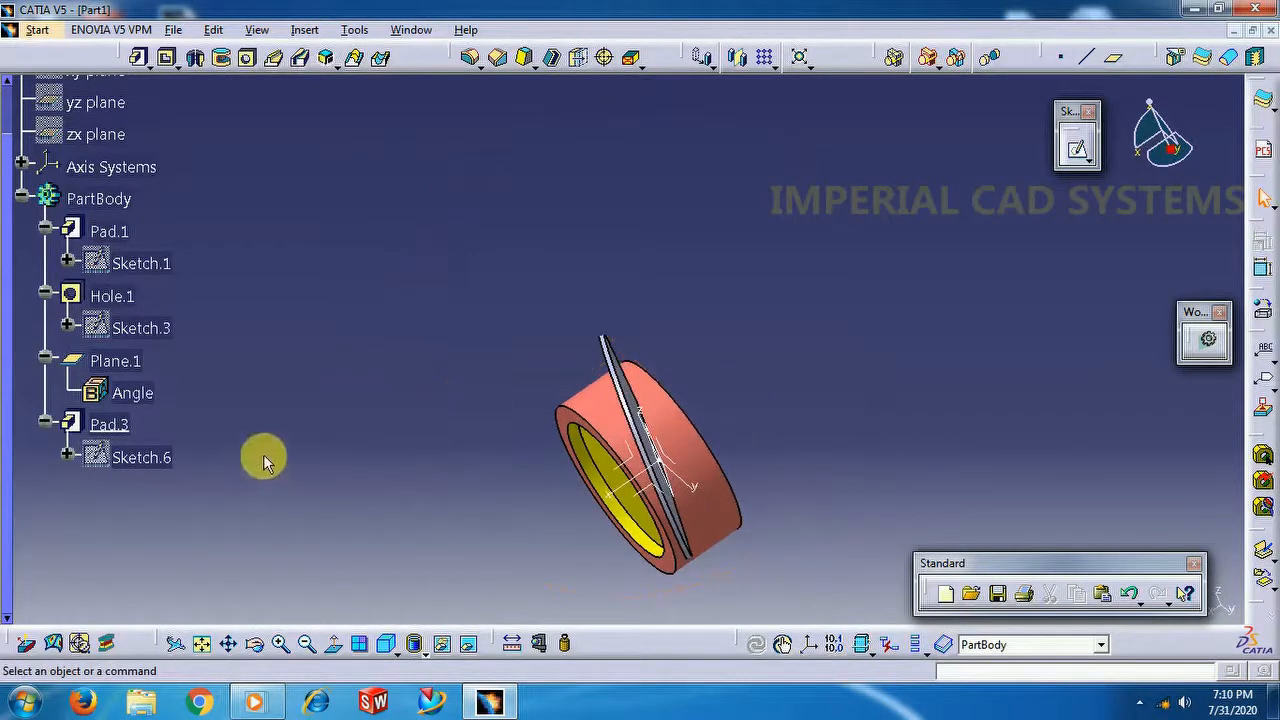
{"action": "double_click", "coordinate": [110, 231]}
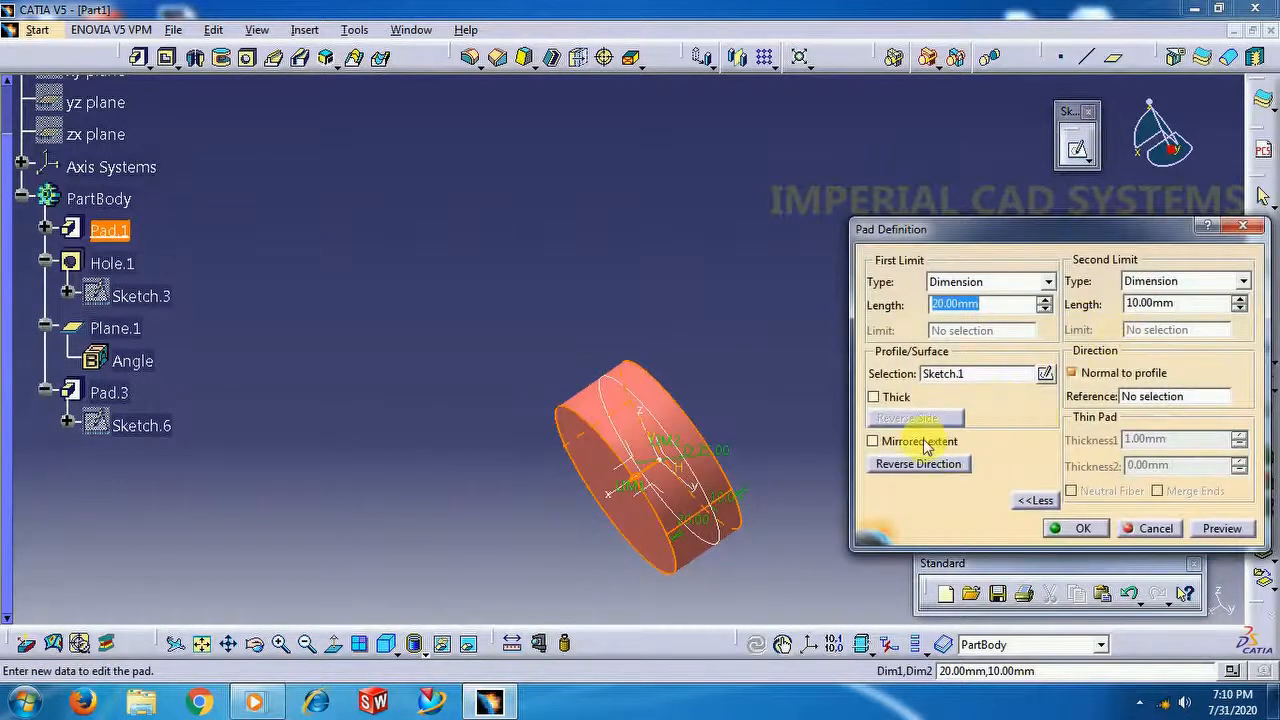
{"action": "left_click", "coordinate": [874, 441]}
{"action": "left_click", "coordinate": [1082, 530]}
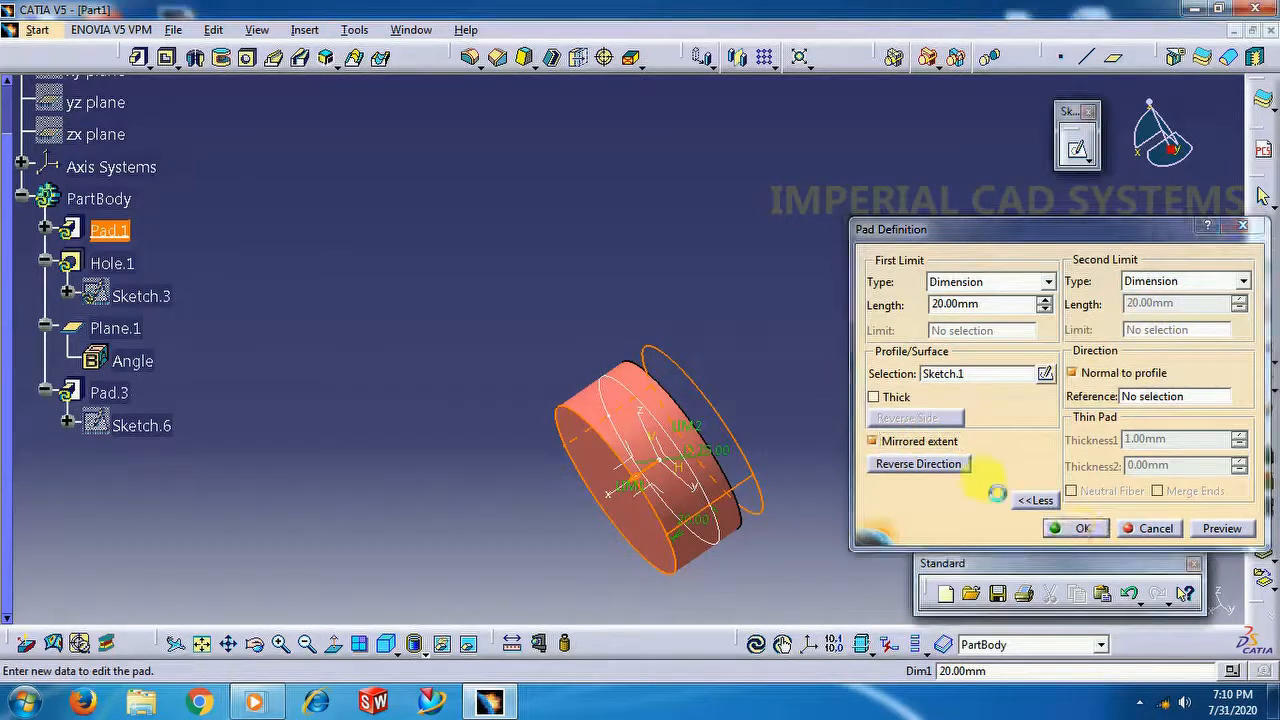
{"action": "middle_click_drag", "start_coordinate": [817, 386], "coordinate": [785, 445]}
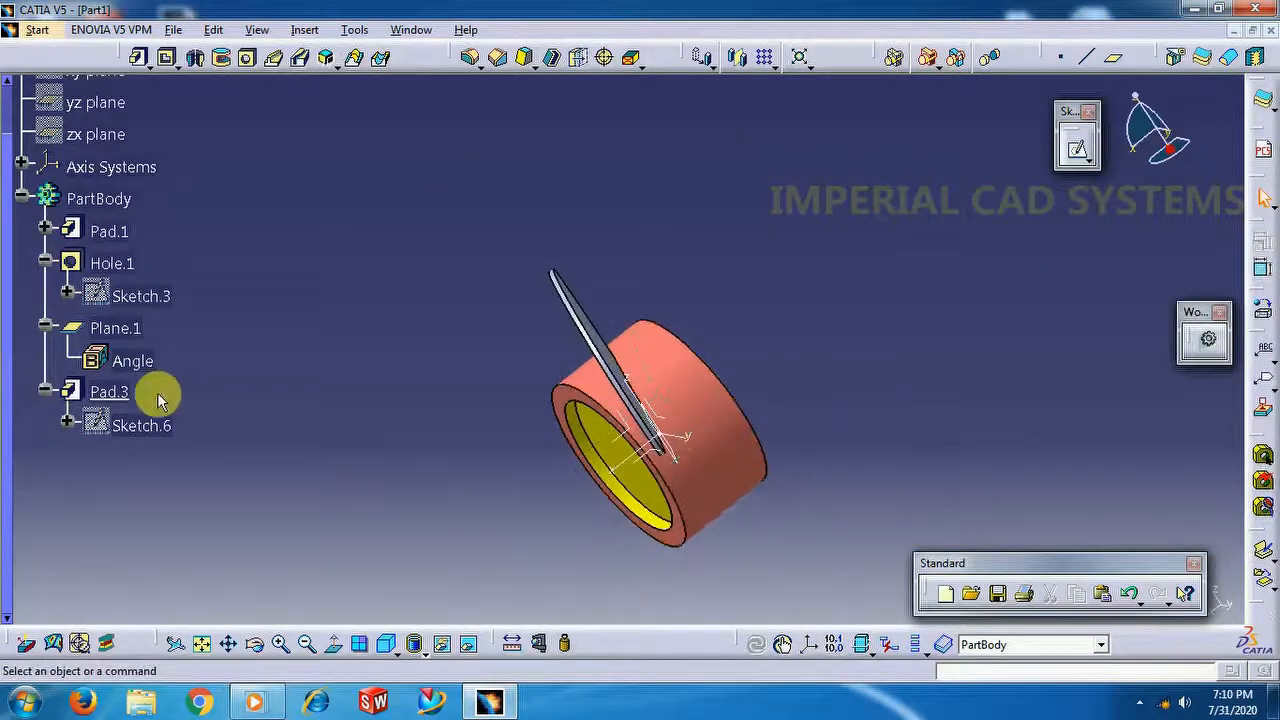
Delete the blade's pad while keeping its fan-shaped sketch
{"action": "right_click", "coordinate": [110, 393]}
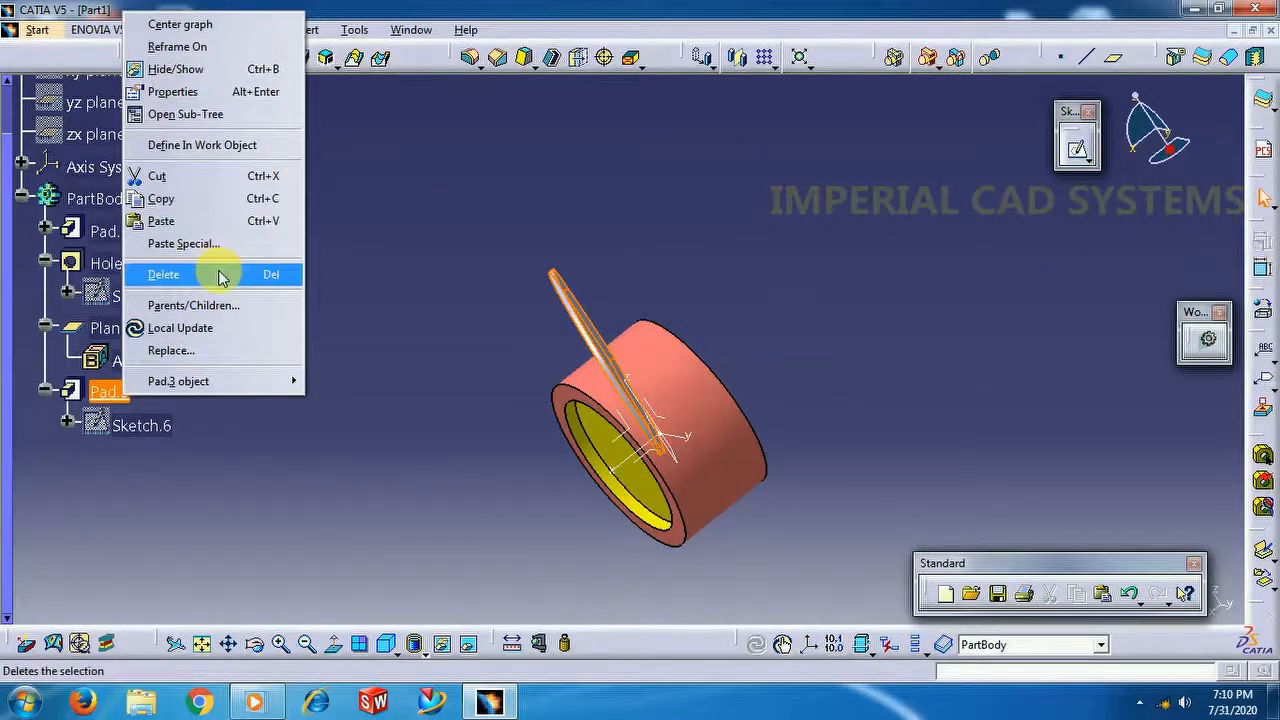
{"action": "left_click", "coordinate": [180, 274]}
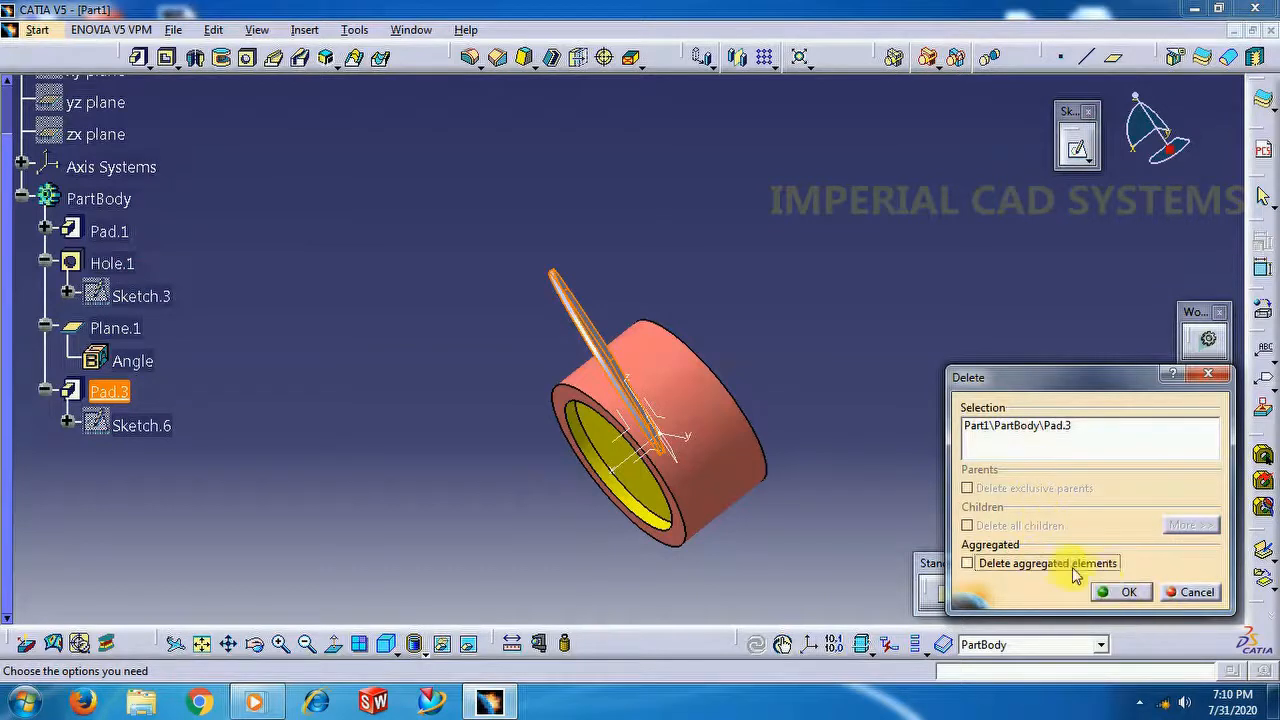
{"action": "left_click", "coordinate": [1116, 592]}
Reopen the fan-shaped sketch and move the whole profile up and across toward the hub's uppermost rim
{"action": "middle_click_drag", "start_coordinate": [329, 229], "coordinate": [585, 405]}
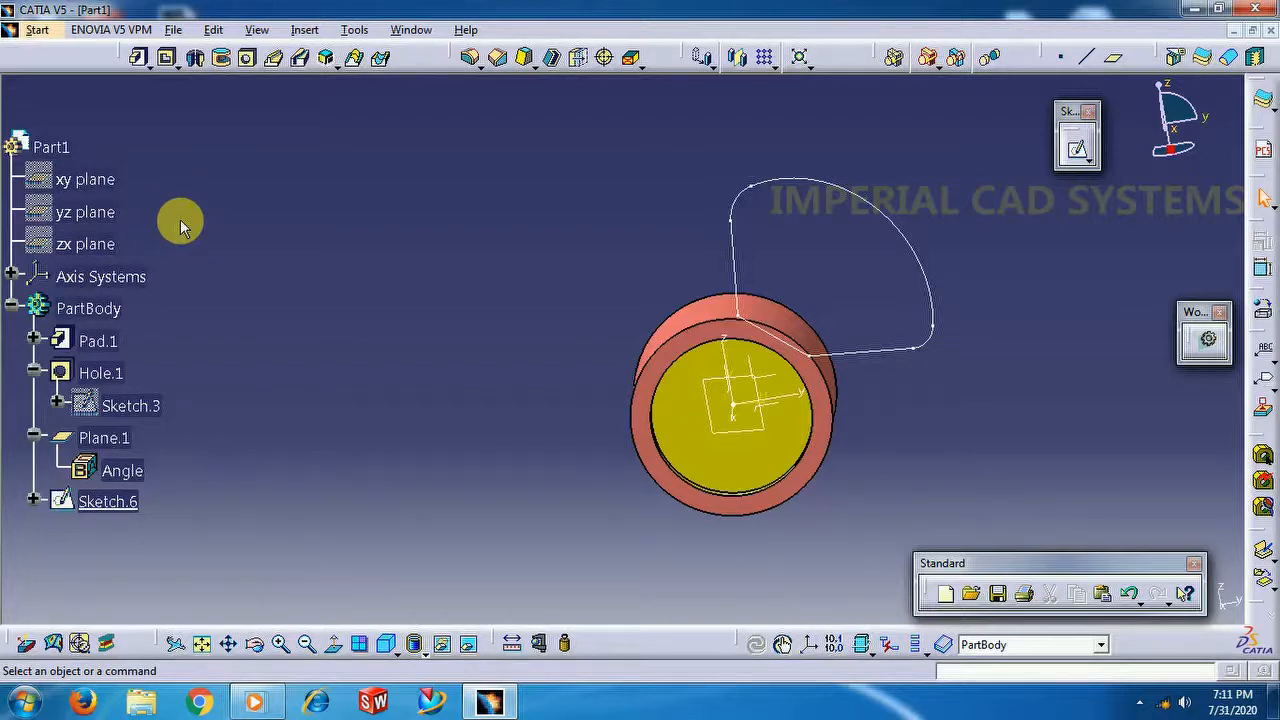
{"action": "double_click", "coordinate": [100, 503]}
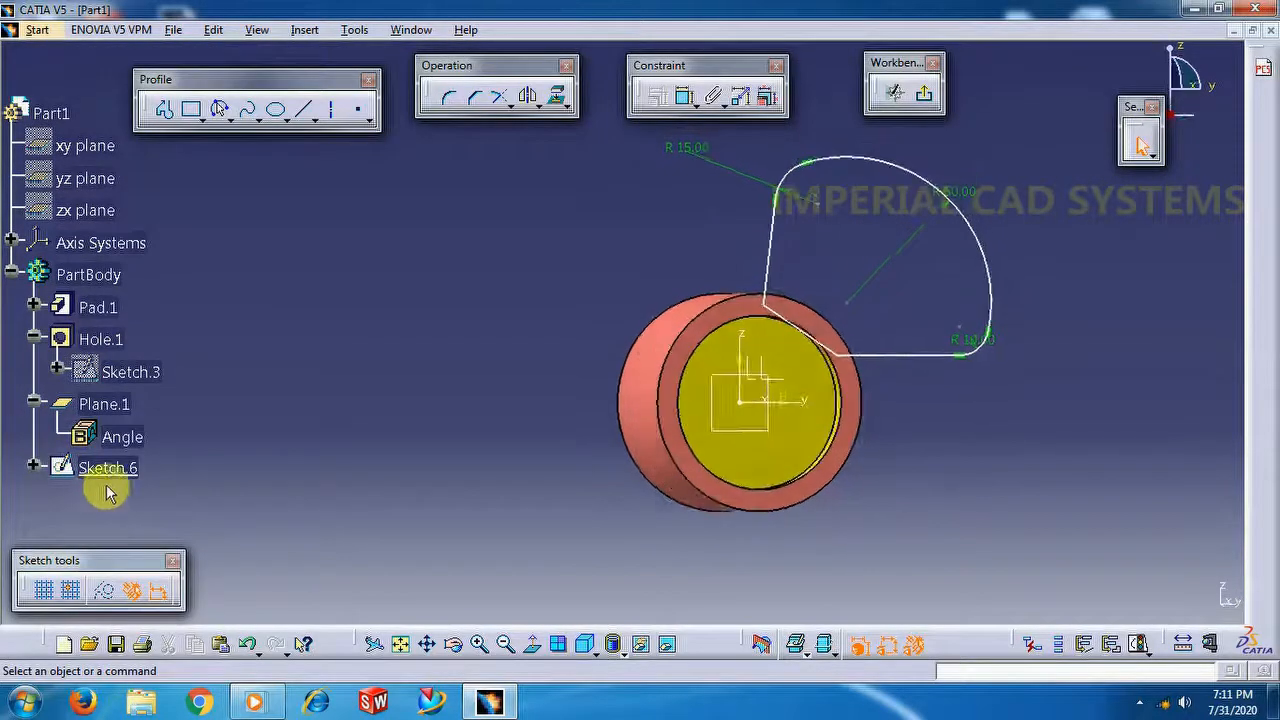
{"action": "mouse_move", "coordinate": [862, 558]}
{"action": "middle_mouse_down"}
{"action": "mouse_move", "coordinate": [851, 543]}
{"action": "mouse_move", "coordinate": [814, 606]}
{"action": "mouse_move", "coordinate": [796, 600]}
{"action": "middle_mouse_up"}
{"action": "left_click_drag", "start_coordinate": [544, 171], "coordinate": [1074, 516]}
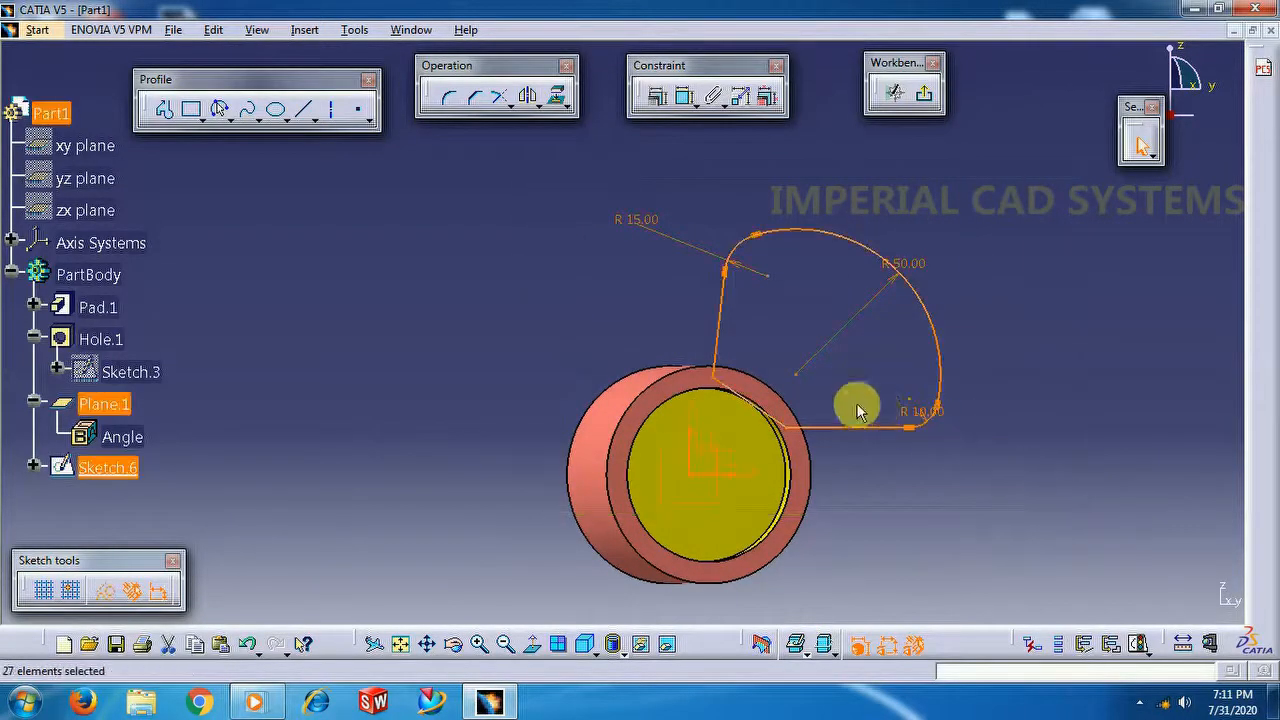
{"action": "mouse_move", "coordinate": [798, 376]}
{"action": "left_mouse_down"}
{"action": "mouse_move", "coordinate": [746, 357]}
{"action": "mouse_move", "coordinate": [743, 343]}
{"action": "mouse_move", "coordinate": [631, 350]}
{"action": "mouse_move", "coordinate": [671, 360]}
{"action": "mouse_move", "coordinate": [680, 390]}
{"action": "left_mouse_up"}
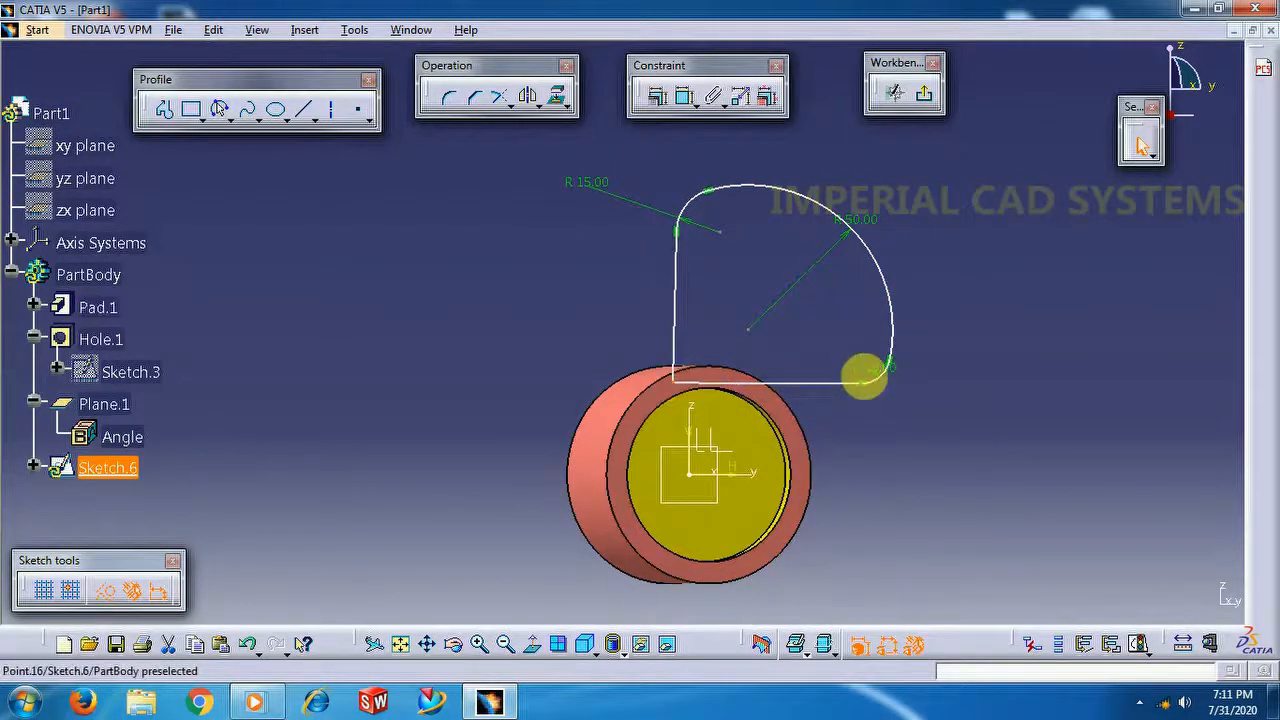
Turn the fan profile upright by moving its outer corners and constrain its short base edge horizontal
{"action": "left_click_drag", "start_coordinate": [876, 368], "coordinate": [808, 303]}
{"action": "left_click_drag", "start_coordinate": [722, 240], "coordinate": [670, 239]}
{"action": "left_click", "coordinate": [700, 381]}
{"action": "left_click_drag", "start_coordinate": [700, 381], "coordinate": [706, 387]}
{"action": "right_click", "coordinate": [714, 395]}
{"action": "mouse_move", "coordinate": [866, 374]}
{"action": "left_click", "coordinate": [915, 421]}
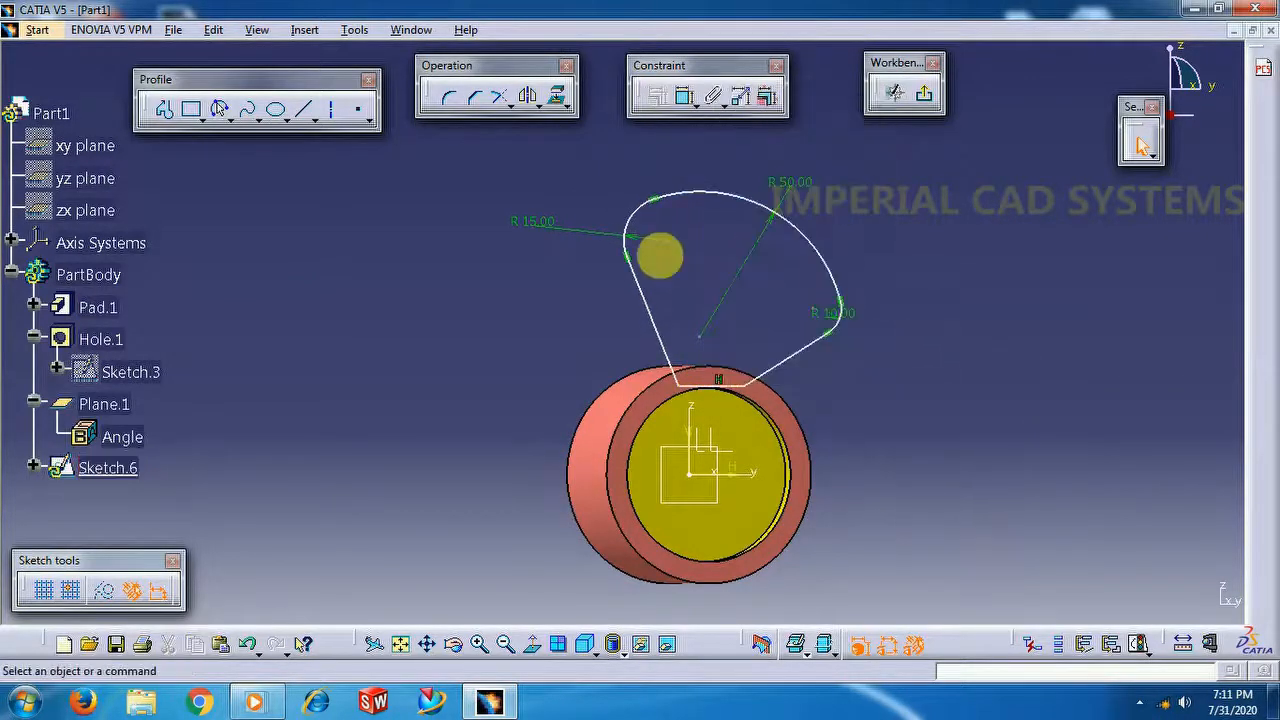
Shift the whole fan profile sideways so its base sits centrally on the hub's upper rim, and exit the sketch
{"action": "left_click_drag", "start_coordinate": [560, 151], "coordinate": [1004, 436]}
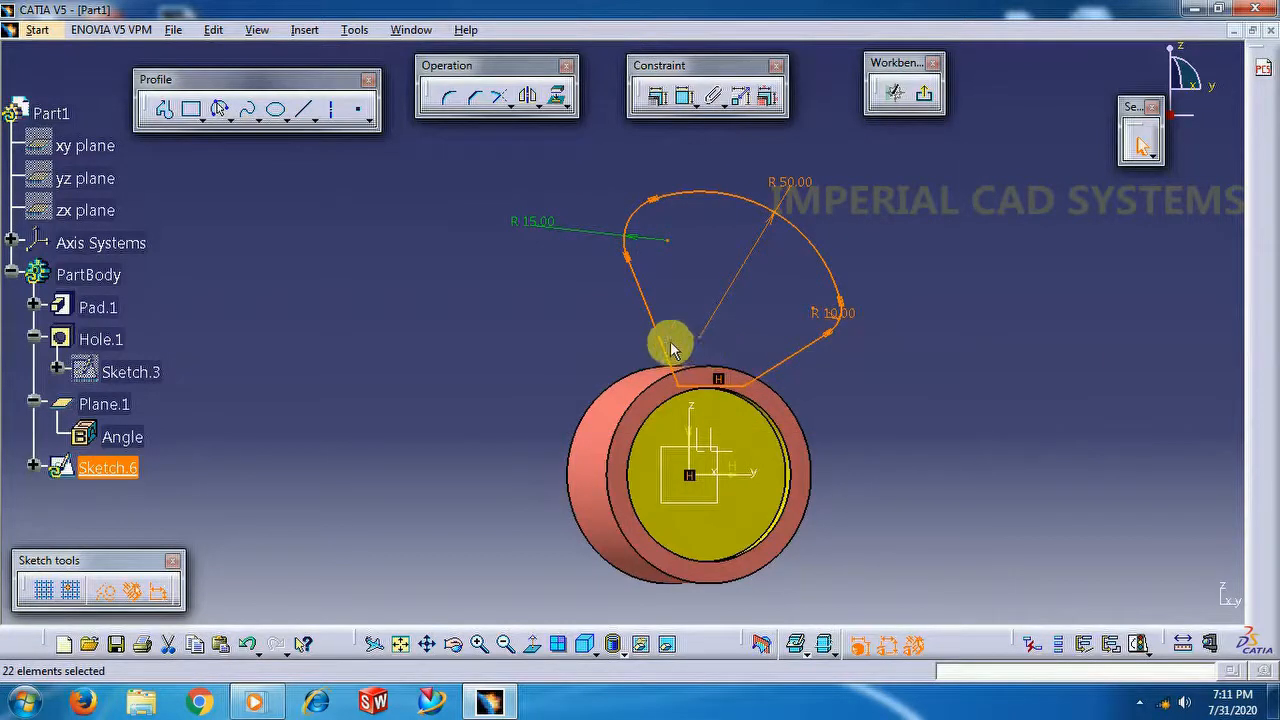
{"action": "left_click_drag", "start_coordinate": [670, 352], "coordinate": [648, 348]}
{"action": "left_click", "coordinate": [604, 367]}
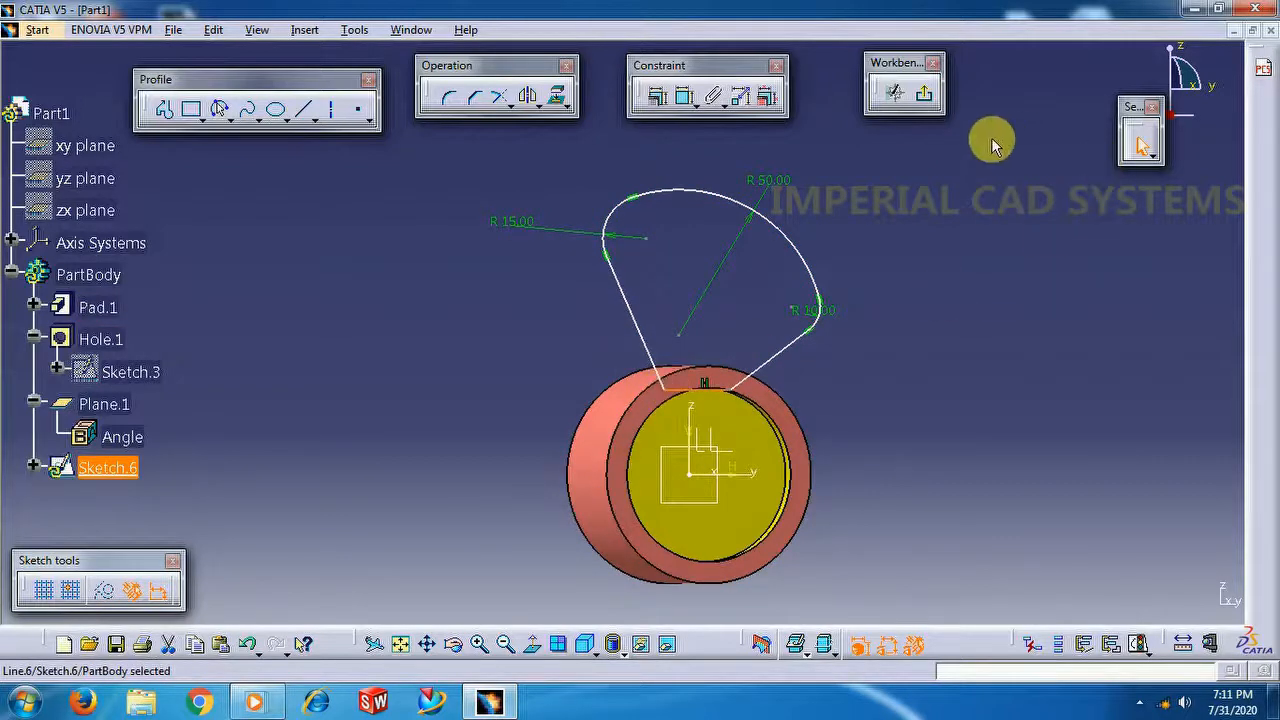
{"action": "left_click", "coordinate": [947, 150]}
{"action": "left_click", "coordinate": [928, 100]}
Insert a new body into the part for the blade
{"action": "mouse_move", "coordinate": [957, 263]}
{"action": "middle_mouse_down"}
{"action": "mouse_move", "coordinate": [940, 323]}
{"action": "mouse_move", "coordinate": [854, 454]}
{"action": "mouse_move", "coordinate": [623, 466]}
{"action": "mouse_move", "coordinate": [729, 486]}
{"action": "mouse_move", "coordinate": [814, 366]}
{"action": "middle_mouse_up"}
{"action": "middle_click_drag", "start_coordinate": [506, 310], "coordinate": [550, 466]}
{"action": "left_click", "coordinate": [298, 32]}
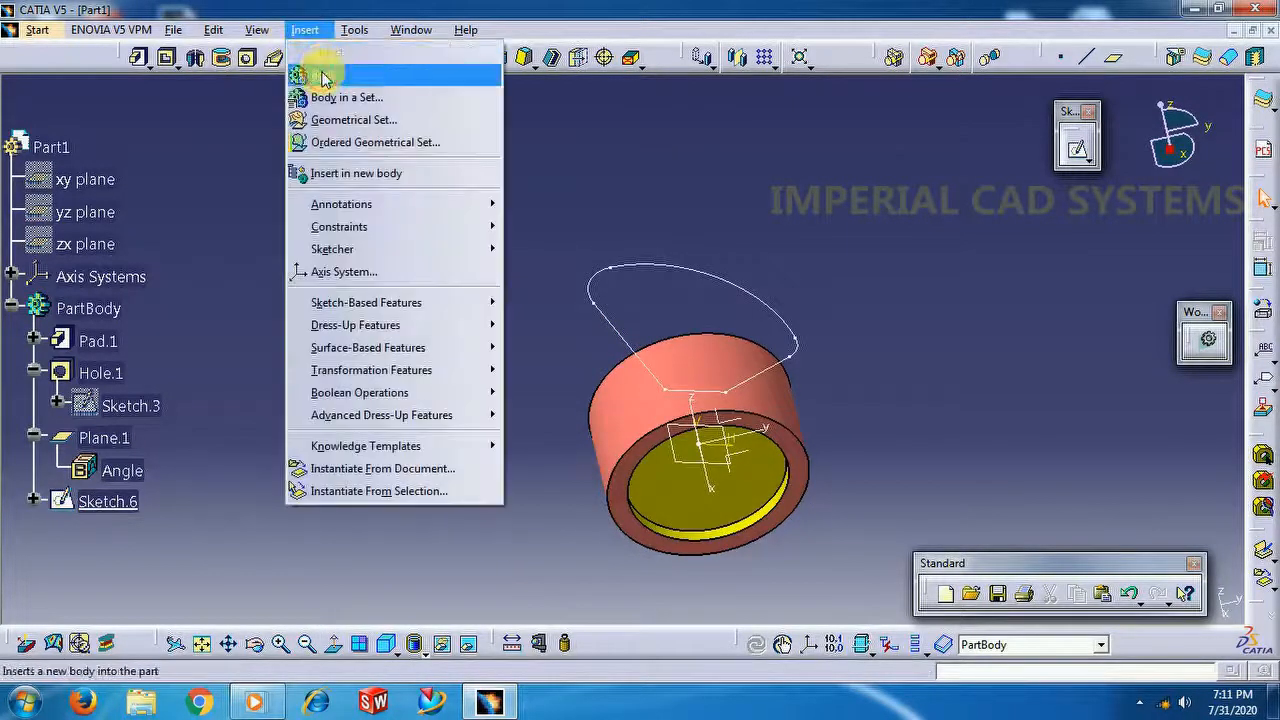
{"action": "left_click", "coordinate": [318, 68]}
Cut the fan-shaped sketch from PartBody and paste it into Body.2, then expand that body
{"action": "scroll", "coordinate": [246, 277], "scroll_direction": "down", "scroll_amount": 3}
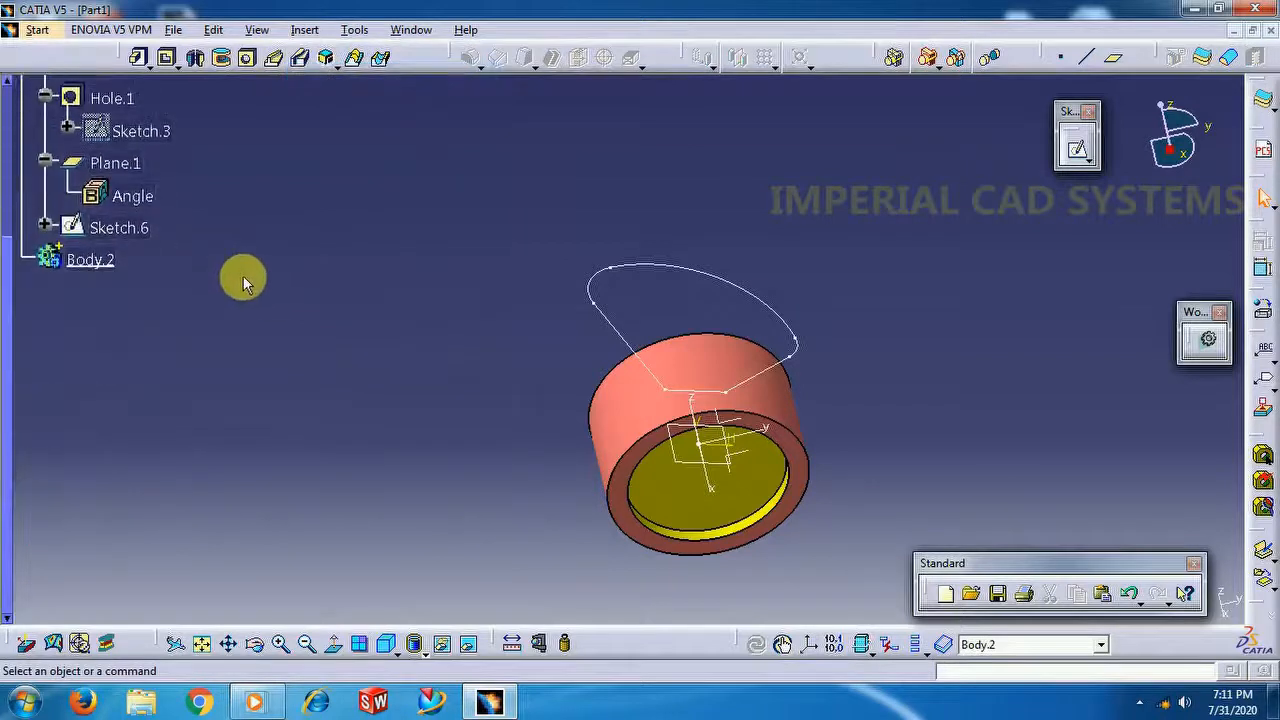
{"action": "right_click", "coordinate": [138, 227]}
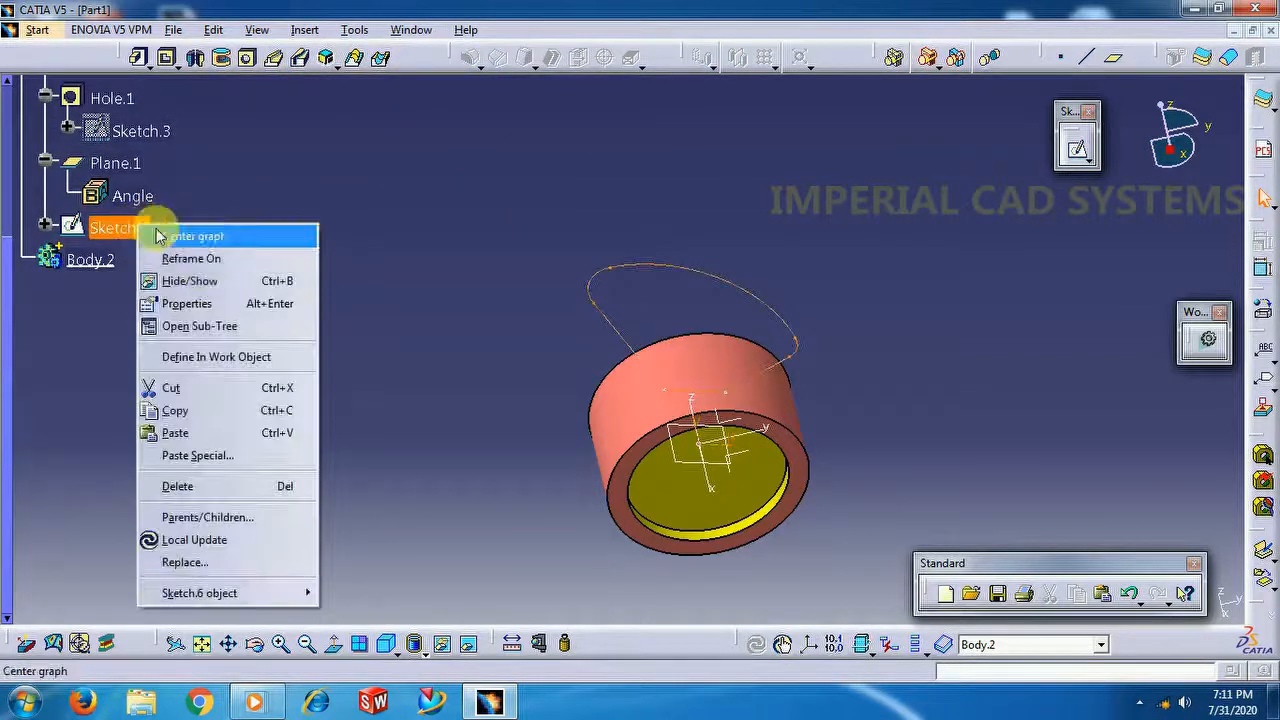
{"action": "left_click", "coordinate": [240, 390]}
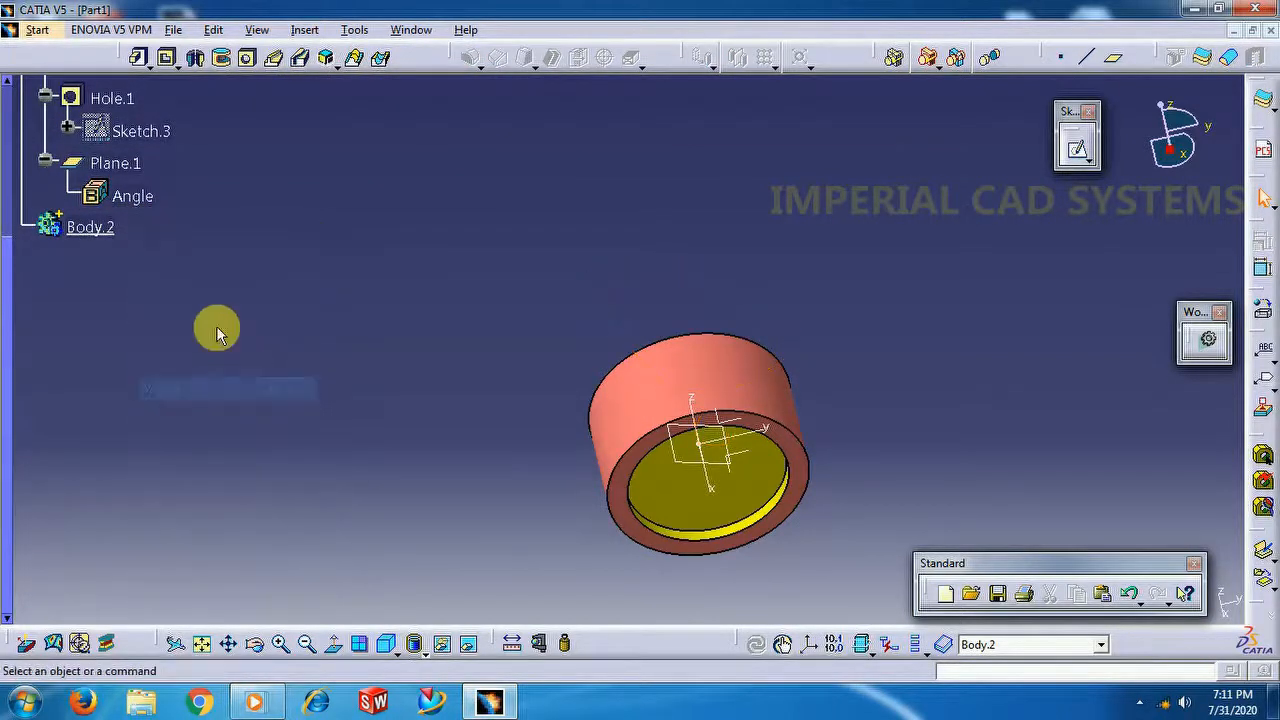
{"action": "right_click", "coordinate": [100, 232]}
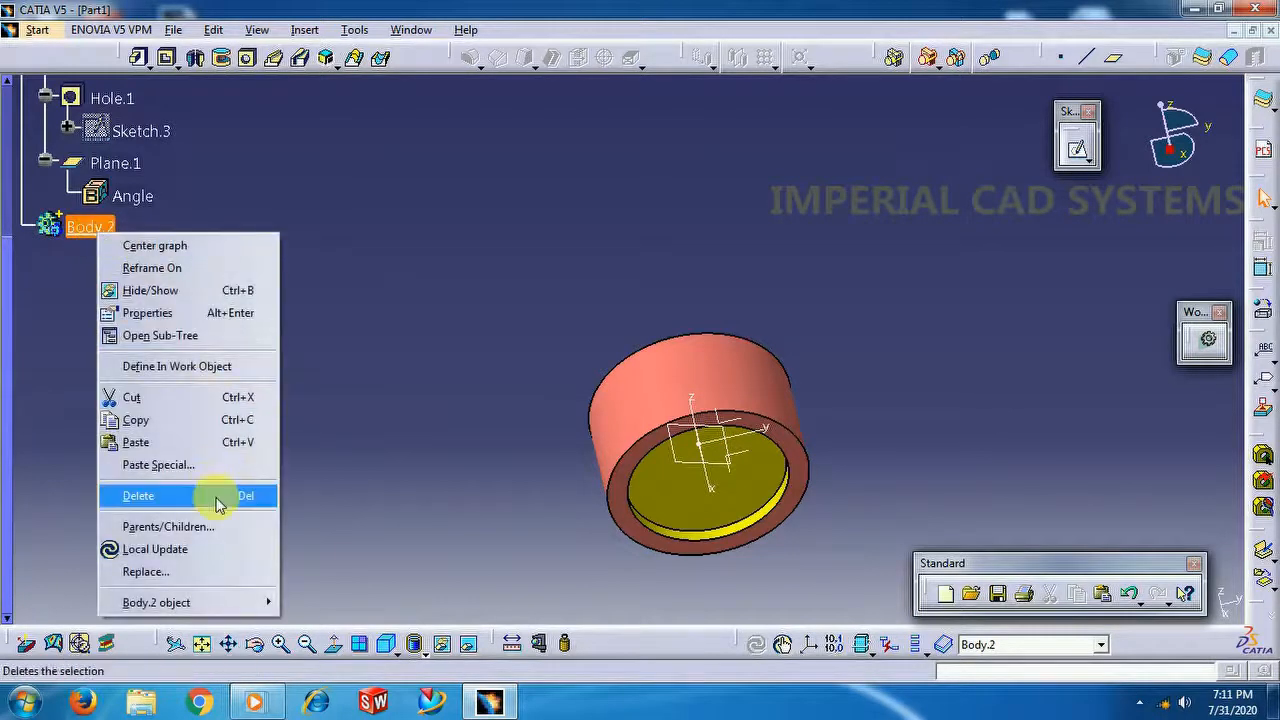
{"action": "left_click", "coordinate": [210, 447]}
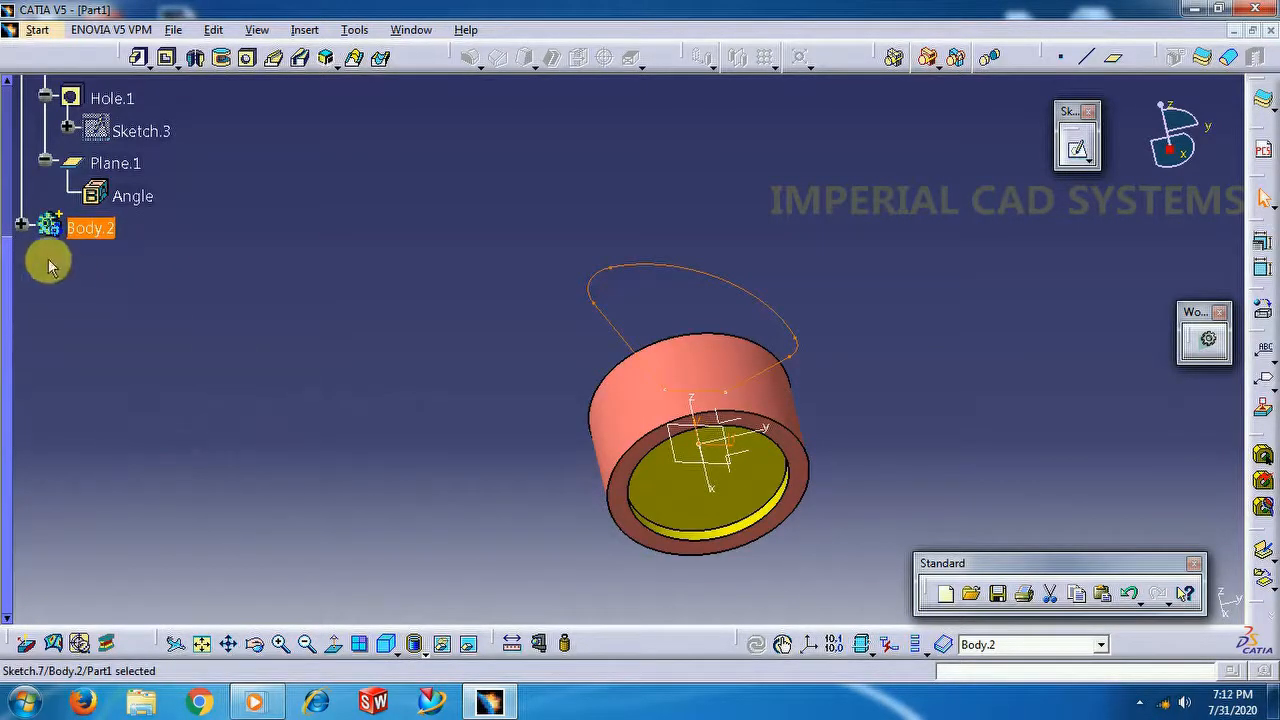
{"action": "left_click", "coordinate": [22, 226]}
{"action": "left_click", "coordinate": [417, 391]}
Show the part's hidden xy plane
{"action": "mouse_move", "coordinate": [417, 391]}
{"action": "middle_mouse_down"}
{"action": "mouse_move", "coordinate": [500, 391]}
{"action": "mouse_move", "coordinate": [543, 330]}
{"action": "mouse_move", "coordinate": [494, 402]}
{"action": "middle_mouse_up"}
{"action": "middle_click_drag", "start_coordinate": [795, 199], "coordinate": [760, 265]}
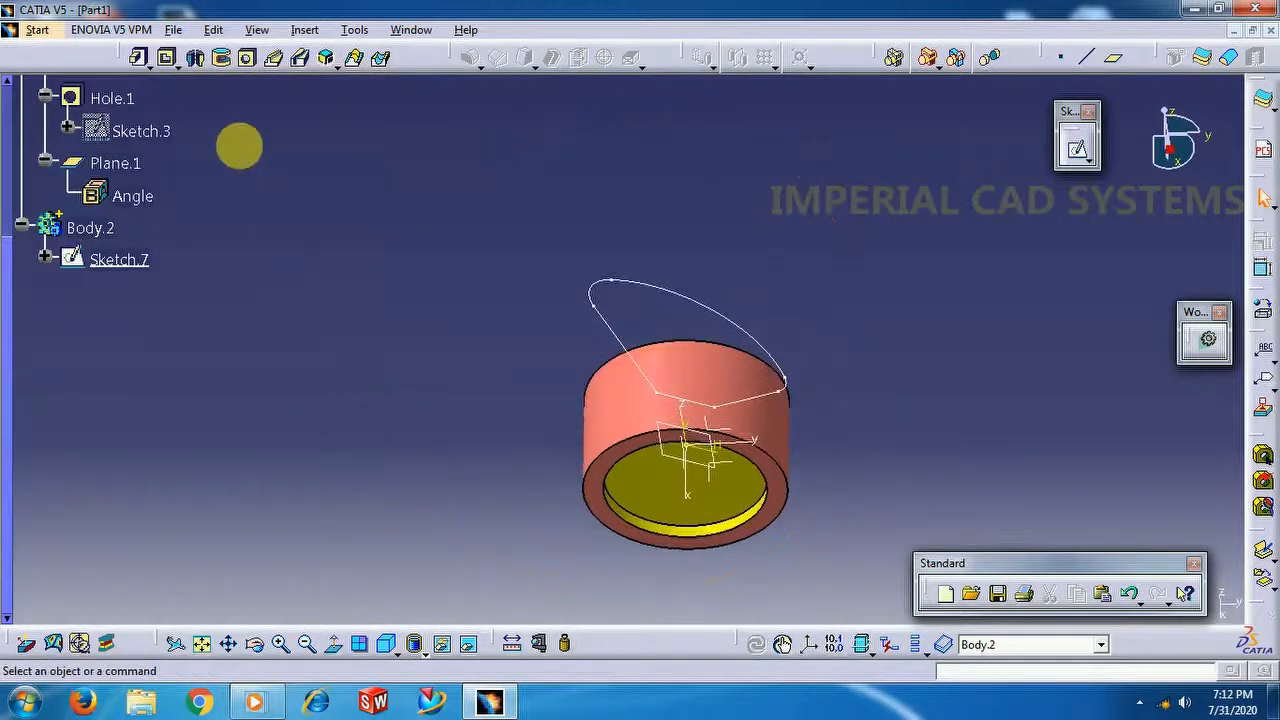
{"action": "middle_click_drag", "start_coordinate": [523, 354], "coordinate": [558, 328]}
{"action": "left_click", "coordinate": [712, 478]}
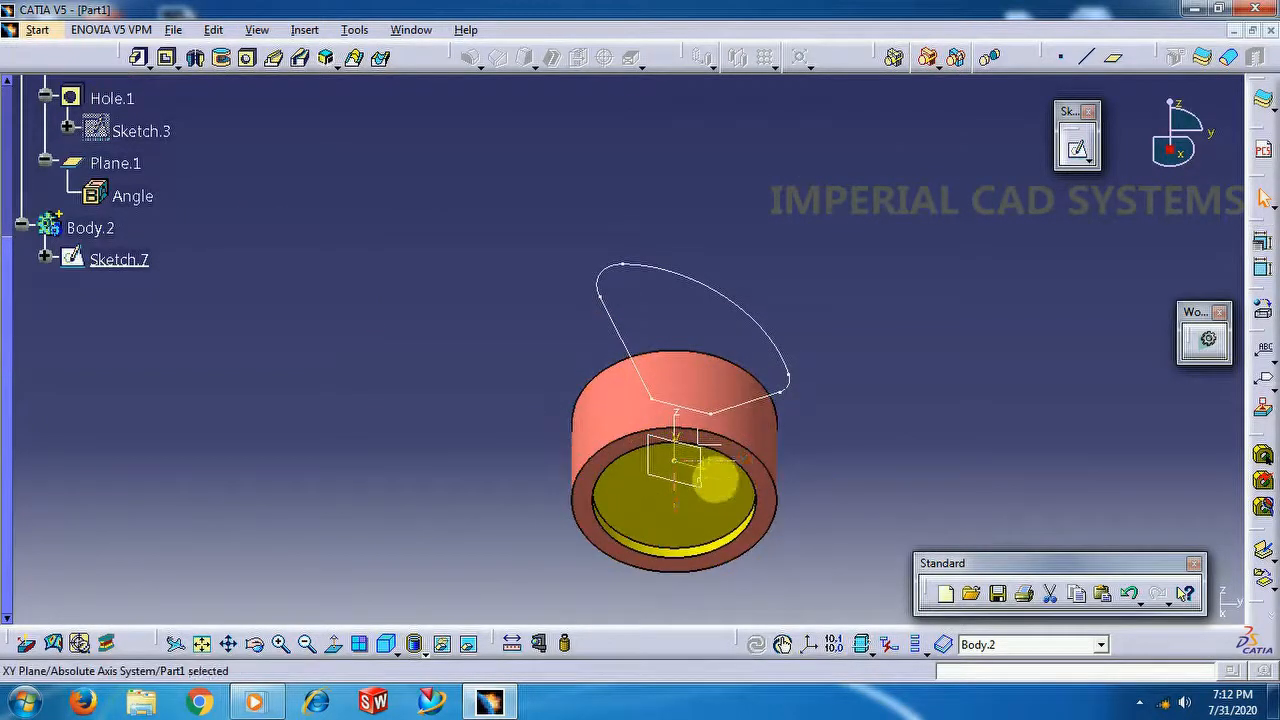
{"action": "left_click", "coordinate": [922, 444]}
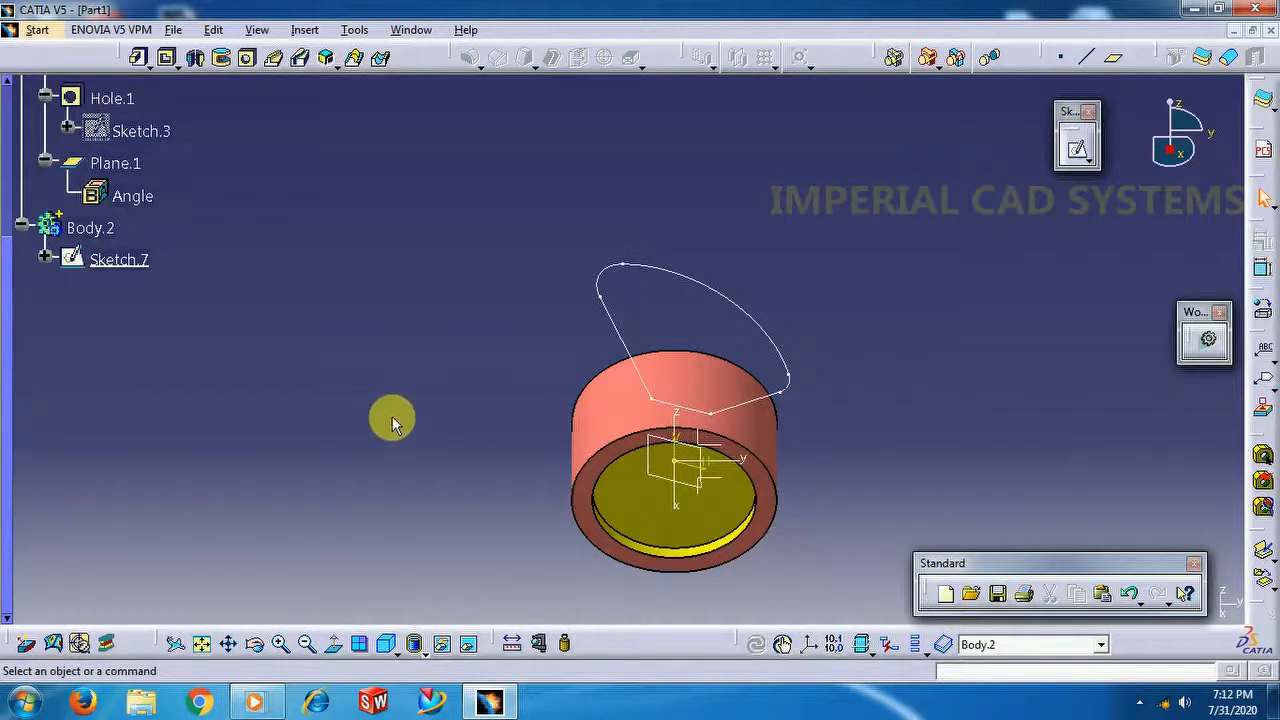
{"action": "middle_click_drag", "start_coordinate": [396, 413], "coordinate": [372, 352]}
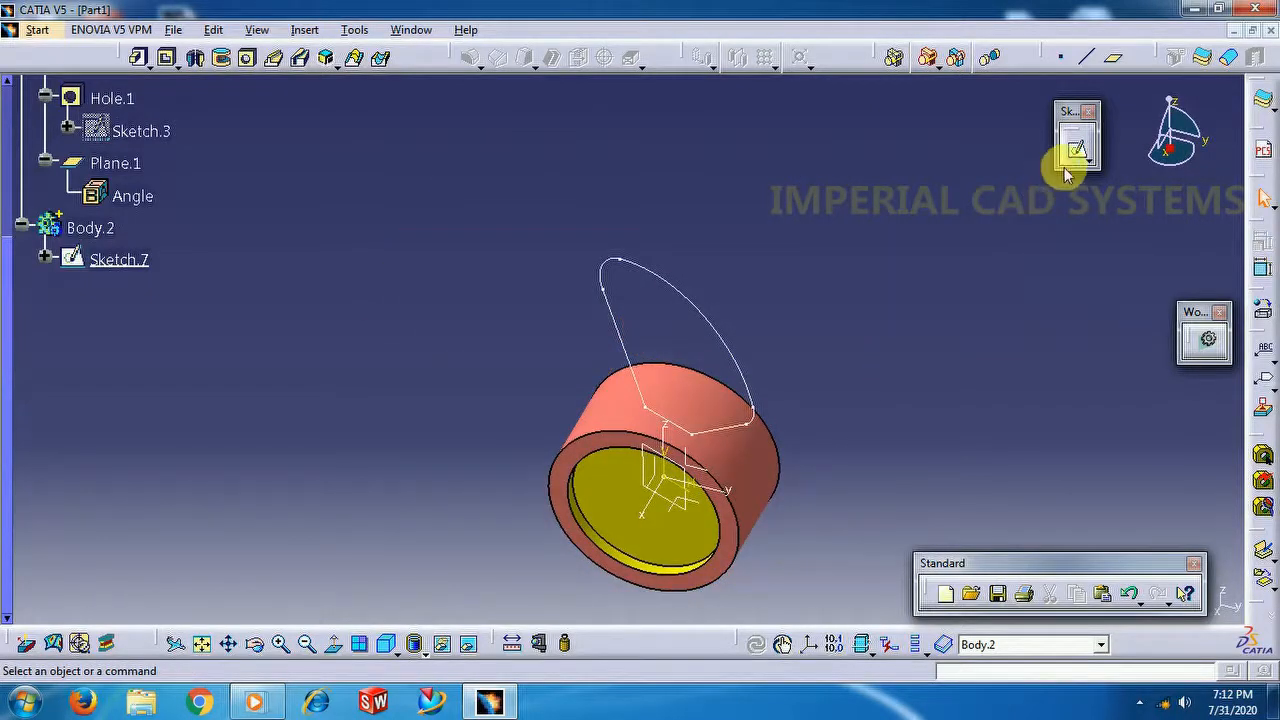
{"action": "scroll", "coordinate": [453, 233], "scroll_direction": "up", "scroll_amount": 5}
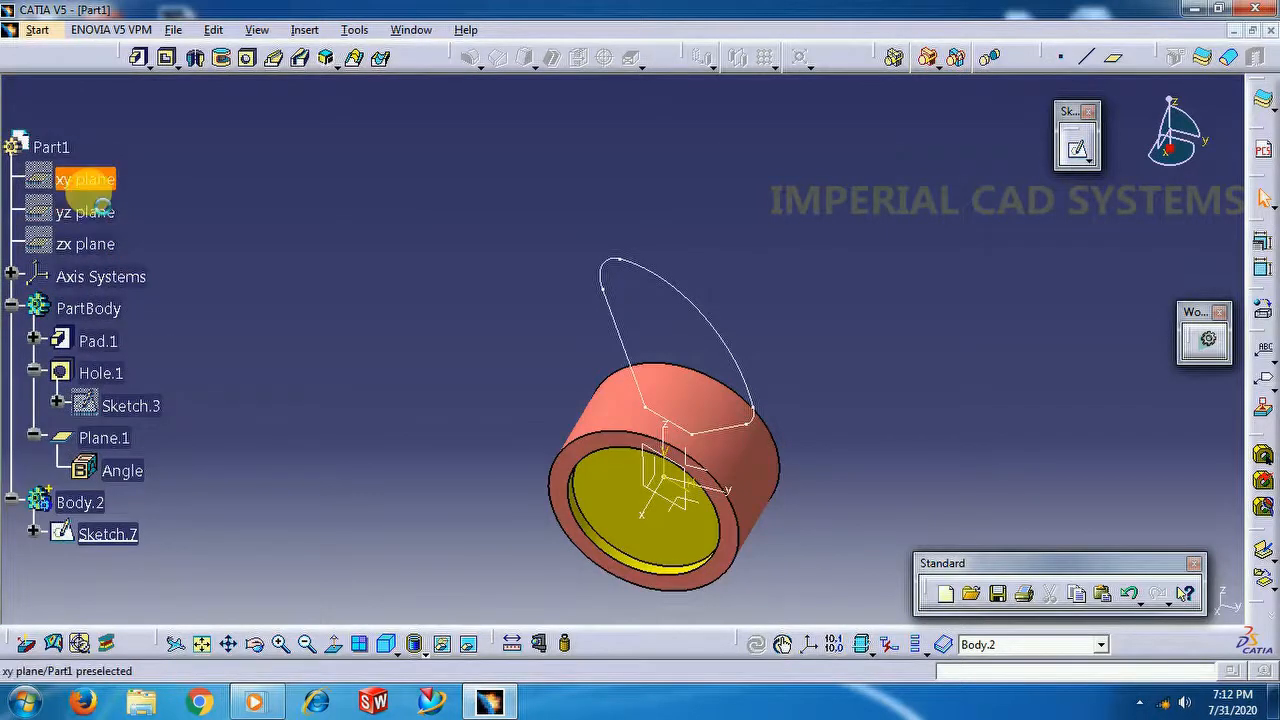
{"action": "right_click", "coordinate": [88, 194]}
{"action": "left_click", "coordinate": [127, 250]}
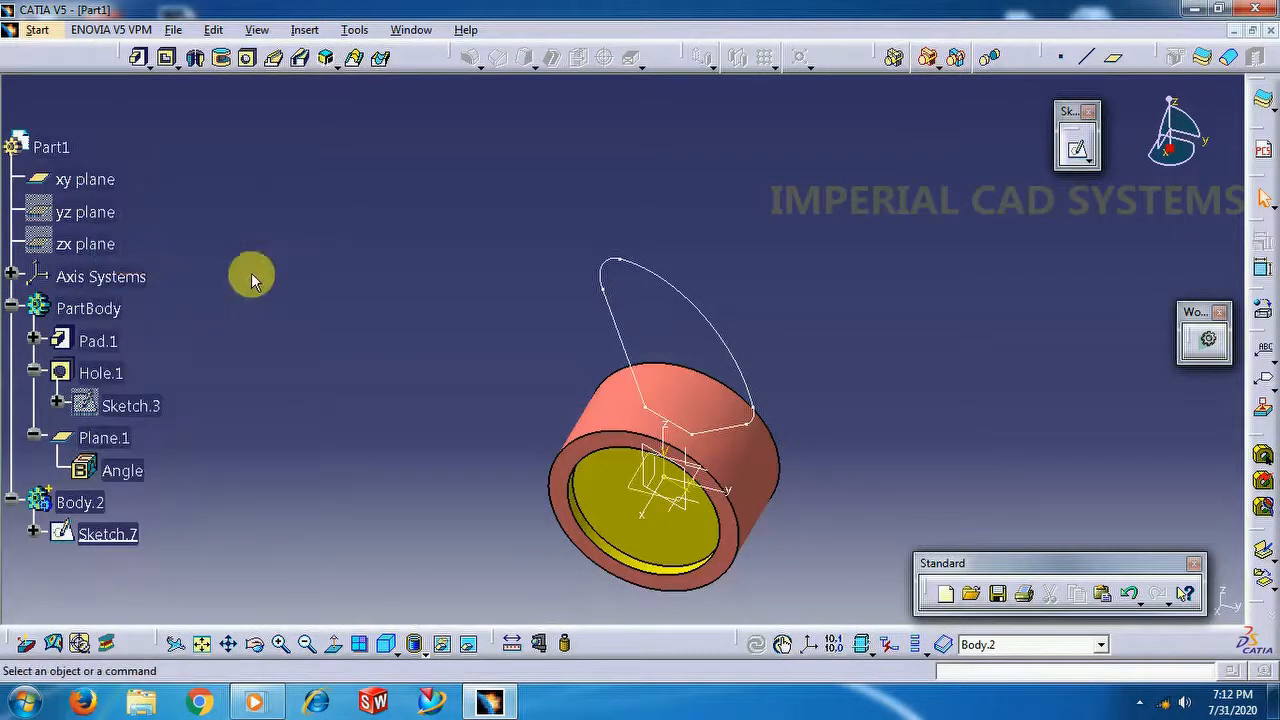
Start a new sketch on the xy plane within Body.2
{"action": "middle_click_drag", "start_coordinate": [477, 337], "coordinate": [557, 521]}
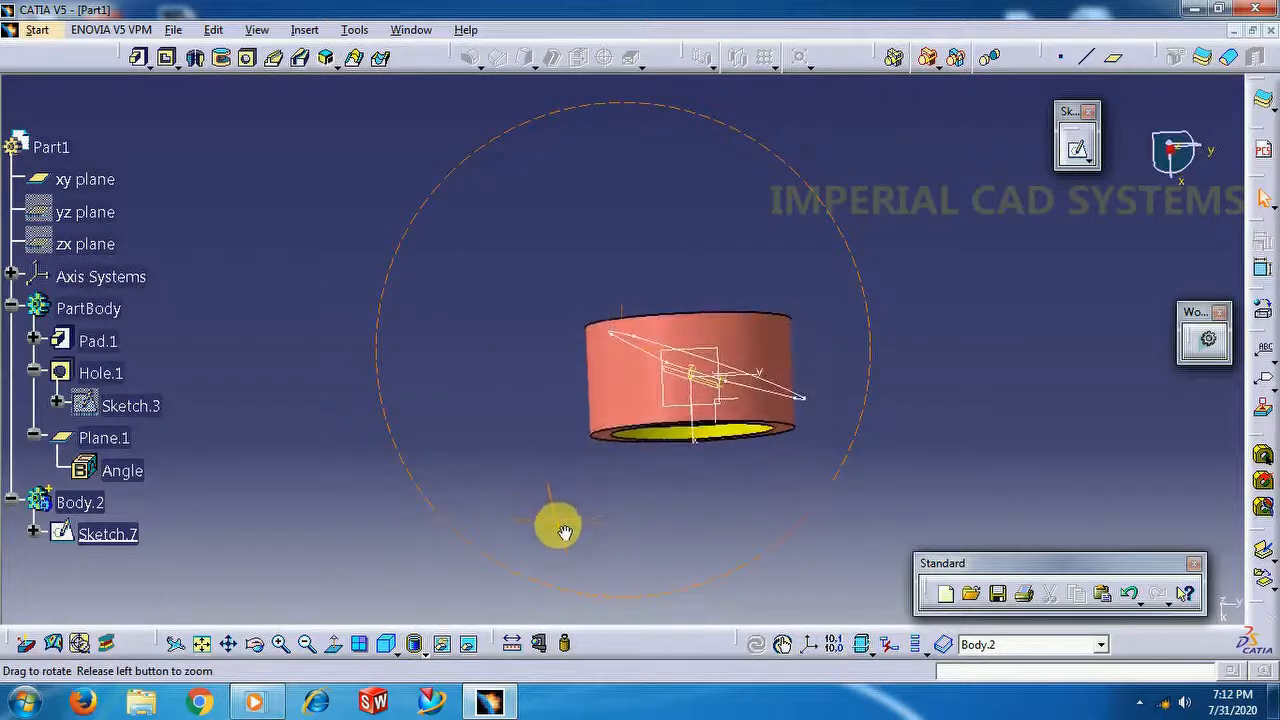
{"action": "left_click", "coordinate": [680, 410]}
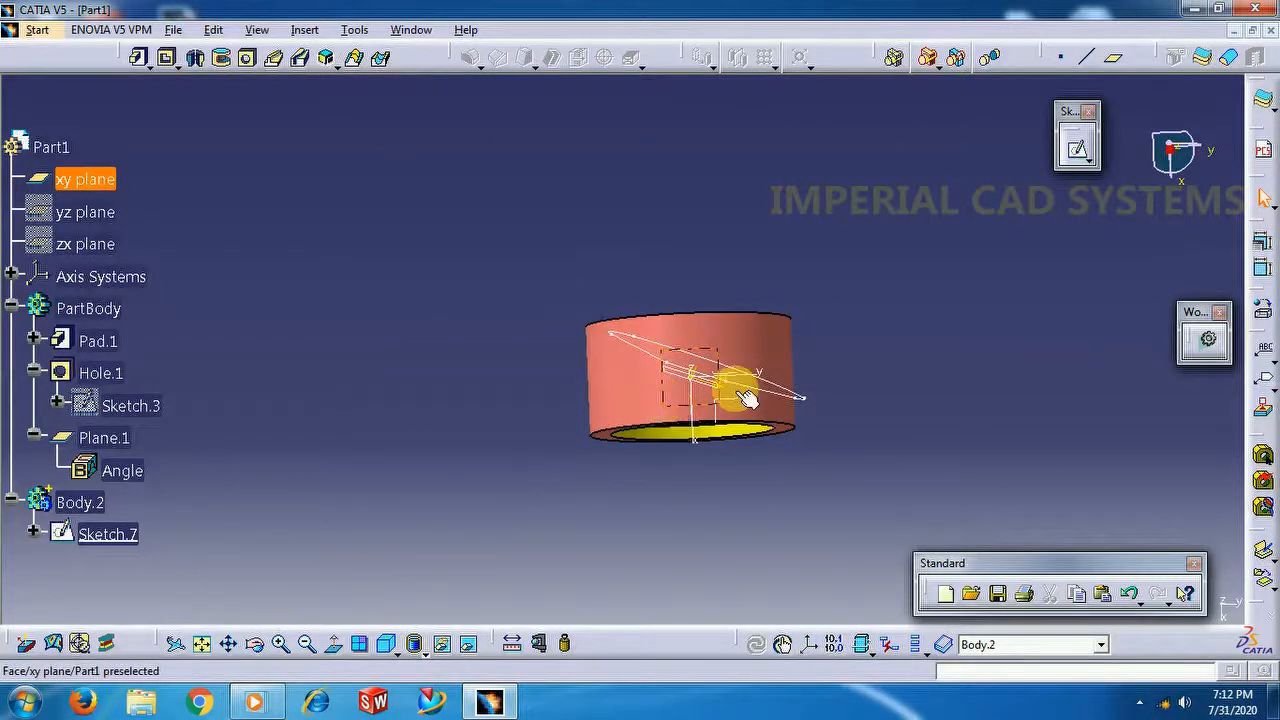
{"action": "left_click", "coordinate": [1078, 150]}
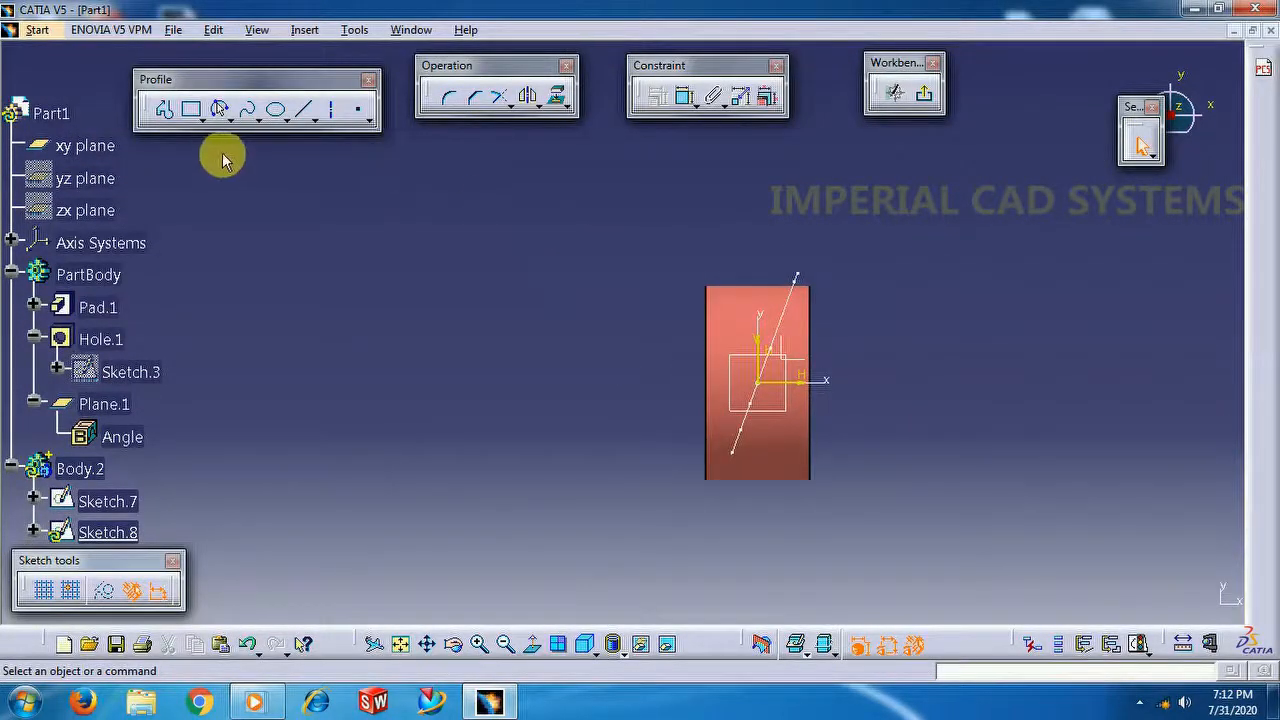
Draw a three-point arc of about 72 mm radius spanning the hub's full height and shift it sideways closer to the origin
{"action": "left_click", "coordinate": [222, 110]}
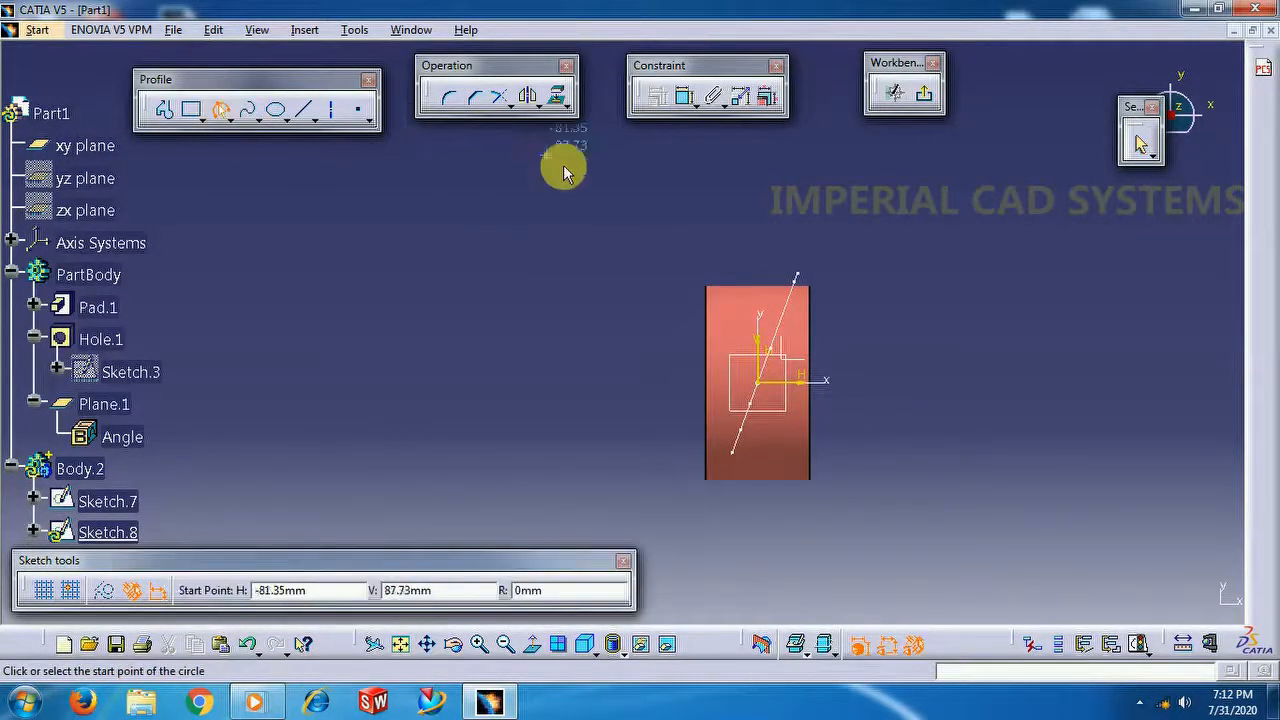
{"action": "left_click", "coordinate": [737, 258]}
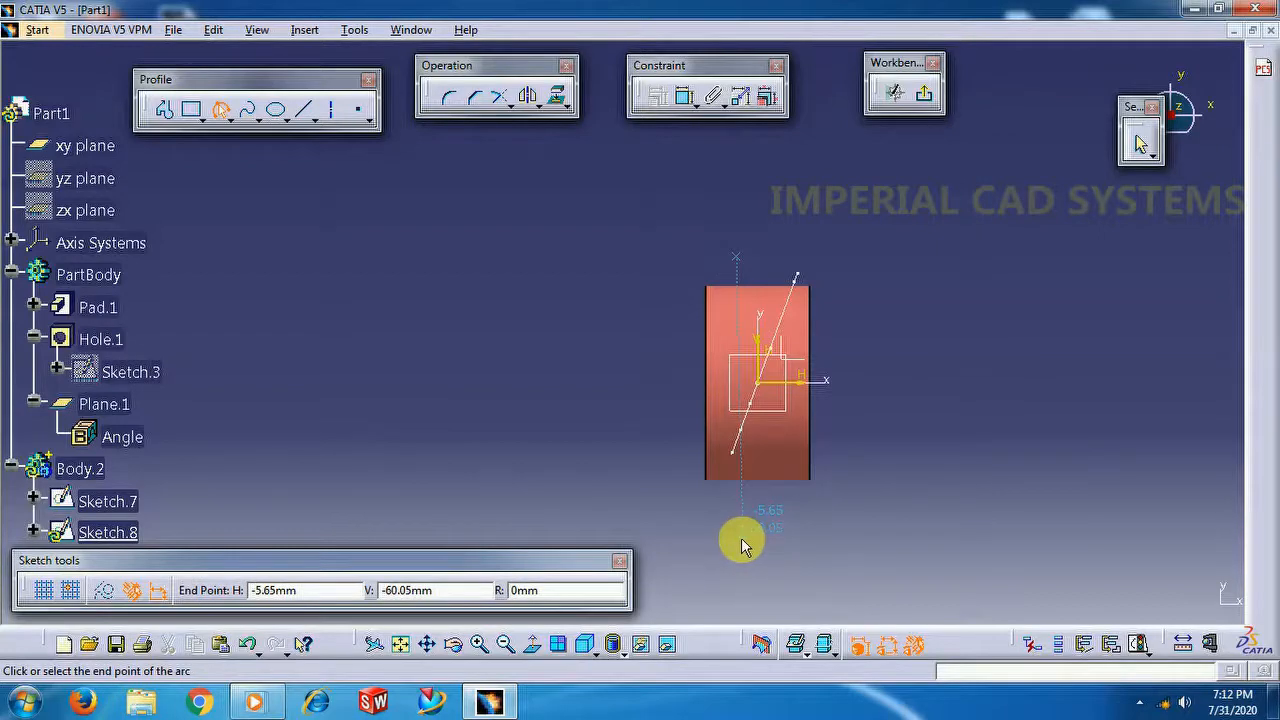
{"action": "left_click", "coordinate": [735, 543]}
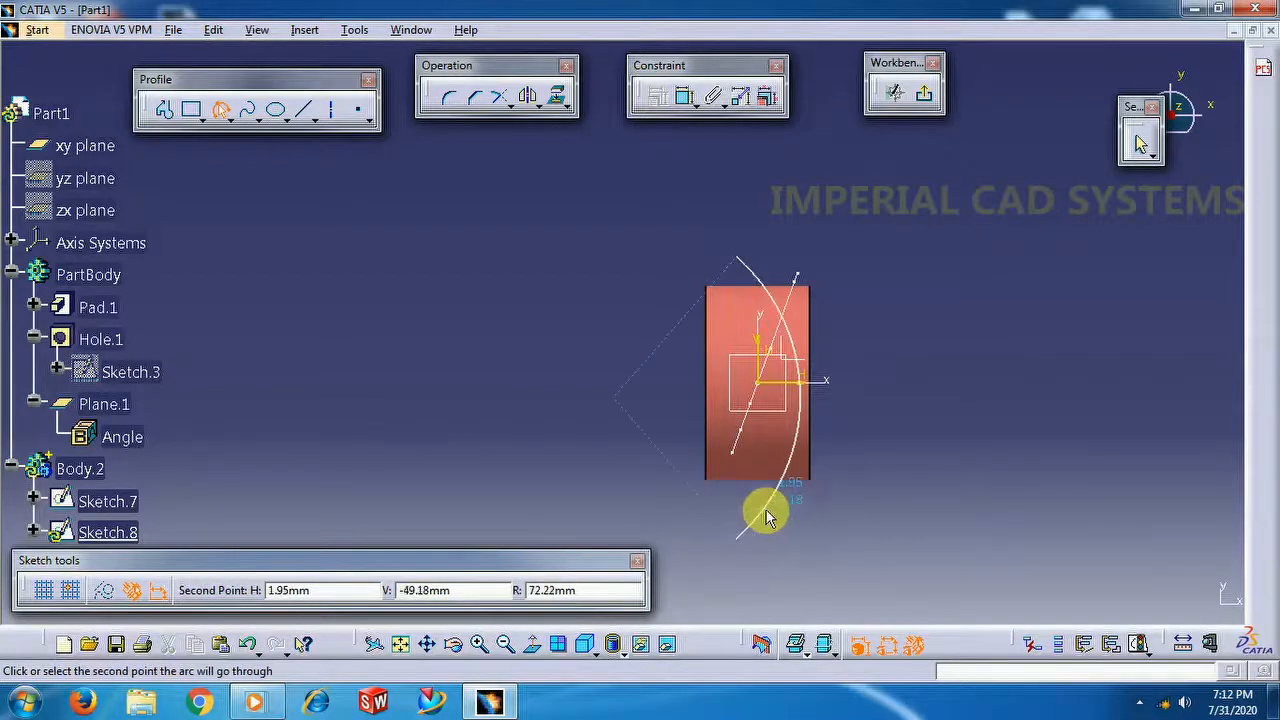
{"action": "left_click", "coordinate": [767, 516]}
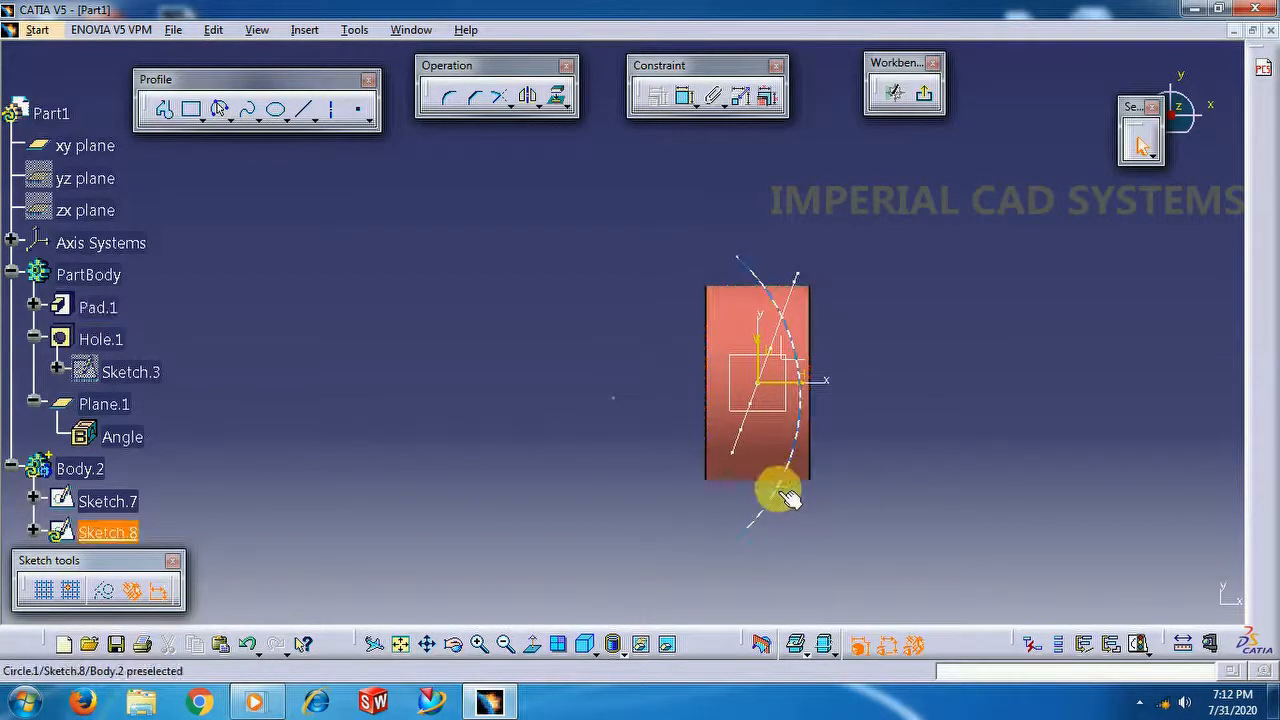
{"action": "left_click_drag", "start_coordinate": [776, 492], "coordinate": [765, 500]}
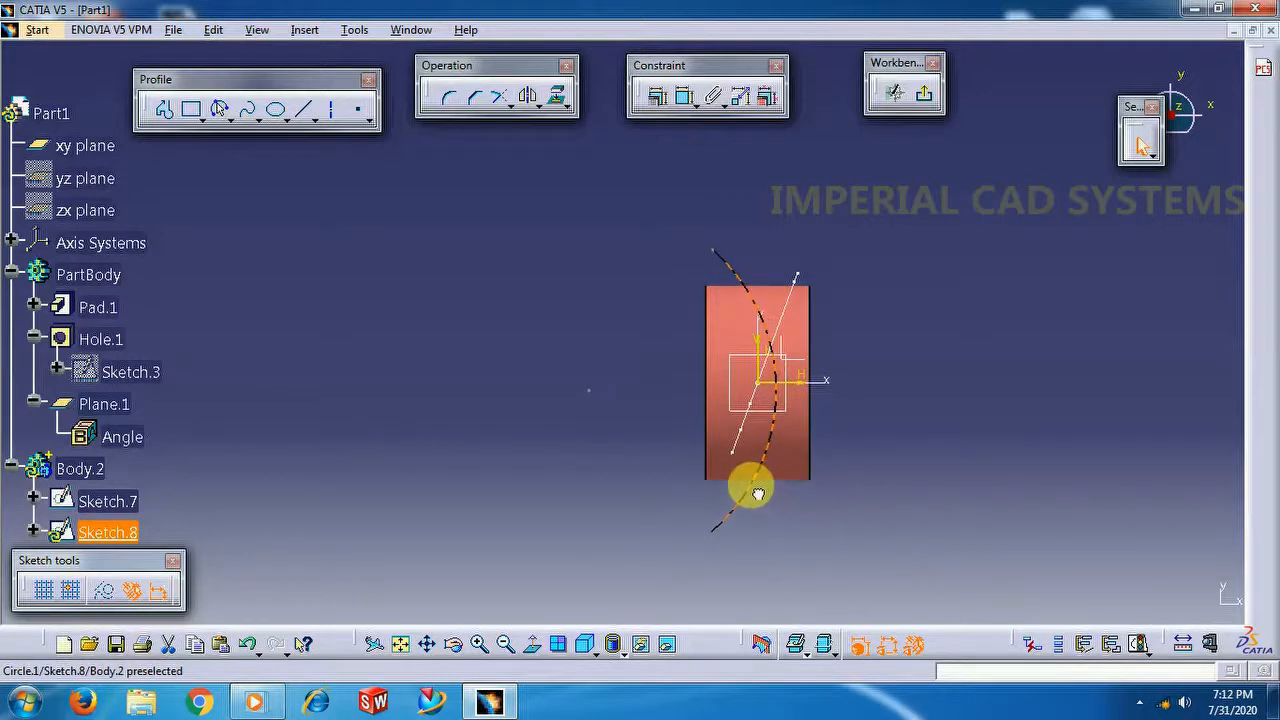
{"action": "left_click", "coordinate": [880, 358]}
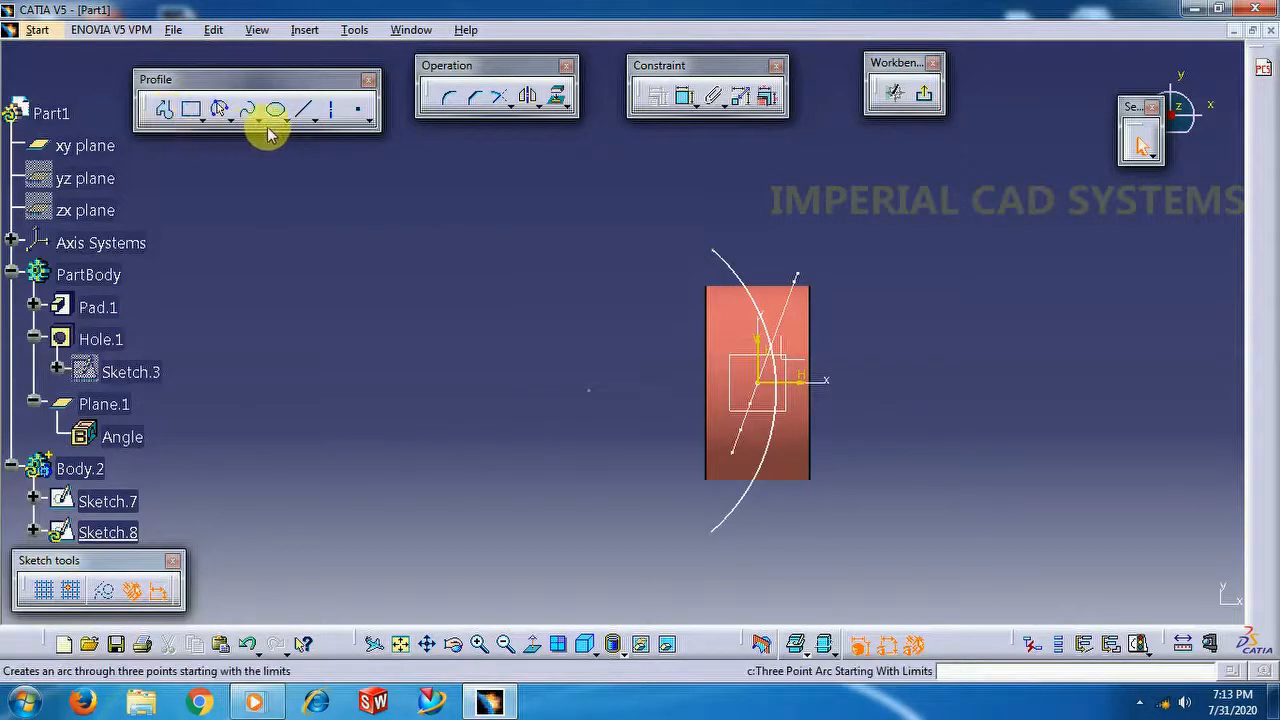
Offset the arc outward to make a parallel copy and narrow the spacing between the two arcs
{"action": "left_click", "coordinate": [534, 102]}
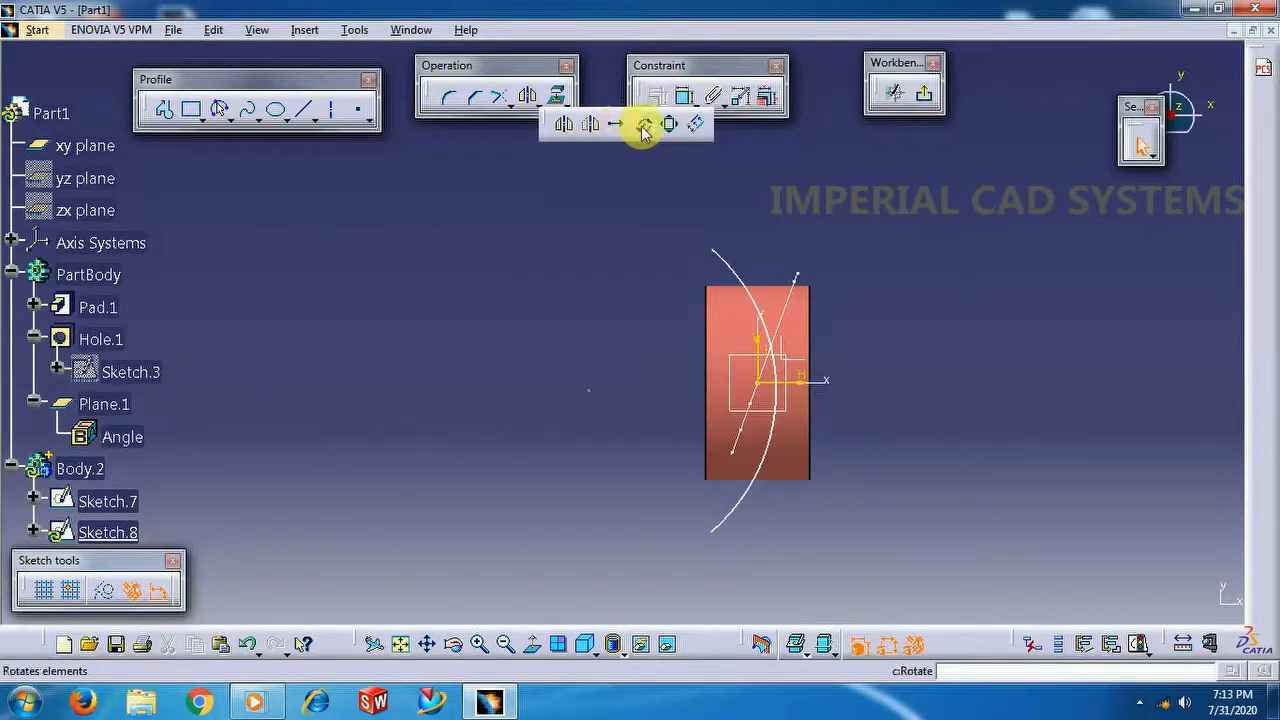
{"action": "left_click", "coordinate": [695, 131]}
{"action": "left_click", "coordinate": [735, 266]}
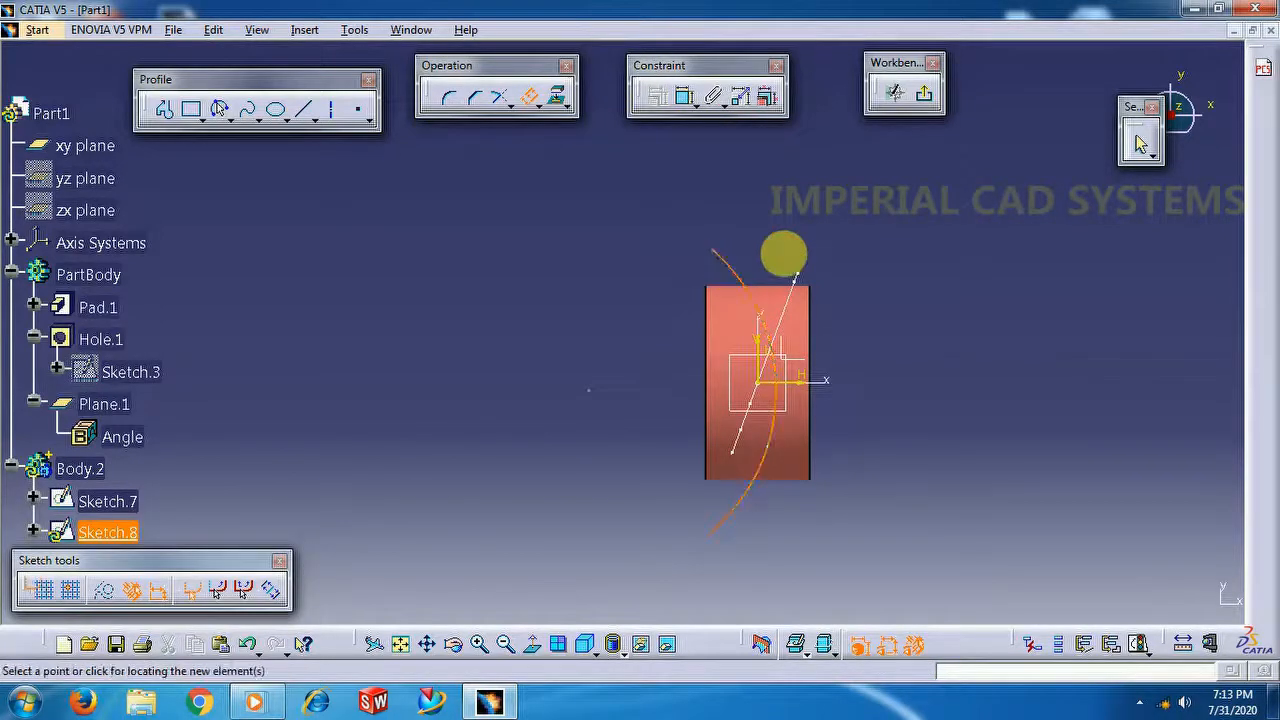
{"action": "left_click", "coordinate": [757, 268]}
{"action": "mouse_move", "coordinate": [874, 502]}
{"action": "middle_mouse_down"}
{"action": "mouse_move", "coordinate": [863, 571]}
{"action": "mouse_move", "coordinate": [914, 351]}
{"action": "mouse_move", "coordinate": [892, 453]}
{"action": "mouse_move", "coordinate": [866, 451]}
{"action": "mouse_move", "coordinate": [868, 484]}
{"action": "middle_mouse_up"}
{"action": "mouse_move", "coordinate": [792, 523]}
{"action": "left_mouse_down"}
{"action": "mouse_move", "coordinate": [811, 525]}
{"action": "mouse_move", "coordinate": [786, 527]}
{"action": "mouse_move", "coordinate": [775, 462]}
{"action": "mouse_move", "coordinate": [795, 412]}
{"action": "left_mouse_up"}
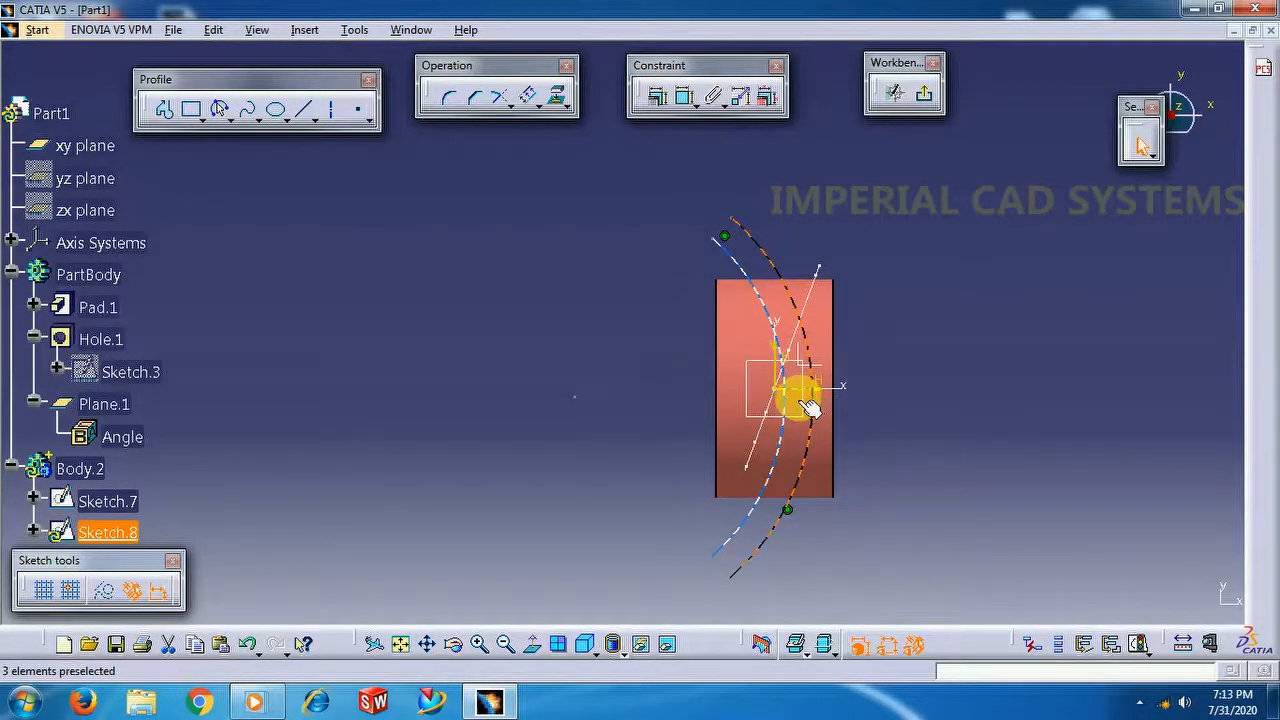
{"action": "double_click", "coordinate": [803, 403]}
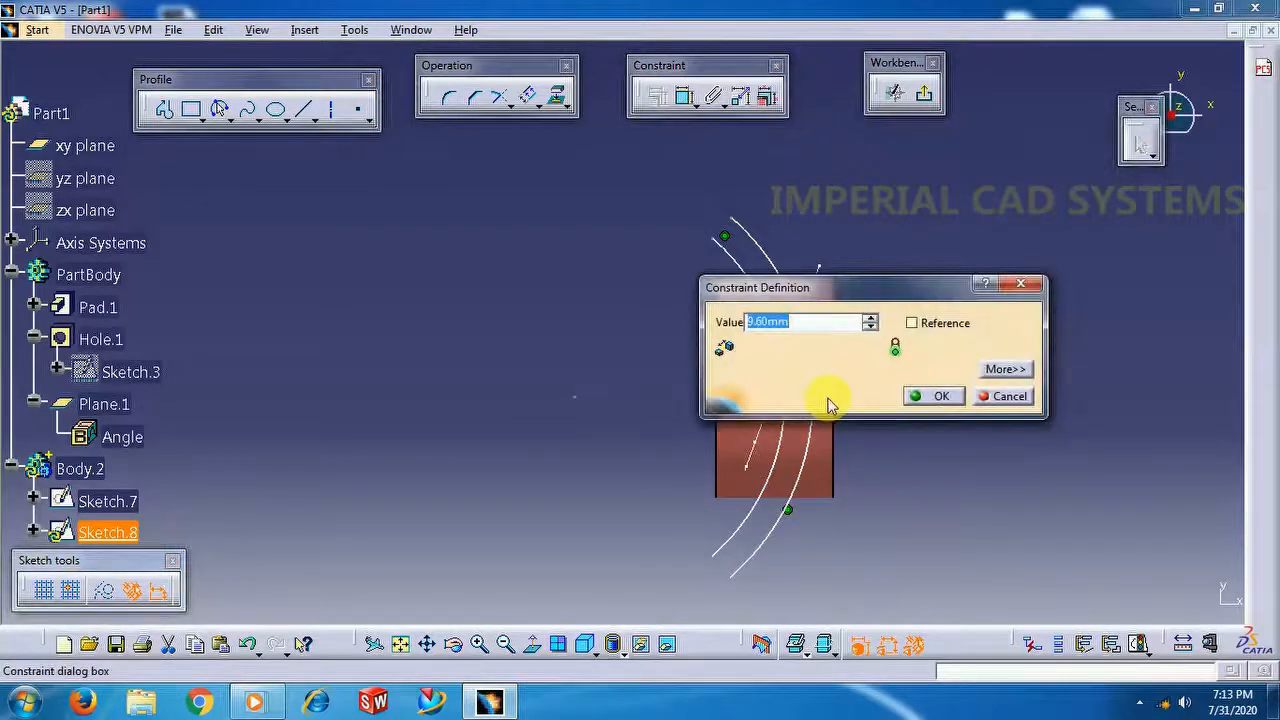
{"action": "key", "text": "Return"}
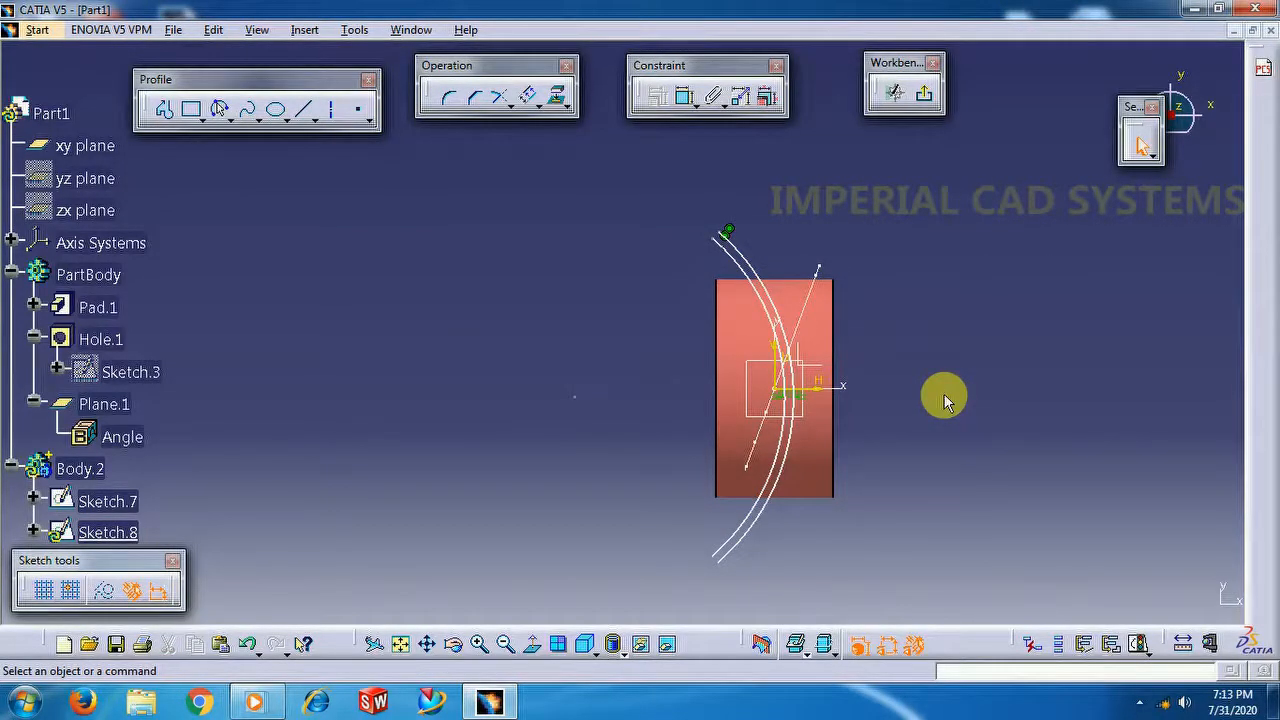
{"action": "left_click", "coordinate": [946, 360]}
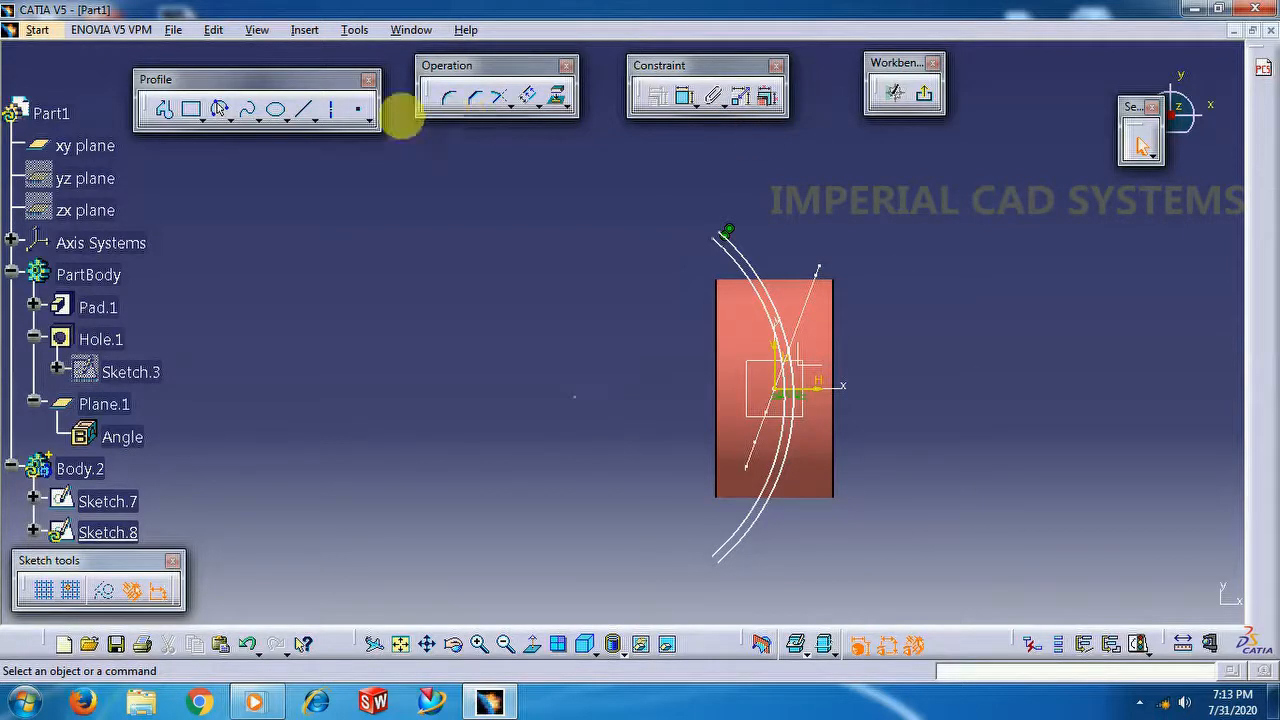
Join the two arcs with short horizontal lines near both ends, one just above and one just below the hub outline
{"action": "left_click", "coordinate": [300, 116]}
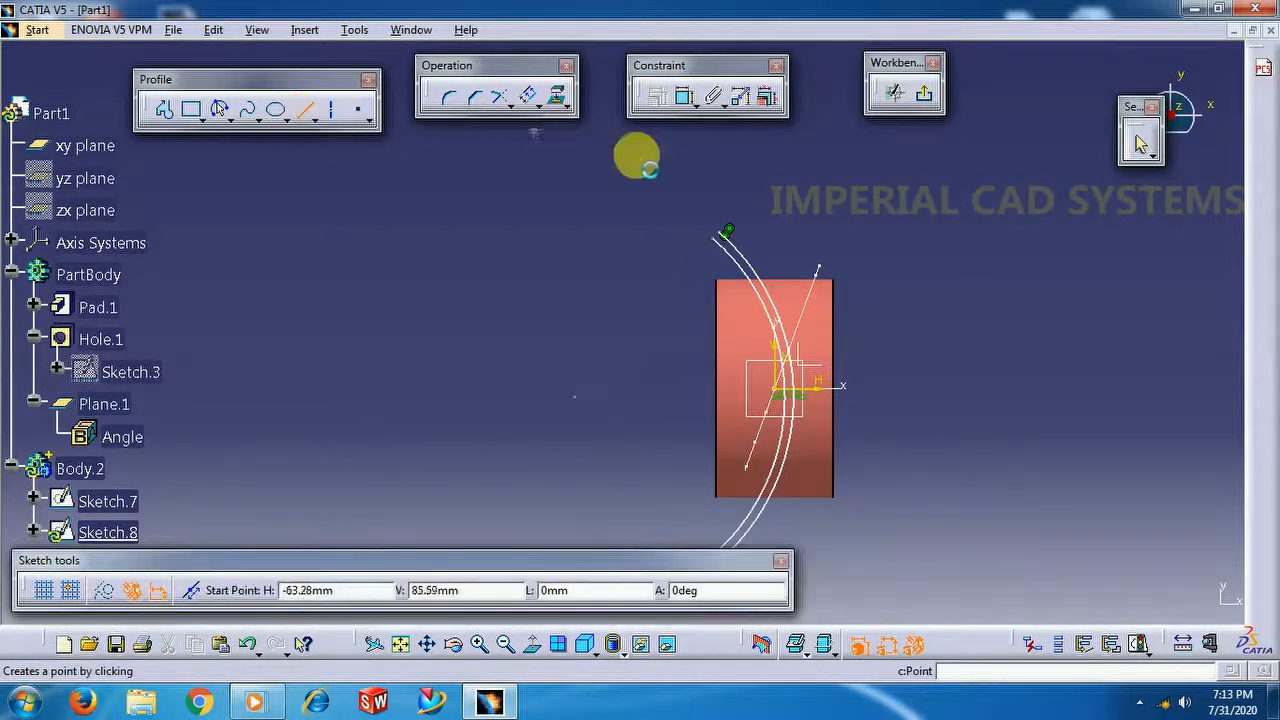
{"action": "left_click", "coordinate": [728, 270]}
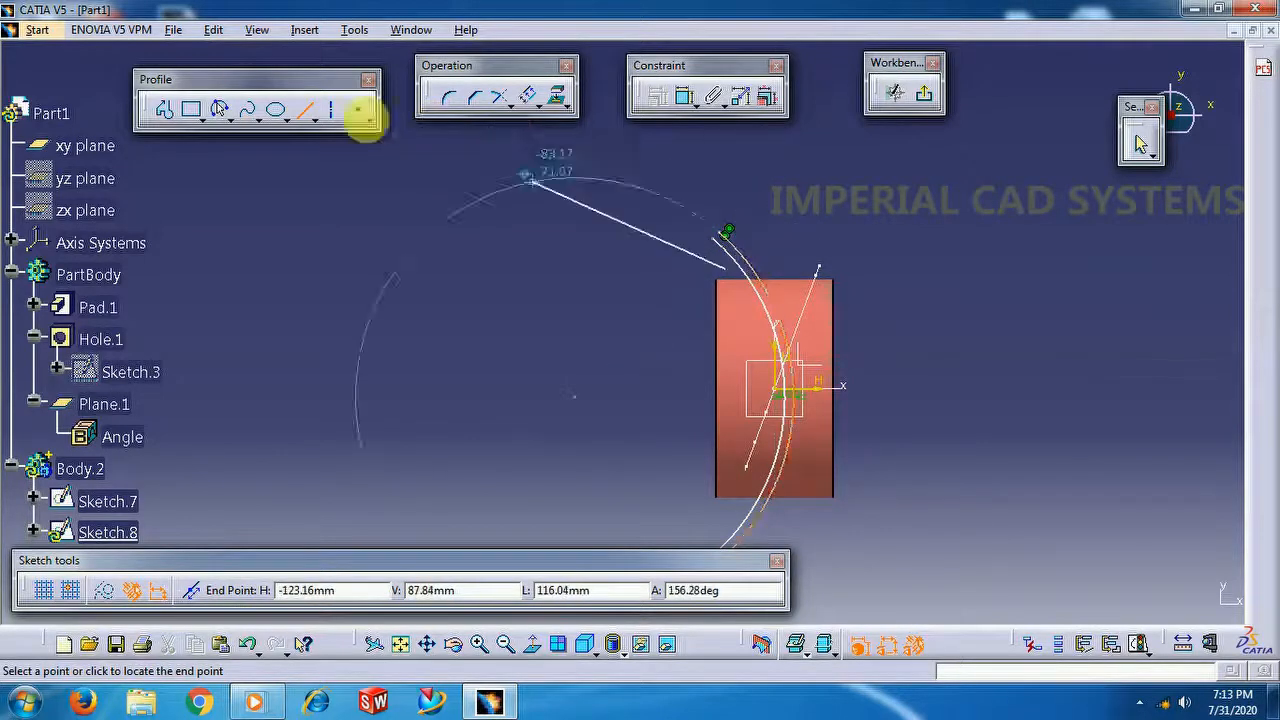
{"action": "left_click", "coordinate": [305, 110]}
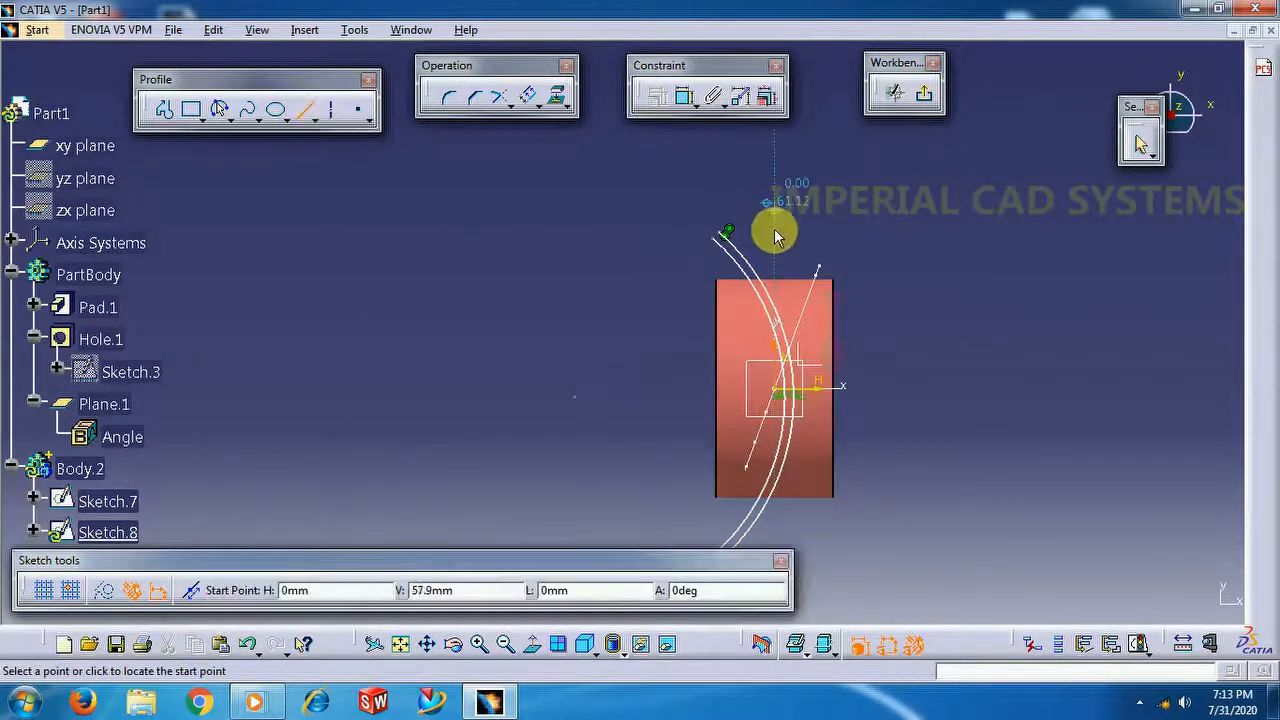
{"action": "left_click", "coordinate": [740, 268]}
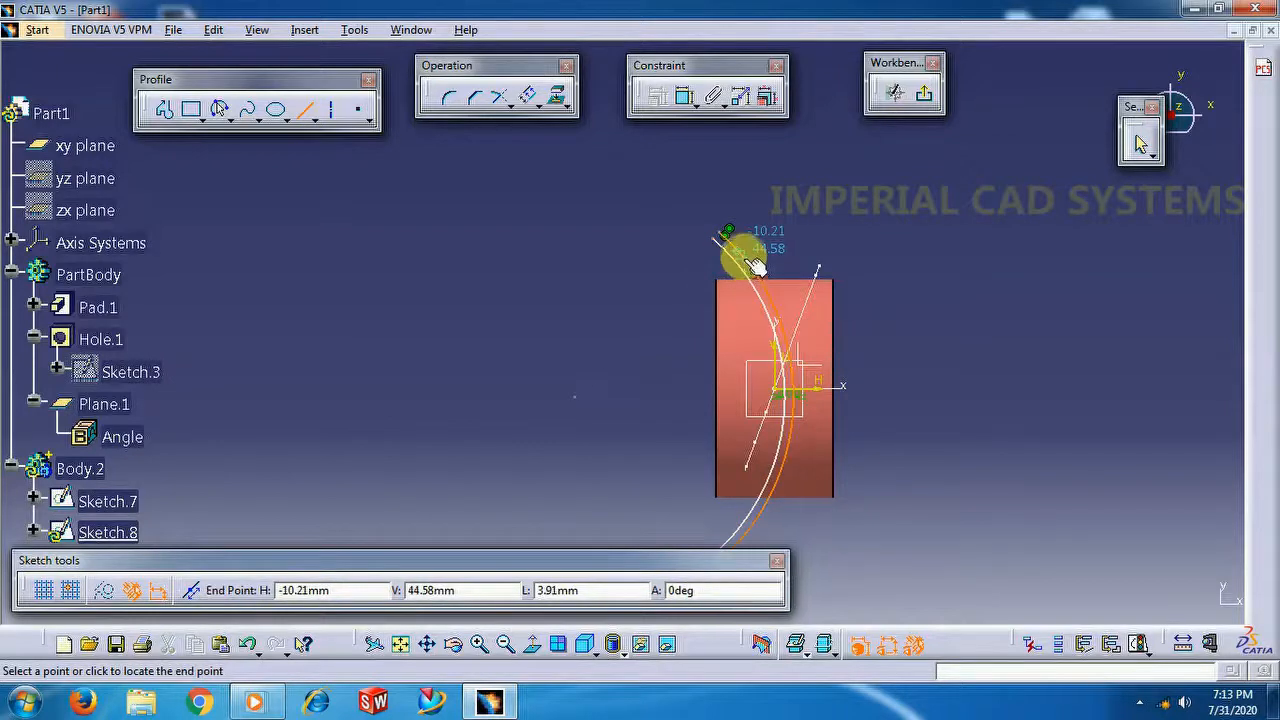
{"action": "left_click", "coordinate": [755, 262]}
{"action": "middle_click_drag", "start_coordinate": [986, 349], "coordinate": [987, 262]}
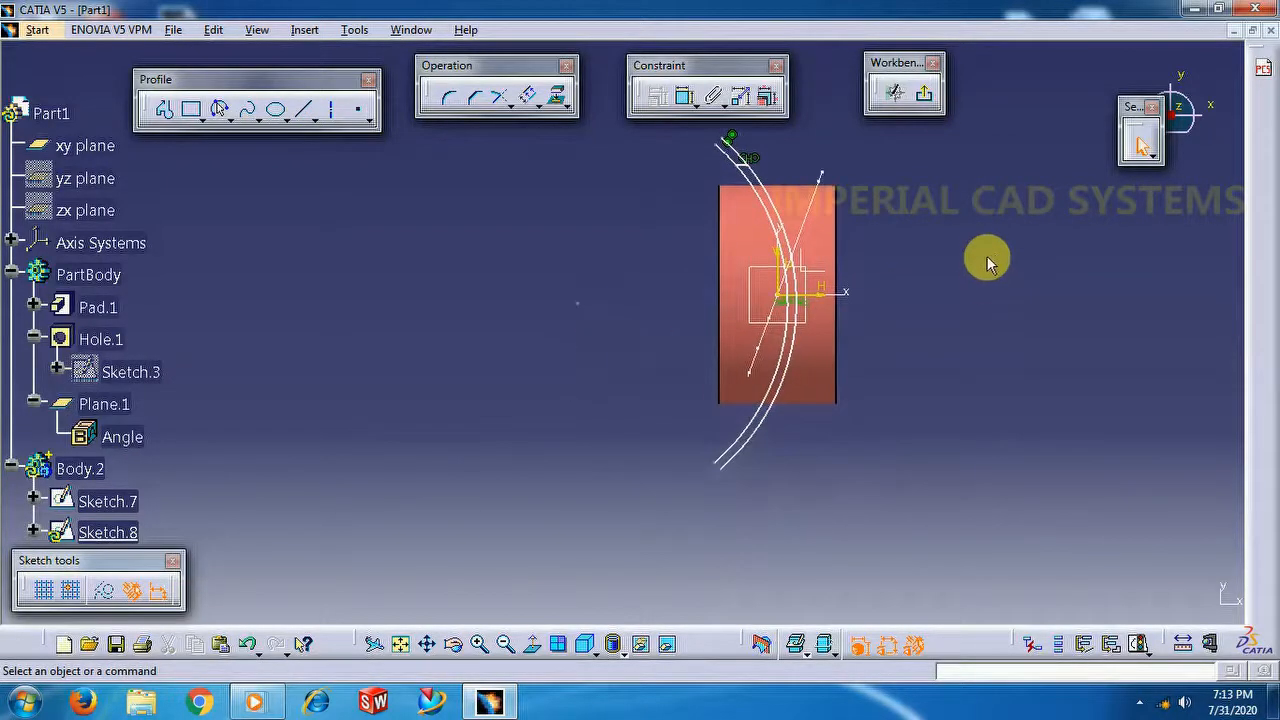
{"action": "left_click", "coordinate": [307, 112]}
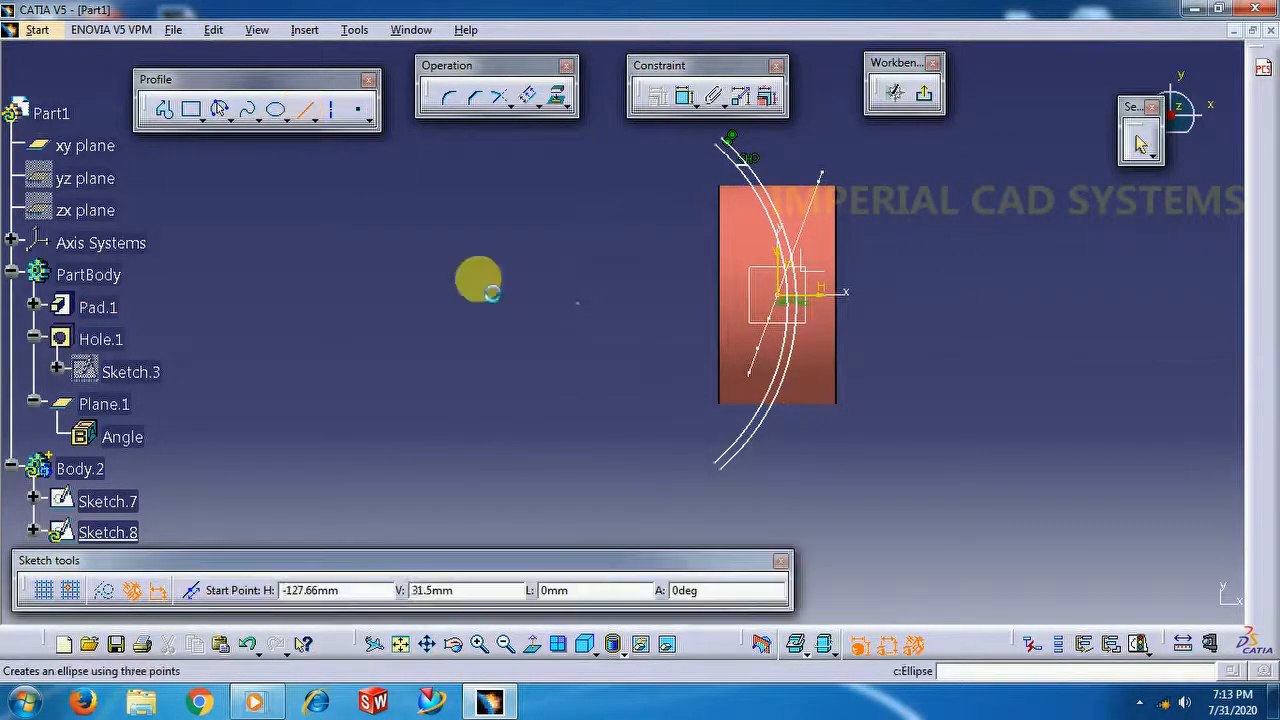
{"action": "left_click", "coordinate": [762, 428]}
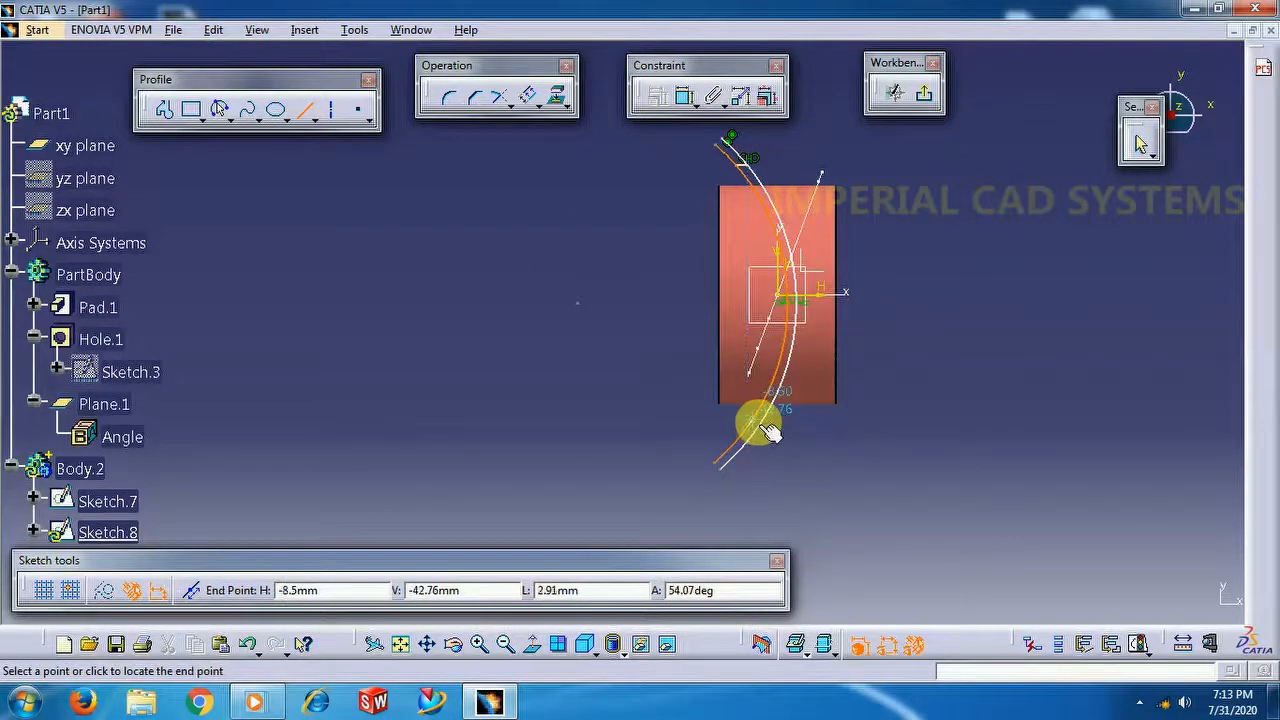
{"action": "left_click", "coordinate": [772, 434]}
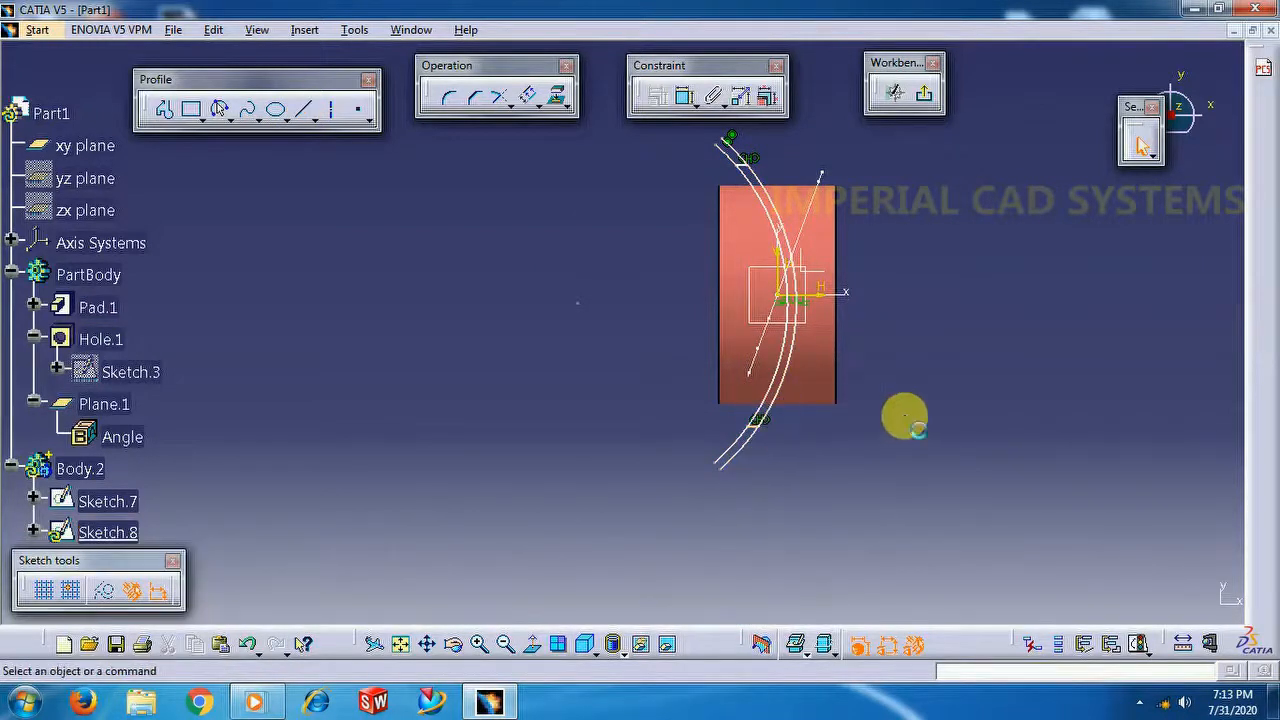
Trim the arc ends extending beyond both connecting lines to leave a closed curved strip
{"action": "left_click", "coordinate": [510, 104]}
{"action": "left_click", "coordinate": [586, 126]}
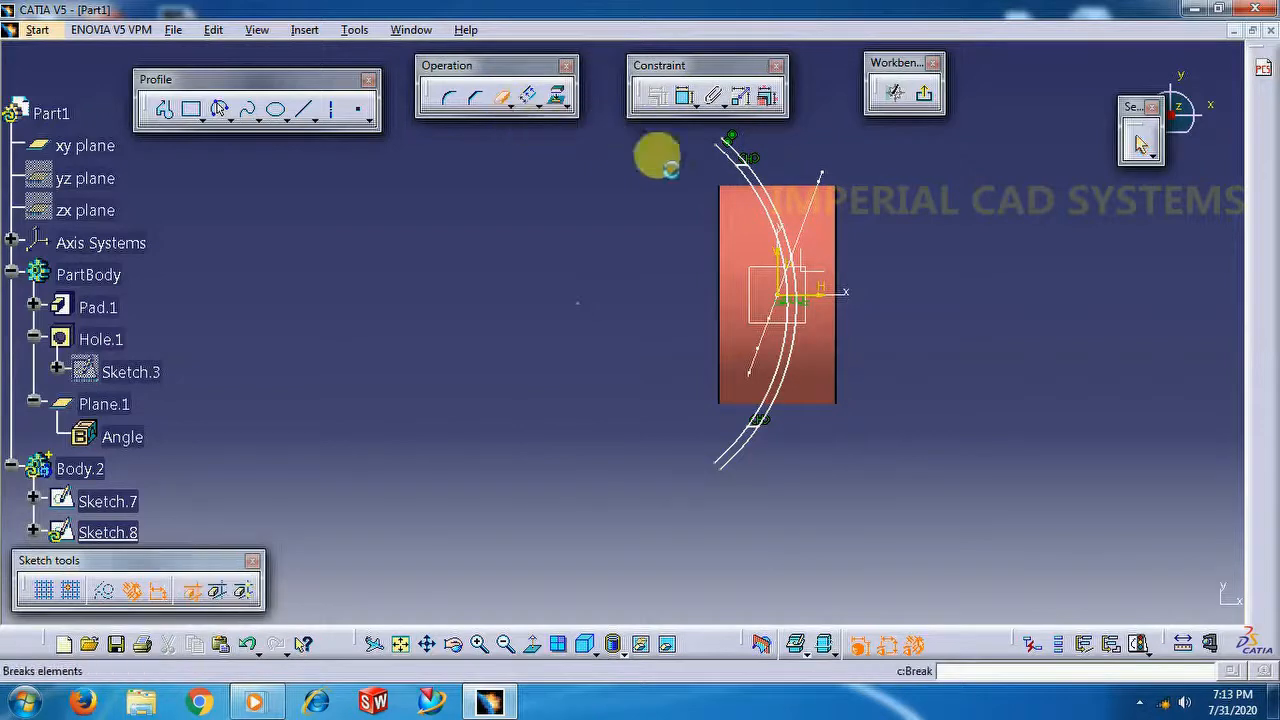
{"action": "left_click", "coordinate": [758, 449]}
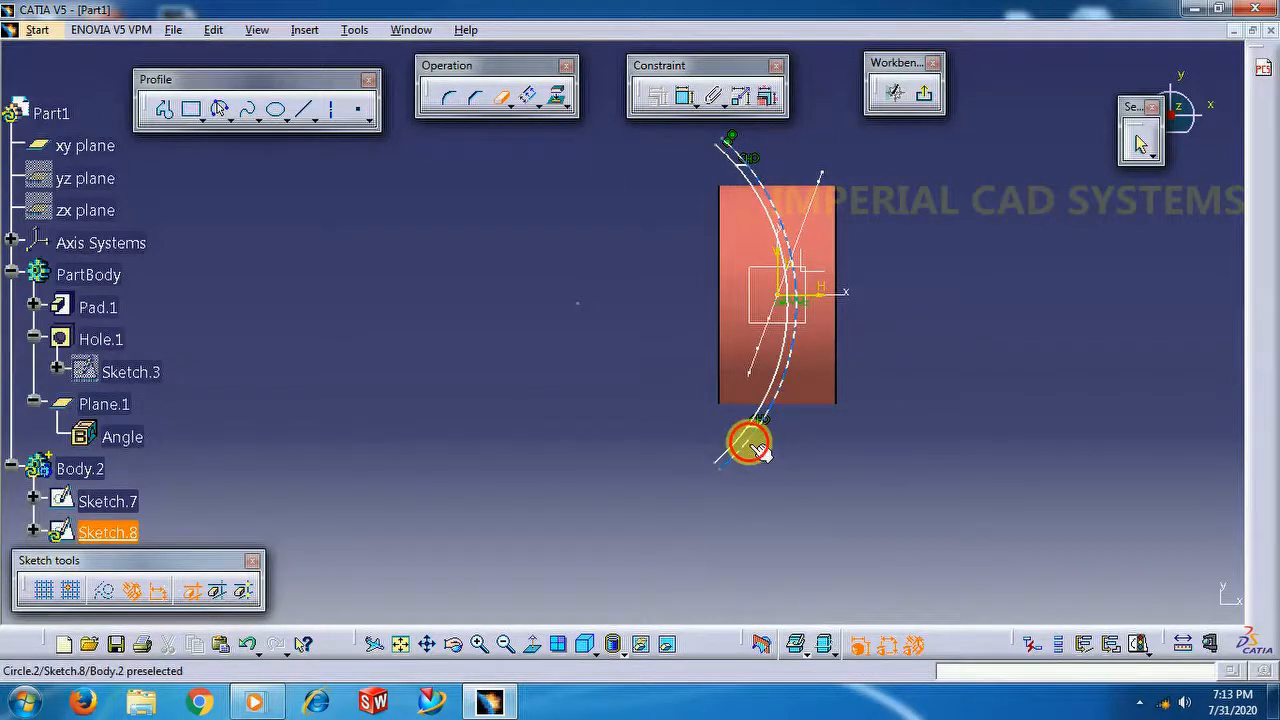
{"action": "left_click", "coordinate": [736, 156]}
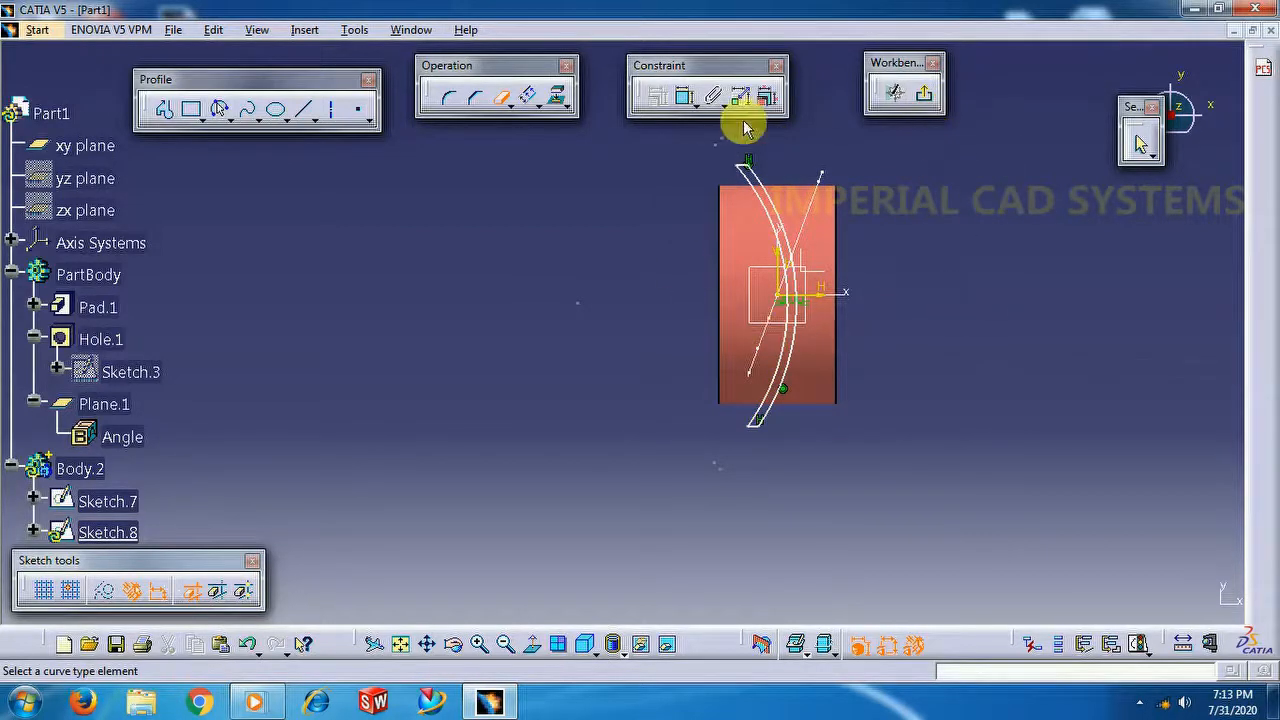
Dimension the inner arc's radius and set it to 100 mm
{"action": "left_click", "coordinate": [684, 96]}
{"action": "left_click", "coordinate": [780, 235]}
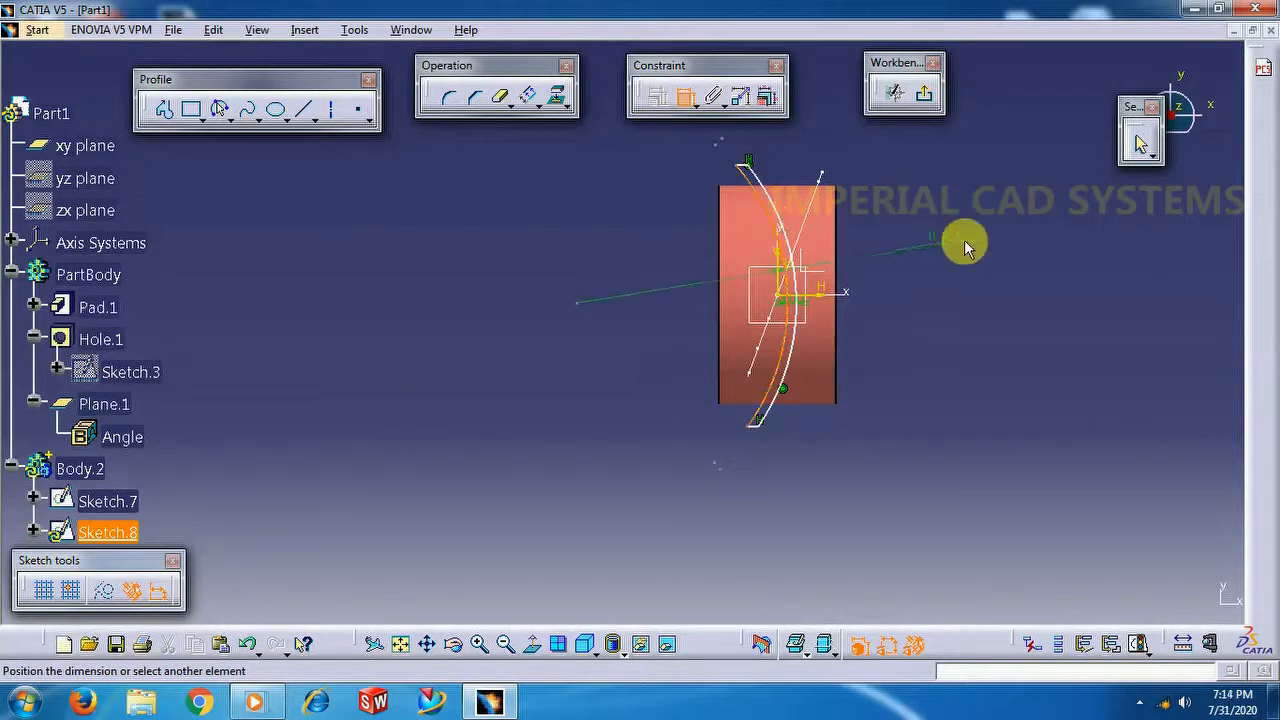
{"action": "left_click", "coordinate": [955, 239]}
{"action": "double_click", "coordinate": [975, 237]}
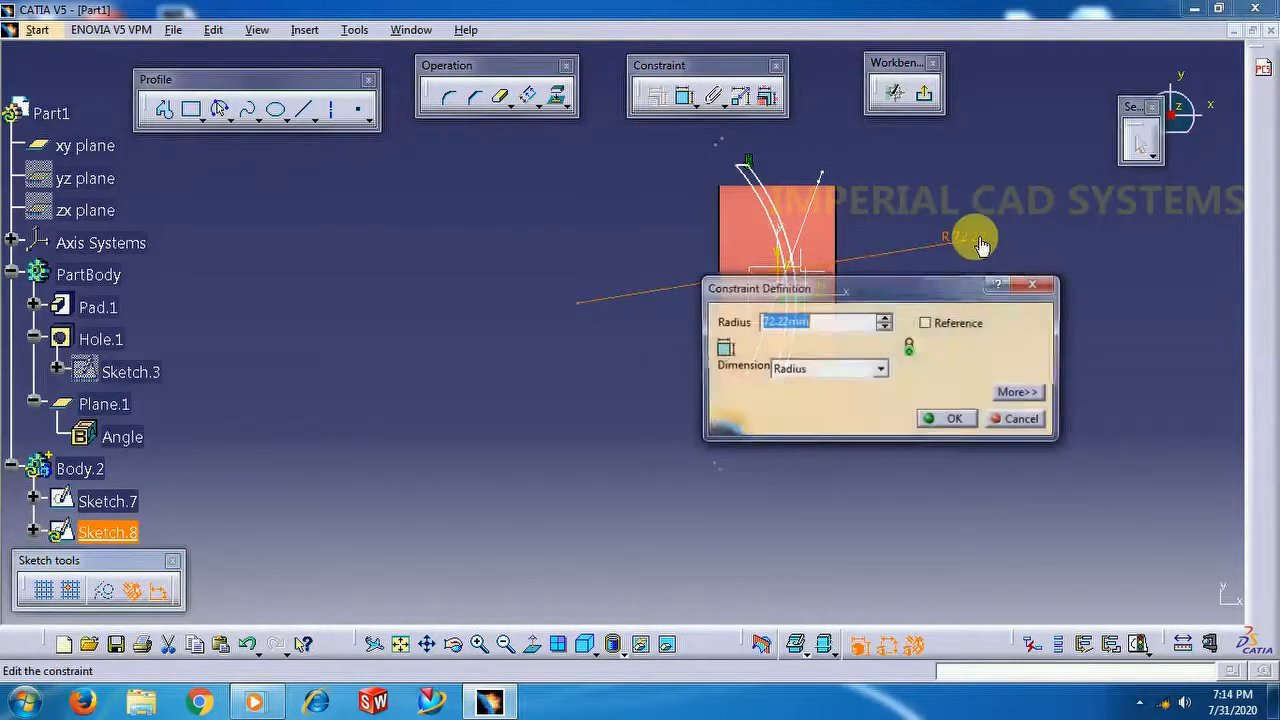
{"action": "key", "text": "Return"}
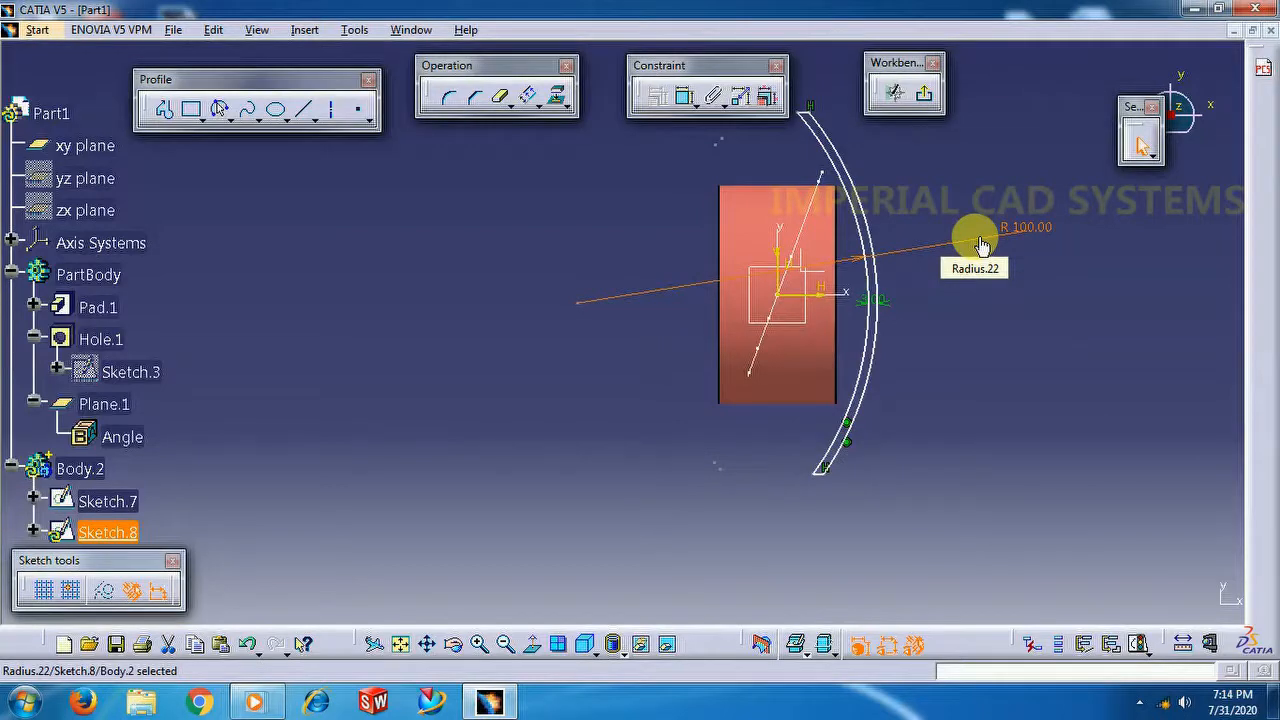
Set the inner arc's radius to 75 mm
{"action": "double_click", "coordinate": [1015, 237]}
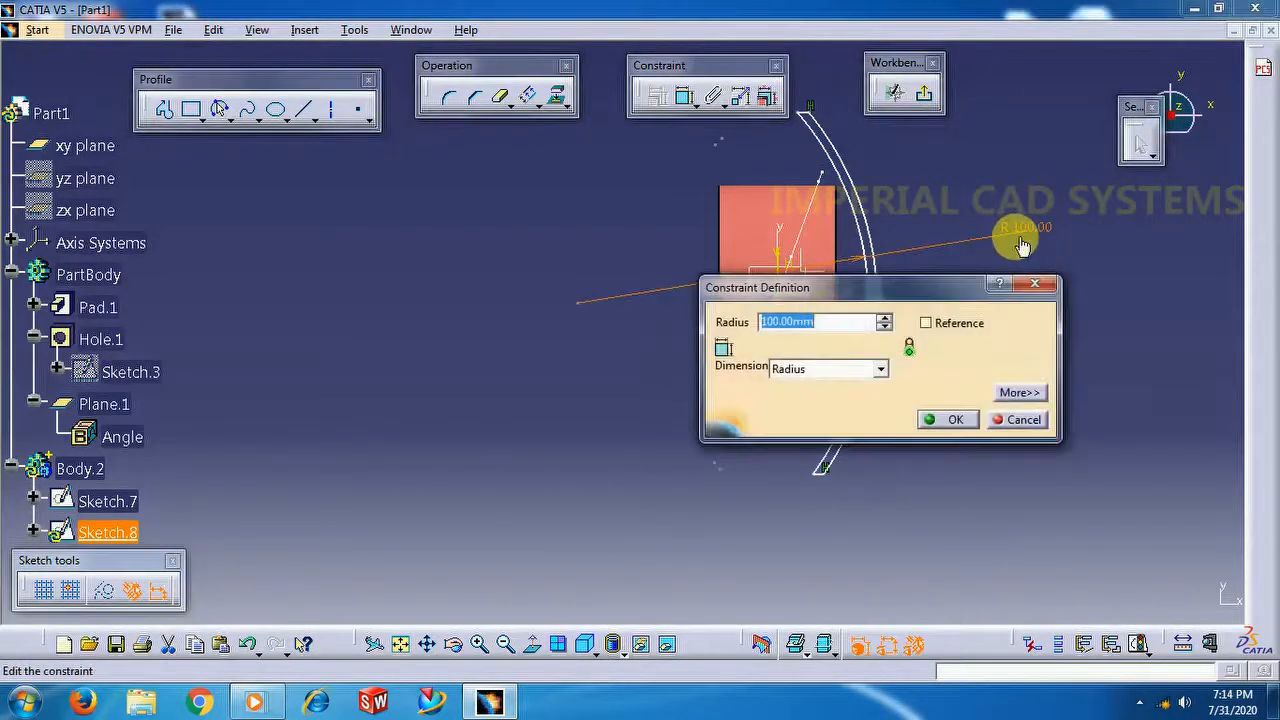
{"action": "type", "text": "75"}
{"action": "key", "text": "Return"}
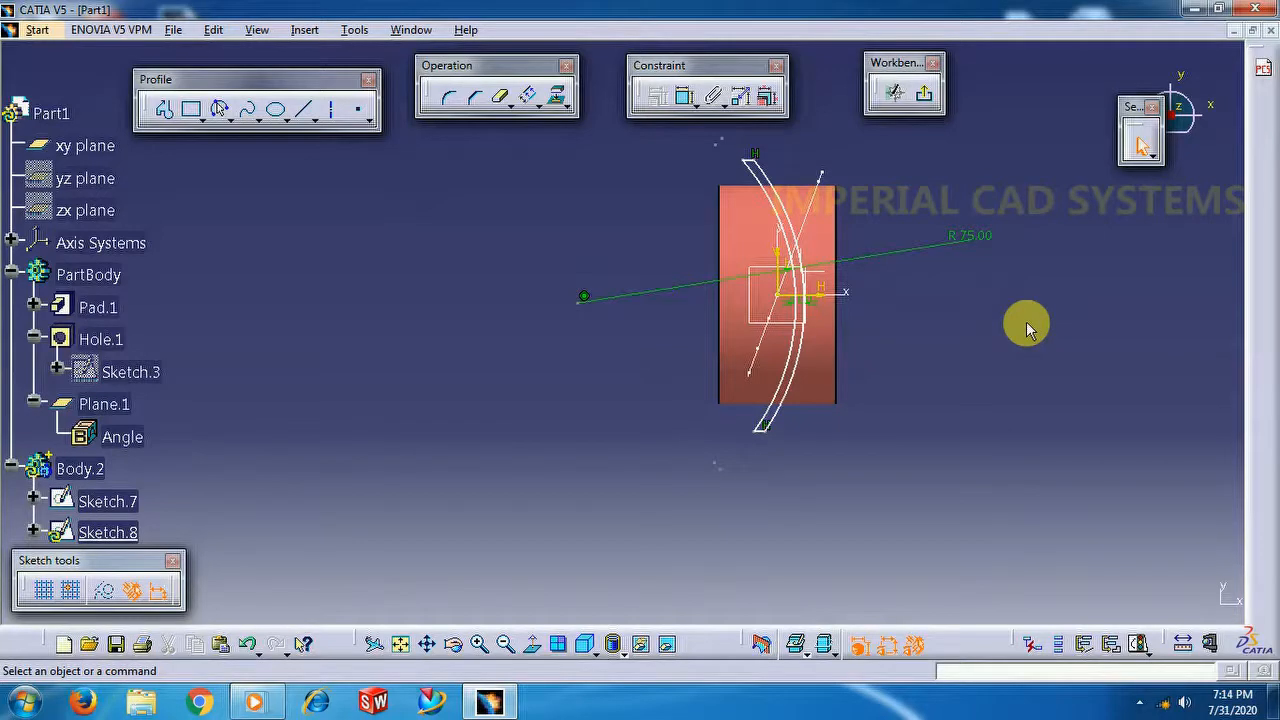
Constrain the arc's centre to be coincident with the horizontal axis and exit the sketch
{"action": "left_click", "coordinate": [684, 96]}
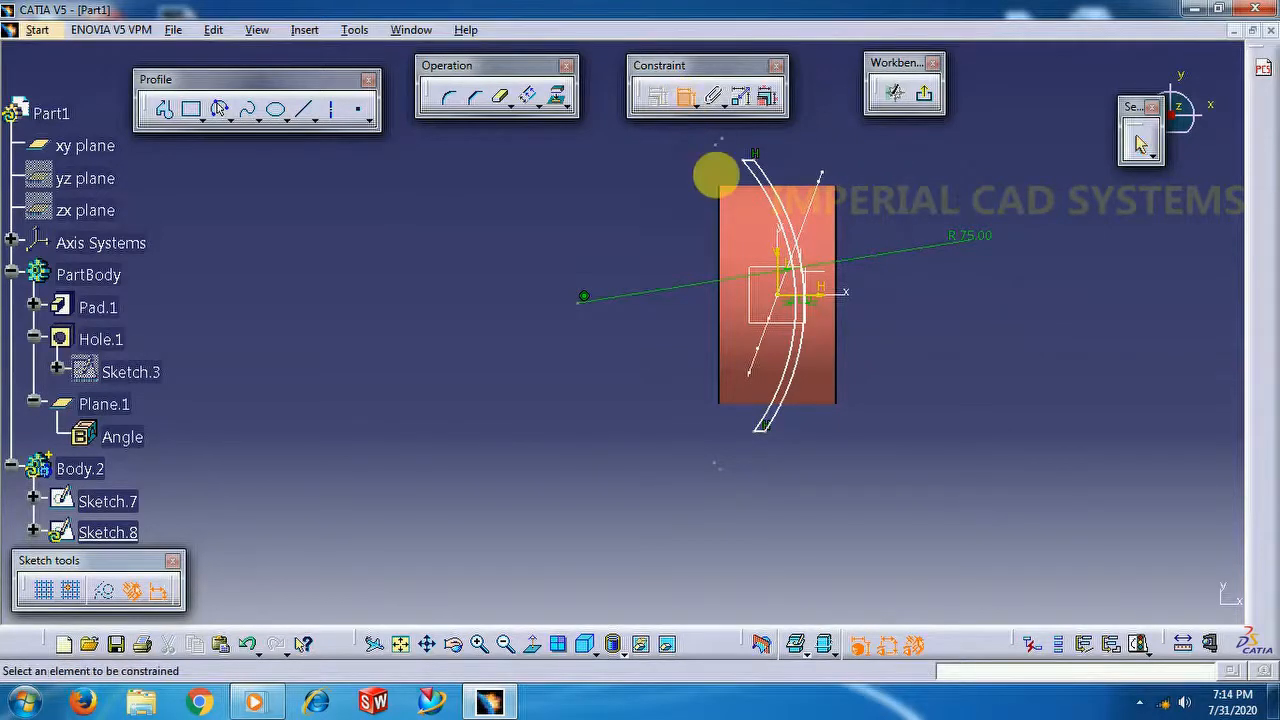
{"action": "left_click", "coordinate": [792, 295]}
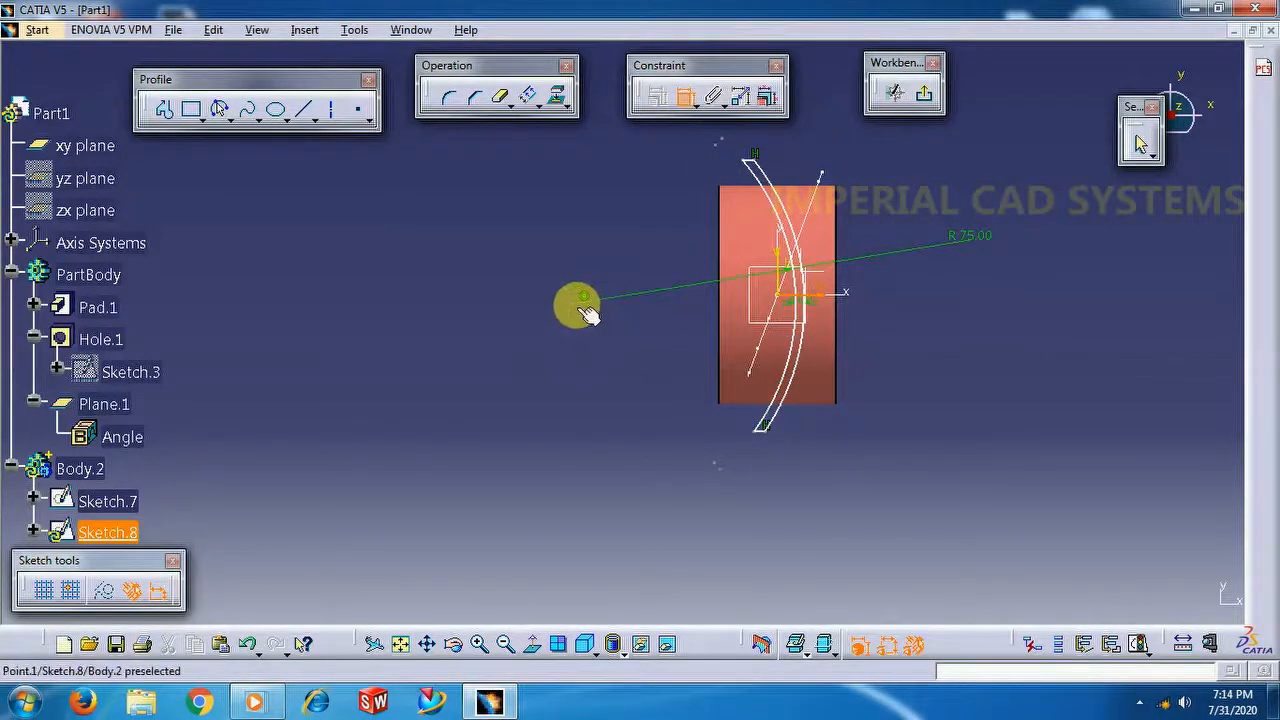
{"action": "left_click", "coordinate": [585, 308]}
{"action": "right_click", "coordinate": [512, 230]}
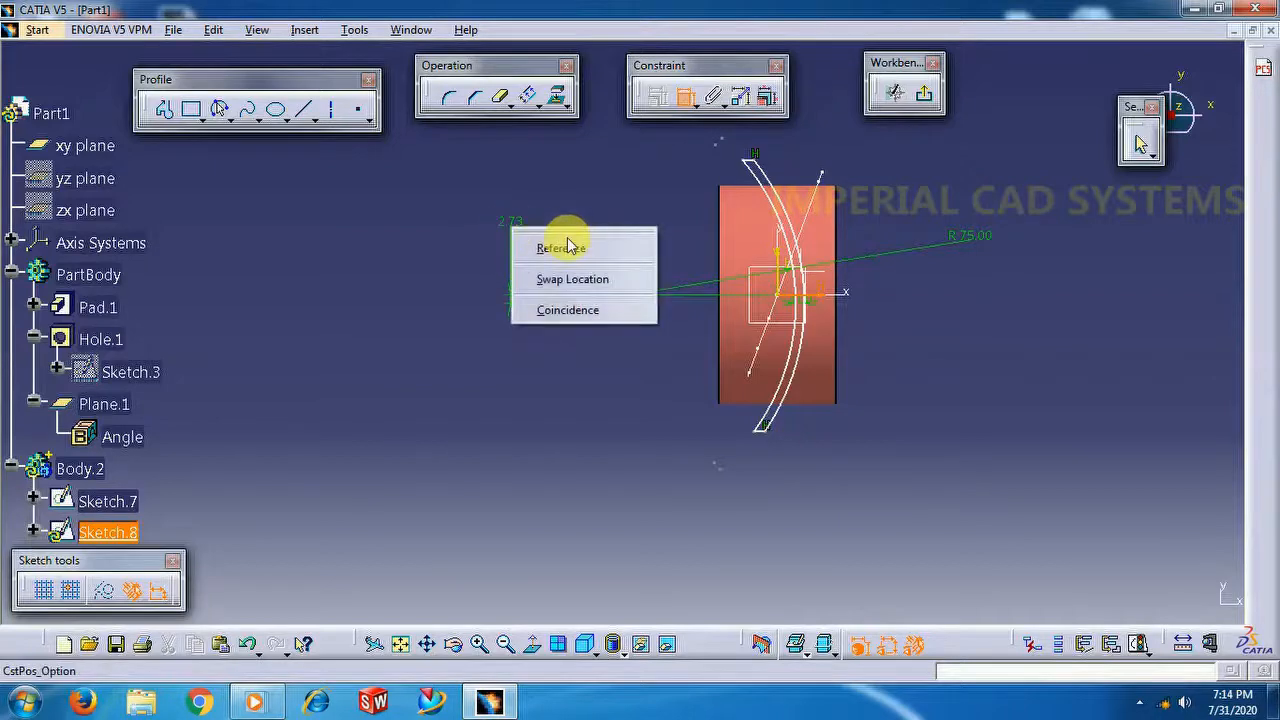
{"action": "left_click", "coordinate": [569, 309]}
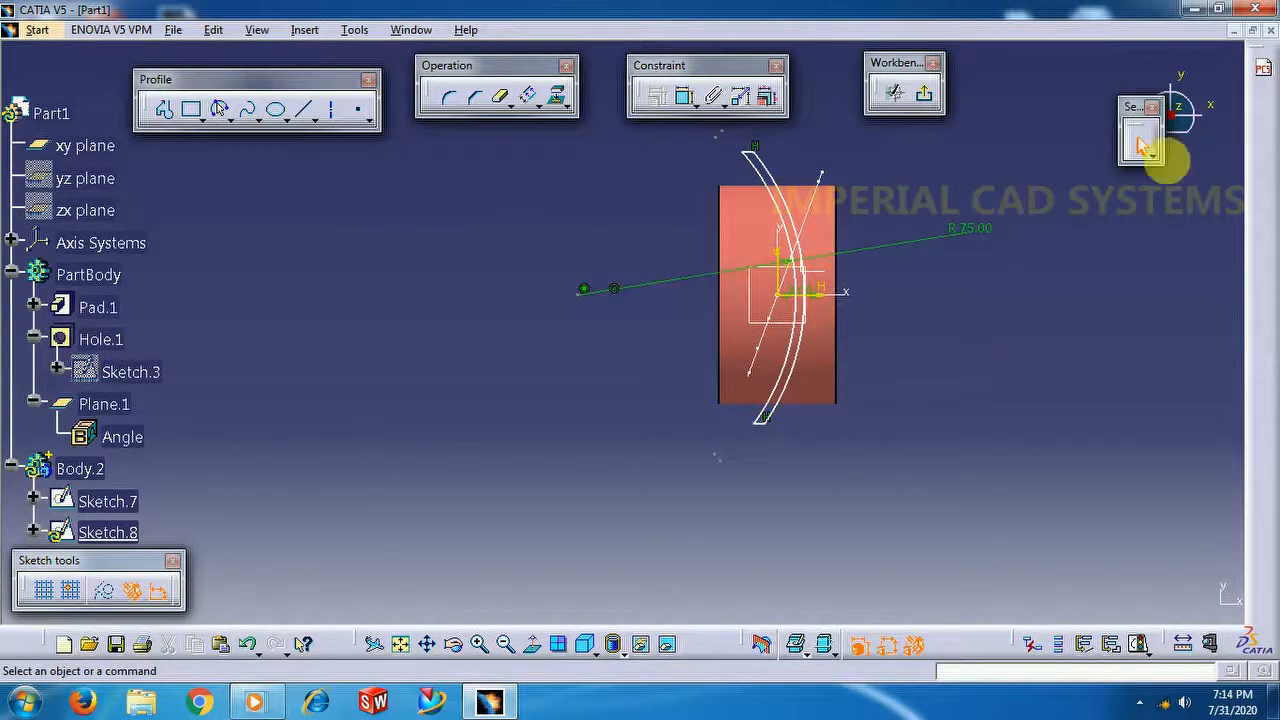
{"action": "left_click", "coordinate": [923, 93]}
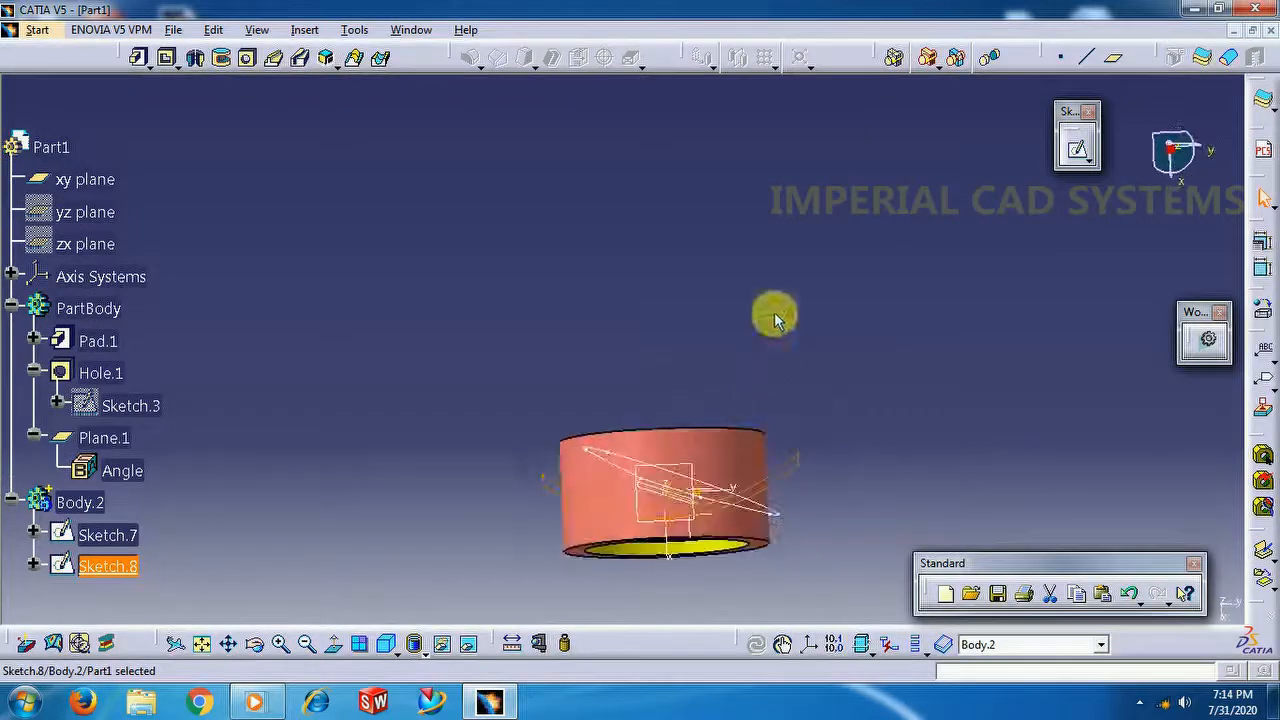
Reopen the arc-strip sketch, flip the whole strip about the vertical axis with Symmetry, and exit the sketch
{"action": "mouse_move", "coordinate": [871, 417]}
{"action": "middle_mouse_down"}
{"action": "mouse_move", "coordinate": [623, 557]}
{"action": "mouse_move", "coordinate": [518, 225]}
{"action": "mouse_move", "coordinate": [580, 274]}
{"action": "mouse_move", "coordinate": [386, 463]}
{"action": "mouse_move", "coordinate": [414, 226]}
{"action": "mouse_move", "coordinate": [463, 322]}
{"action": "mouse_move", "coordinate": [549, 251]}
{"action": "mouse_move", "coordinate": [646, 371]}
{"action": "mouse_move", "coordinate": [686, 331]}
{"action": "mouse_move", "coordinate": [740, 420]}
{"action": "mouse_move", "coordinate": [777, 449]}
{"action": "mouse_move", "coordinate": [700, 323]}
{"action": "mouse_move", "coordinate": [680, 340]}
{"action": "middle_mouse_up"}
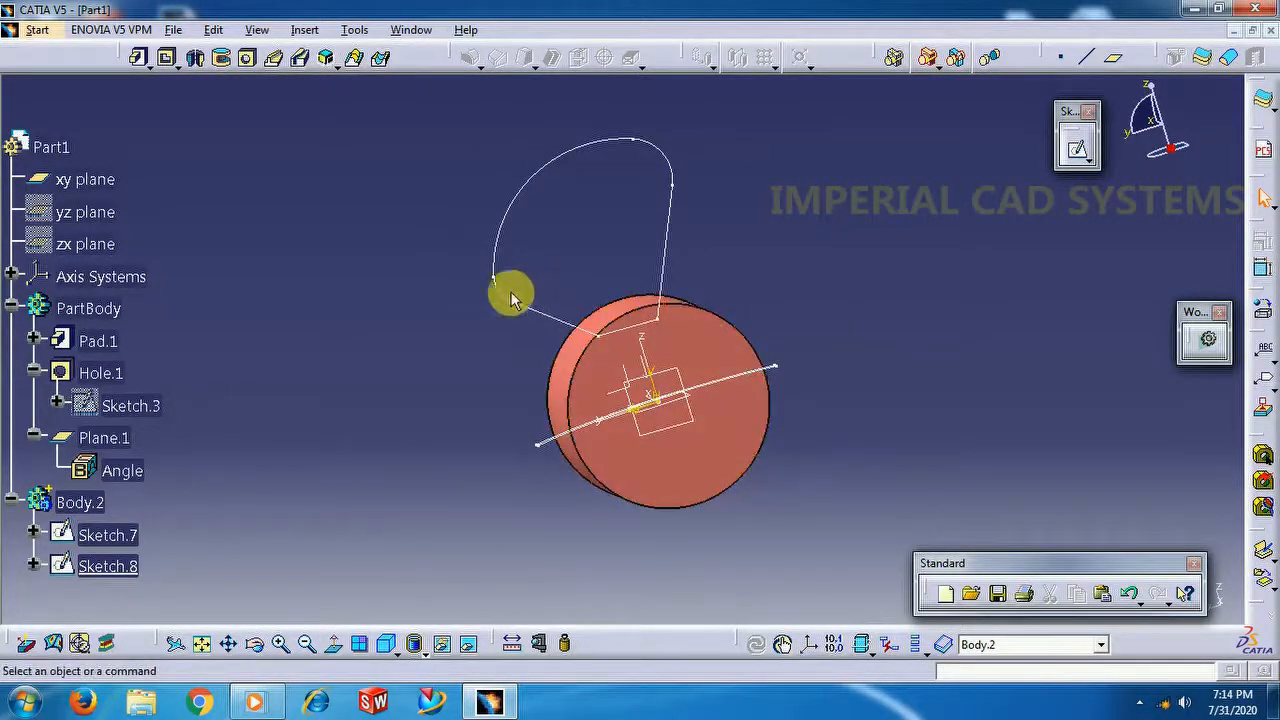
{"action": "middle_click_drag", "start_coordinate": [560, 362], "coordinate": [584, 453]}
{"action": "middle_click_drag", "start_coordinate": [771, 423], "coordinate": [634, 551]}
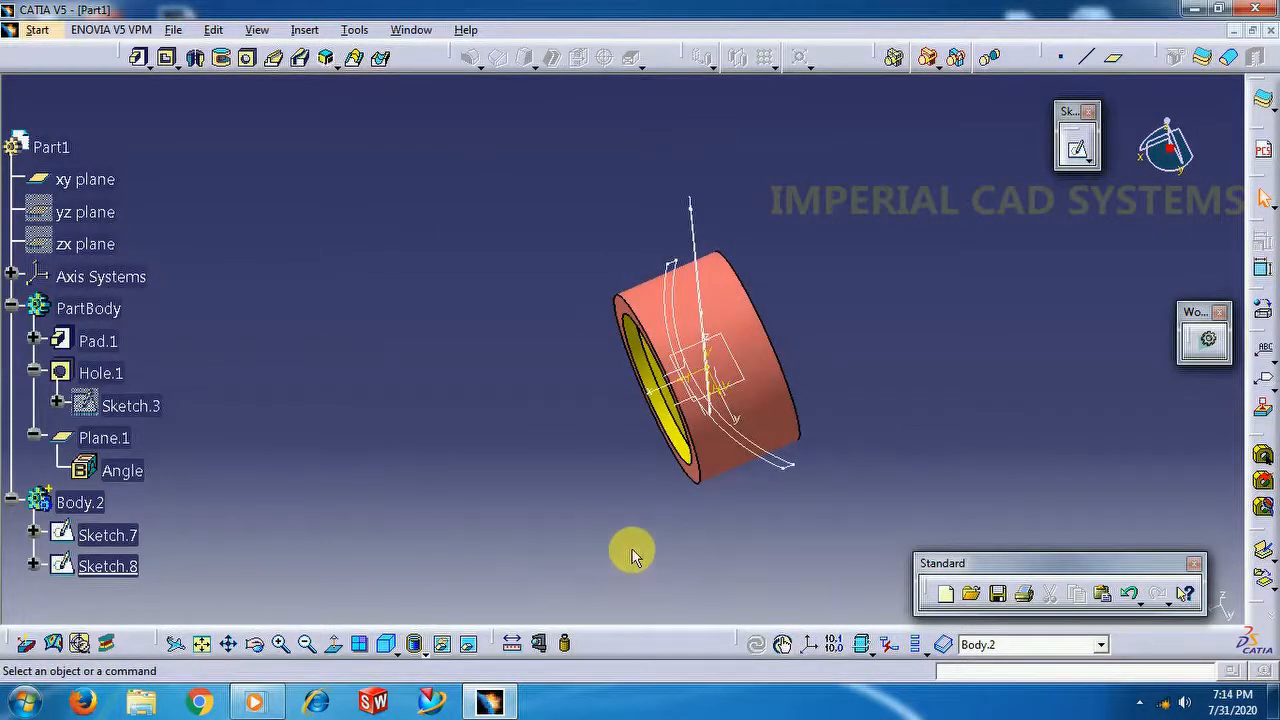
{"action": "double_click", "coordinate": [776, 466]}
{"action": "mouse_move", "coordinate": [757, 443]}
{"action": "middle_mouse_down"}
{"action": "mouse_move", "coordinate": [933, 489]}
{"action": "mouse_move", "coordinate": [943, 480]}
{"action": "middle_mouse_up"}
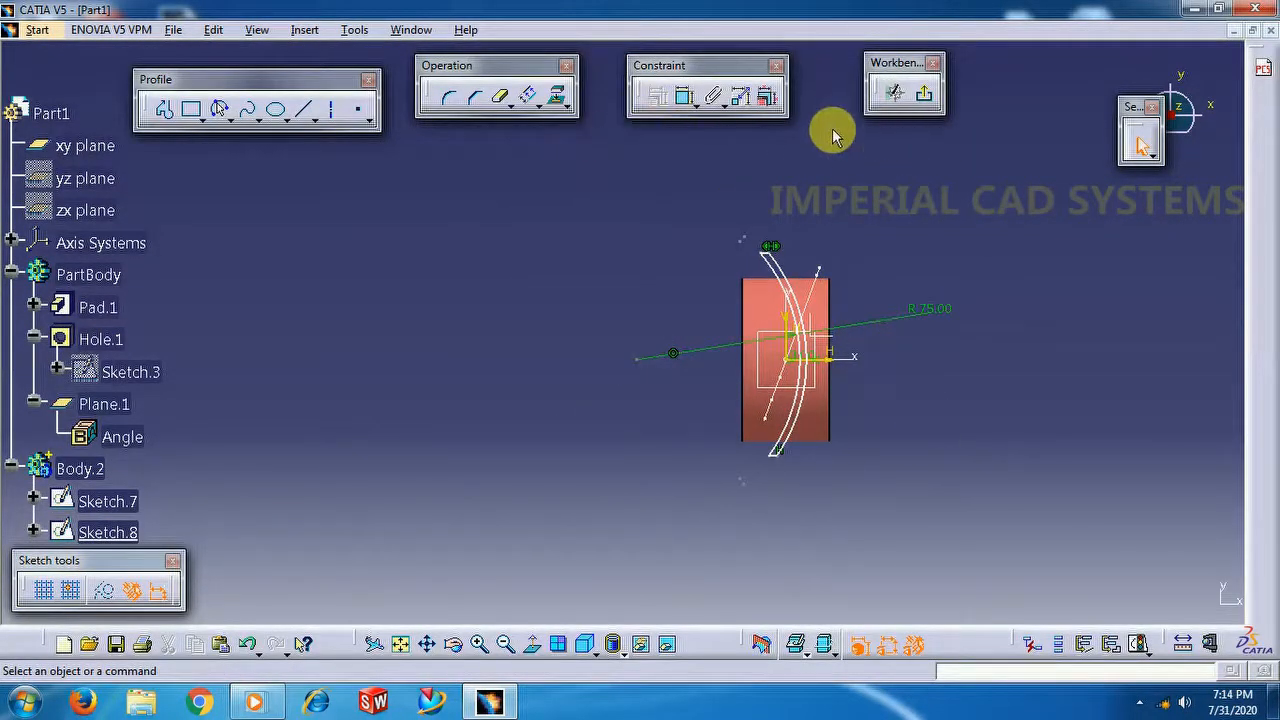
{"action": "left_click", "coordinate": [531, 104]}
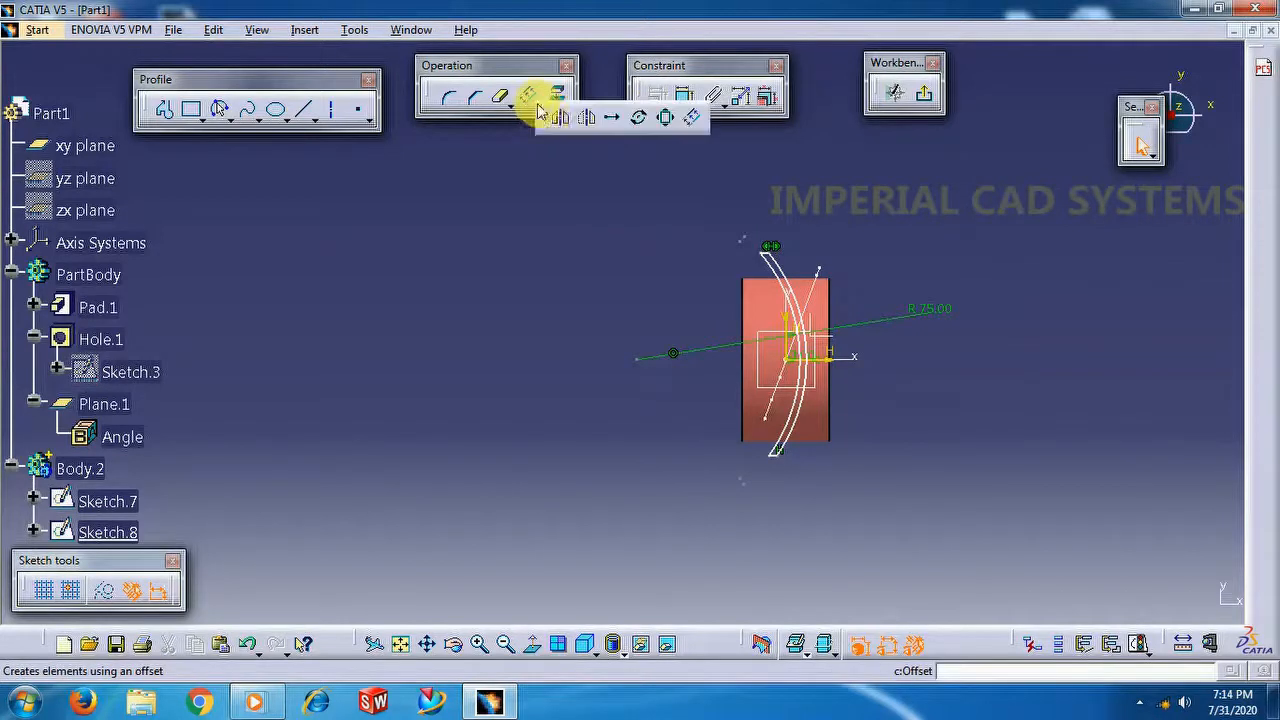
{"action": "left_click", "coordinate": [593, 120]}
{"action": "mouse_move", "coordinate": [719, 205]}
{"action": "left_mouse_down"}
{"action": "mouse_move", "coordinate": [763, 243]}
{"action": "mouse_move", "coordinate": [843, 504]}
{"action": "left_mouse_up"}
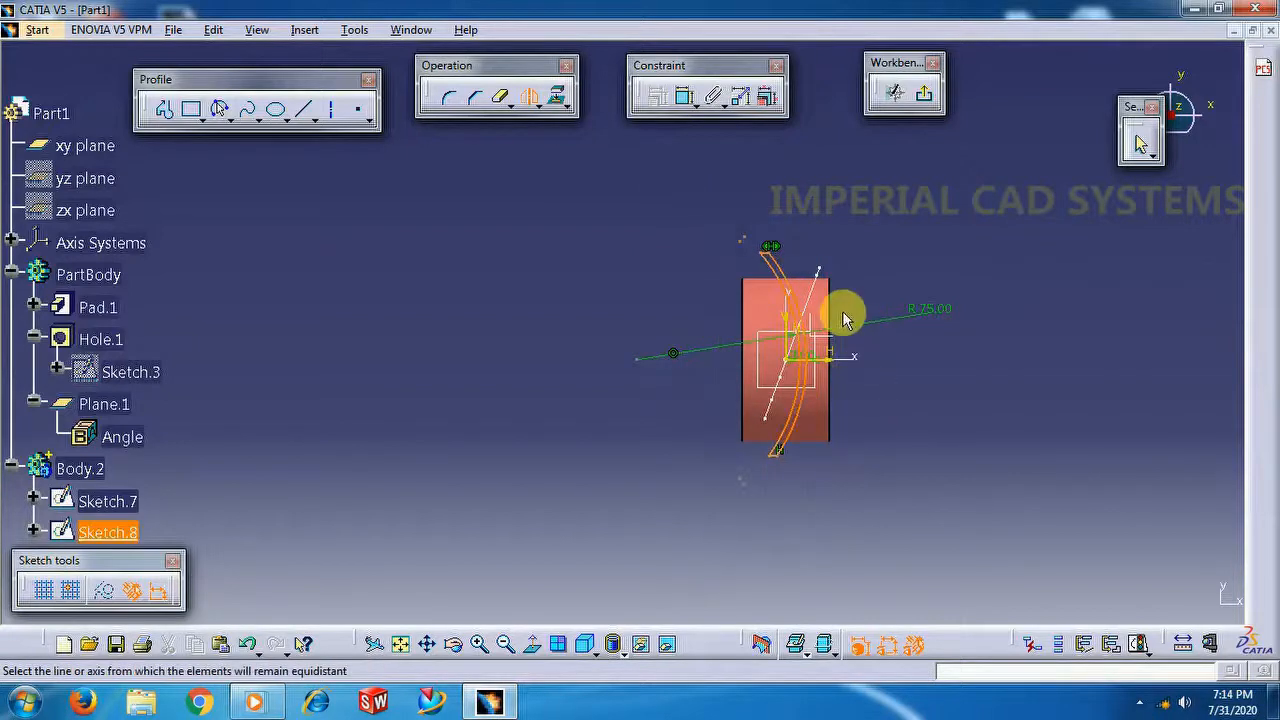
{"action": "left_click", "coordinate": [808, 360]}
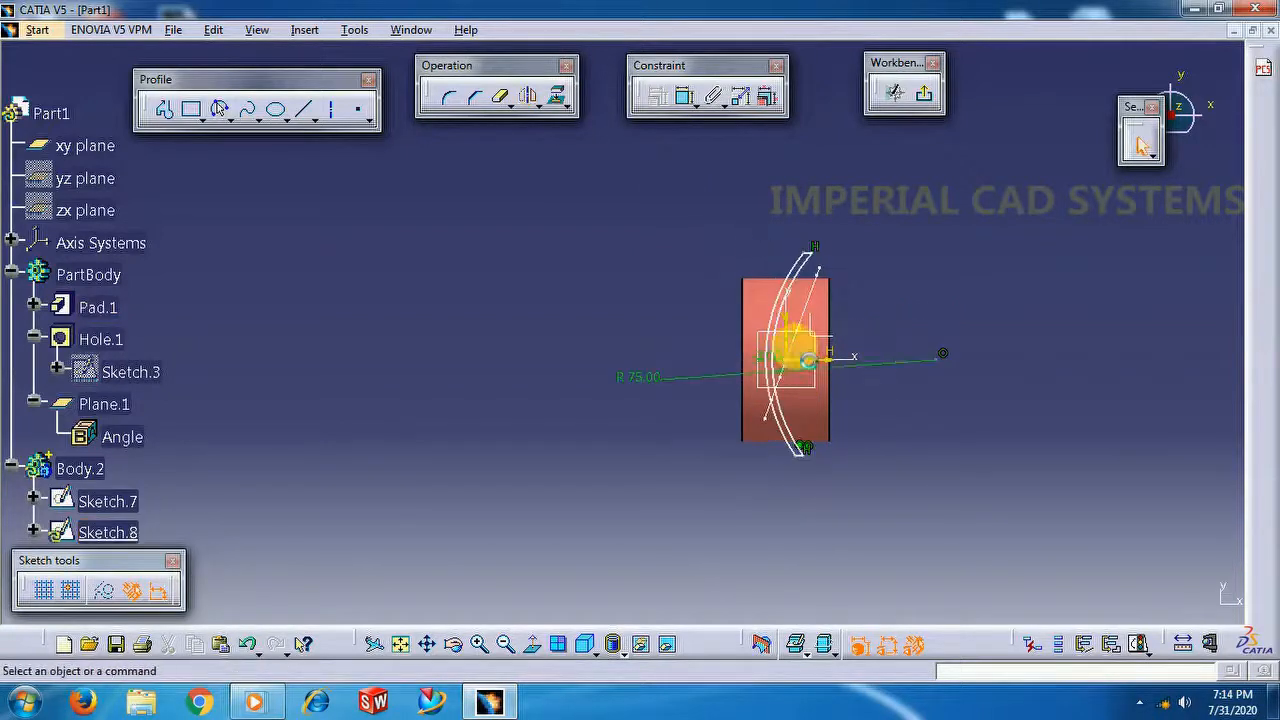
{"action": "left_click", "coordinate": [923, 93]}
Insert a new body and move the arc-strip sketch out of Body.2 into it by cutting and pasting
{"action": "mouse_move", "coordinate": [754, 423]}
{"action": "middle_mouse_down"}
{"action": "mouse_move", "coordinate": [603, 446]}
{"action": "mouse_move", "coordinate": [597, 294]}
{"action": "mouse_move", "coordinate": [592, 397]}
{"action": "mouse_move", "coordinate": [854, 351]}
{"action": "mouse_move", "coordinate": [607, 364]}
{"action": "mouse_move", "coordinate": [543, 451]}
{"action": "mouse_move", "coordinate": [600, 503]}
{"action": "mouse_move", "coordinate": [694, 470]}
{"action": "mouse_move", "coordinate": [680, 460]}
{"action": "middle_mouse_up"}
{"action": "scroll", "coordinate": [660, 338], "scroll_direction": "down", "scroll_amount": 1}
{"action": "middle_click_drag", "start_coordinate": [670, 334], "coordinate": [802, 436]}
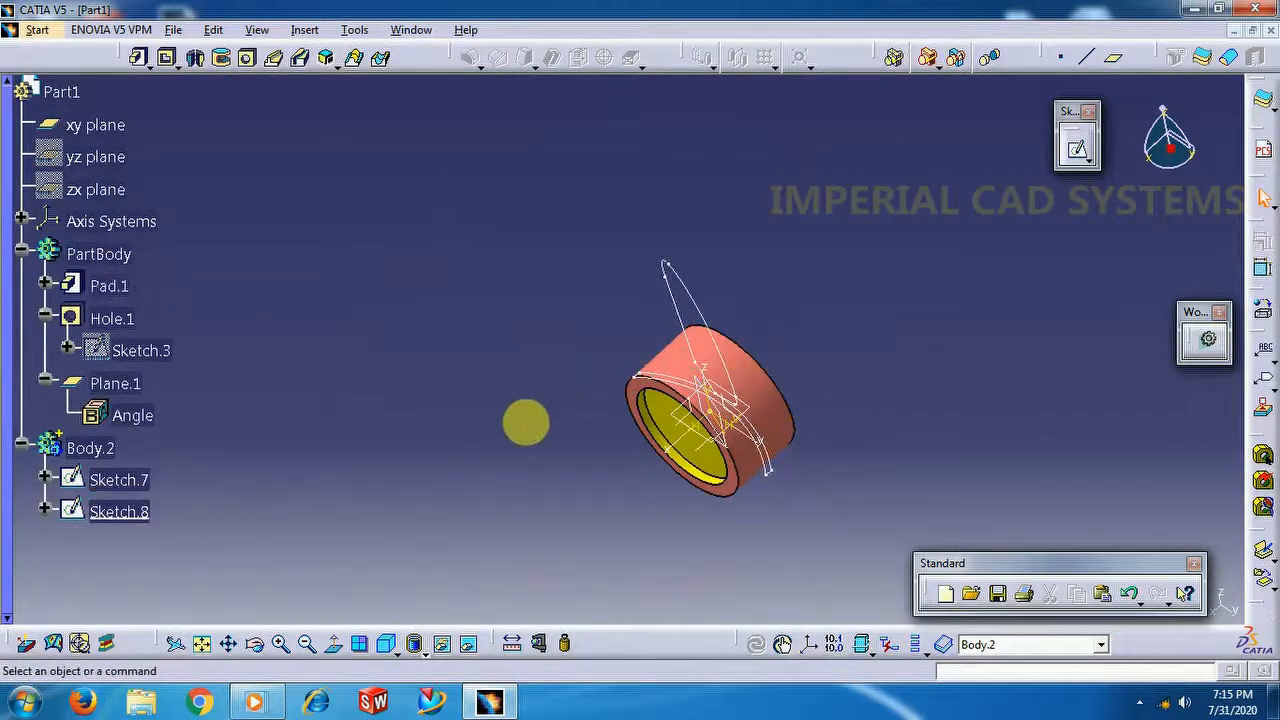
{"action": "middle_click_drag", "start_coordinate": [526, 423], "coordinate": [539, 396]}
{"action": "middle_click_drag", "start_coordinate": [542, 449], "coordinate": [555, 436]}
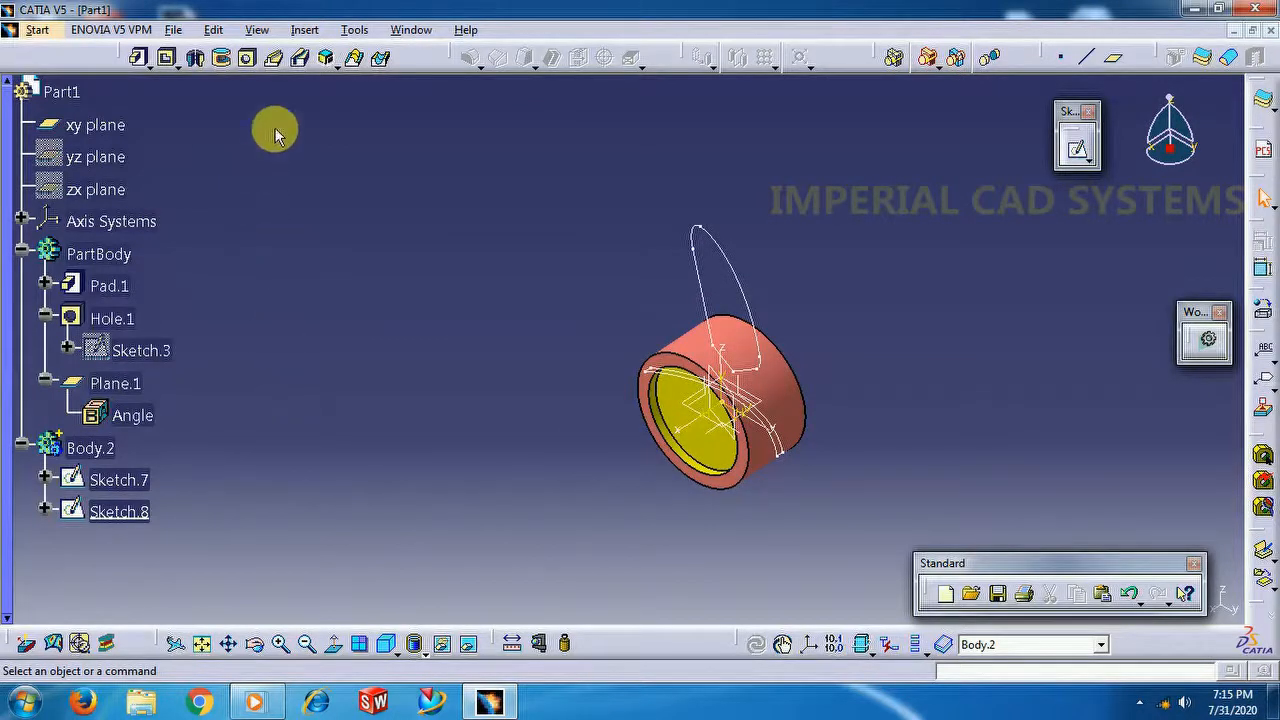
{"action": "left_click", "coordinate": [306, 30]}
{"action": "left_click", "coordinate": [320, 77]}
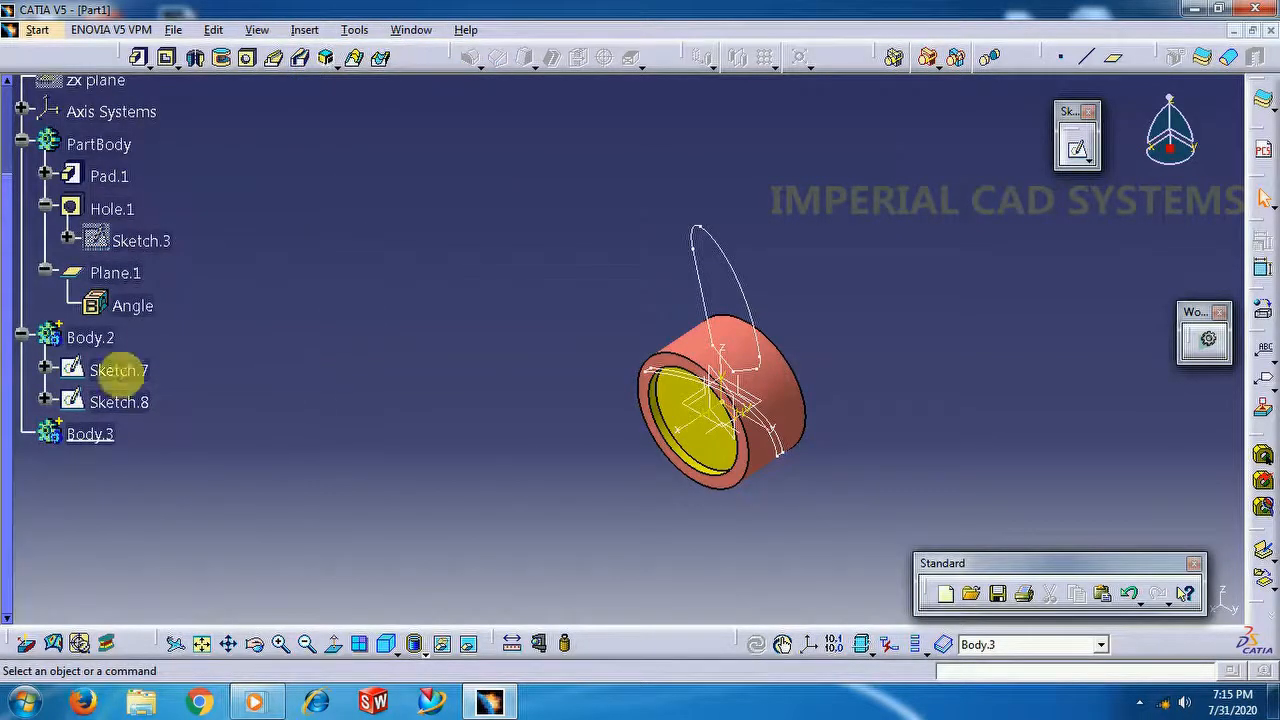
{"action": "right_click", "coordinate": [116, 402]}
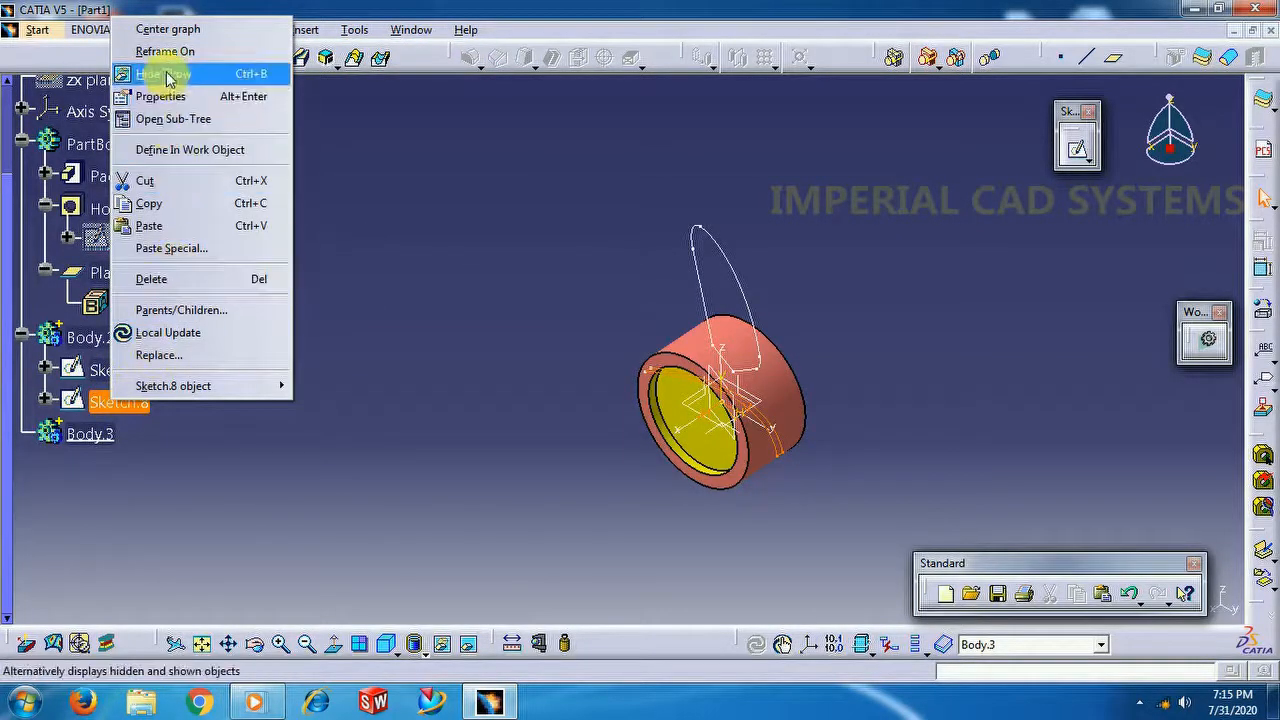
{"action": "left_click", "coordinate": [188, 183]}
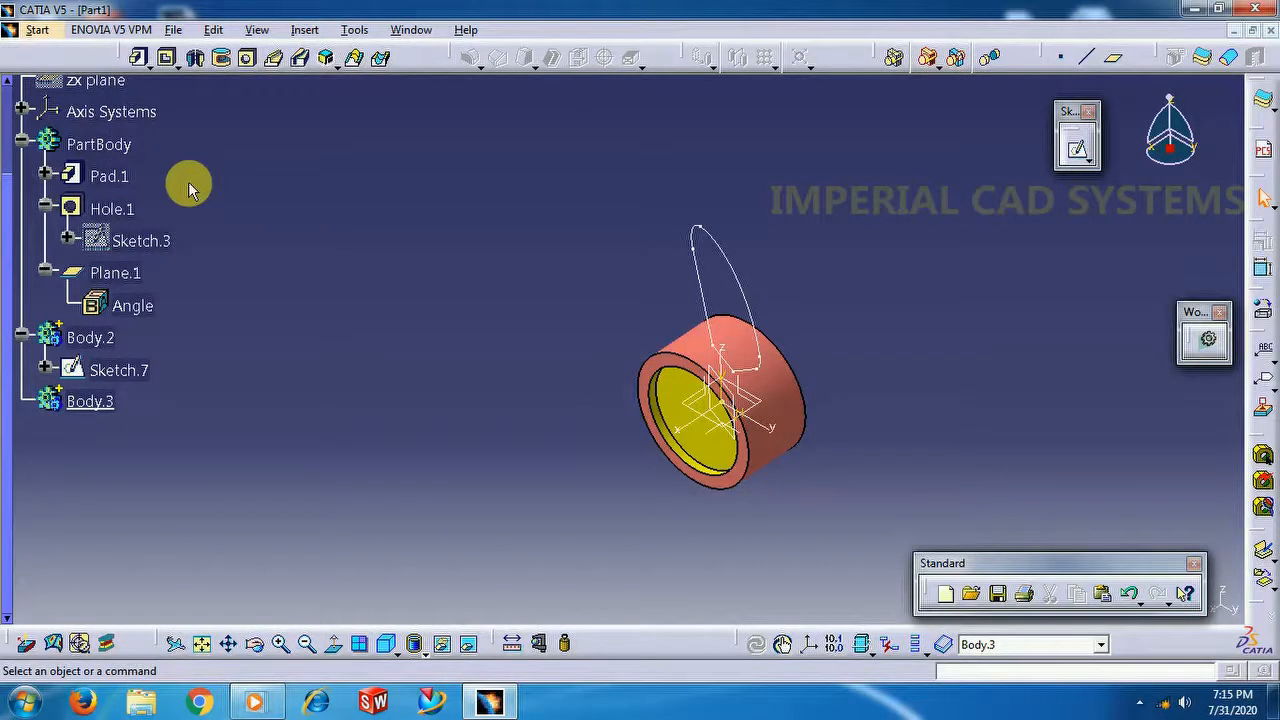
{"action": "right_click", "coordinate": [116, 404]}
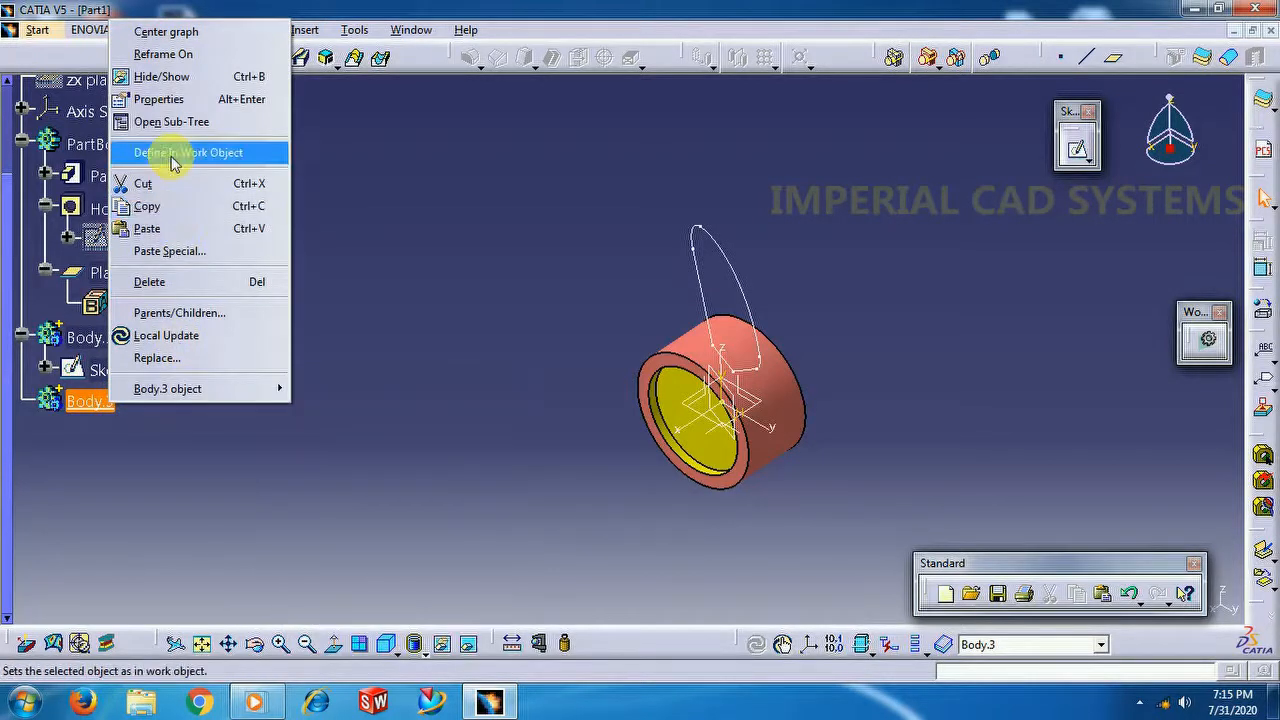
{"action": "left_click", "coordinate": [180, 229]}
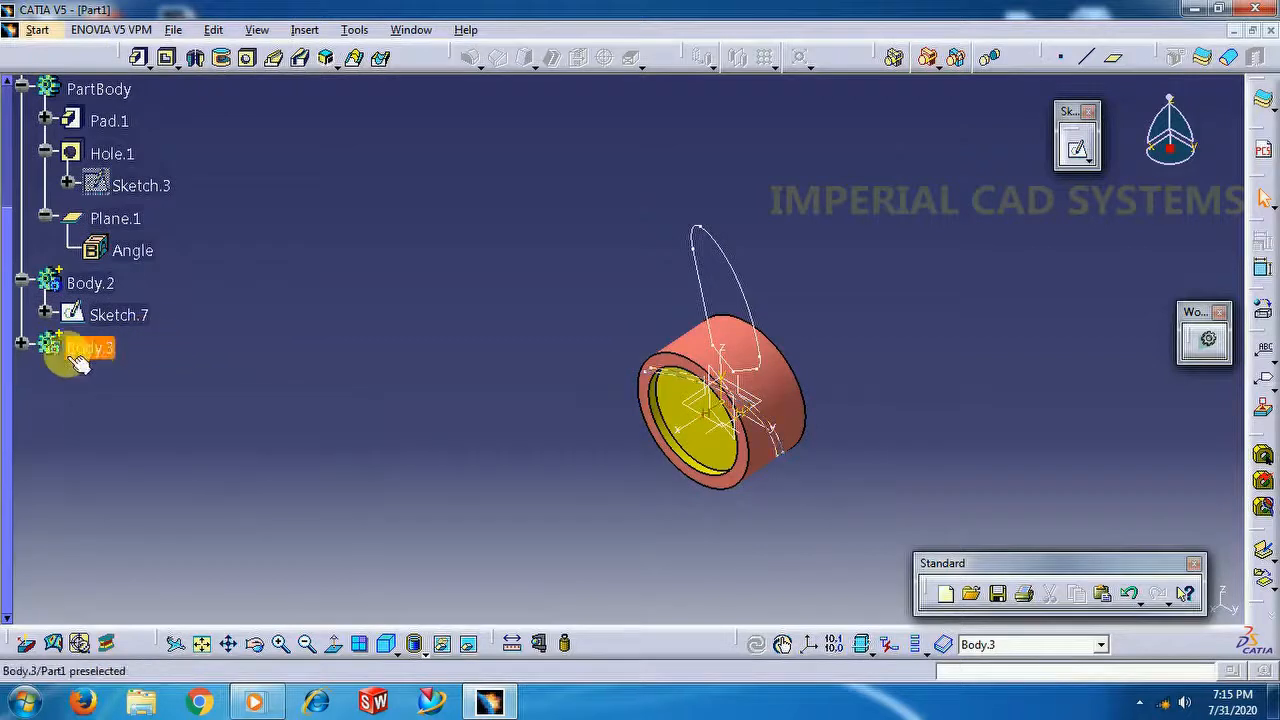
{"action": "left_click", "coordinate": [21, 343]}
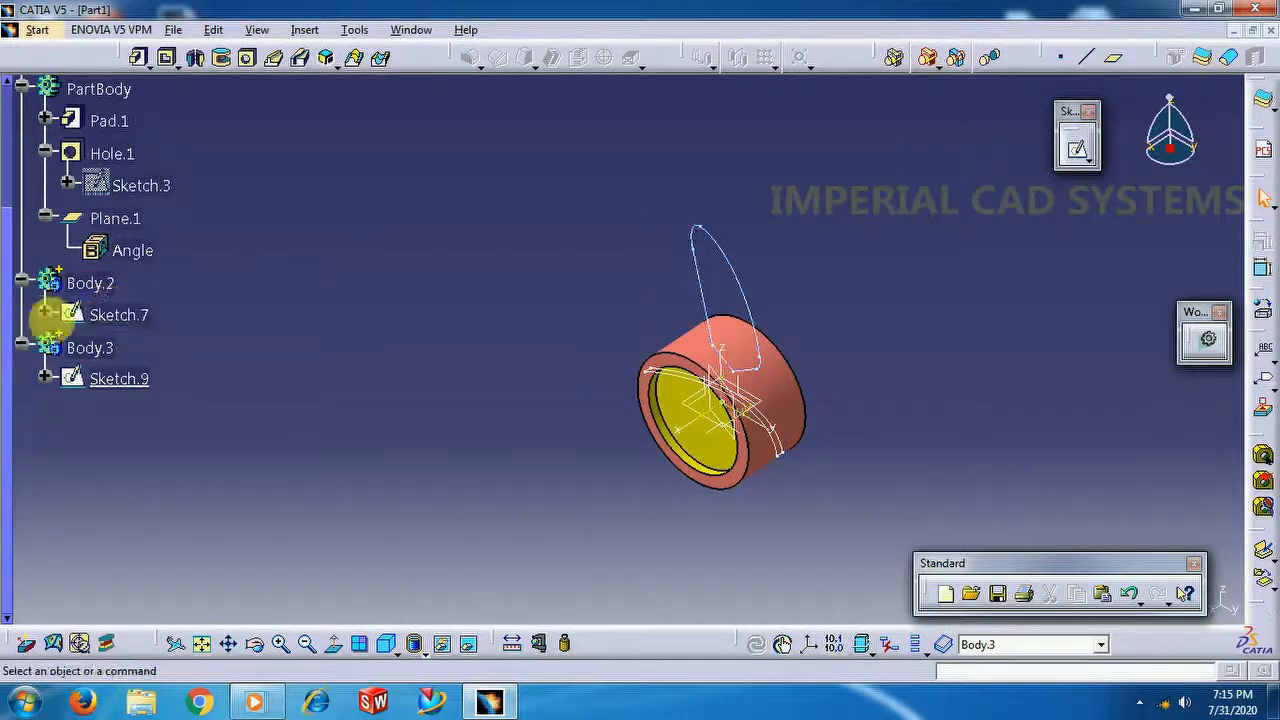
Make the fan sketch in Body.2 the work object and pad it 20 mm with mirrored extent
{"action": "right_click", "coordinate": [120, 313]}
{"action": "left_click", "coordinate": [197, 434]}
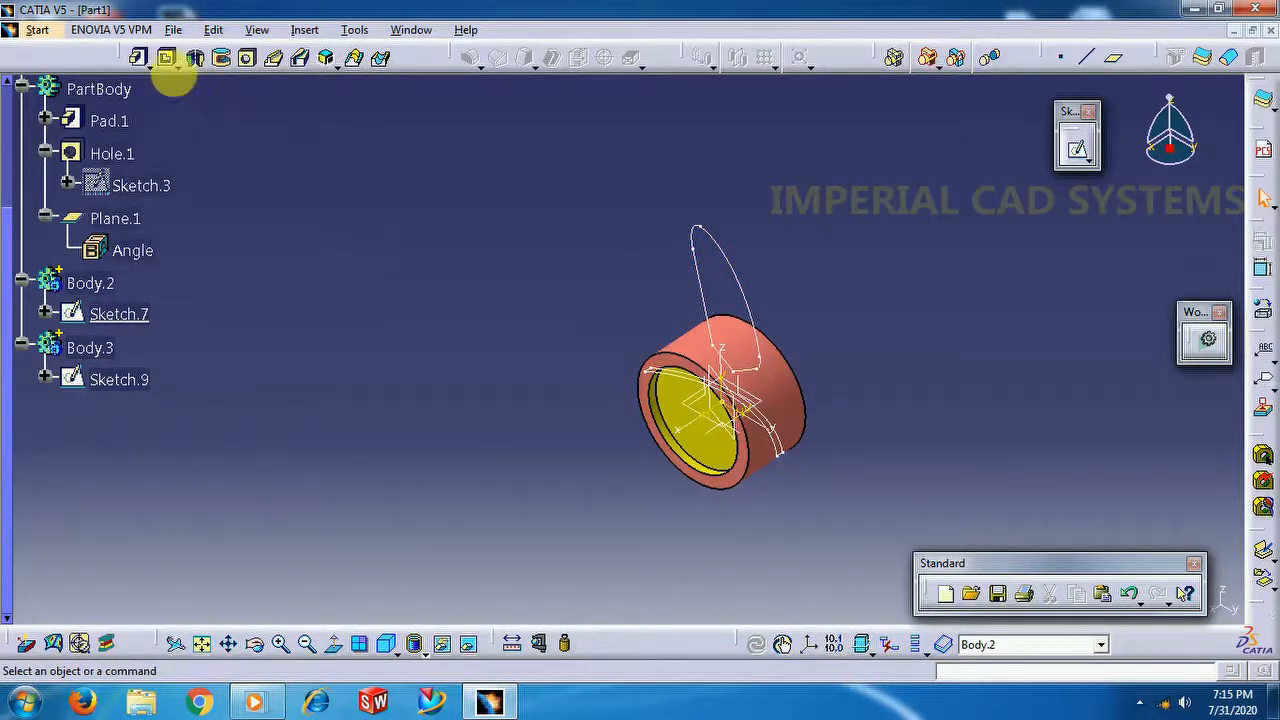
{"action": "left_click", "coordinate": [139, 57]}
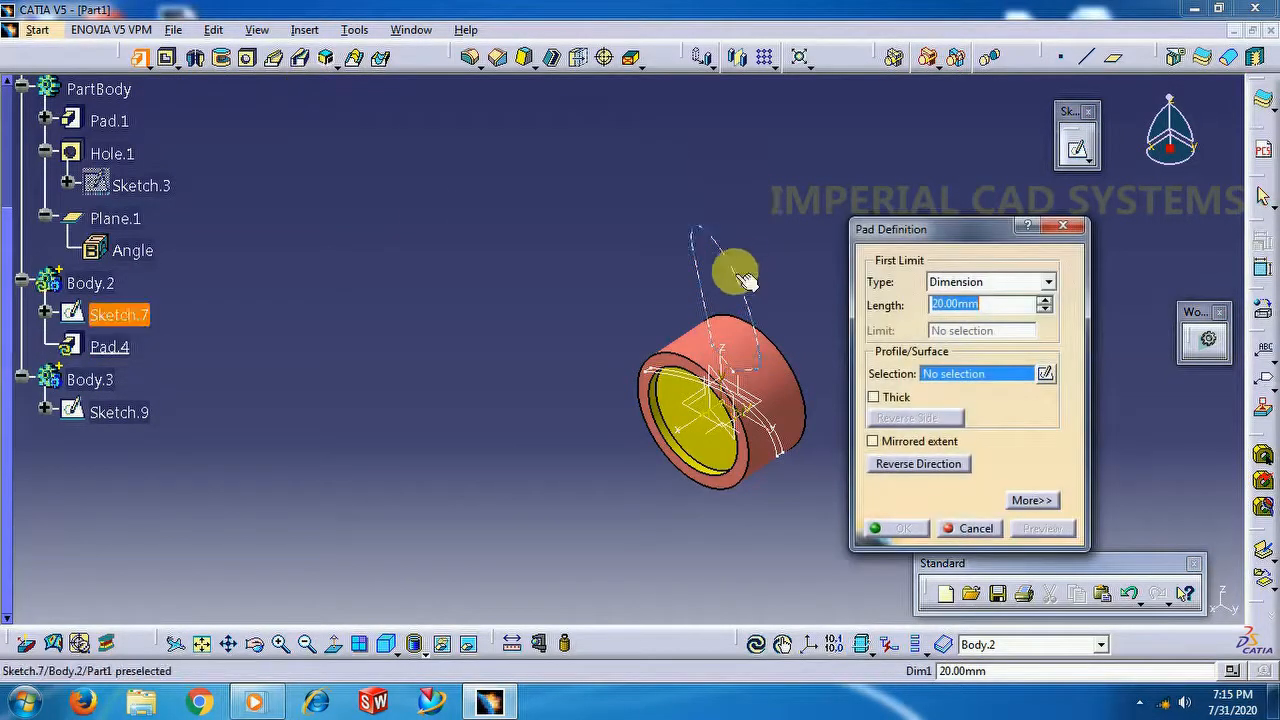
{"action": "left_click", "coordinate": [745, 280]}
{"action": "left_click", "coordinate": [913, 444]}
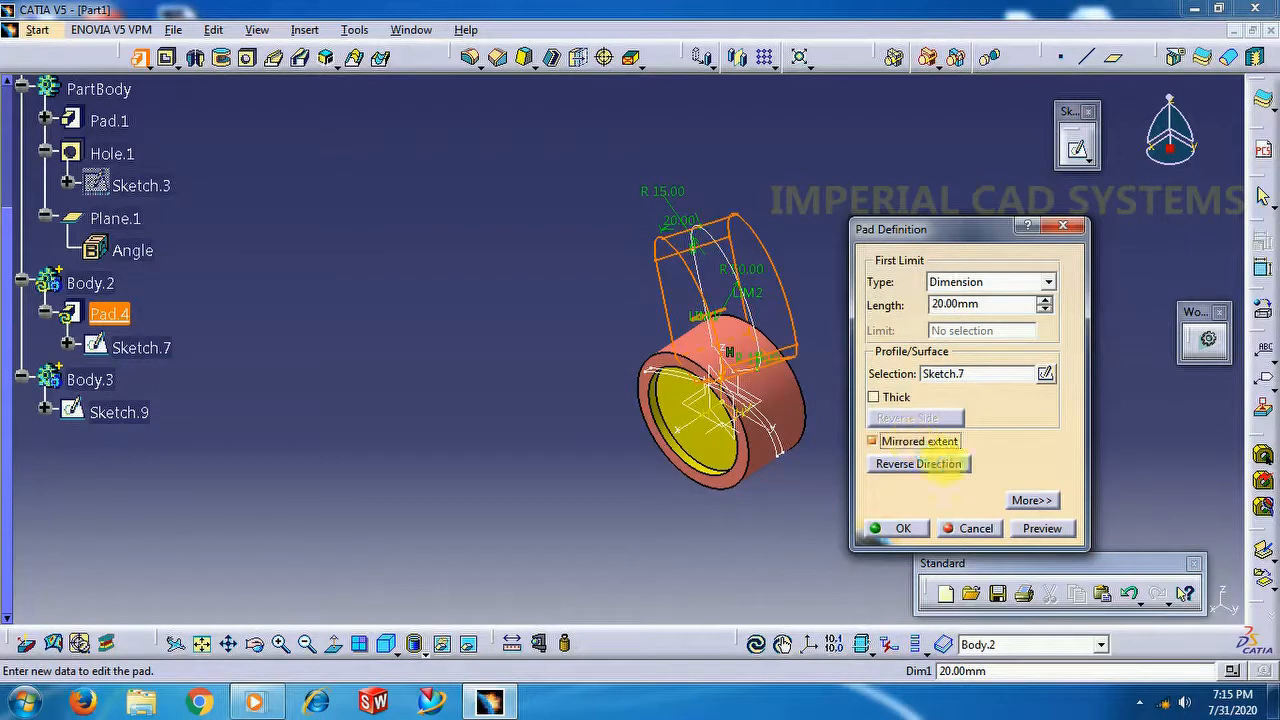
{"action": "left_click", "coordinate": [903, 528]}
Hide the PartBody containing the hub so only the blade geometry is shown
{"action": "mouse_move", "coordinate": [520, 400]}
{"action": "middle_mouse_down"}
{"action": "mouse_move", "coordinate": [580, 380]}
{"action": "mouse_move", "coordinate": [542, 372]}
{"action": "mouse_move", "coordinate": [513, 400]}
{"action": "middle_mouse_up"}
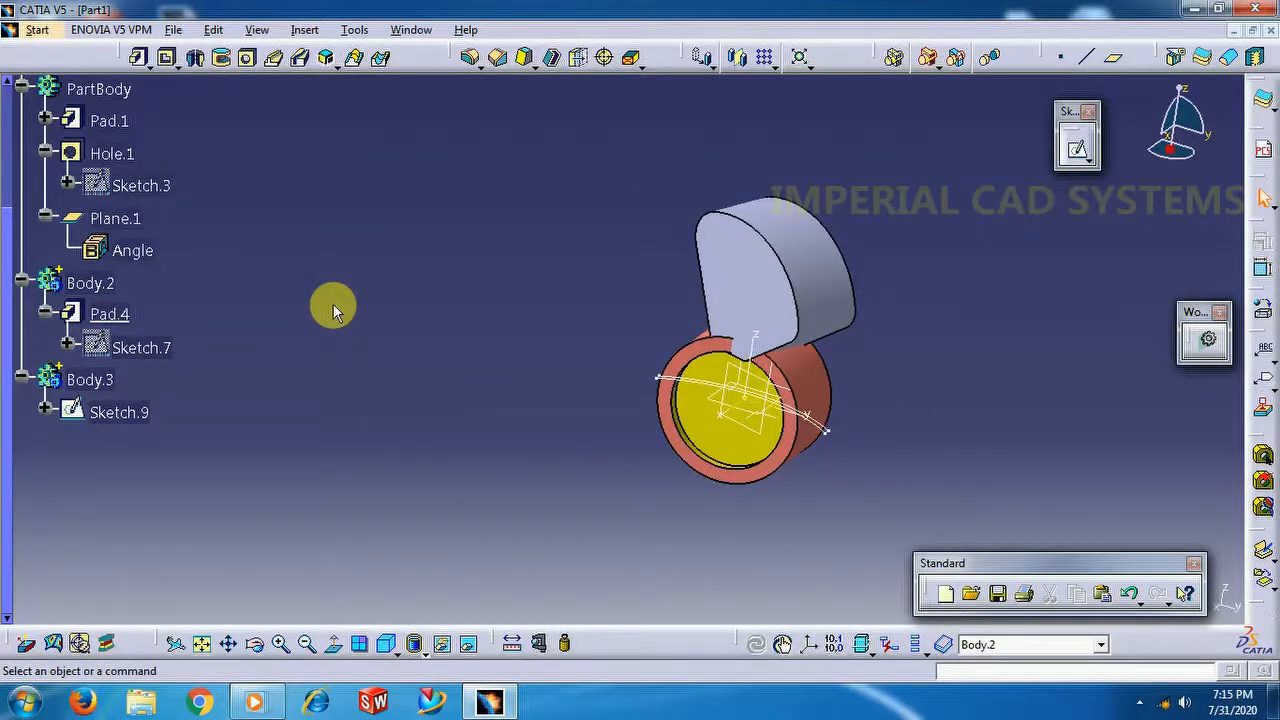
{"action": "middle_click_drag", "start_coordinate": [334, 301], "coordinate": [380, 318]}
{"action": "right_click", "coordinate": [96, 89]}
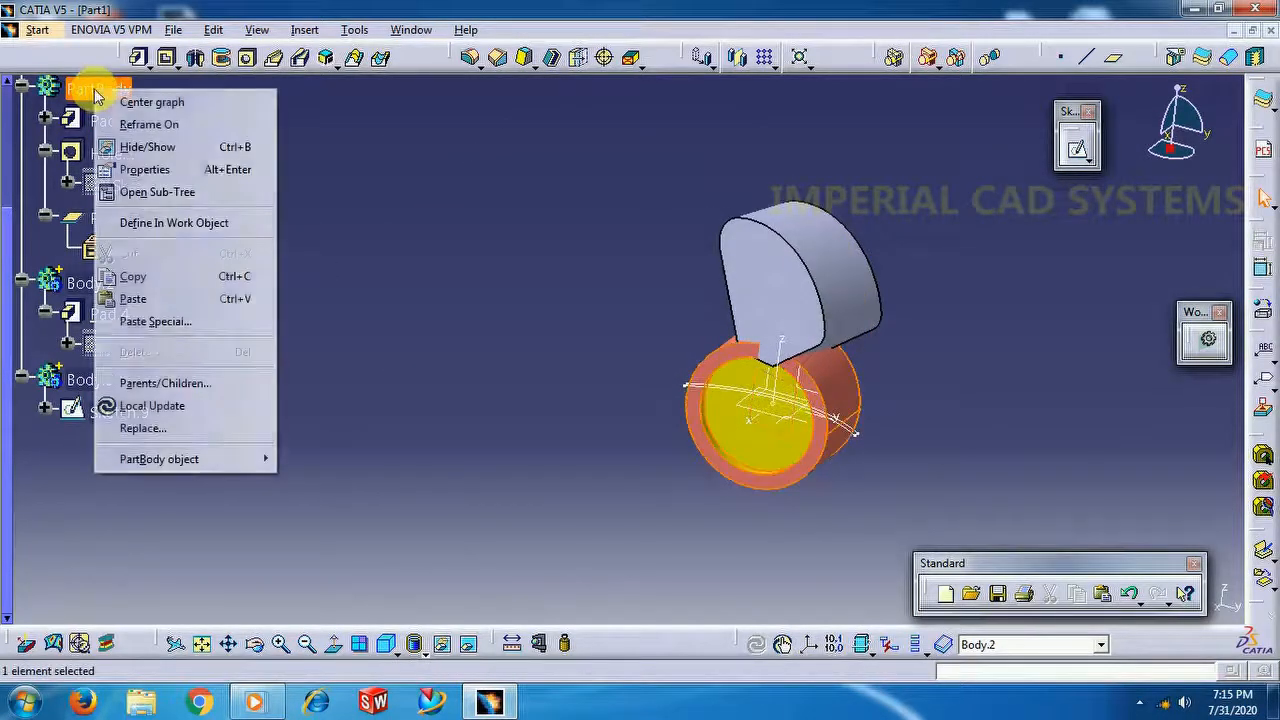
{"action": "left_click", "coordinate": [155, 147]}
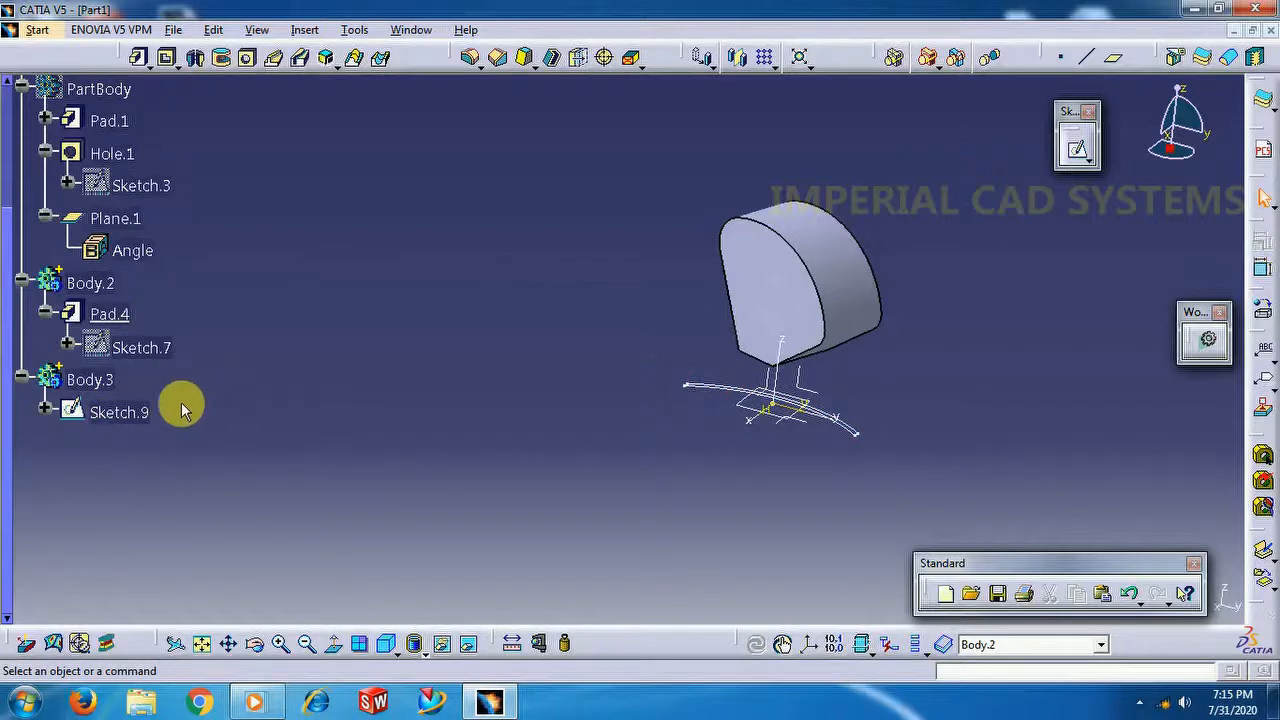
Make the arc-strip sketch in Body.3 the work object and pad it with a length of 60 mm
{"action": "right_click", "coordinate": [128, 410]}
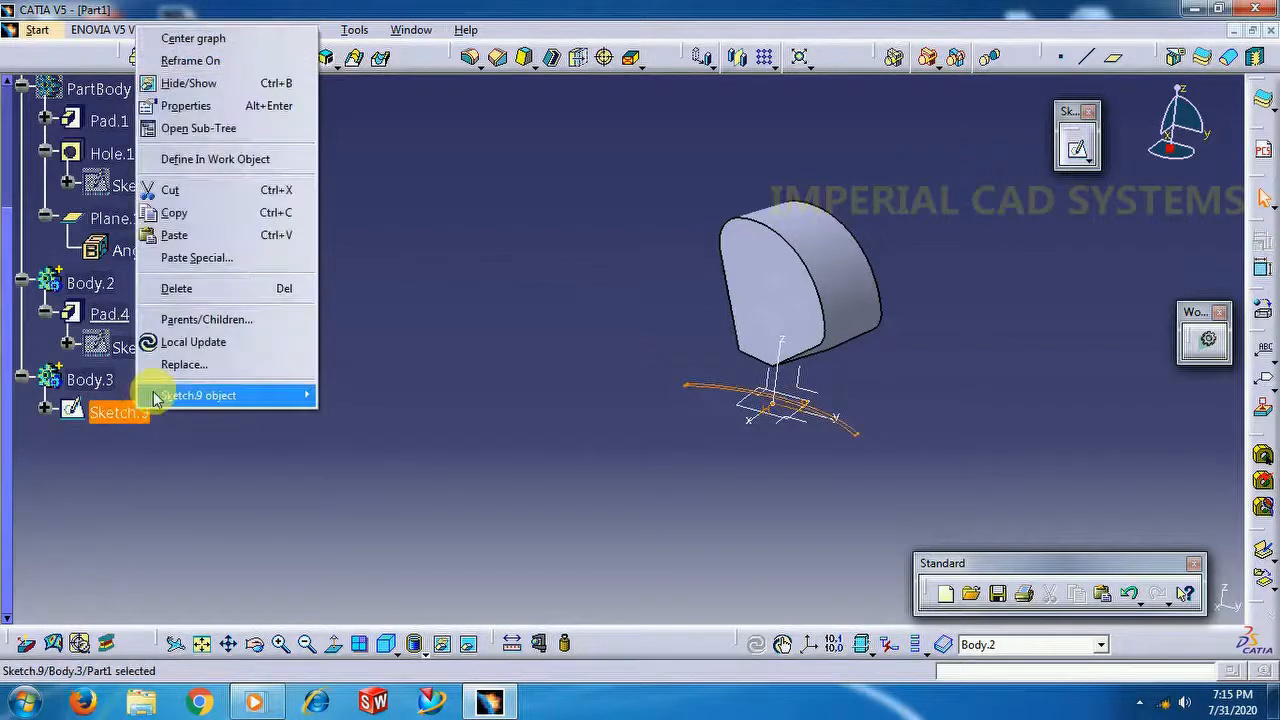
{"action": "left_click", "coordinate": [215, 159]}
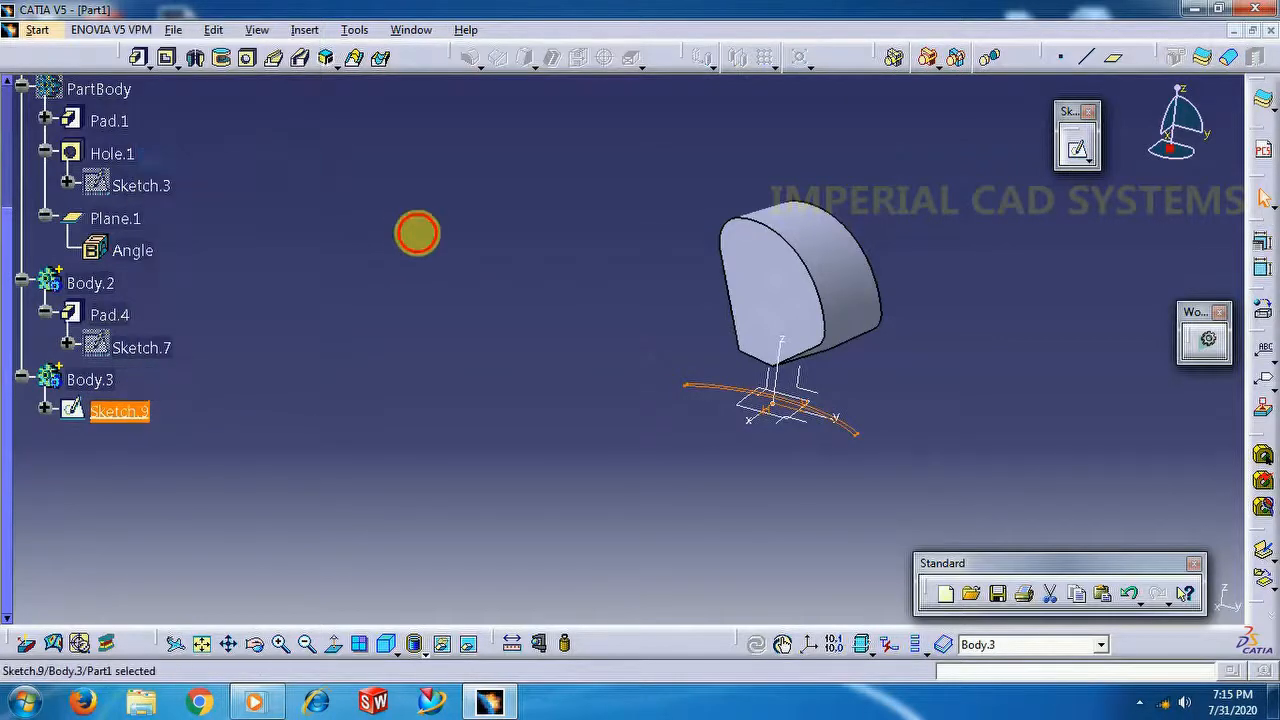
{"action": "left_click", "coordinate": [140, 58]}
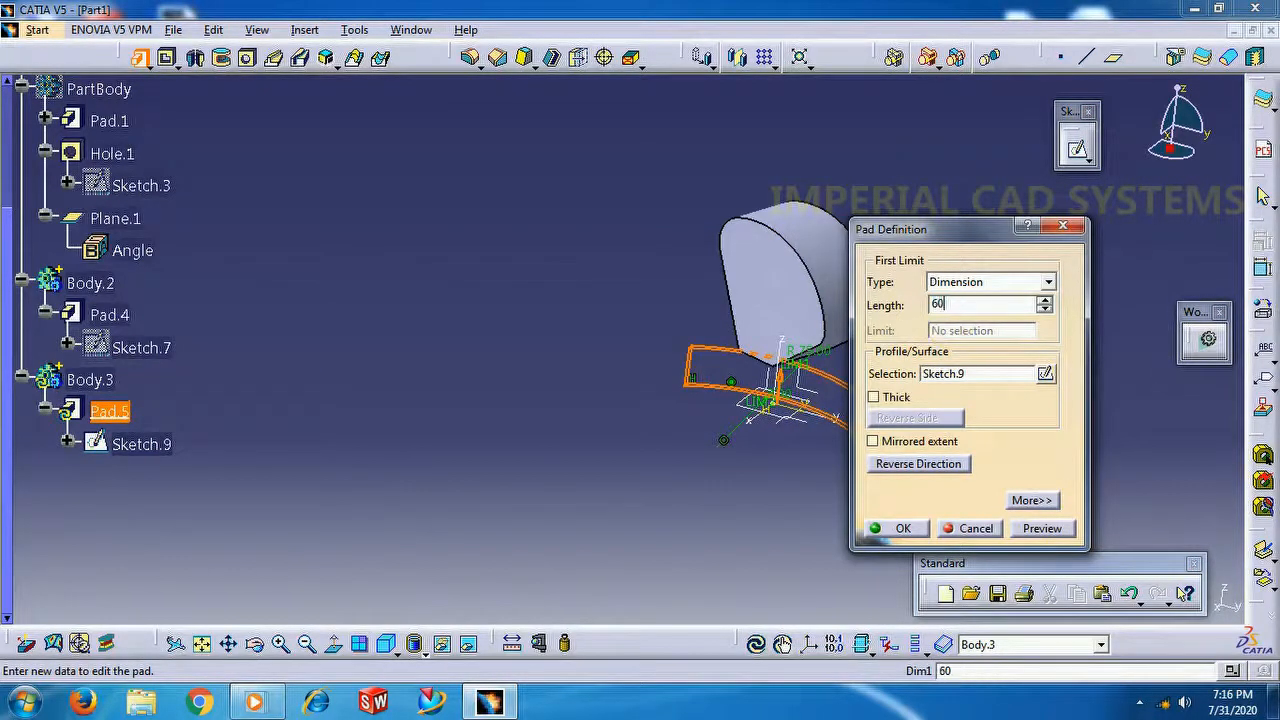
{"action": "type", "text": "60"}
{"action": "key", "text": "Return"}
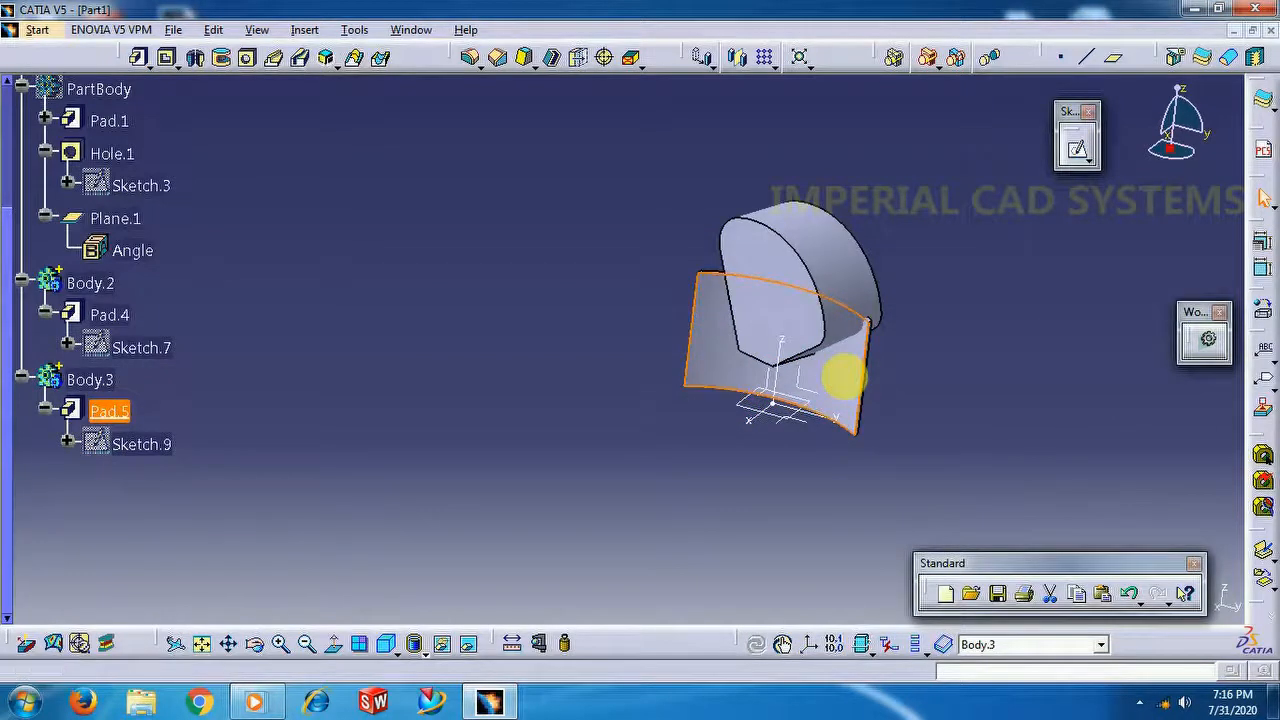
Lengthen the arc-strip pad to 100 mm and then further, so it extends above the fan-shaped block
{"action": "double_click", "coordinate": [843, 377]}
{"action": "key", "text": "Return"}
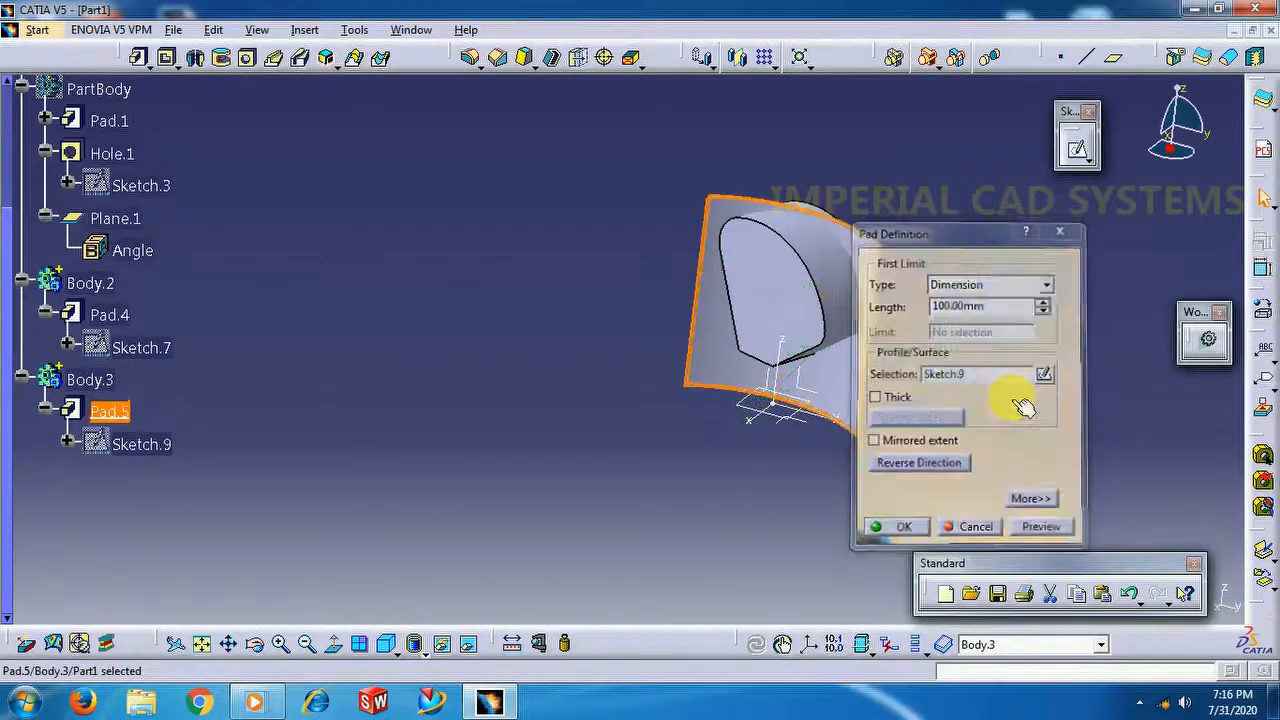
{"action": "double_click", "coordinate": [857, 393]}
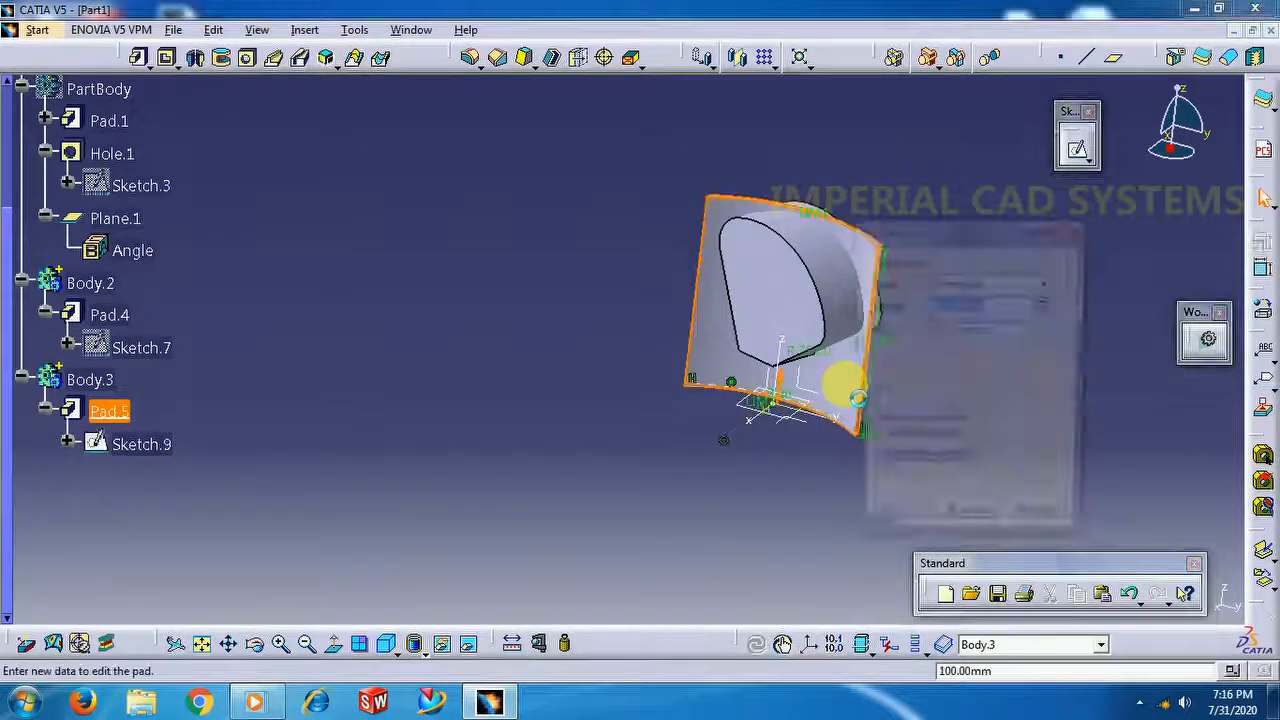
{"action": "type", "text": "12"}
{"action": "key", "text": "Return"}
Intersect Body.3 with Body.2 so that only the curved fan-shaped blade remains
{"action": "middle_click_drag", "start_coordinate": [591, 254], "coordinate": [524, 294]}
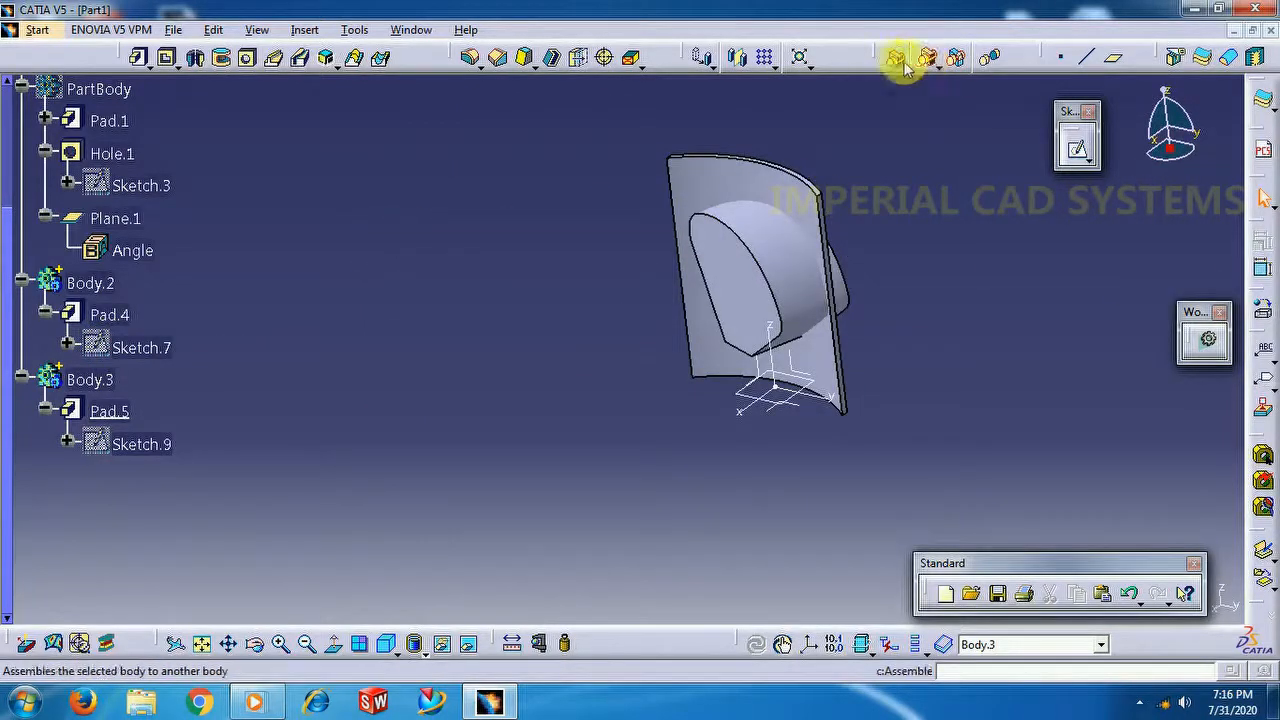
{"action": "left_click_drag", "start_coordinate": [877, 56], "coordinate": [873, 116]}
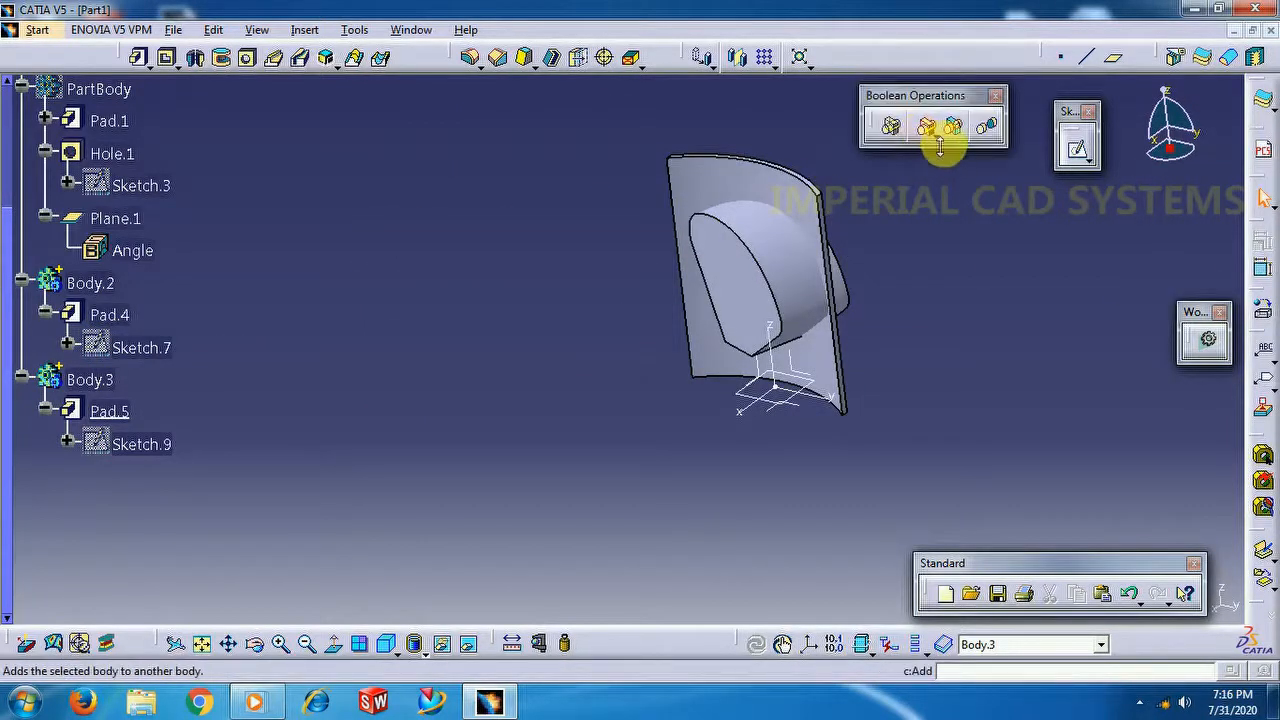
{"action": "left_click", "coordinate": [942, 140]}
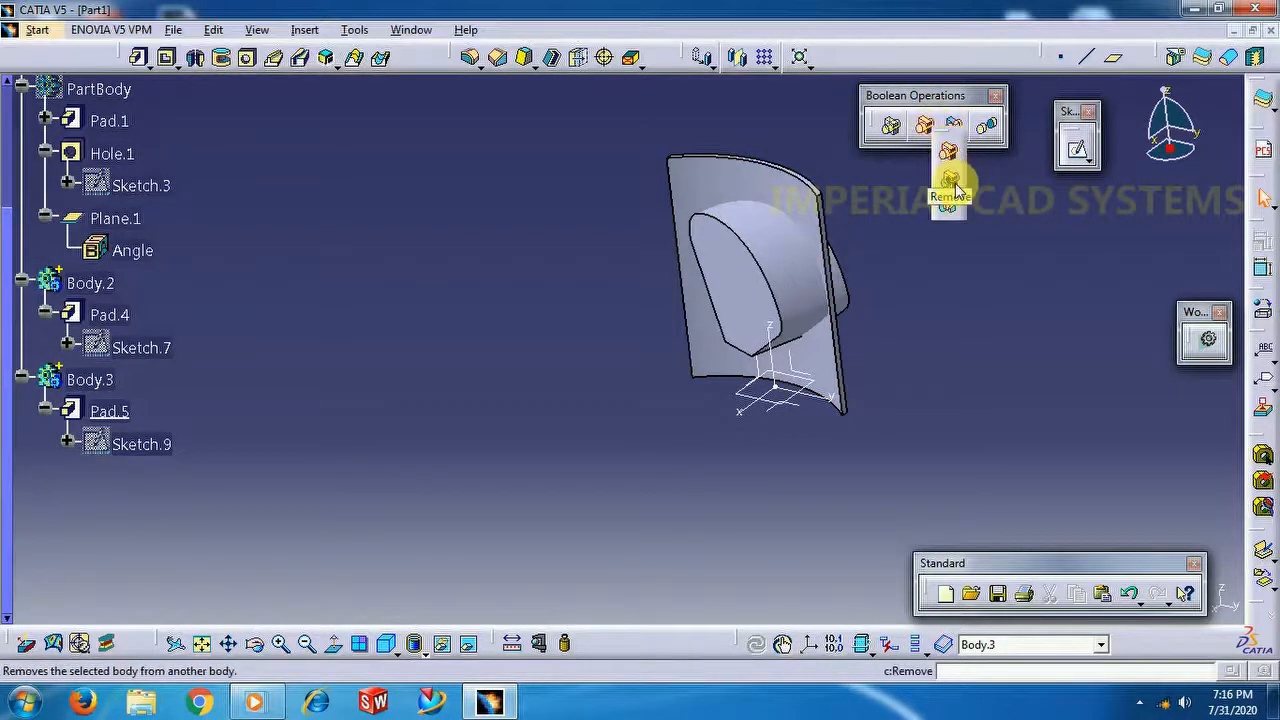
{"action": "left_click", "coordinate": [953, 207]}
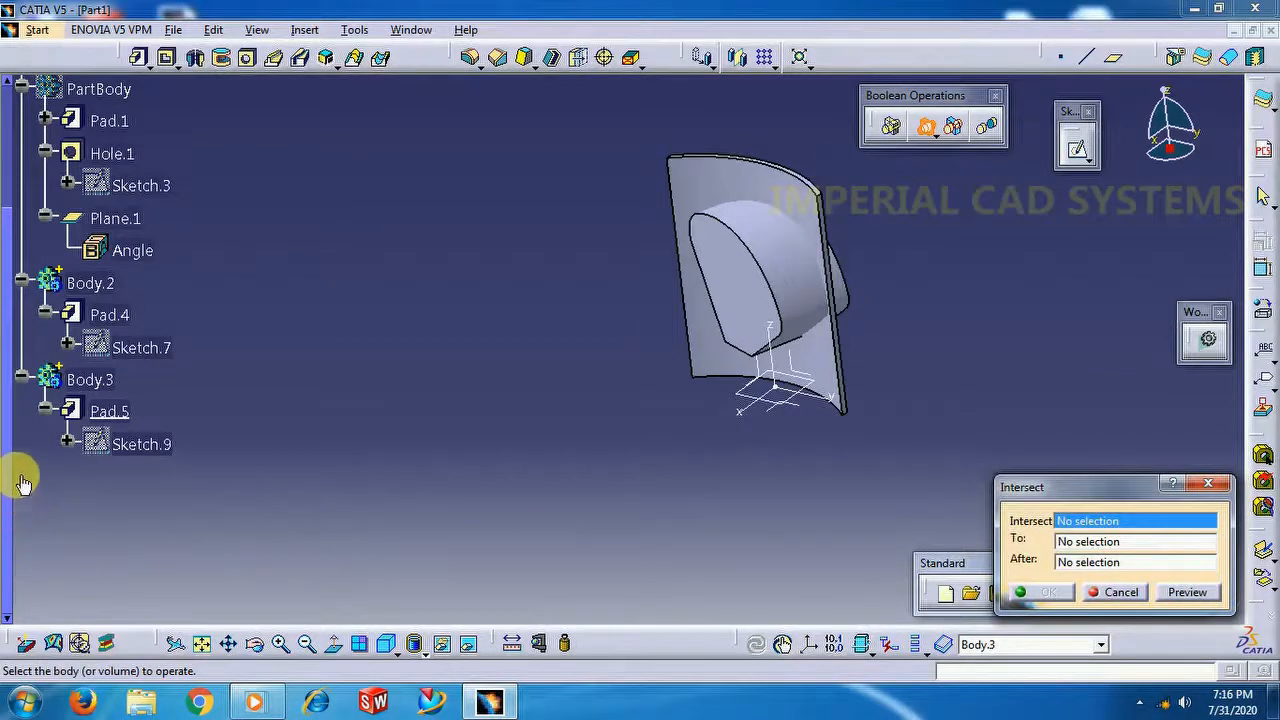
{"action": "left_click", "coordinate": [90, 380]}
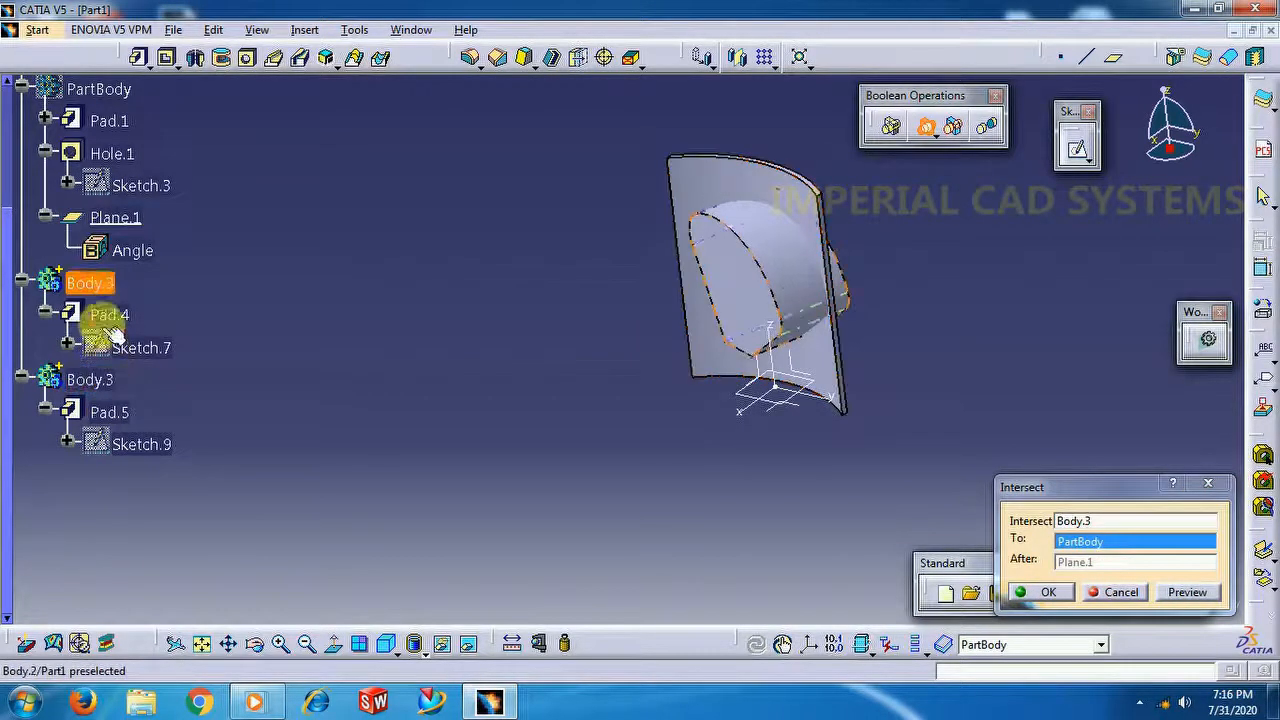
{"action": "left_click", "coordinate": [90, 284]}
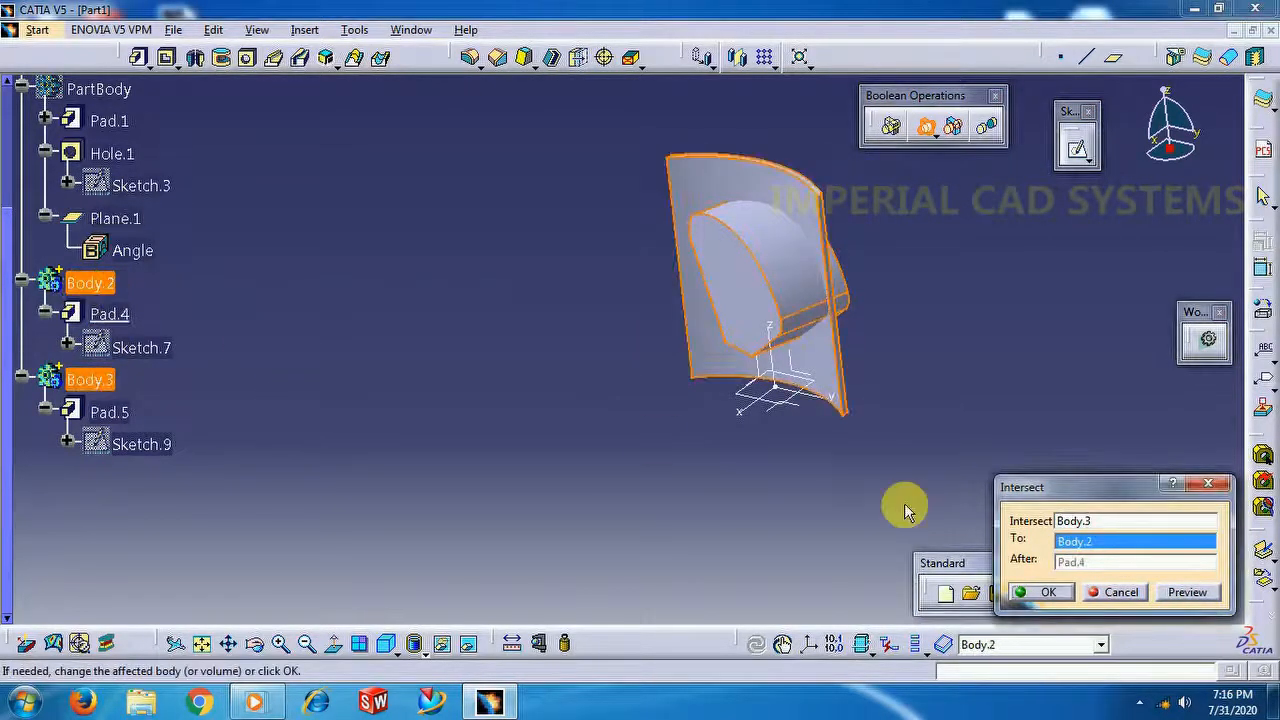
{"action": "left_click", "coordinate": [1040, 592]}
{"action": "middle_click_drag", "start_coordinate": [890, 283], "coordinate": [886, 345]}
{"action": "middle_click_drag", "start_coordinate": [718, 250], "coordinate": [672, 184]}
{"action": "scroll", "coordinate": [226, 252], "scroll_direction": "up", "scroll_amount": 1}
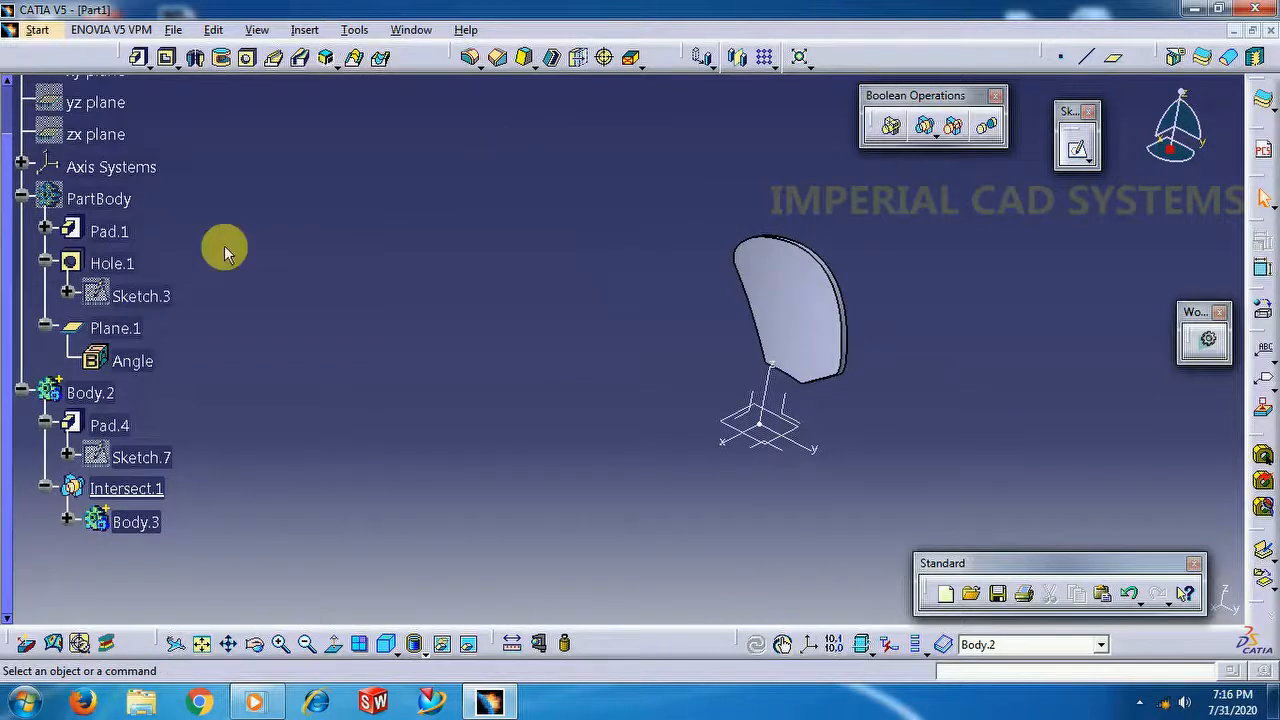
Show the hidden PartBody again and inspect how the curved blade sits on the hub
{"action": "right_click", "coordinate": [118, 204]}
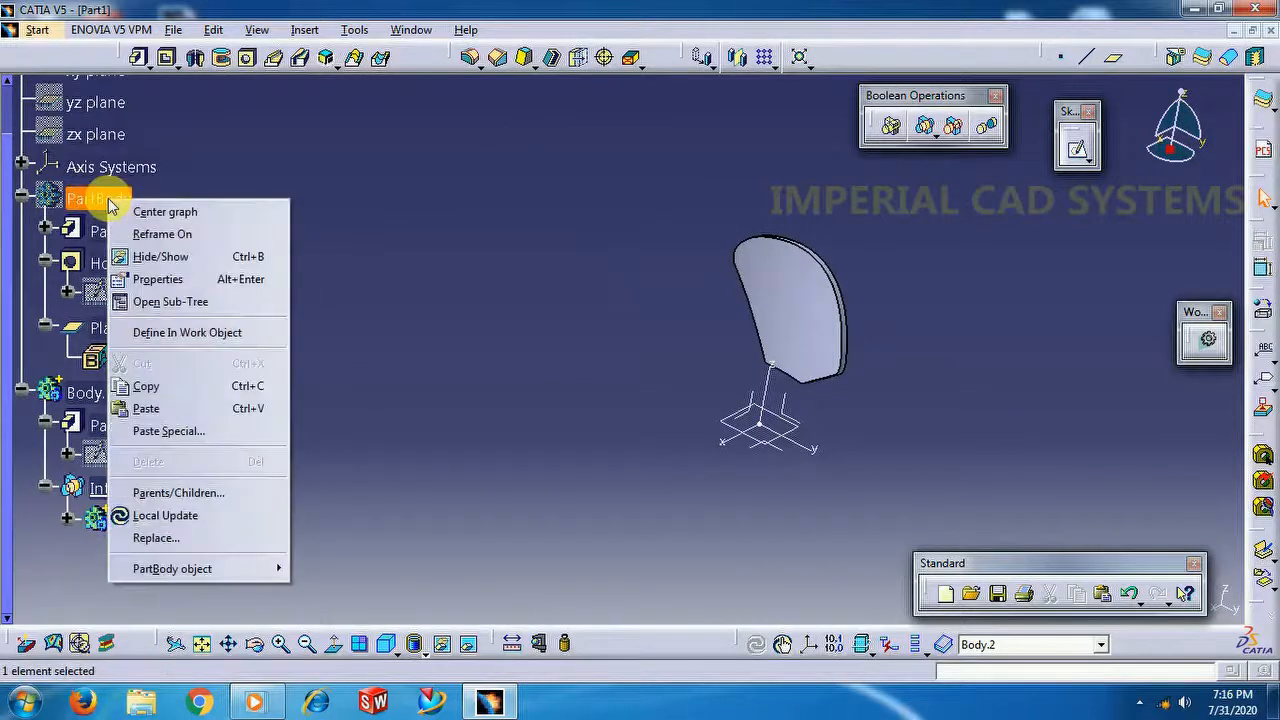
{"action": "left_click", "coordinate": [176, 259]}
{"action": "middle_click_drag", "start_coordinate": [500, 451], "coordinate": [678, 420]}
{"action": "middle_click_drag", "start_coordinate": [686, 294], "coordinate": [542, 529]}
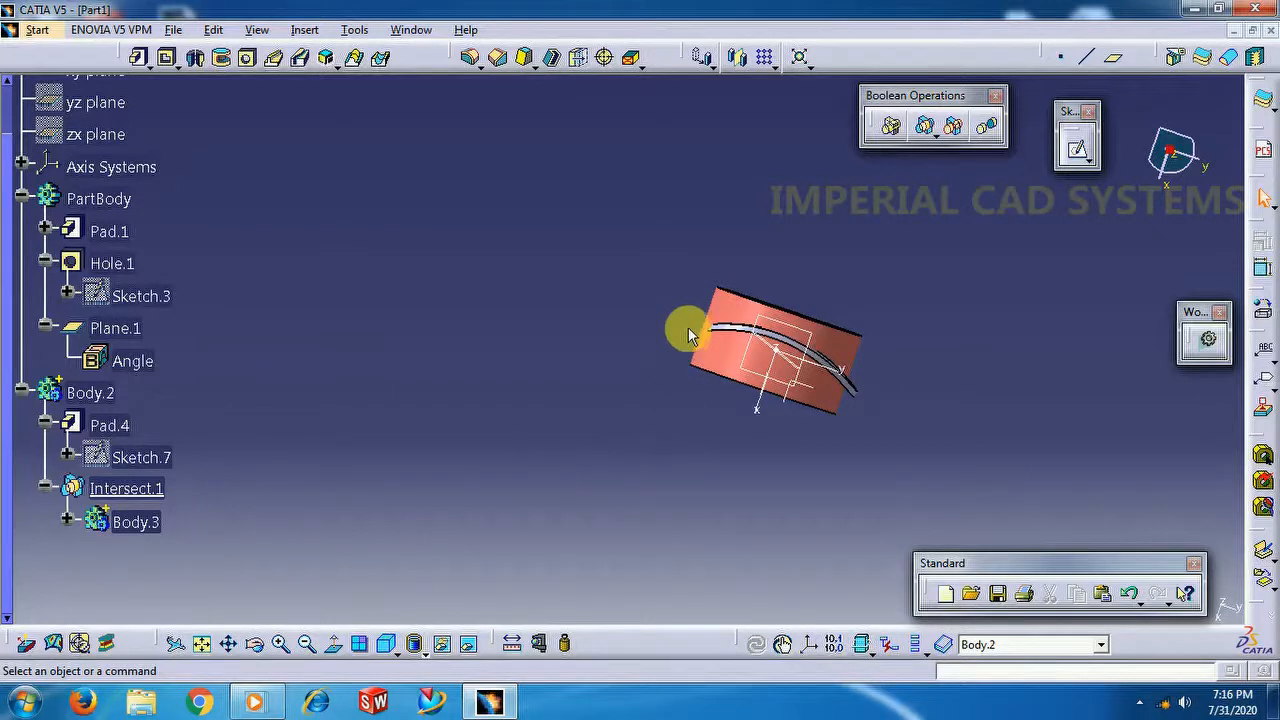
{"action": "middle_click_drag", "start_coordinate": [849, 410], "coordinate": [563, 403]}
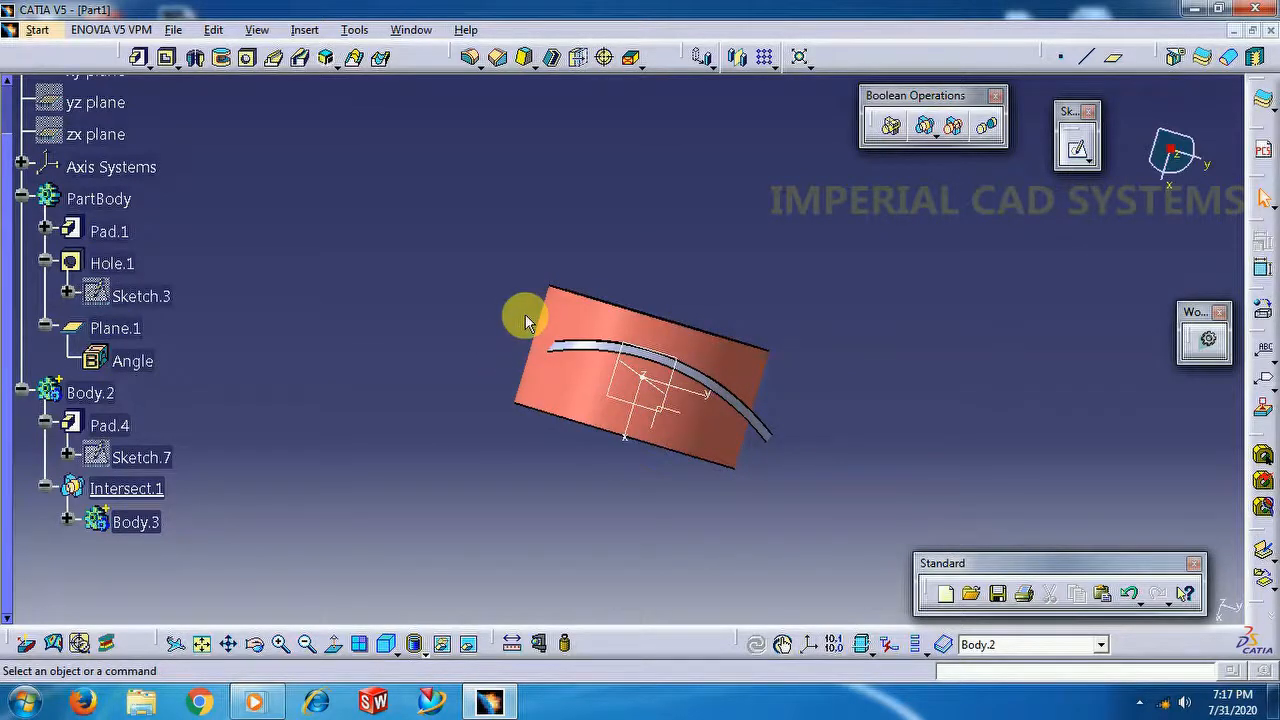
{"action": "middle_click_drag", "start_coordinate": [631, 586], "coordinate": [447, 450]}
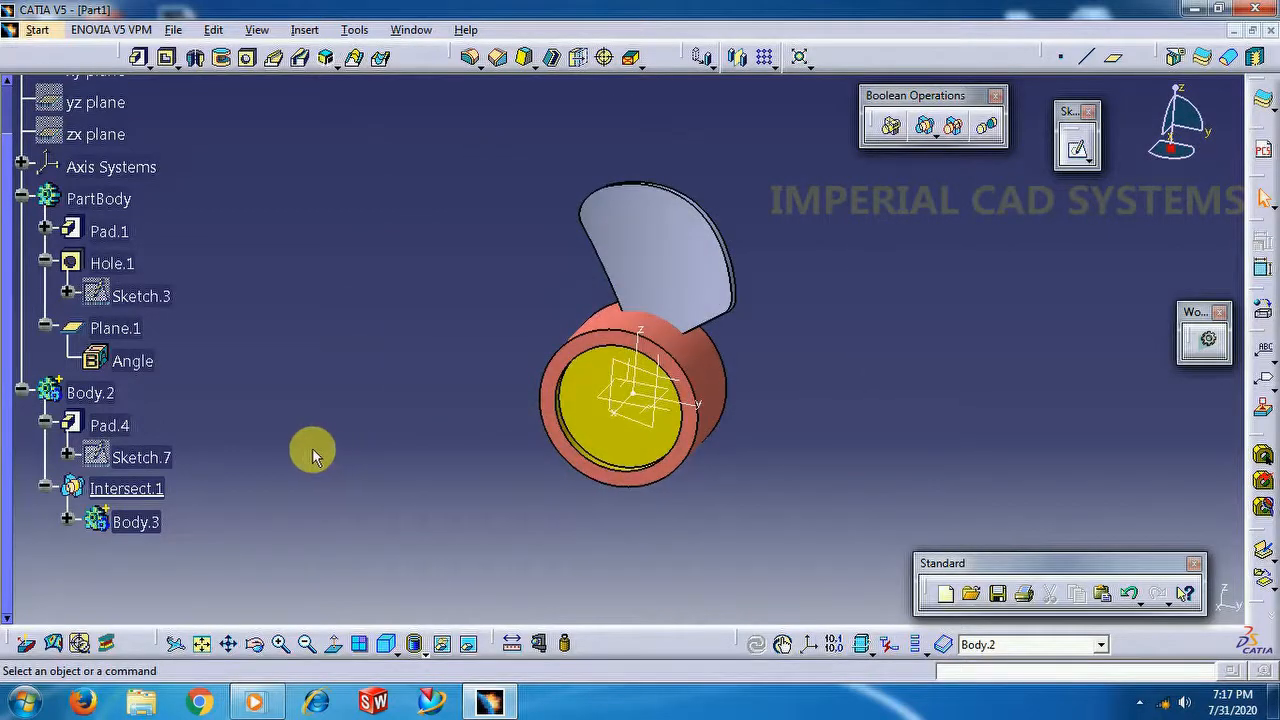
{"action": "middle_click_drag", "start_coordinate": [296, 467], "coordinate": [318, 497]}
Set the fill color of the Intersect.1 feature in Body.2 to magenta
{"action": "right_click", "coordinate": [126, 490]}
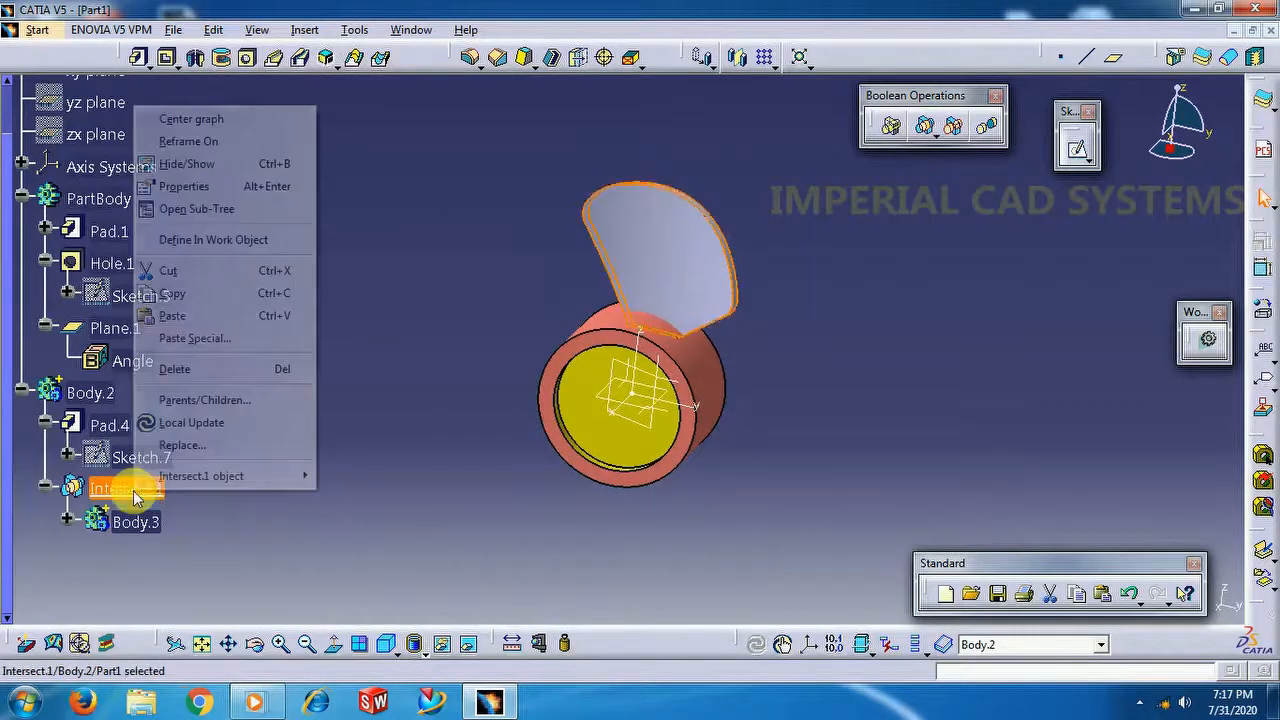
{"action": "left_click", "coordinate": [190, 186]}
{"action": "left_click", "coordinate": [258, 245]}
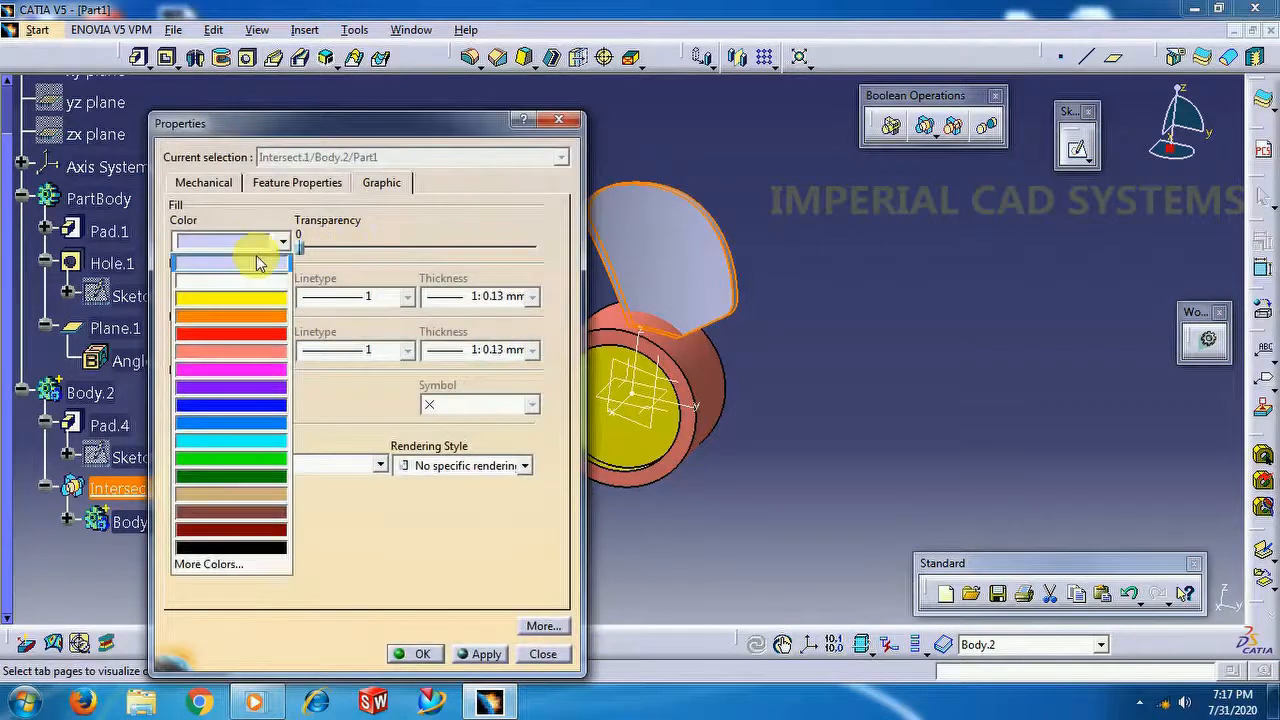
{"action": "left_click", "coordinate": [253, 370]}
{"action": "left_click", "coordinate": [424, 653]}
{"action": "middle_click_drag", "start_coordinate": [849, 428], "coordinate": [384, 385]}
{"action": "left_click", "coordinate": [100, 393]}
{"action": "middle_click_drag", "start_coordinate": [287, 404], "coordinate": [408, 374]}
{"action": "left_click", "coordinate": [393, 376]}
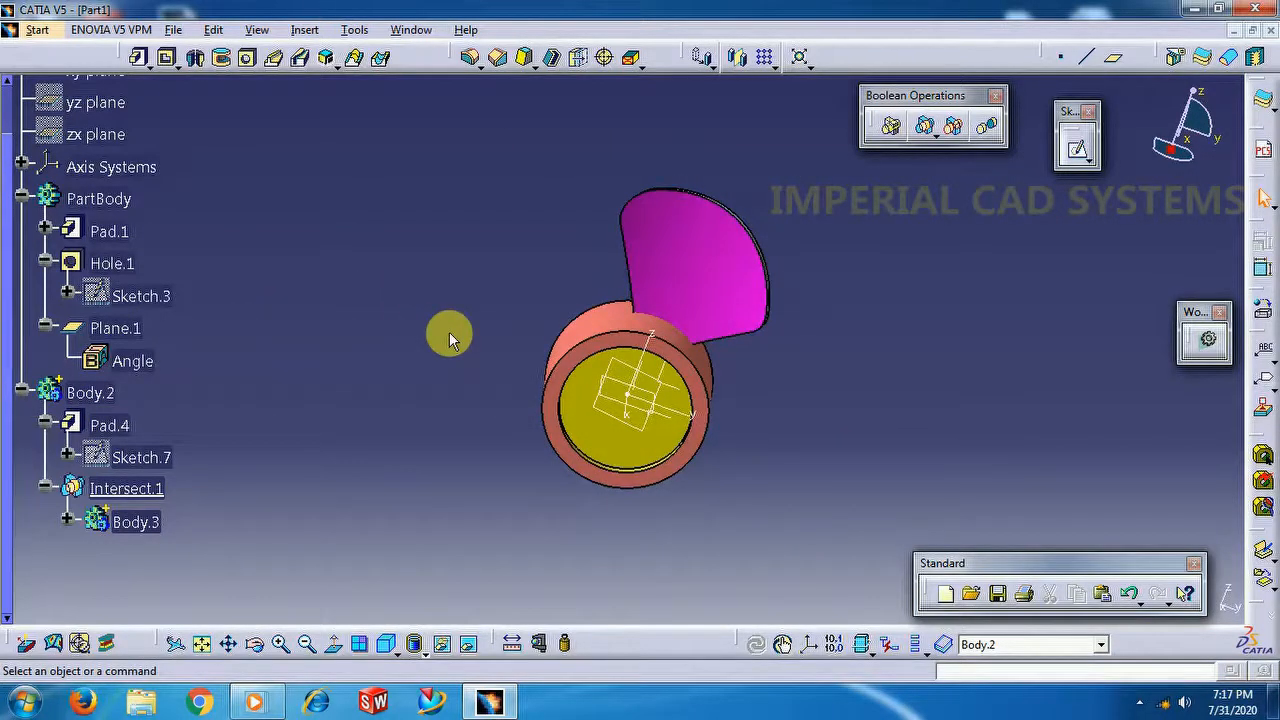
{"action": "middle_click_drag", "start_coordinate": [449, 332], "coordinate": [398, 306]}
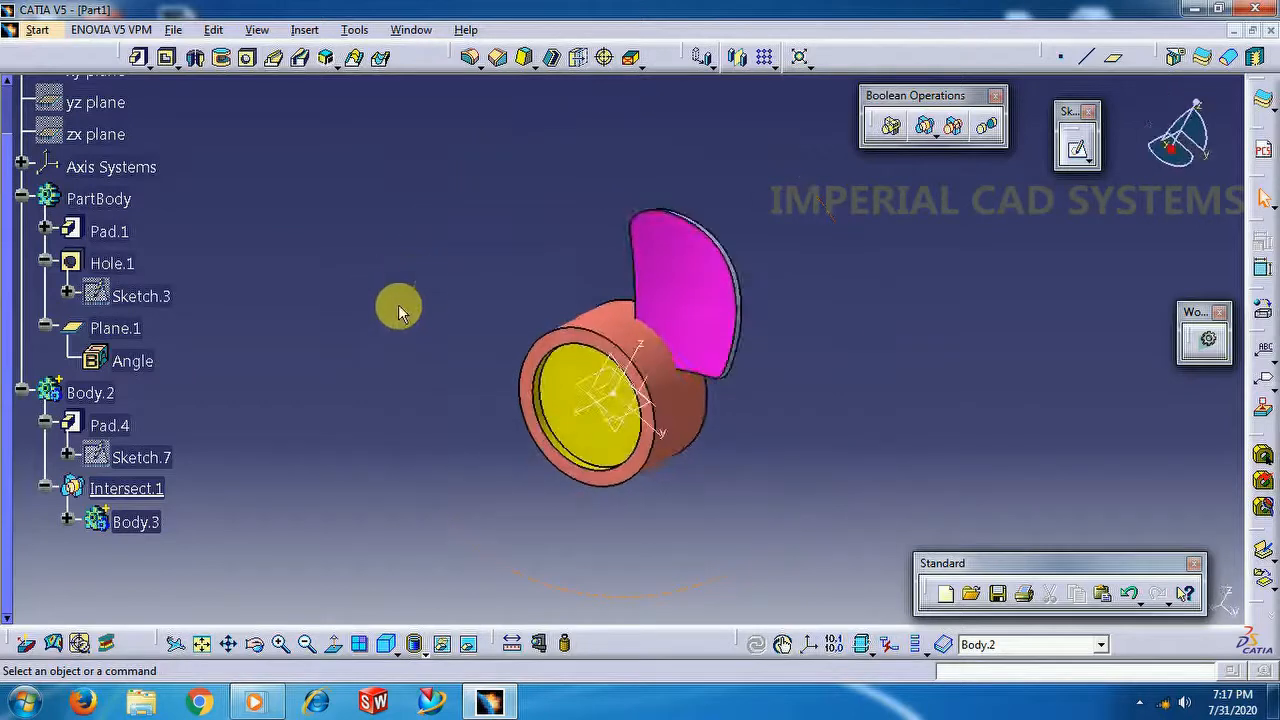
{"action": "middle_click_drag", "start_coordinate": [482, 262], "coordinate": [470, 272]}
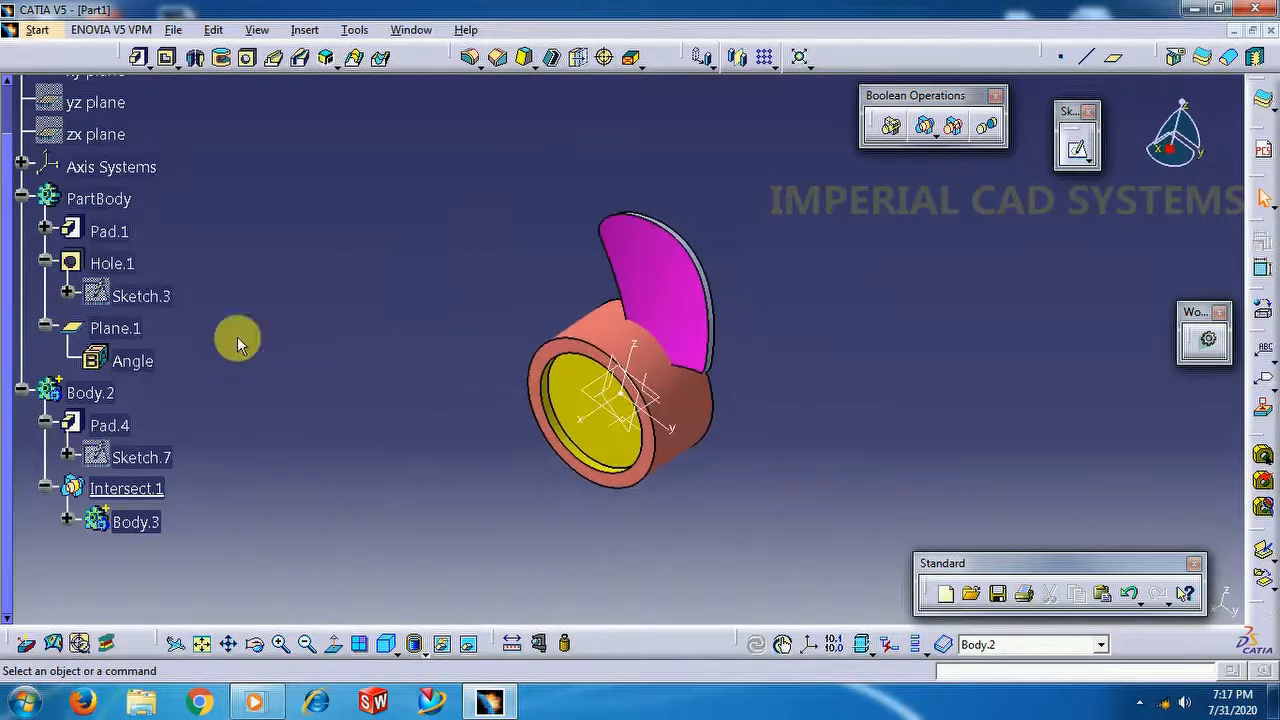
Set the fill color of the whole Body.2 to magenta so the blade's edge faces match
{"action": "right_click", "coordinate": [106, 396]}
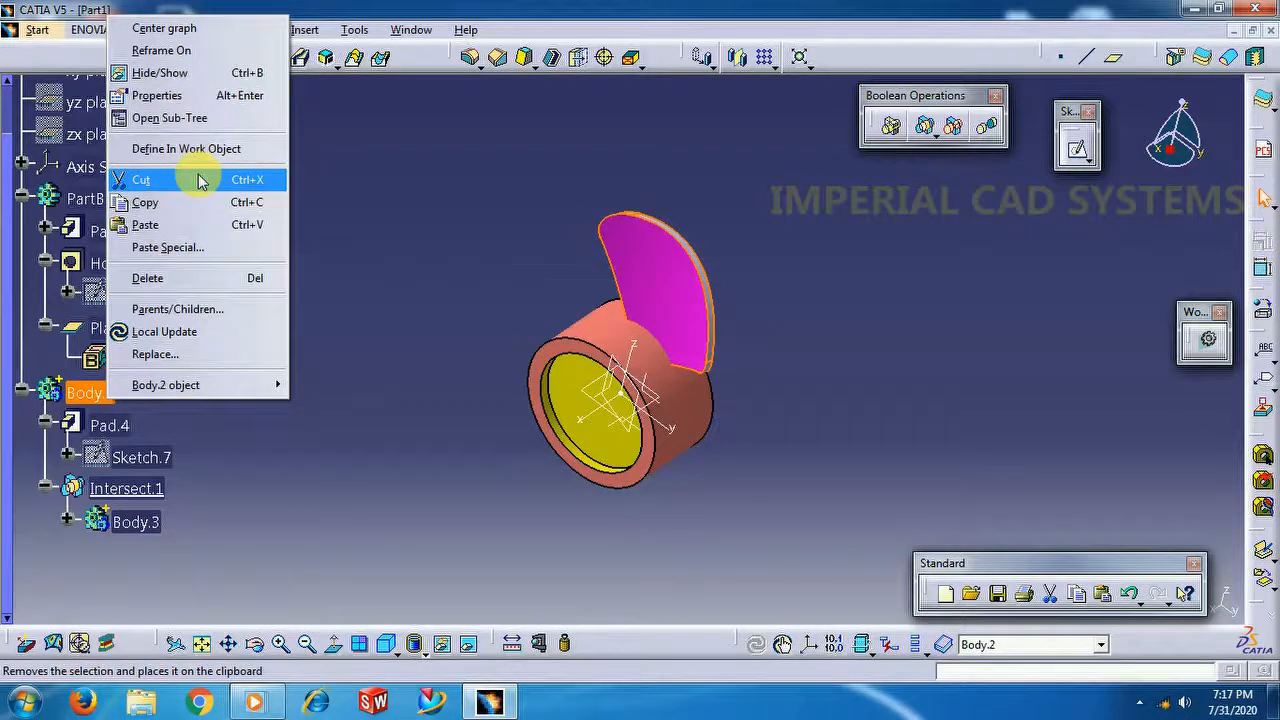
{"action": "left_click", "coordinate": [203, 96]}
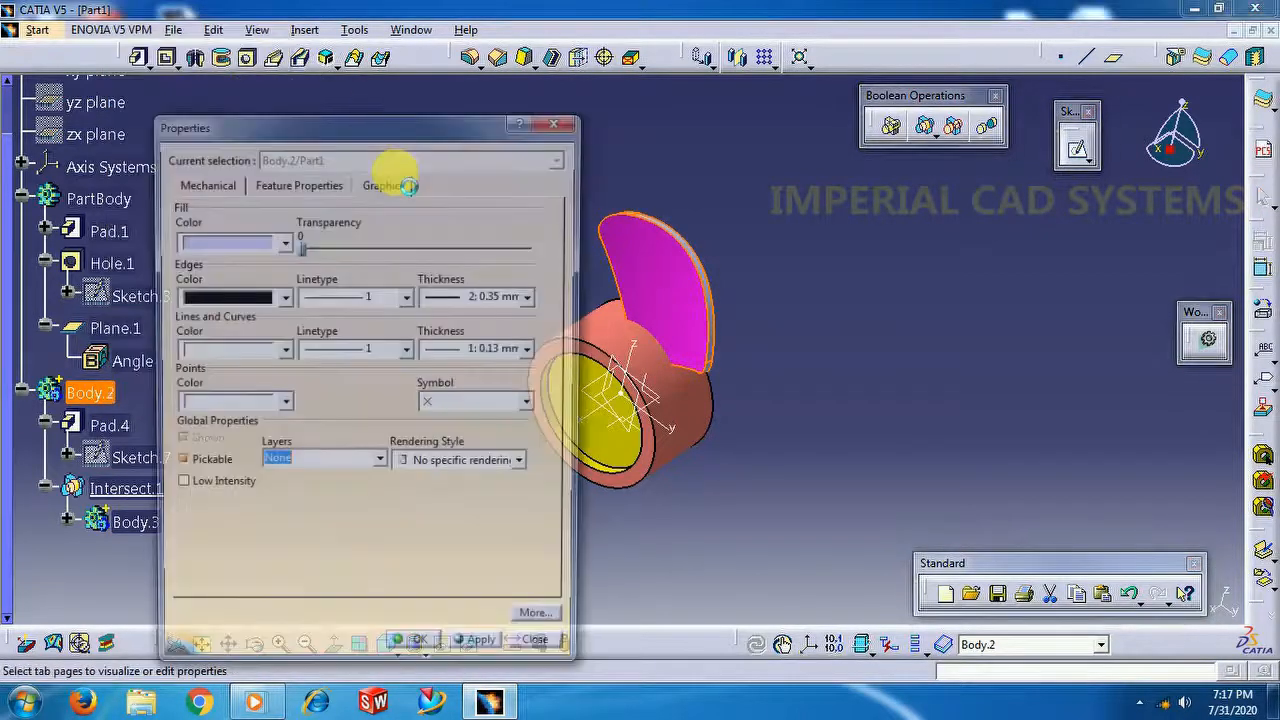
{"action": "left_click", "coordinate": [230, 241]}
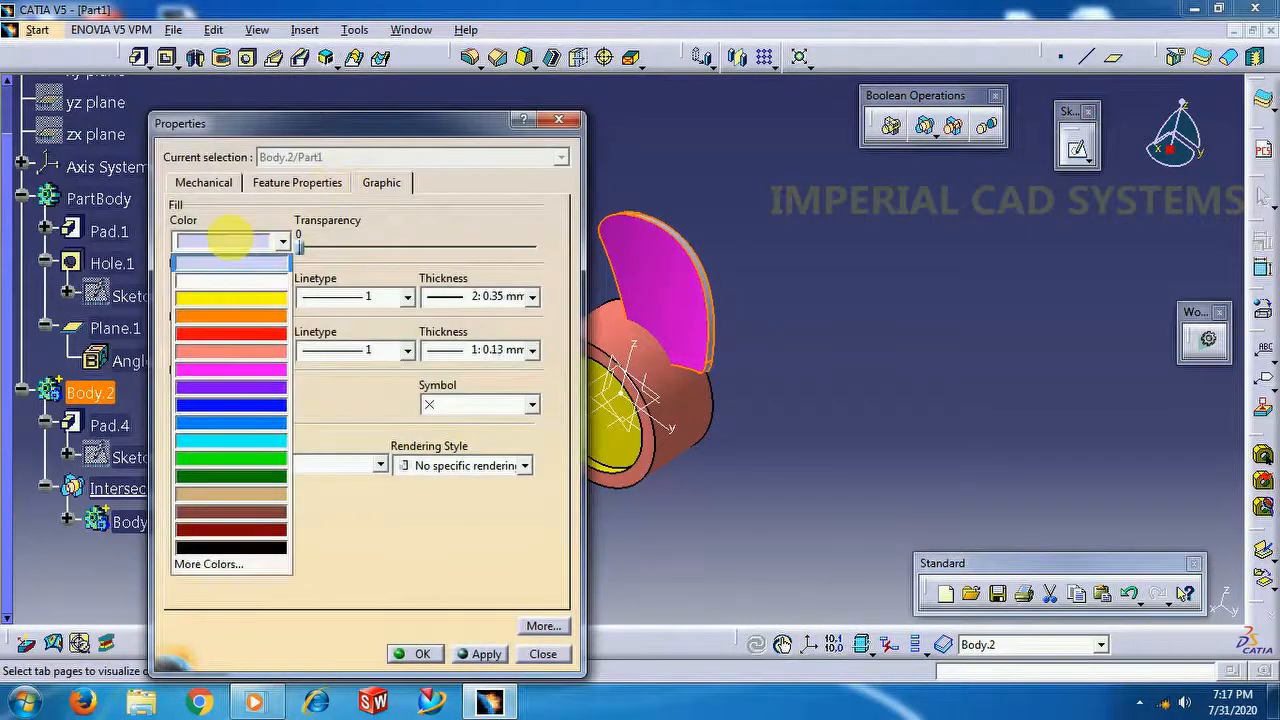
{"action": "left_click", "coordinate": [235, 370]}
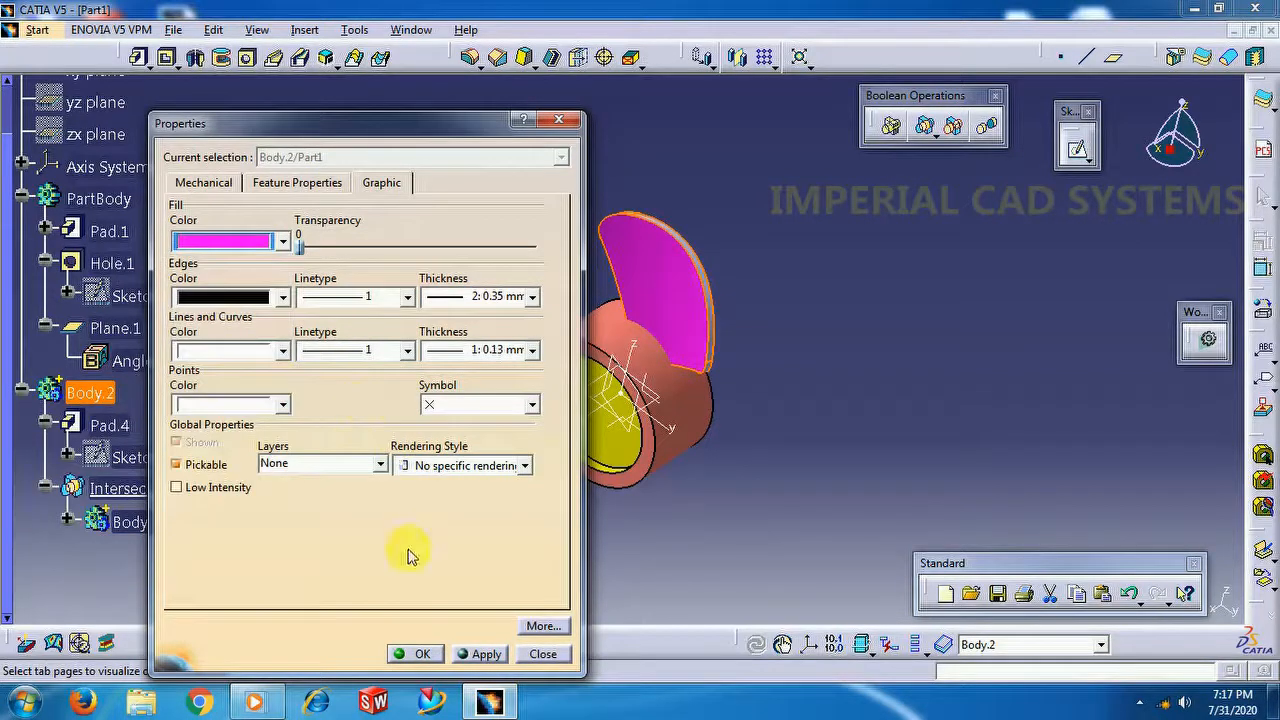
{"action": "left_click", "coordinate": [412, 654]}
{"action": "middle_click_drag", "start_coordinate": [477, 280], "coordinate": [548, 262]}
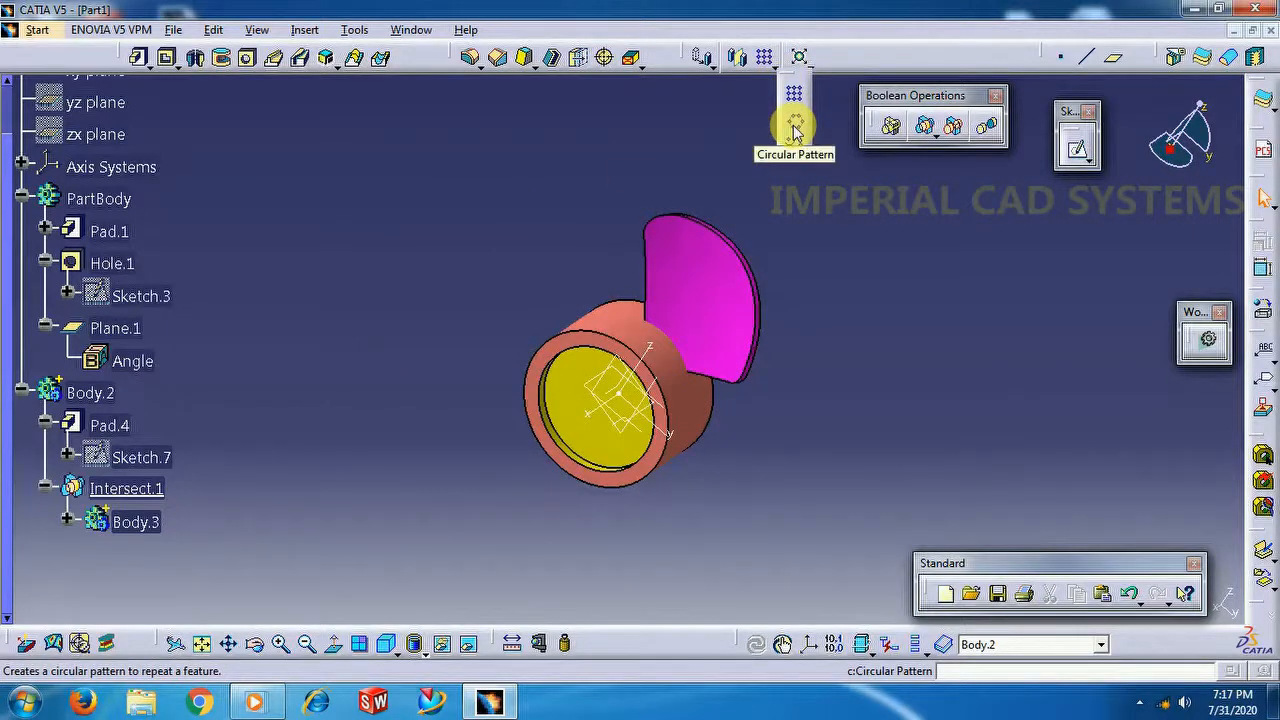
Set up a circular pattern of the blade's current solid around the absolute axis system's axis through the hub
{"action": "left_click", "coordinate": [793, 127]}
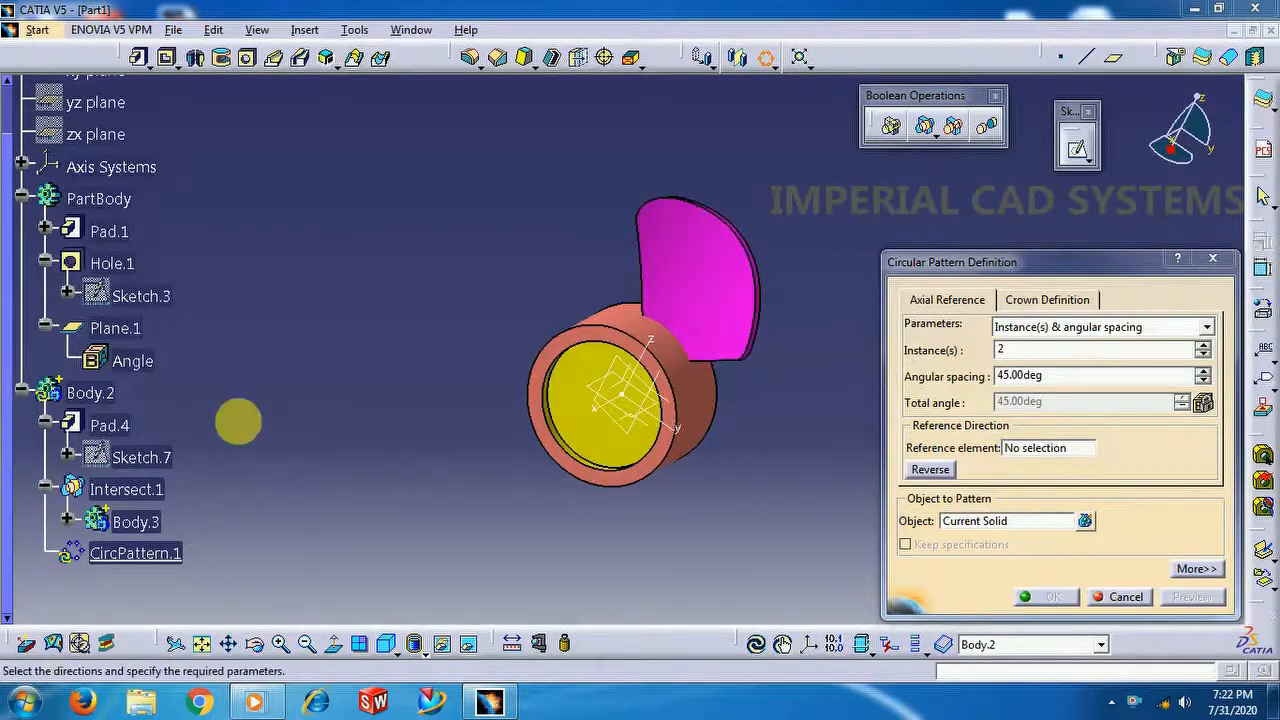
{"action": "left_click", "coordinate": [1048, 449]}
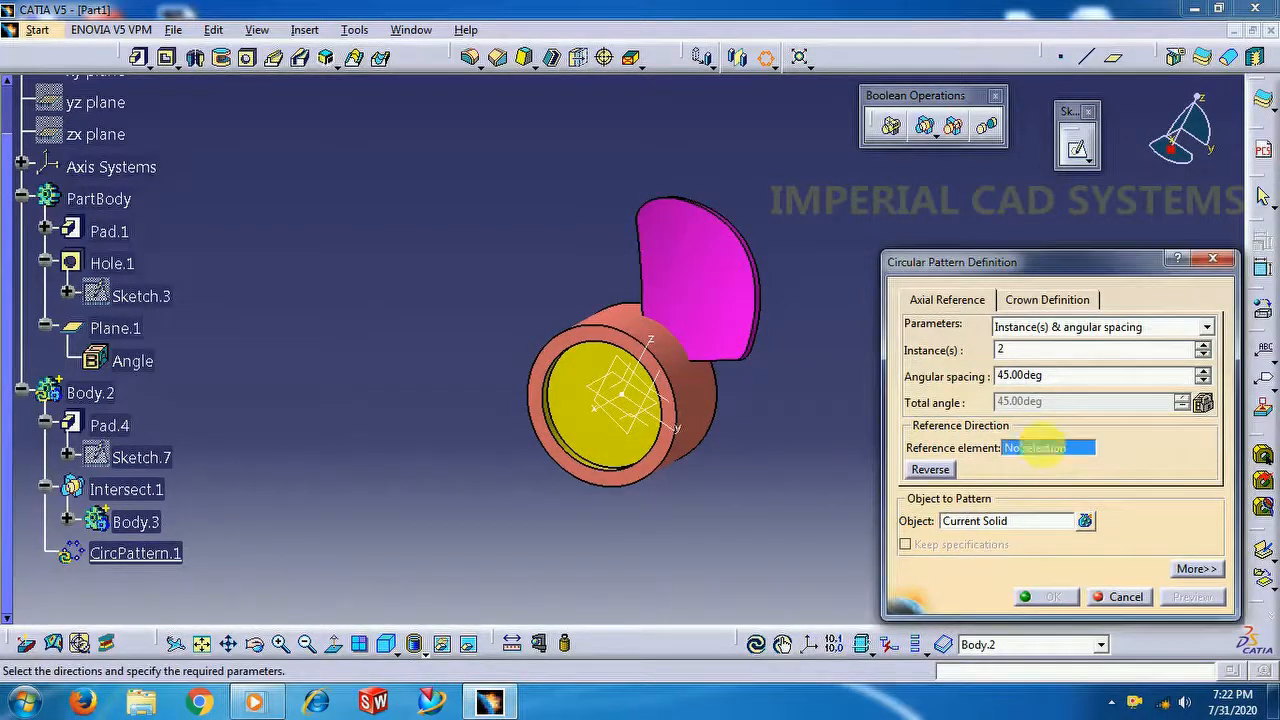
{"action": "left_click", "coordinate": [612, 417]}
{"action": "middle_click_drag", "start_coordinate": [712, 412], "coordinate": [707, 366]}
{"action": "middle_click_drag", "start_coordinate": [728, 458], "coordinate": [770, 468]}
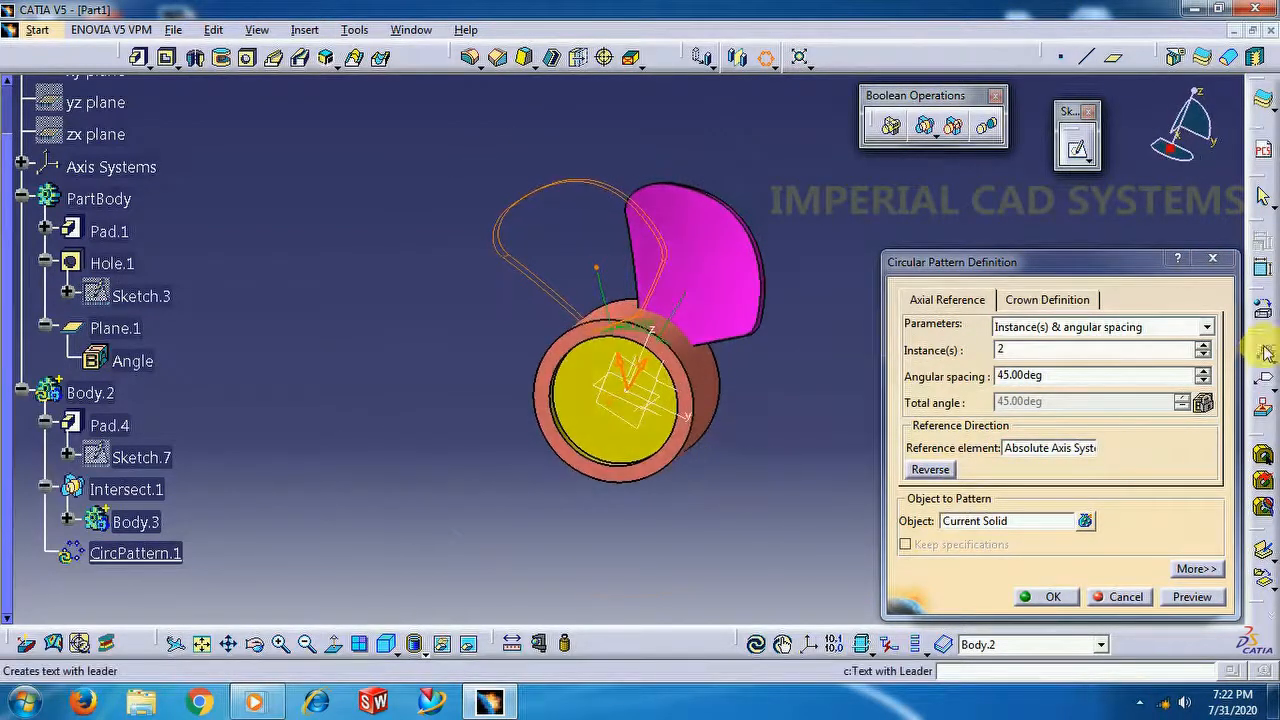
Set the circular pattern to 3 instances with 120 deg angular spacing and create it
{"action": "left_click", "coordinate": [1203, 345]}
{"action": "left_click", "coordinate": [1203, 371]}
{"action": "left_click", "coordinate": [1203, 371]}
{"action": "left_click", "coordinate": [1203, 371]}
{"action": "left_click", "coordinate": [1203, 371]}
{"action": "left_click", "coordinate": [1203, 371]}
{"action": "left_click", "coordinate": [1203, 371]}
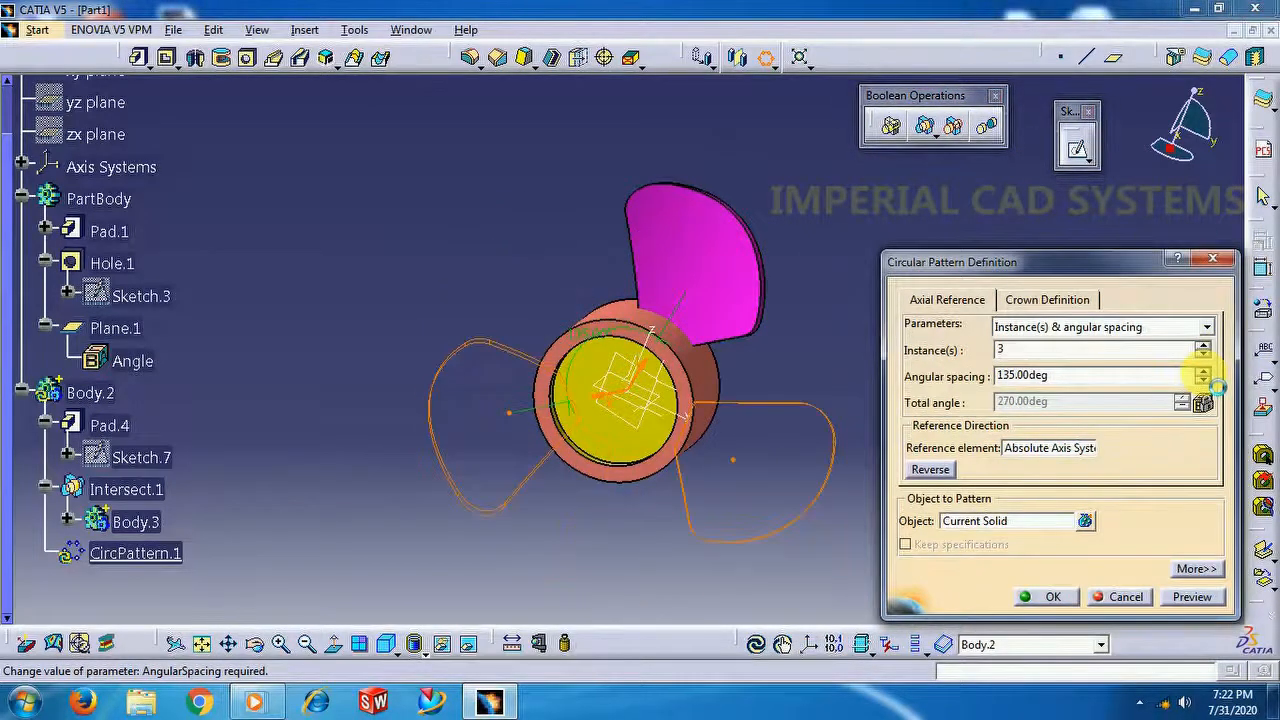
{"action": "left_click", "coordinate": [1203, 371]}
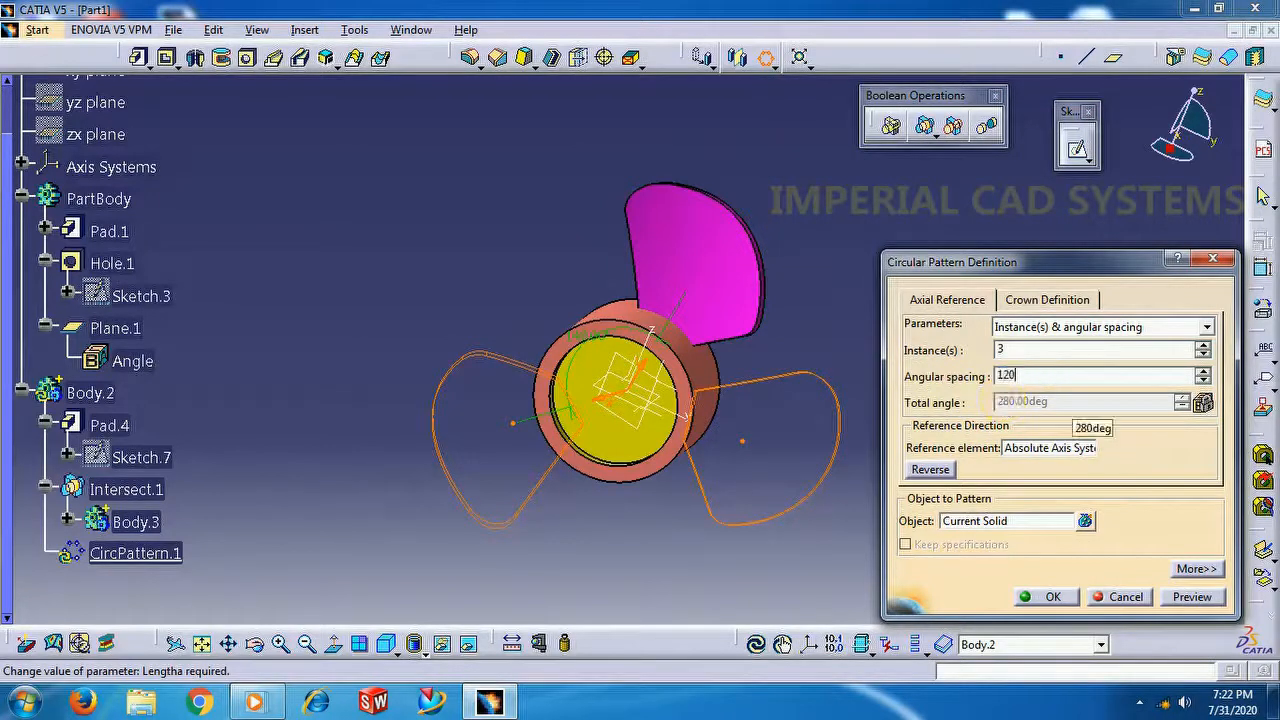
{"action": "left_click", "coordinate": [1213, 599]}
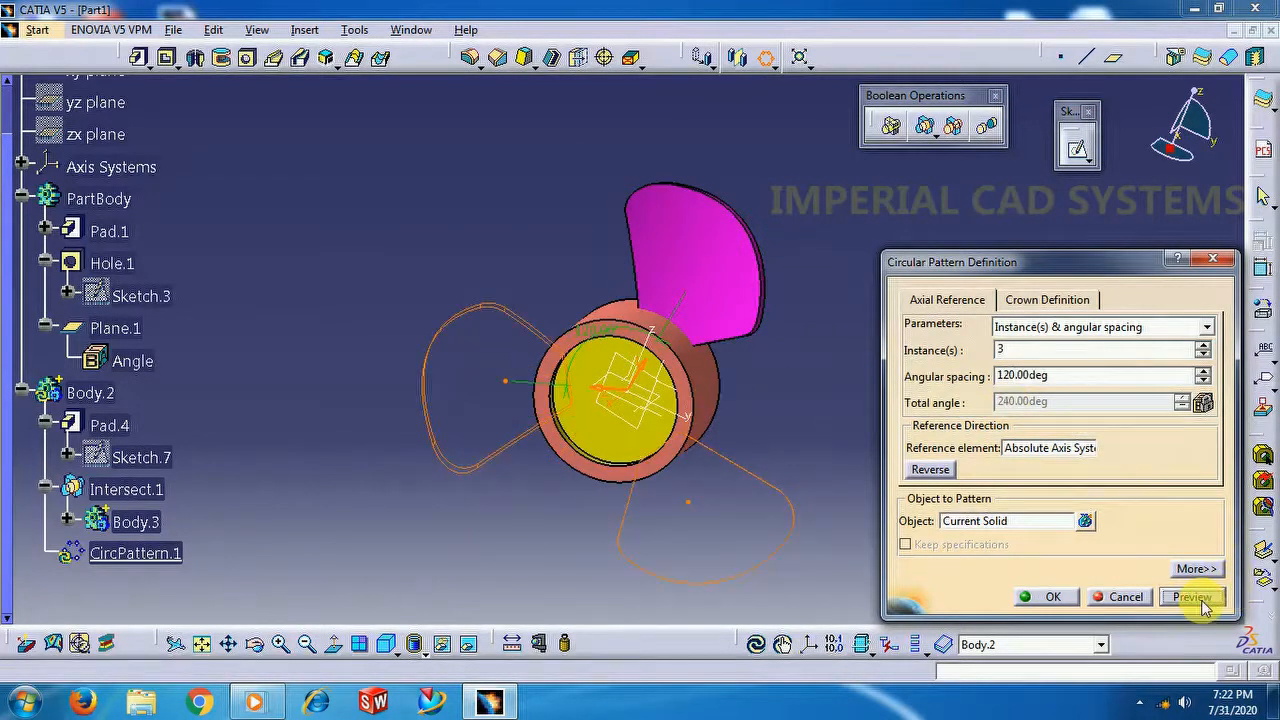
{"action": "left_click", "coordinate": [1050, 598]}
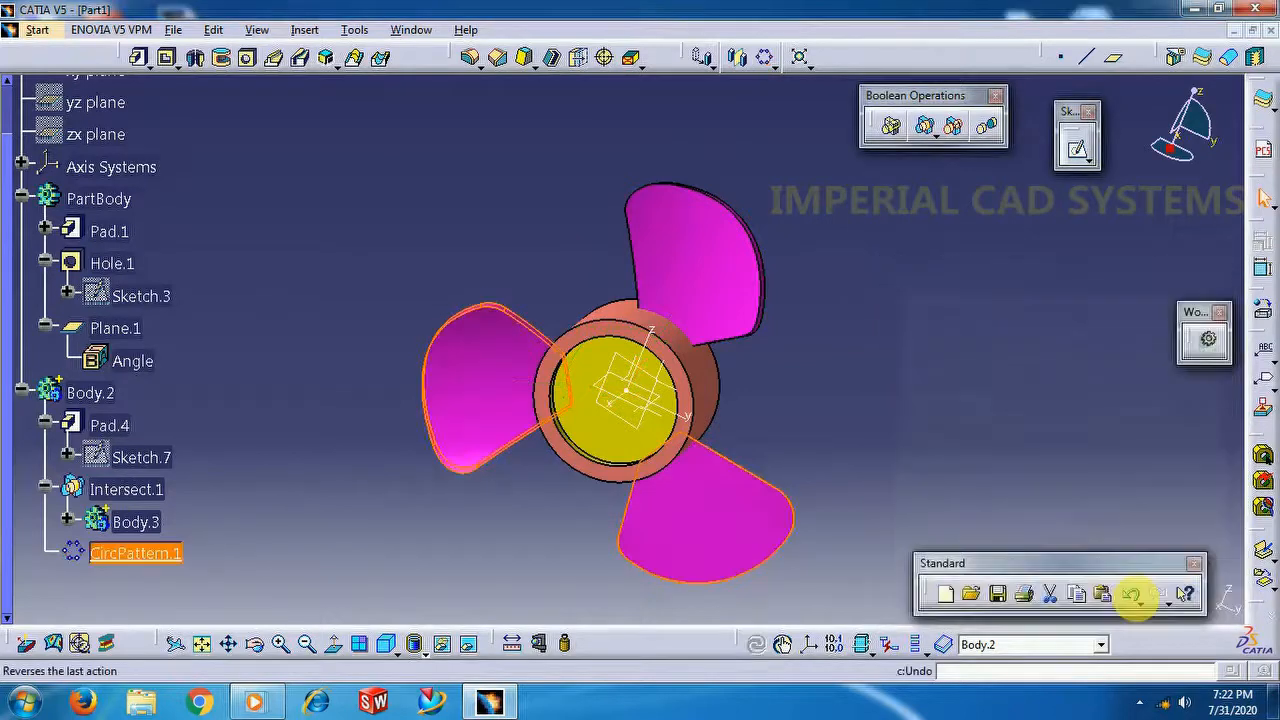
Add Body.2 with the three blades to the PartBody and expand it in the tree to show its features
{"action": "middle_click_drag", "start_coordinate": [923, 349], "coordinate": [543, 289]}
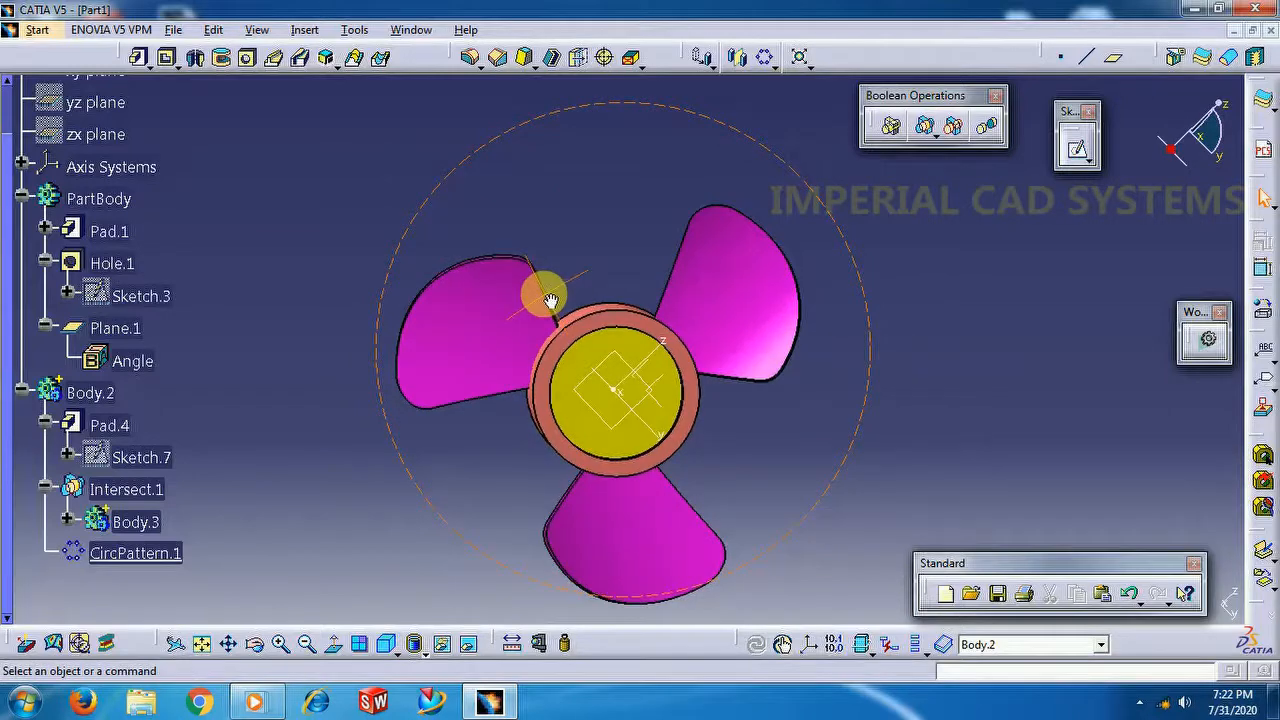
{"action": "middle_click_drag", "start_coordinate": [797, 228], "coordinate": [607, 440]}
{"action": "middle_click_drag", "start_coordinate": [813, 394], "coordinate": [777, 314]}
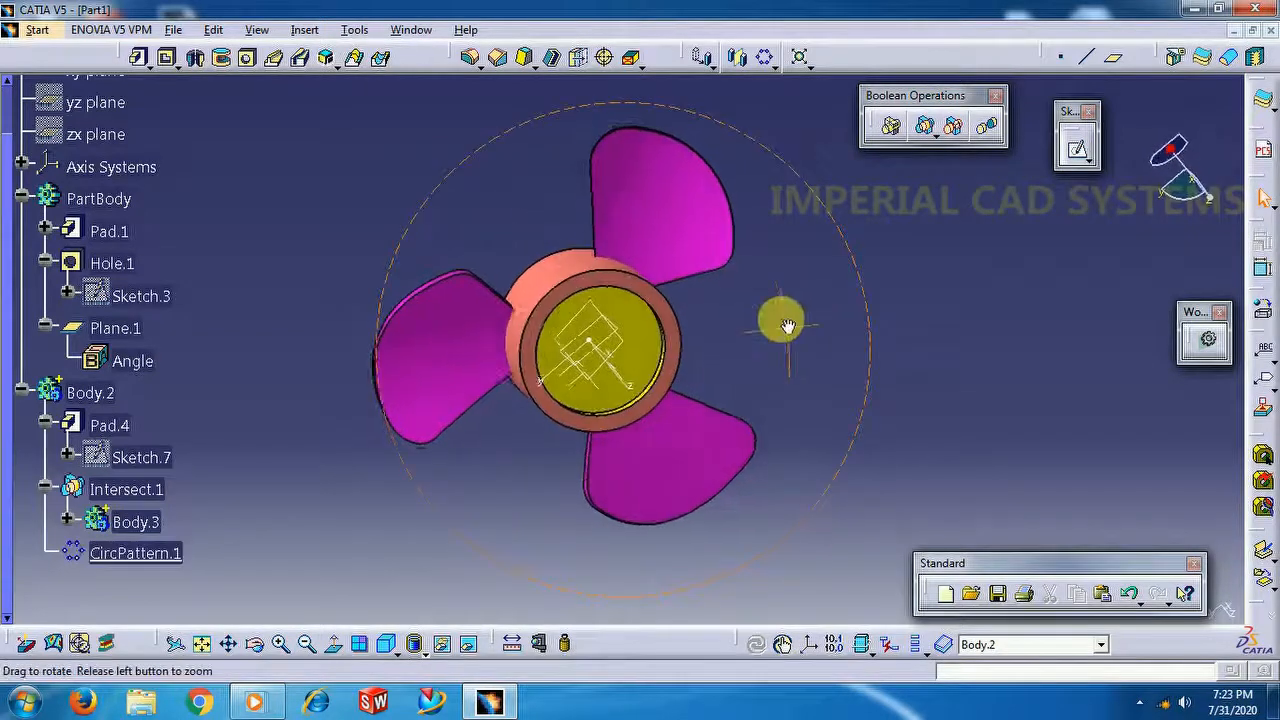
{"action": "right_click", "coordinate": [113, 395]}
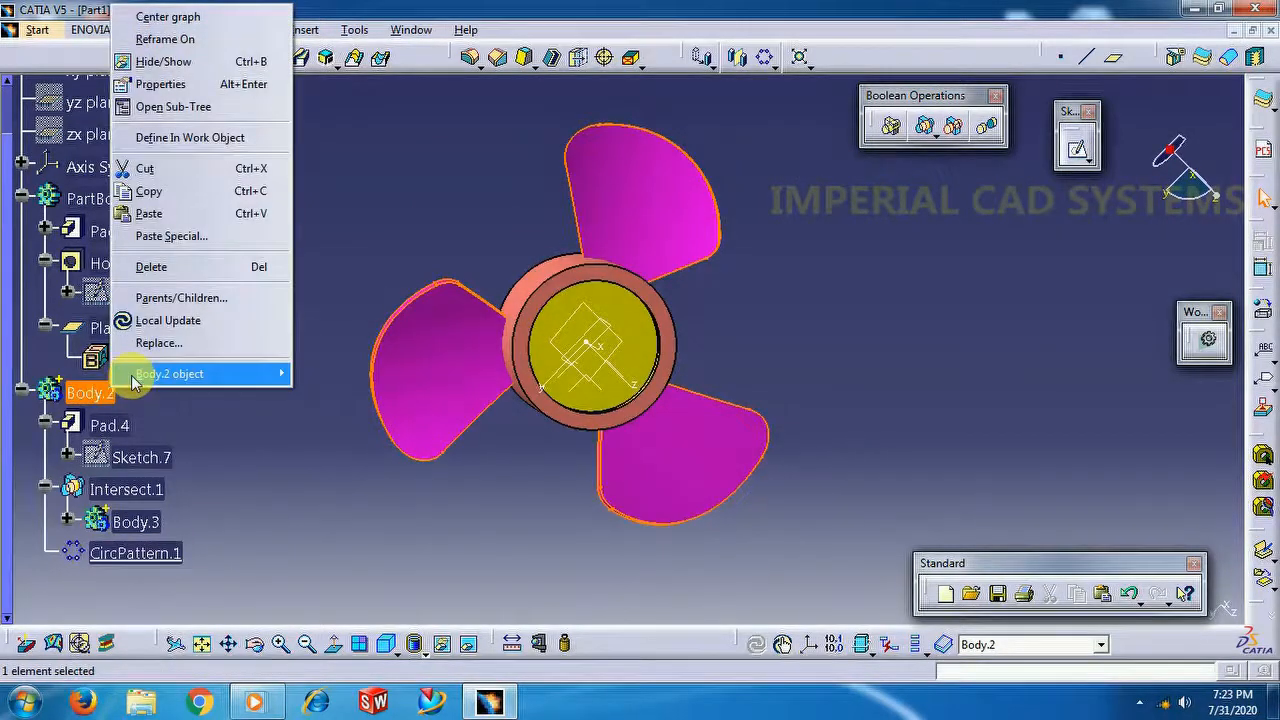
{"action": "mouse_move", "coordinate": [138, 378]}
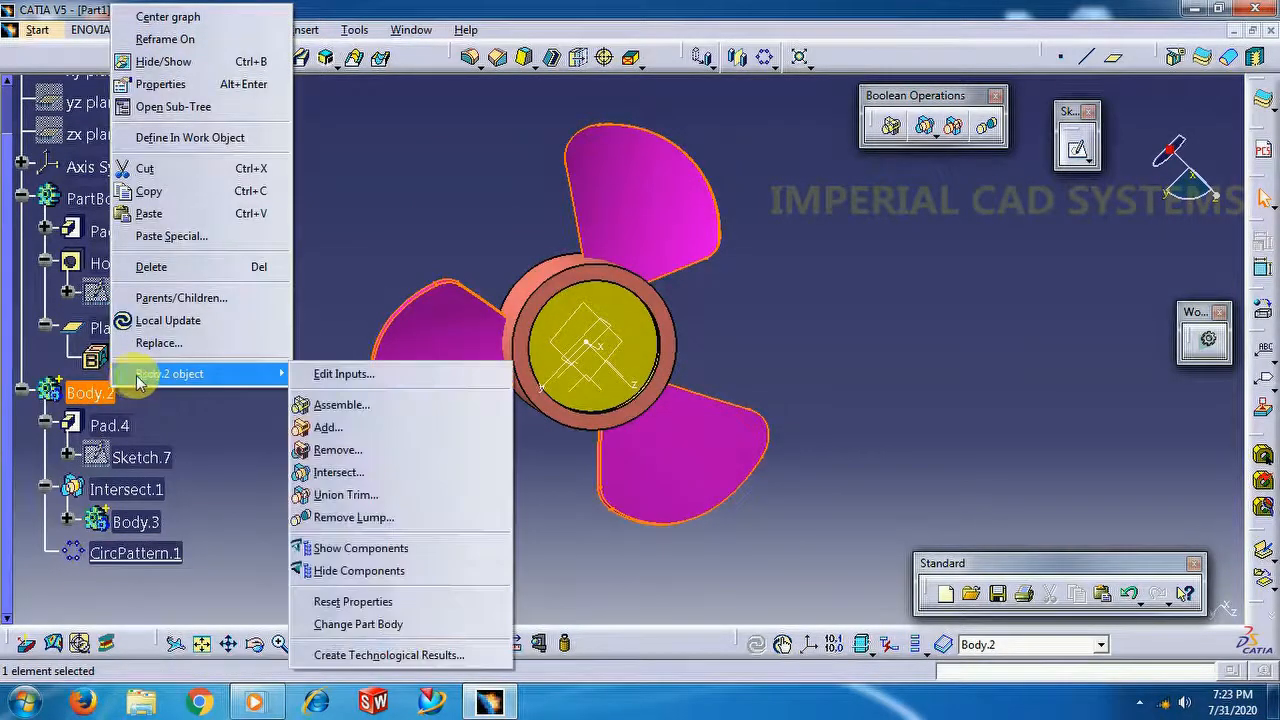
{"action": "left_click", "coordinate": [324, 433]}
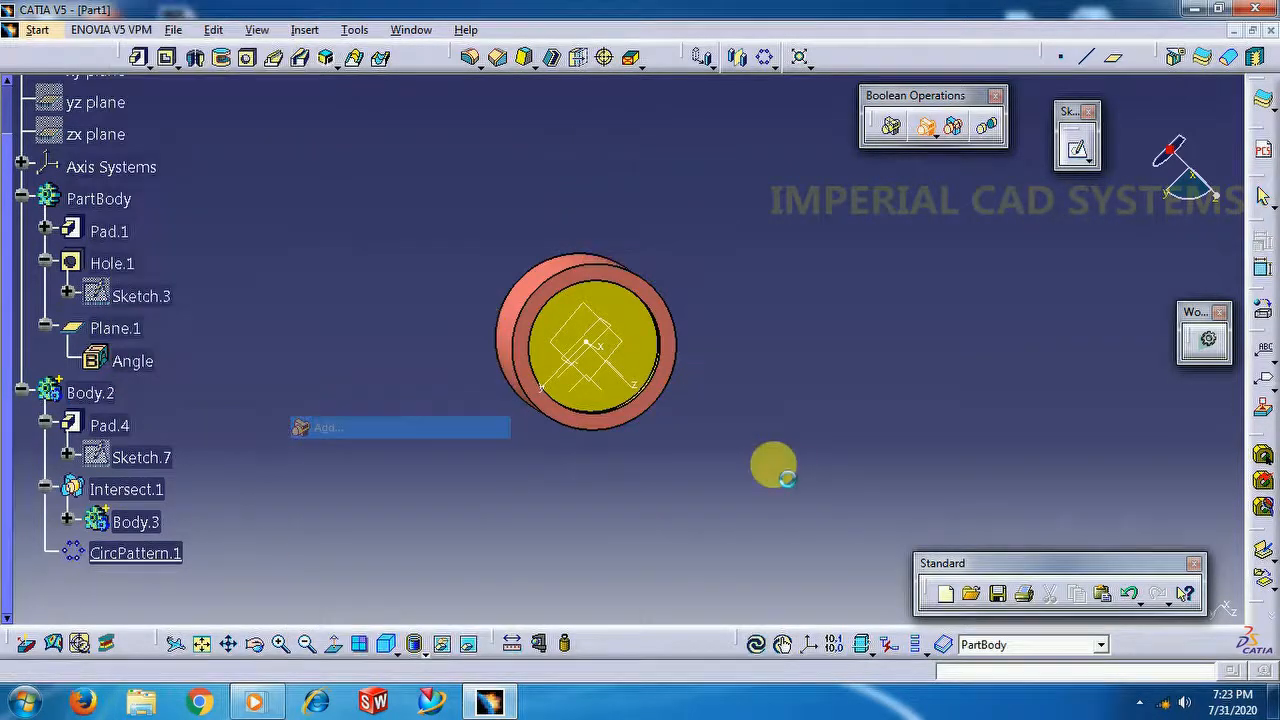
{"action": "middle_click_drag", "start_coordinate": [660, 375], "coordinate": [700, 400]}
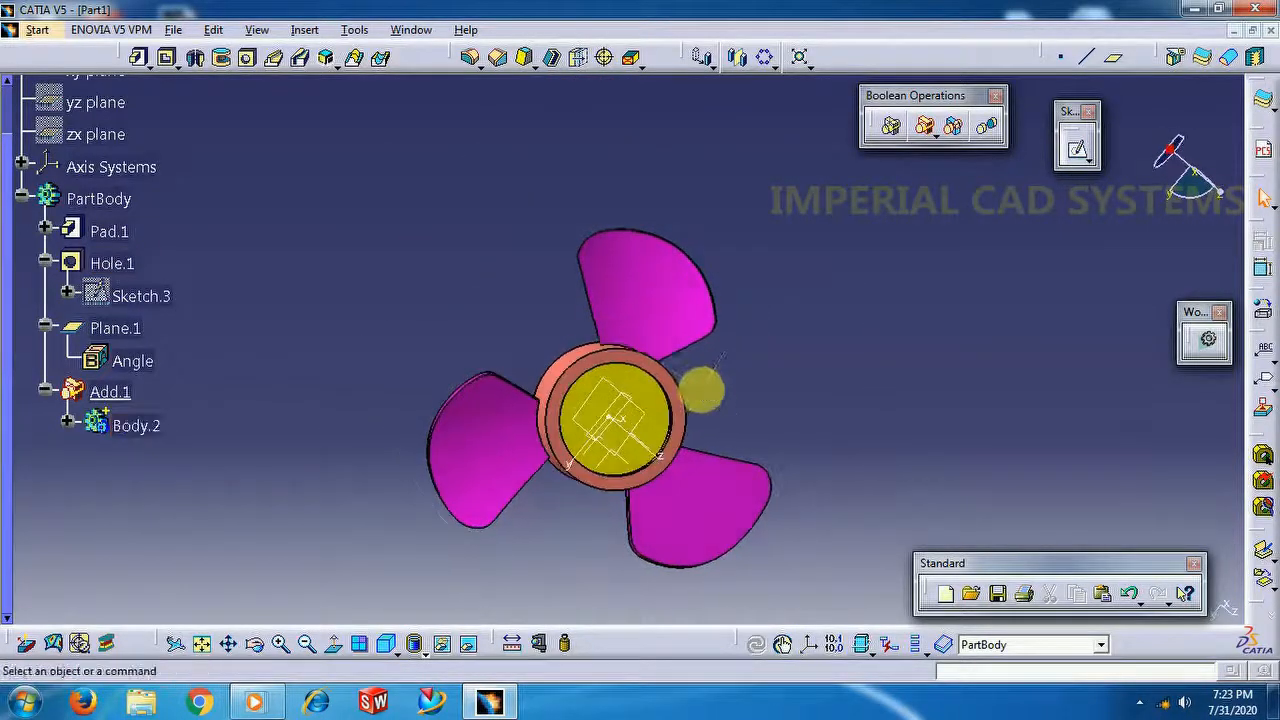
{"action": "left_click", "coordinate": [66, 421]}
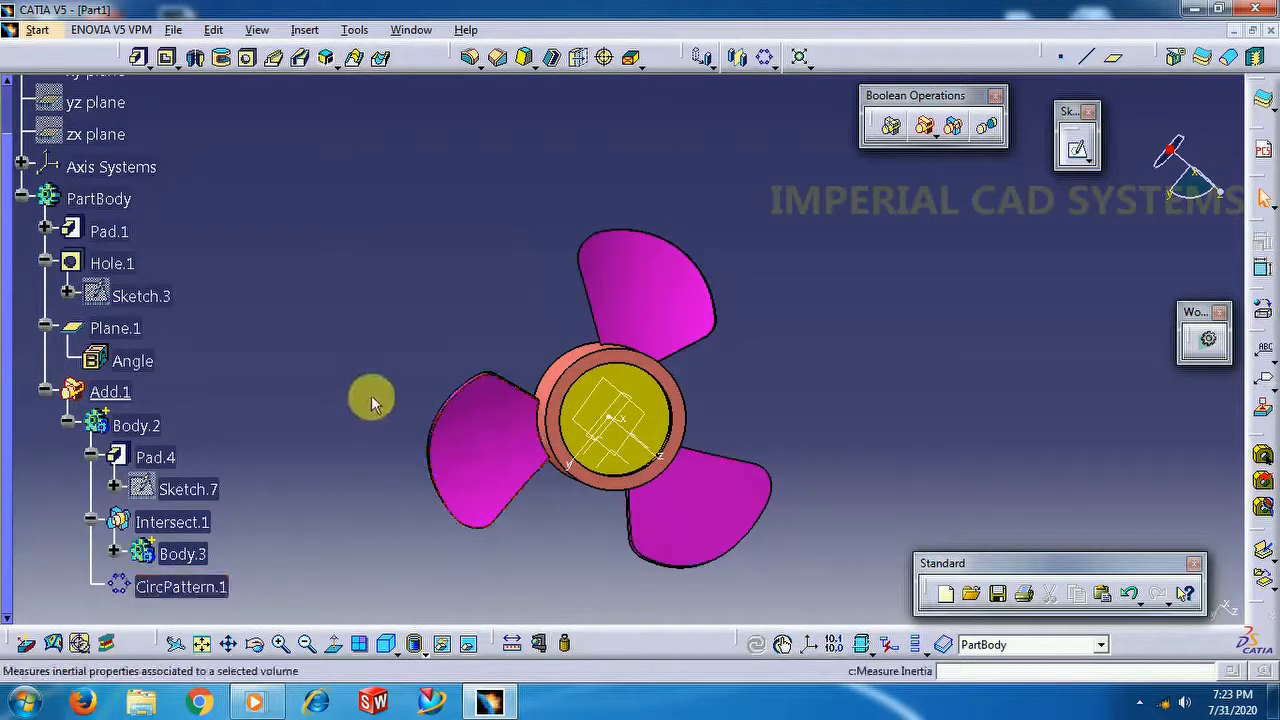
Open Sketch.7 of the blade's Pad.4 to review its profile, and exit the sketch without changes
{"action": "middle_click_drag", "start_coordinate": [371, 395], "coordinate": [375, 367]}
{"action": "scroll", "coordinate": [276, 436], "scroll_direction": "down", "scroll_amount": 3}
{"action": "left_click", "coordinate": [116, 379]}
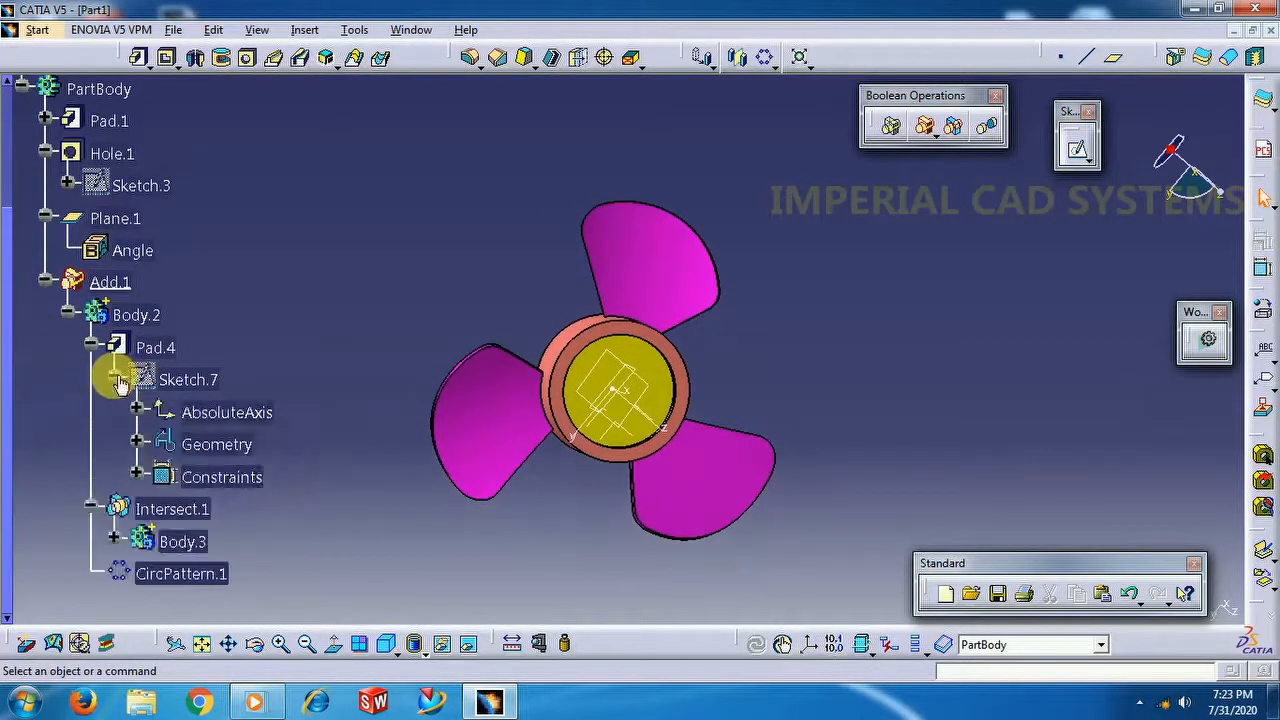
{"action": "left_click", "coordinate": [210, 381]}
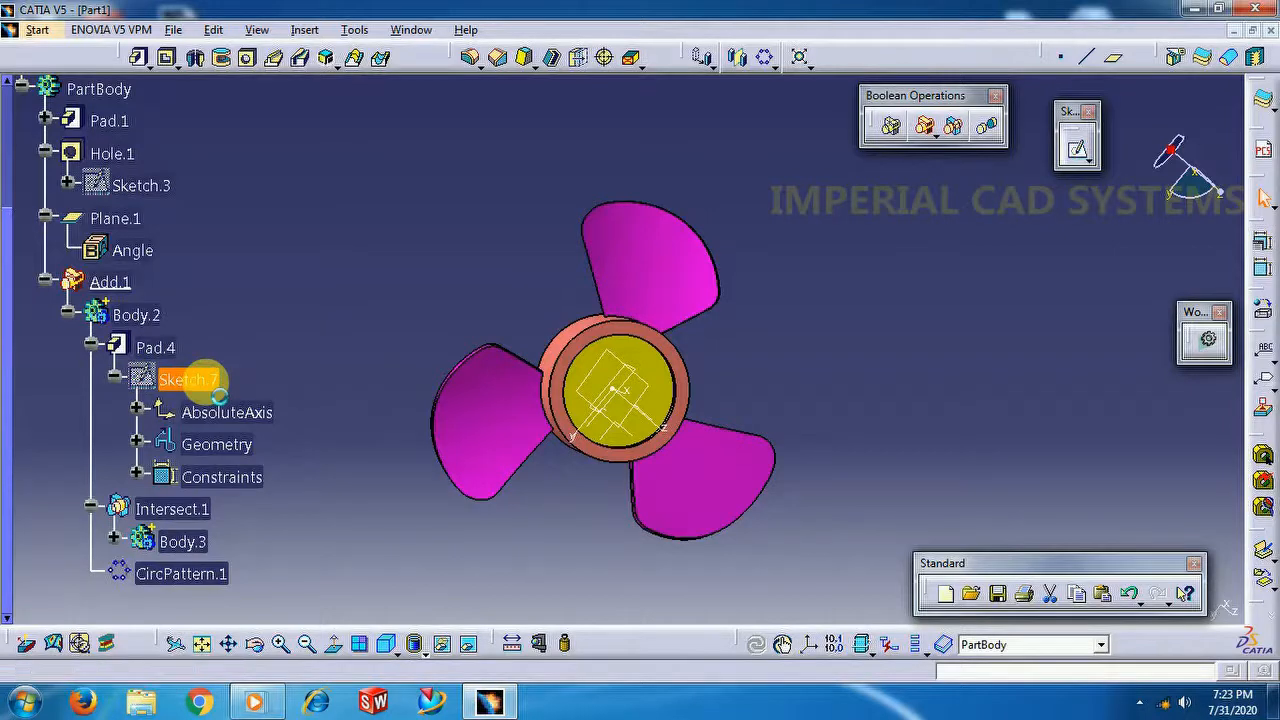
{"action": "double_click", "coordinate": [205, 381]}
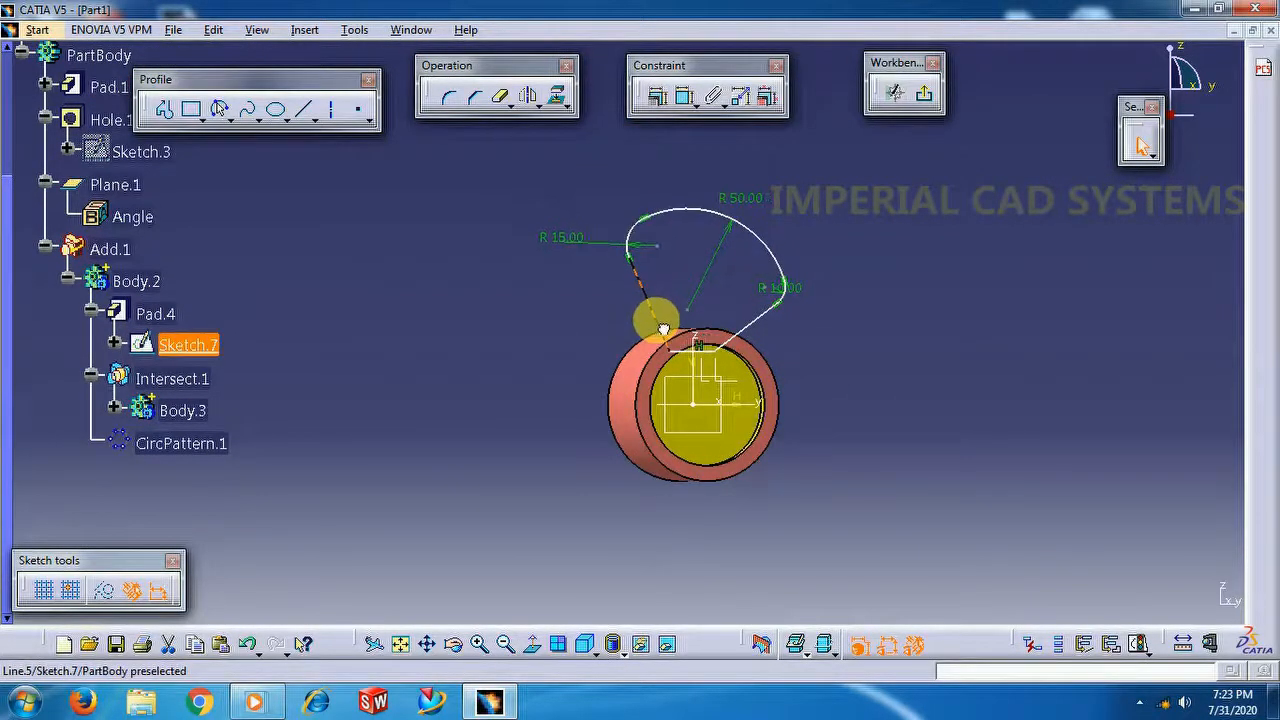
{"action": "left_click", "coordinate": [923, 93]}
Set the fill color of the Add.1 feature to yellow
{"action": "mouse_move", "coordinate": [891, 337]}
{"action": "middle_mouse_down"}
{"action": "mouse_move", "coordinate": [865, 385]}
{"action": "mouse_move", "coordinate": [689, 280]}
{"action": "mouse_move", "coordinate": [563, 271]}
{"action": "mouse_move", "coordinate": [569, 288]}
{"action": "middle_mouse_up"}
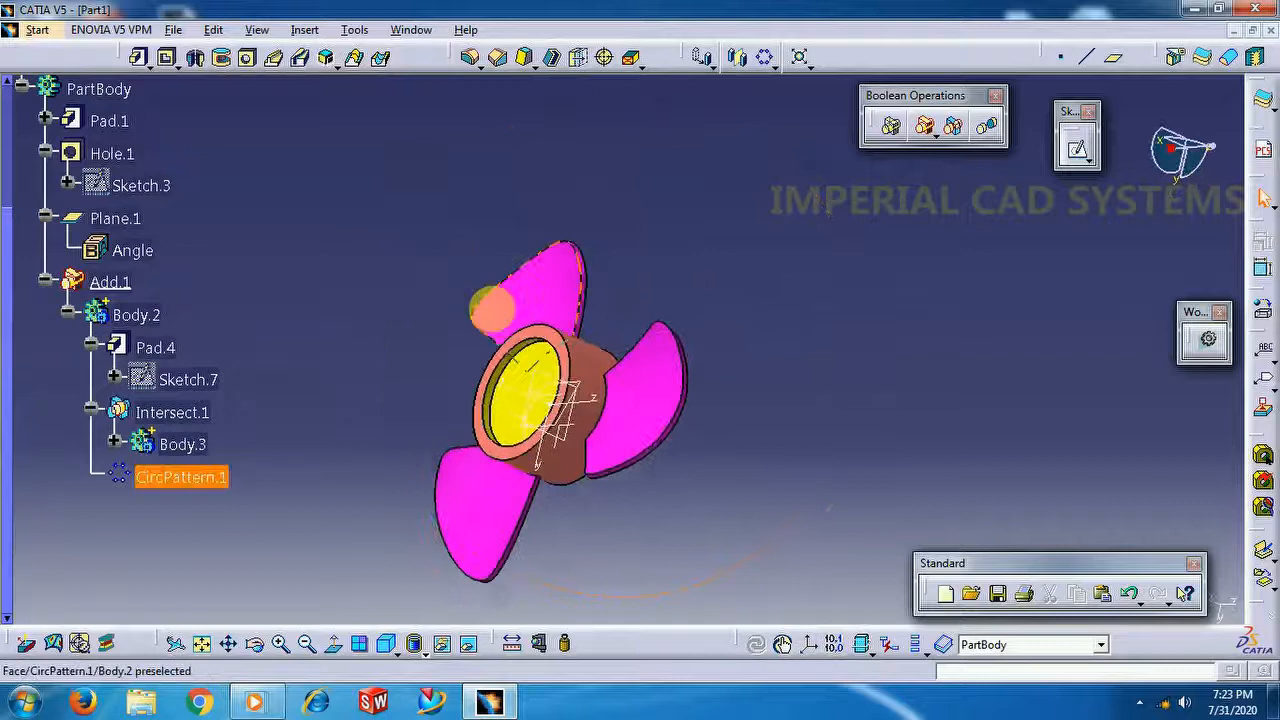
{"action": "middle_click_drag", "start_coordinate": [411, 332], "coordinate": [811, 331]}
{"action": "middle_click_drag", "start_coordinate": [634, 466], "coordinate": [840, 447]}
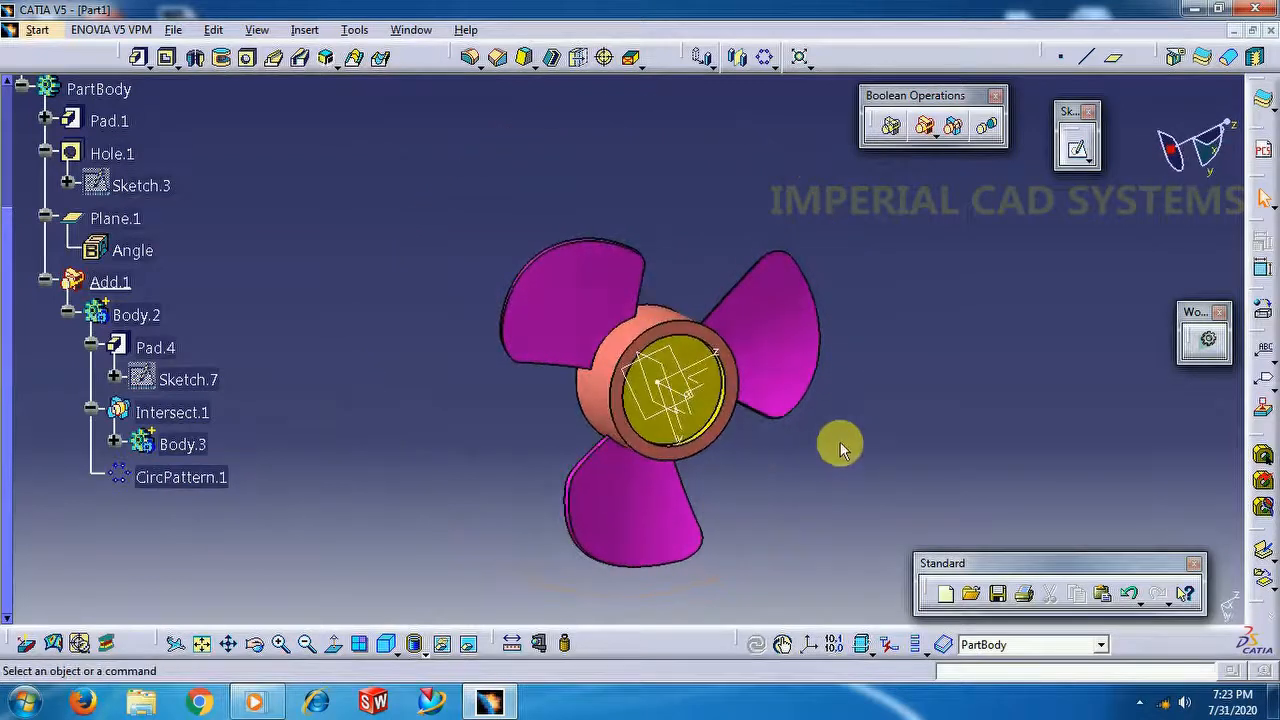
{"action": "middle_click_drag", "start_coordinate": [878, 338], "coordinate": [833, 472]}
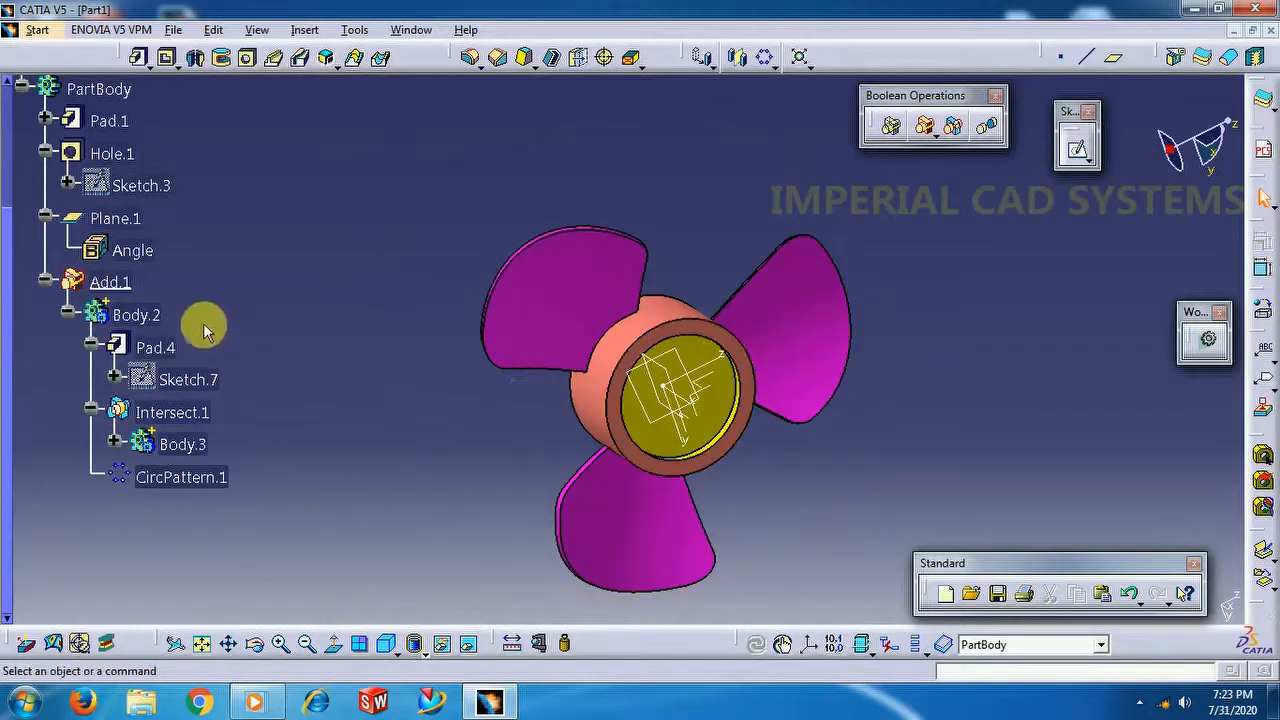
{"action": "right_click", "coordinate": [110, 284]}
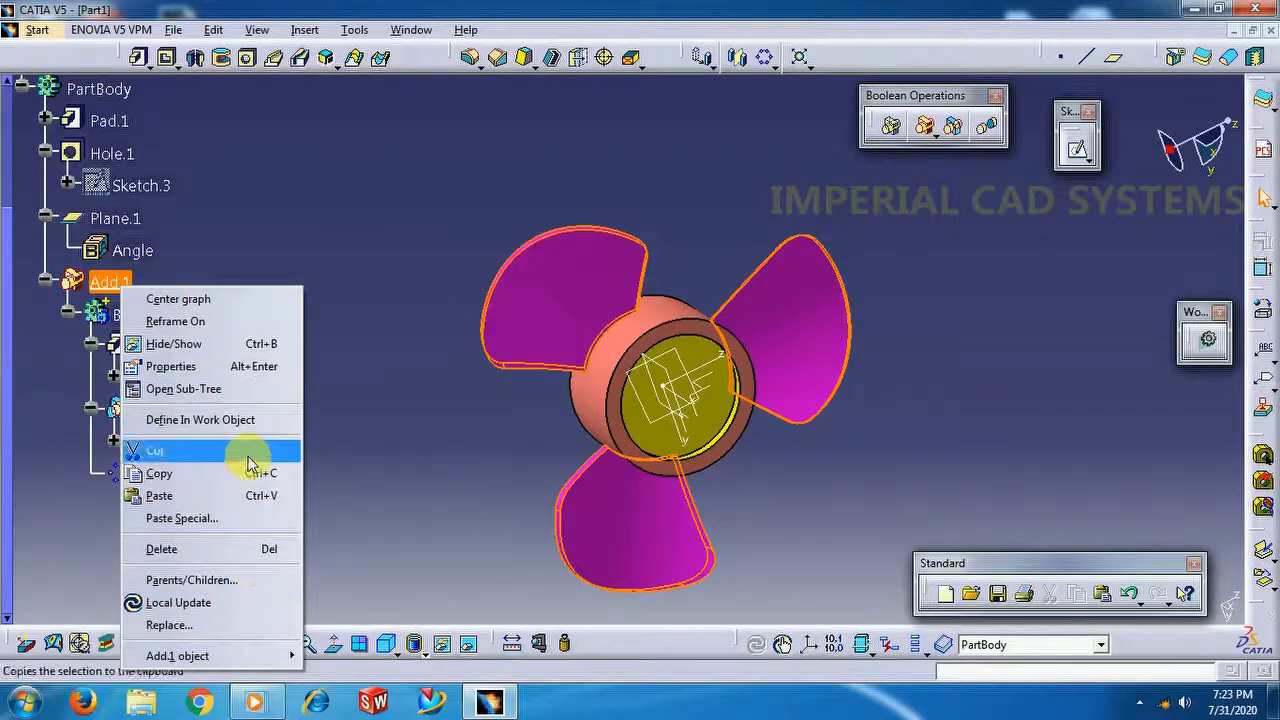
{"action": "left_click", "coordinate": [232, 368]}
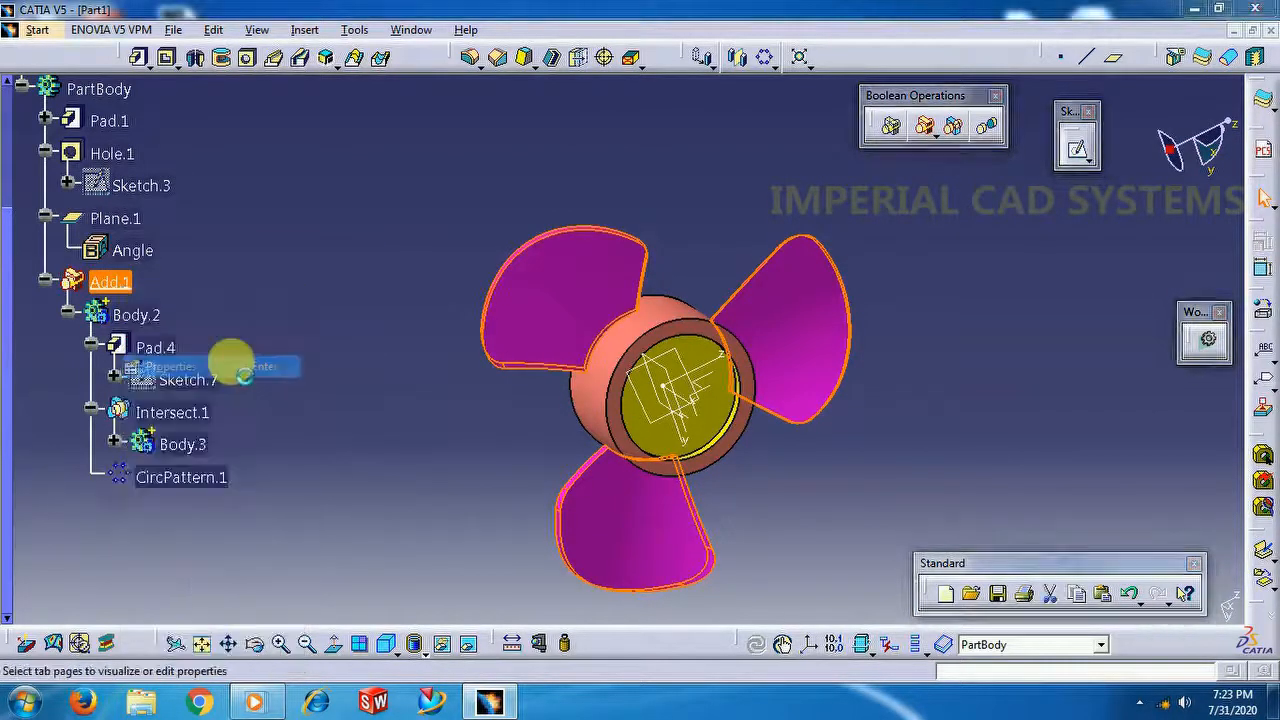
{"action": "left_click", "coordinate": [240, 243]}
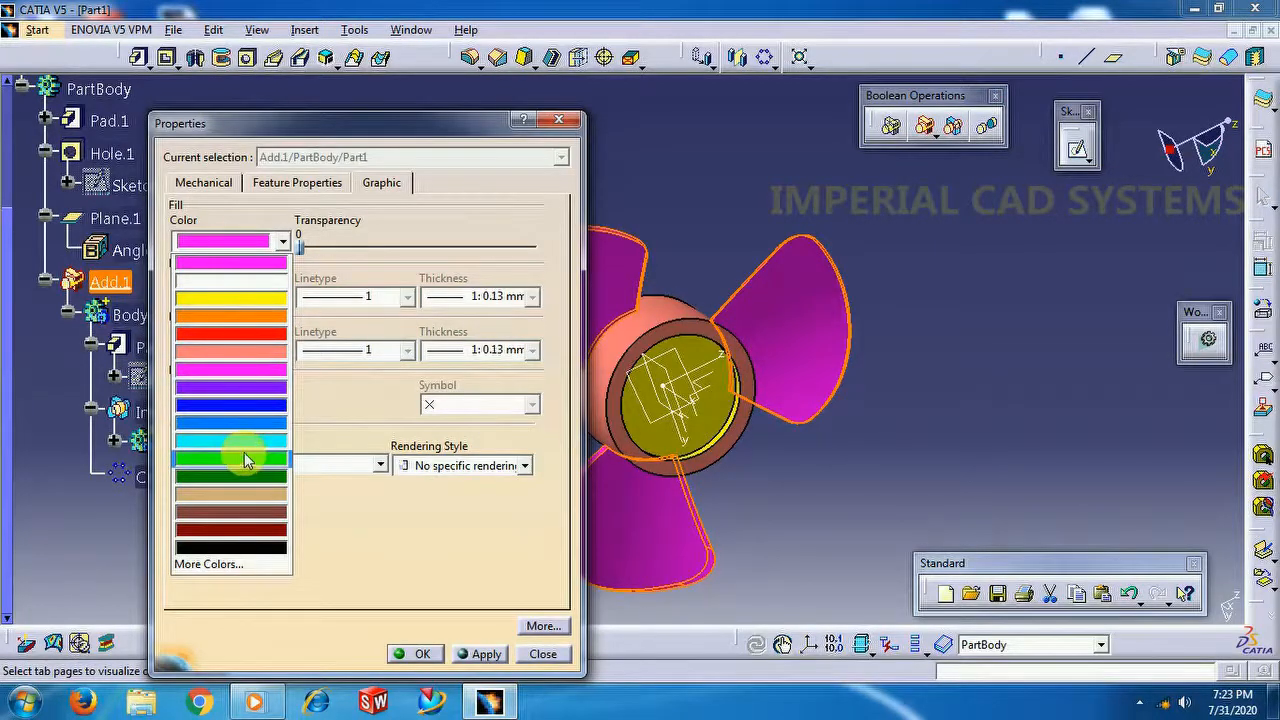
{"action": "left_click", "coordinate": [245, 298]}
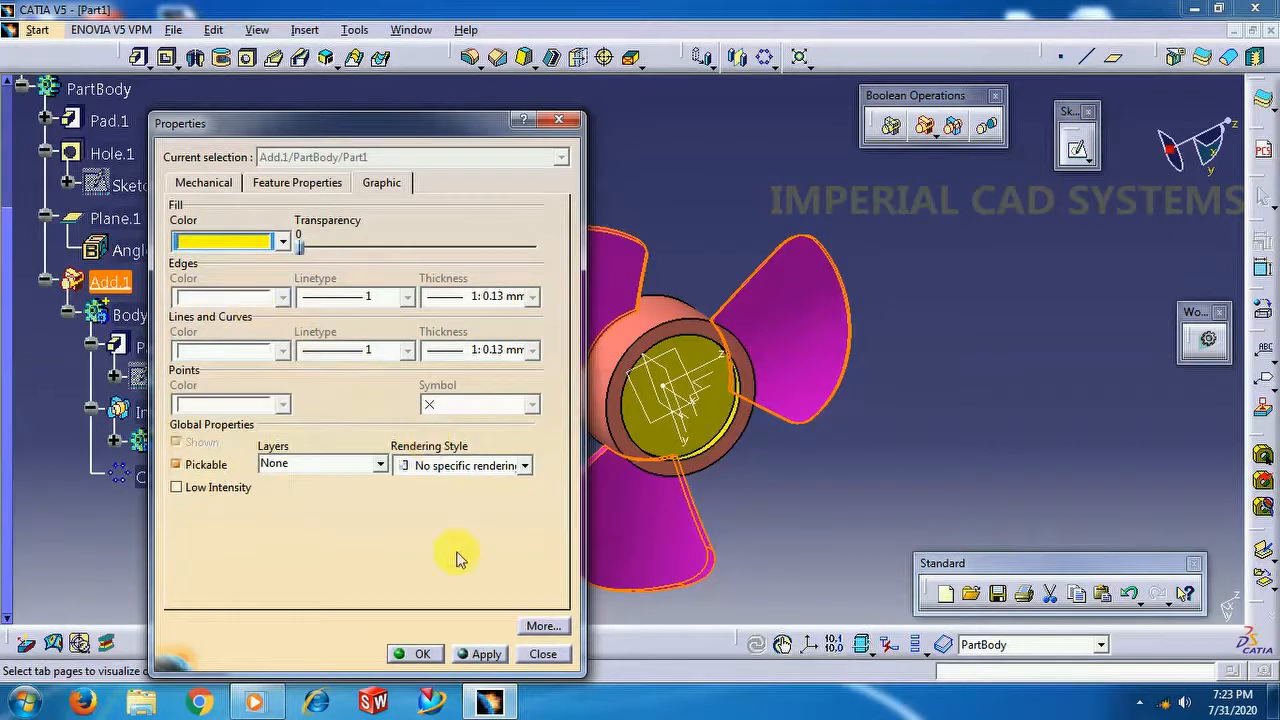
{"action": "left_click", "coordinate": [428, 654]}
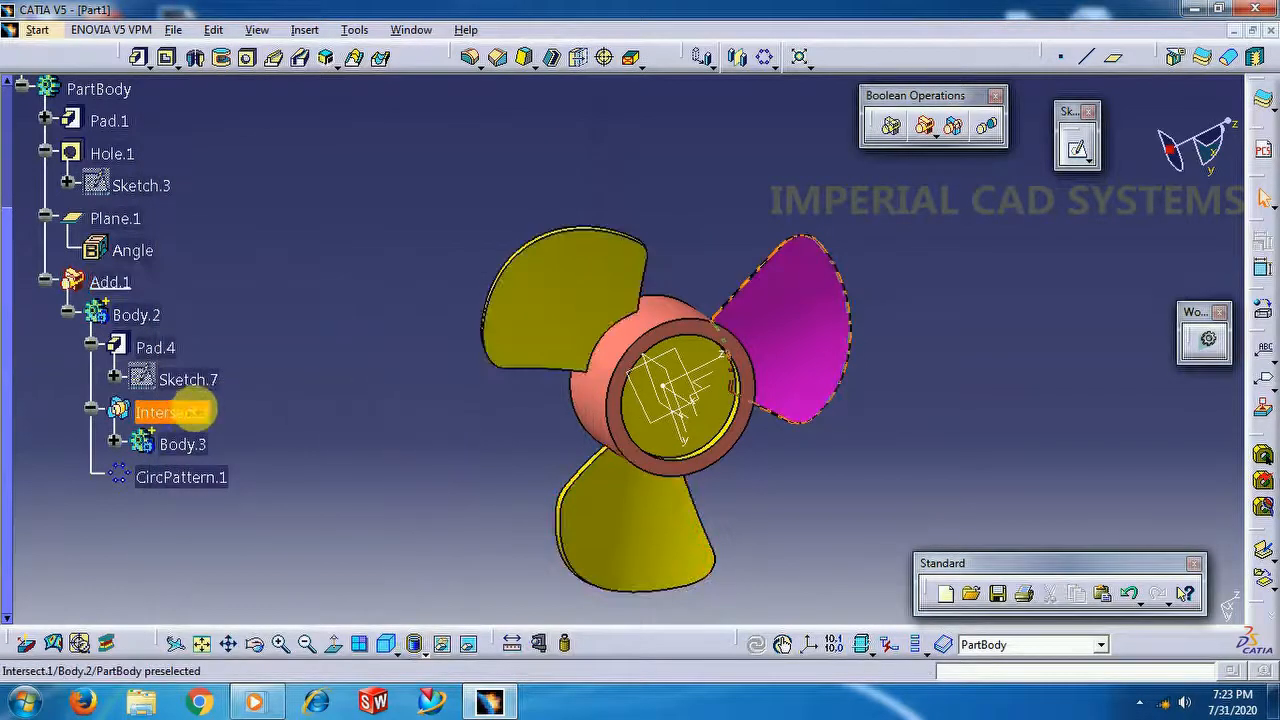
Set the fill color of Intersect.1 to yellow so the original blade matches the patterned blades
{"action": "right_click", "coordinate": [192, 414]}
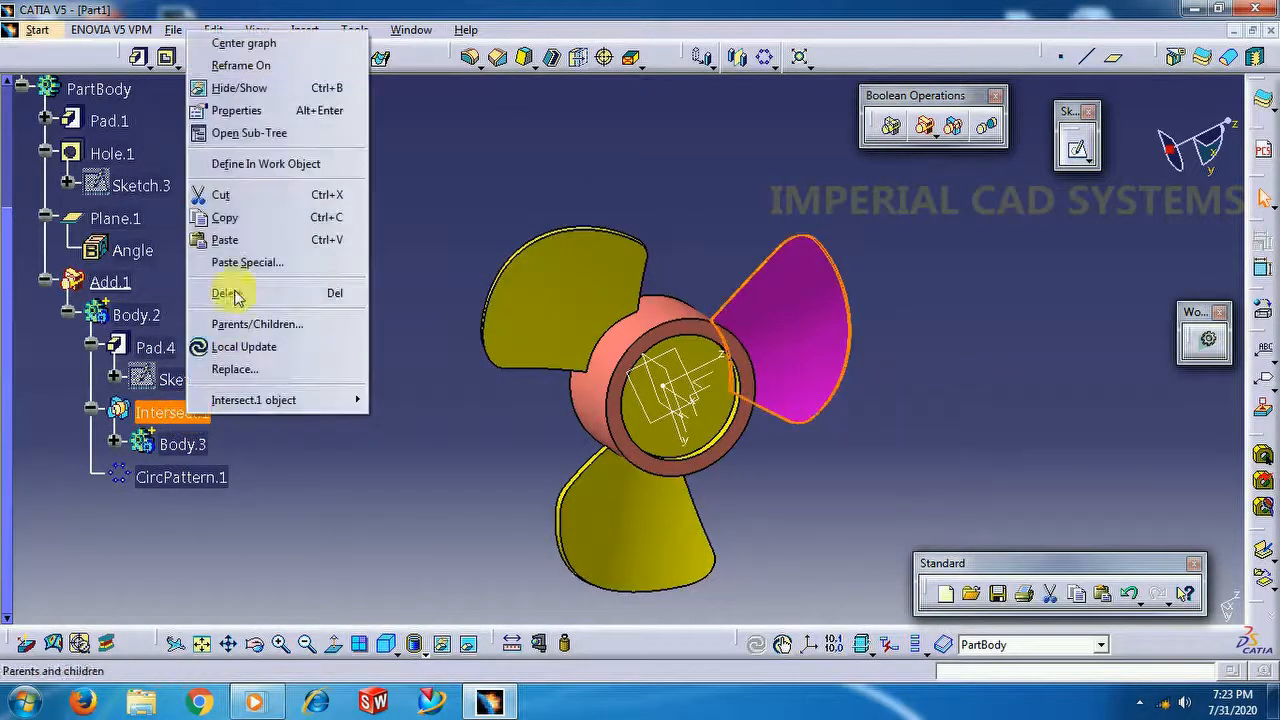
{"action": "left_click", "coordinate": [226, 113]}
{"action": "left_click", "coordinate": [282, 241]}
{"action": "left_click", "coordinate": [257, 299]}
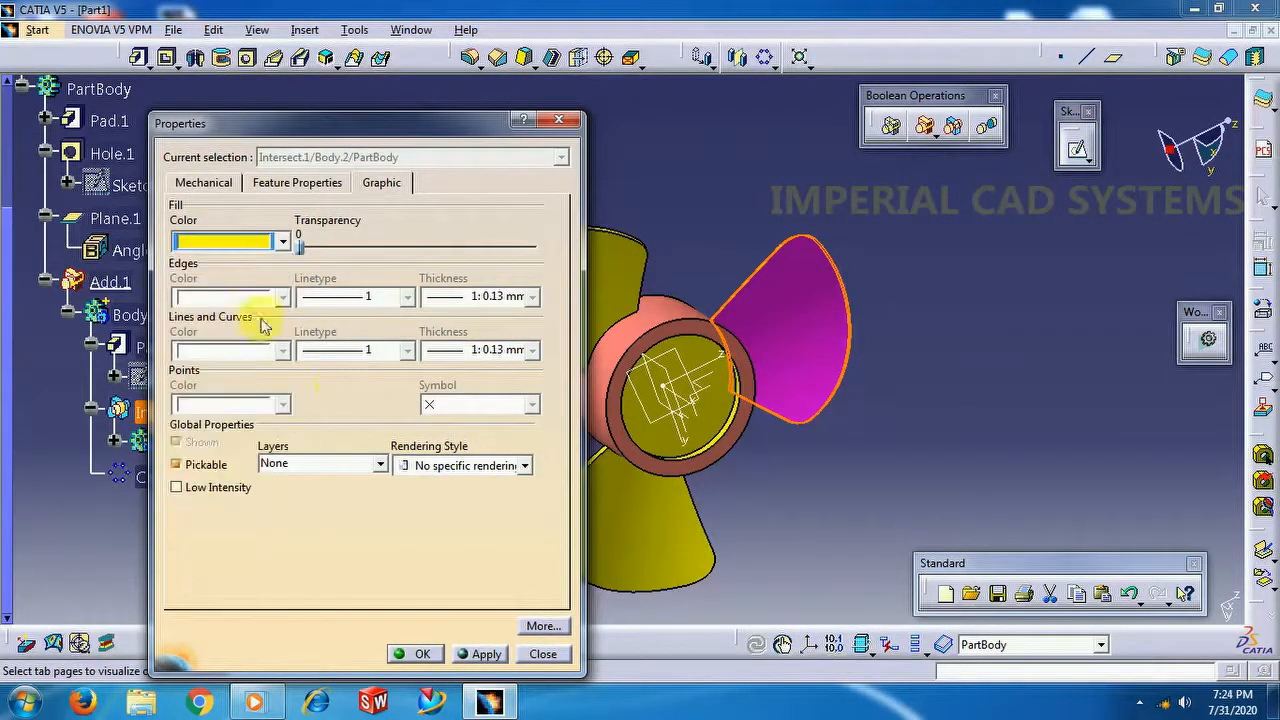
{"action": "left_click", "coordinate": [422, 655]}
Edit the hub's Pad.1, turning off mirrored extent and setting the first limit length to 10 mm
{"action": "middle_click_drag", "start_coordinate": [451, 449], "coordinate": [754, 406]}
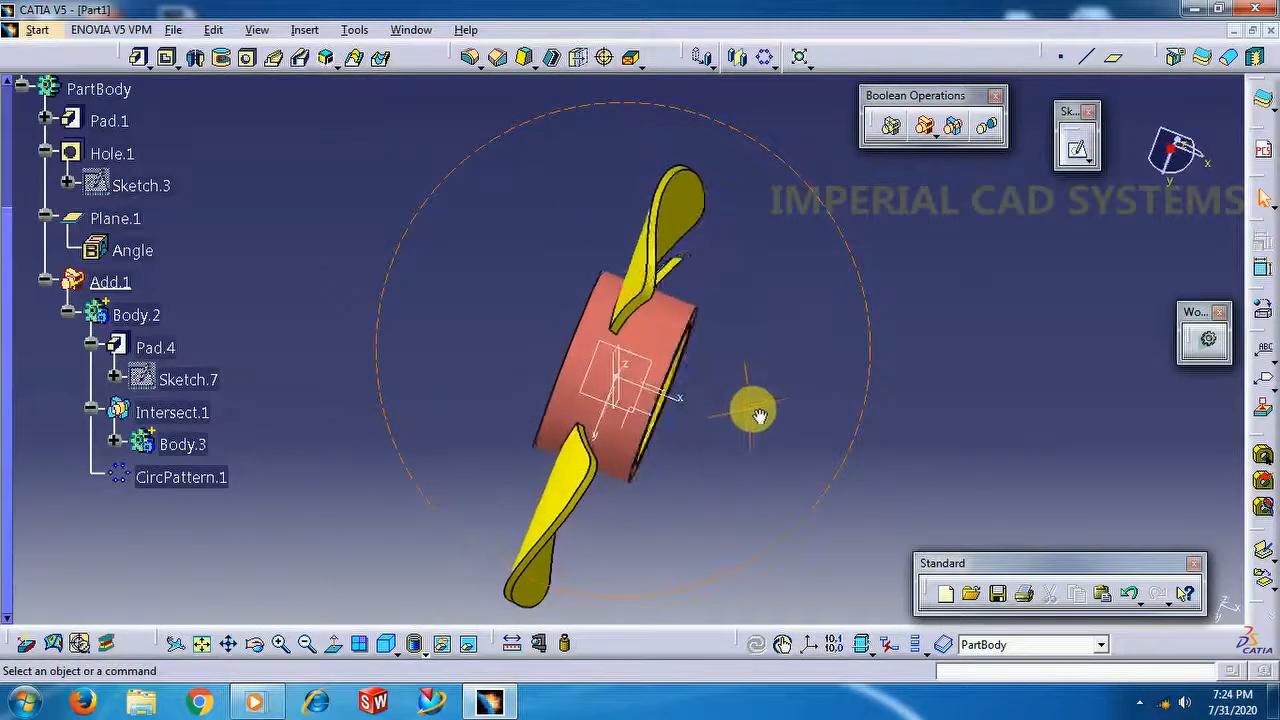
{"action": "middle_click_drag", "start_coordinate": [670, 350], "coordinate": [577, 370]}
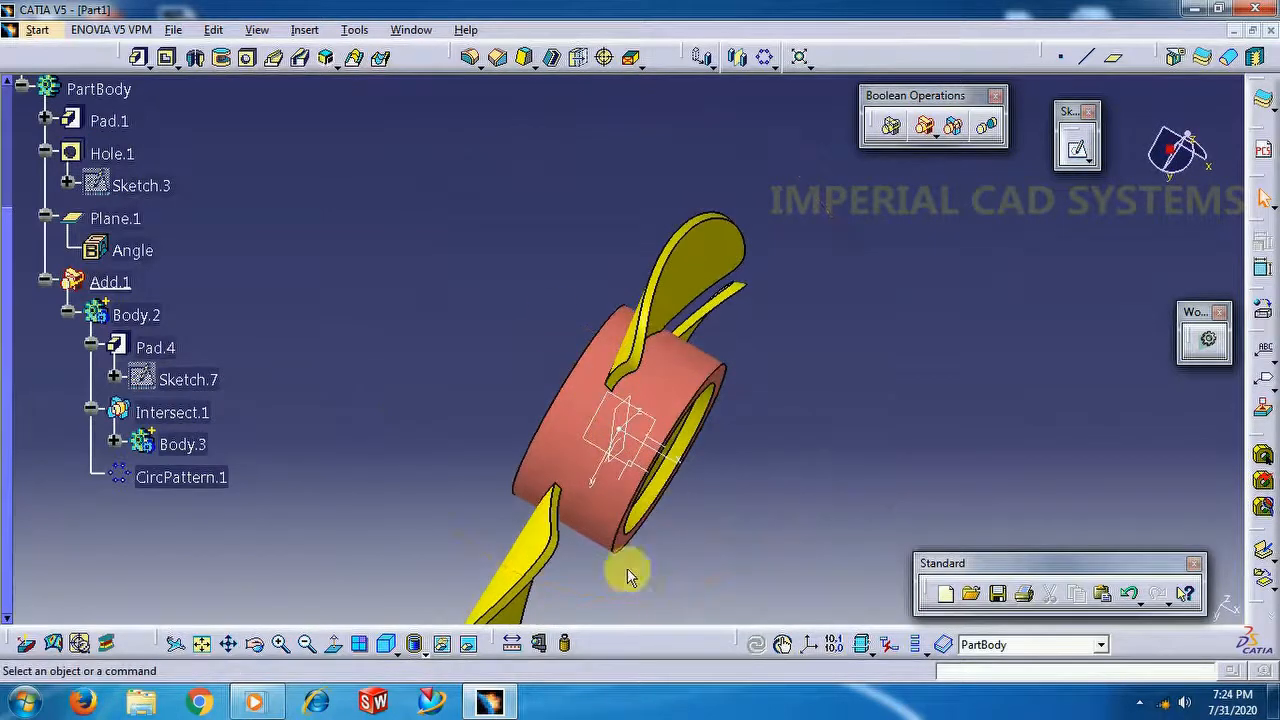
{"action": "double_click", "coordinate": [102, 121]}
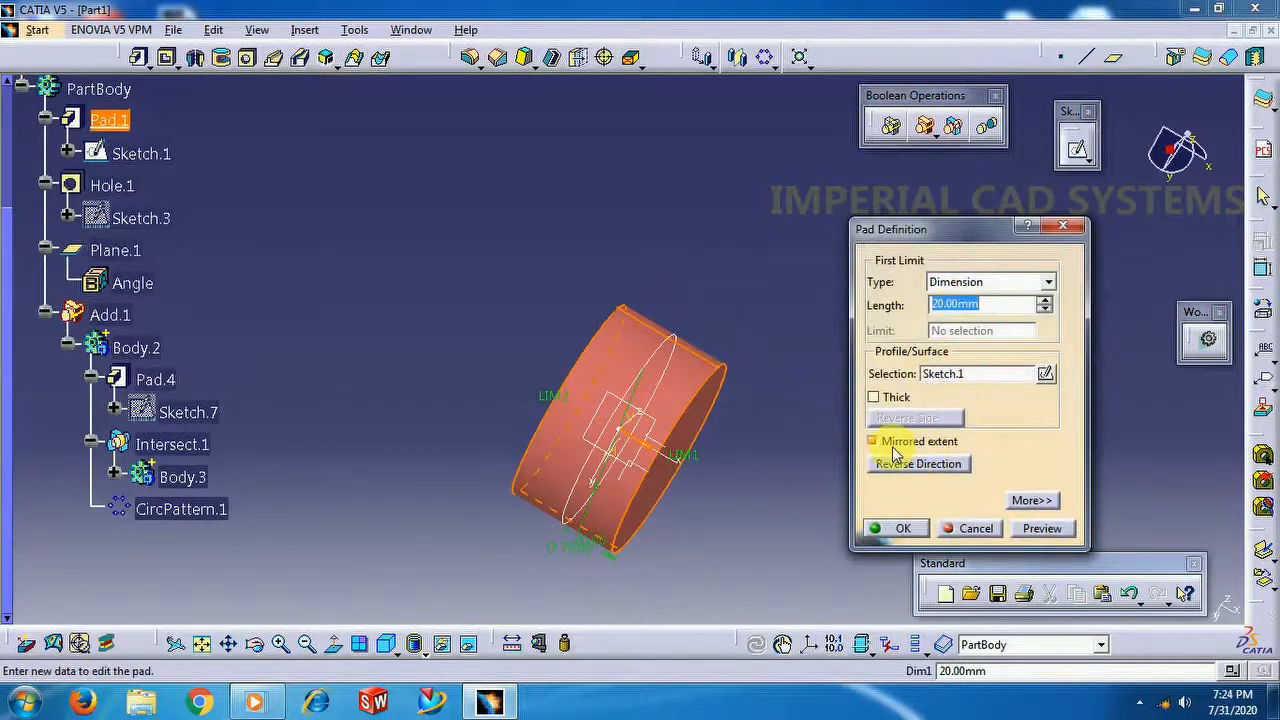
{"action": "left_click", "coordinate": [889, 446]}
{"action": "left_click", "coordinate": [1030, 500]}
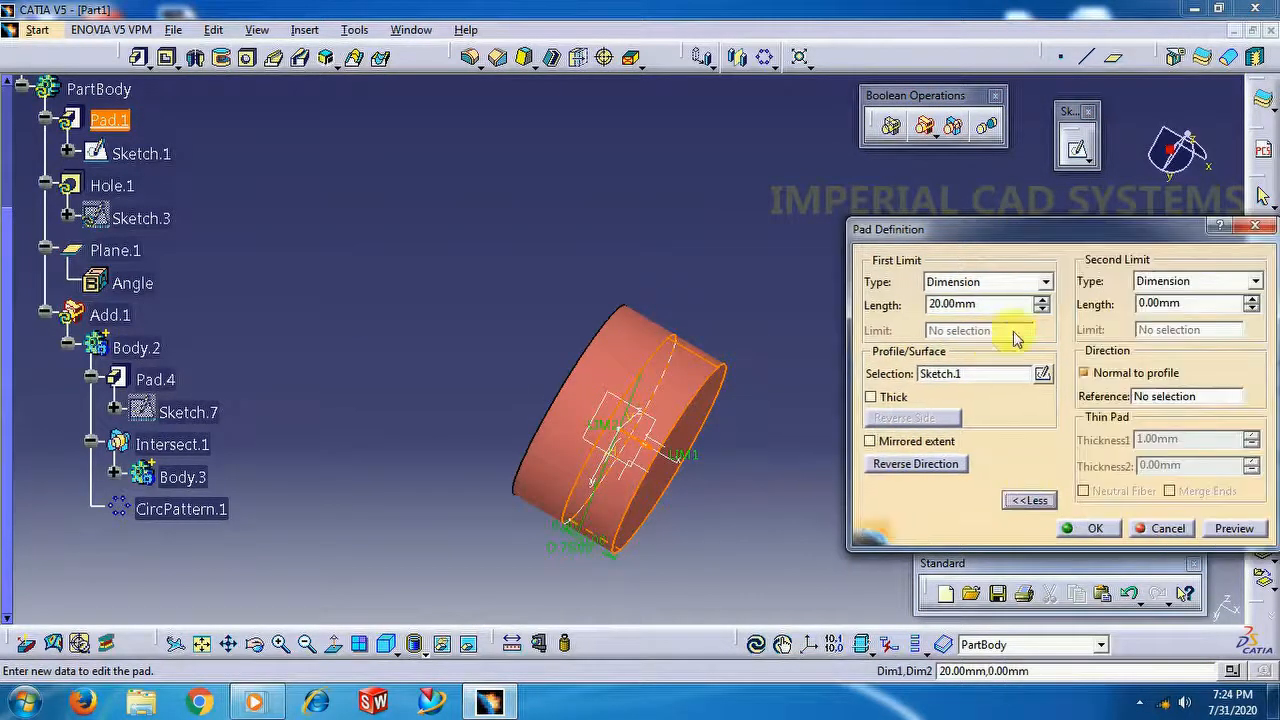
{"action": "left_click_drag", "start_coordinate": [1012, 304], "coordinate": [900, 303]}
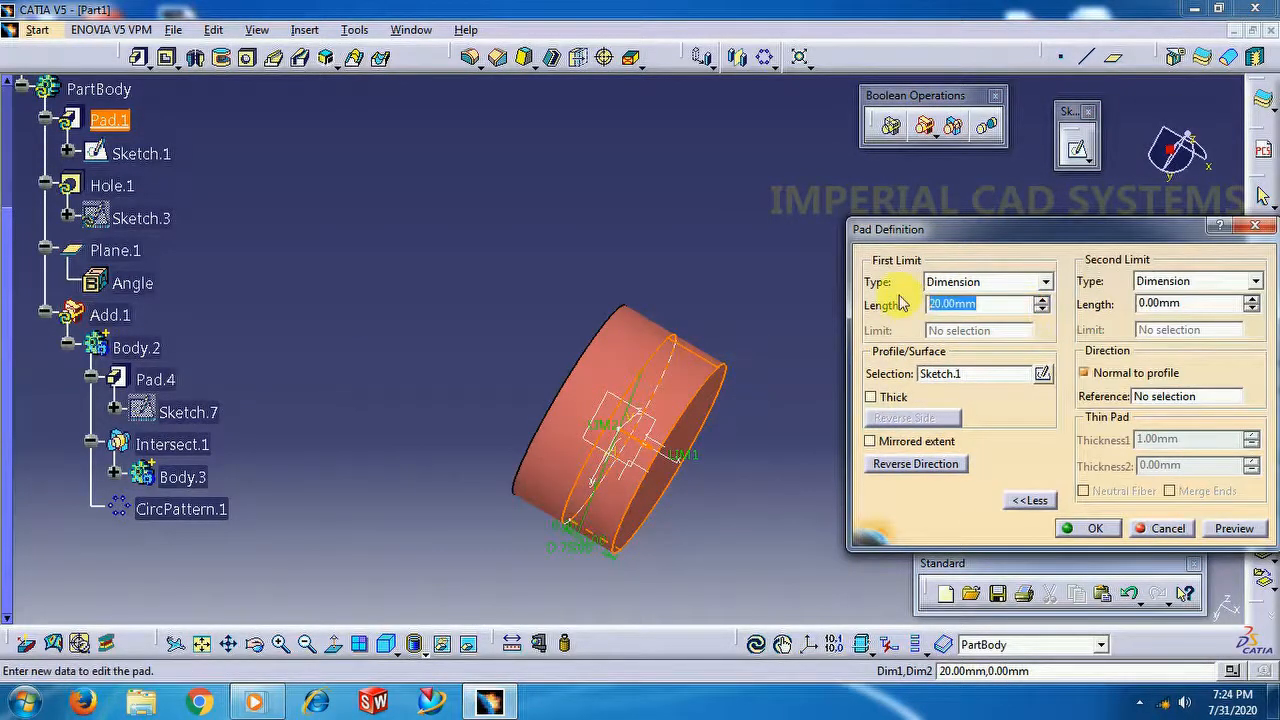
{"action": "left_click", "coordinate": [1097, 529]}
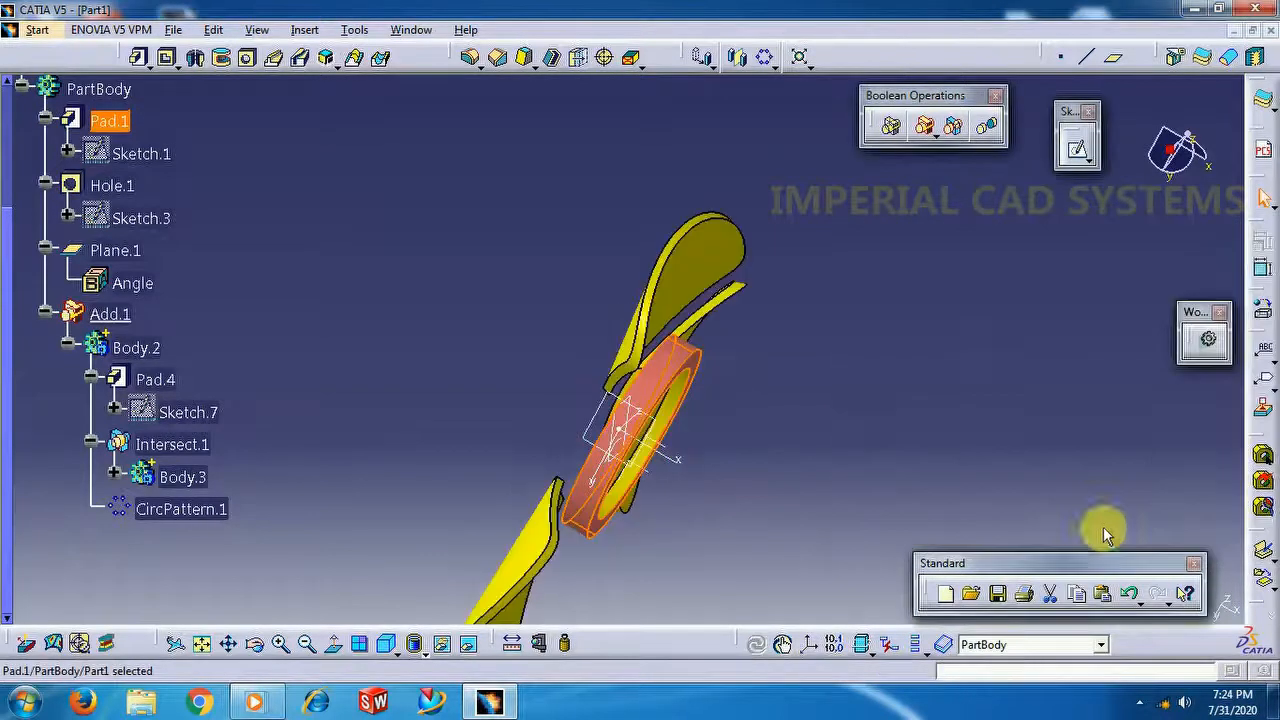
Set the second limit length of the hub's Pad.1 to 20 mm
{"action": "double_click", "coordinate": [100, 120]}
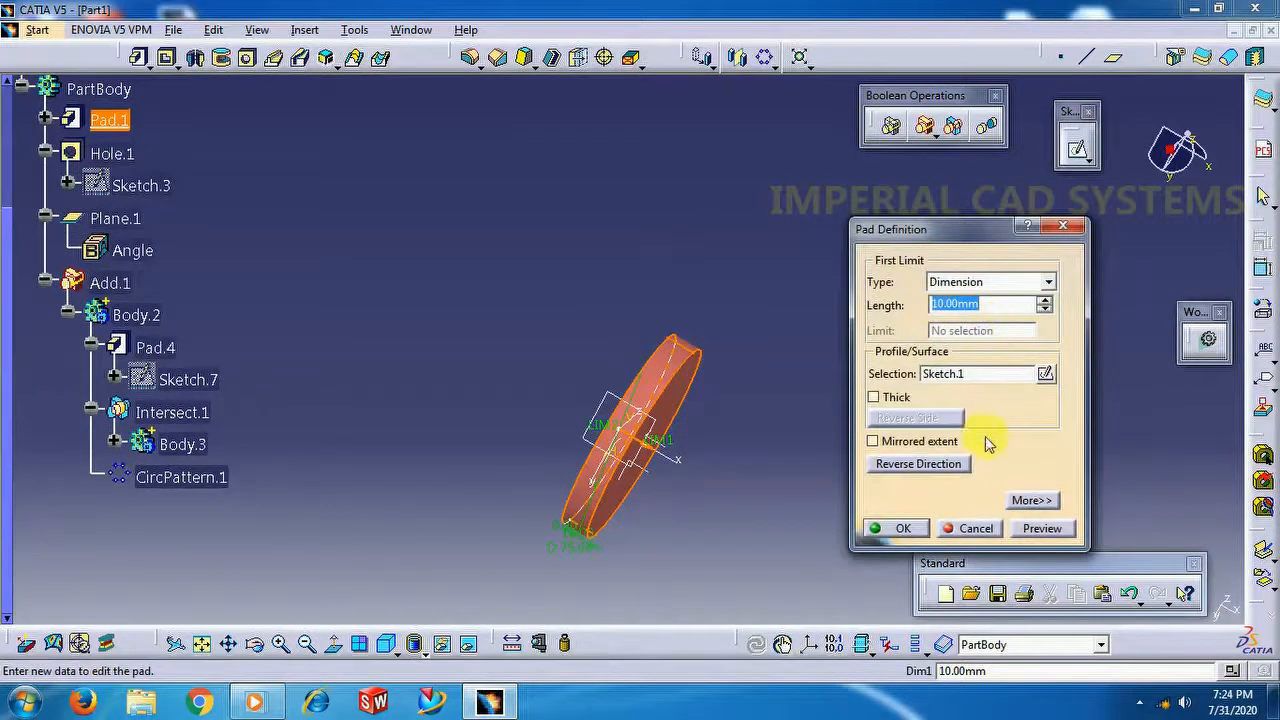
{"action": "left_click", "coordinate": [1027, 505]}
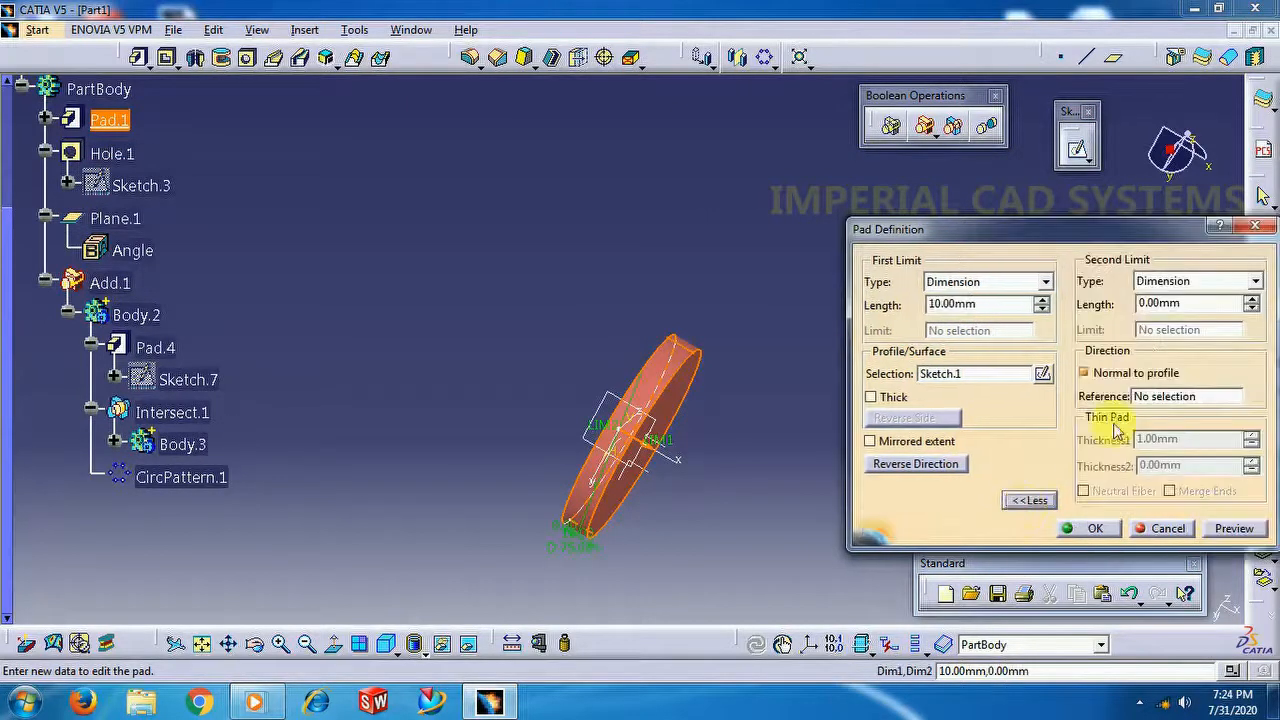
{"action": "left_click", "coordinate": [1205, 304]}
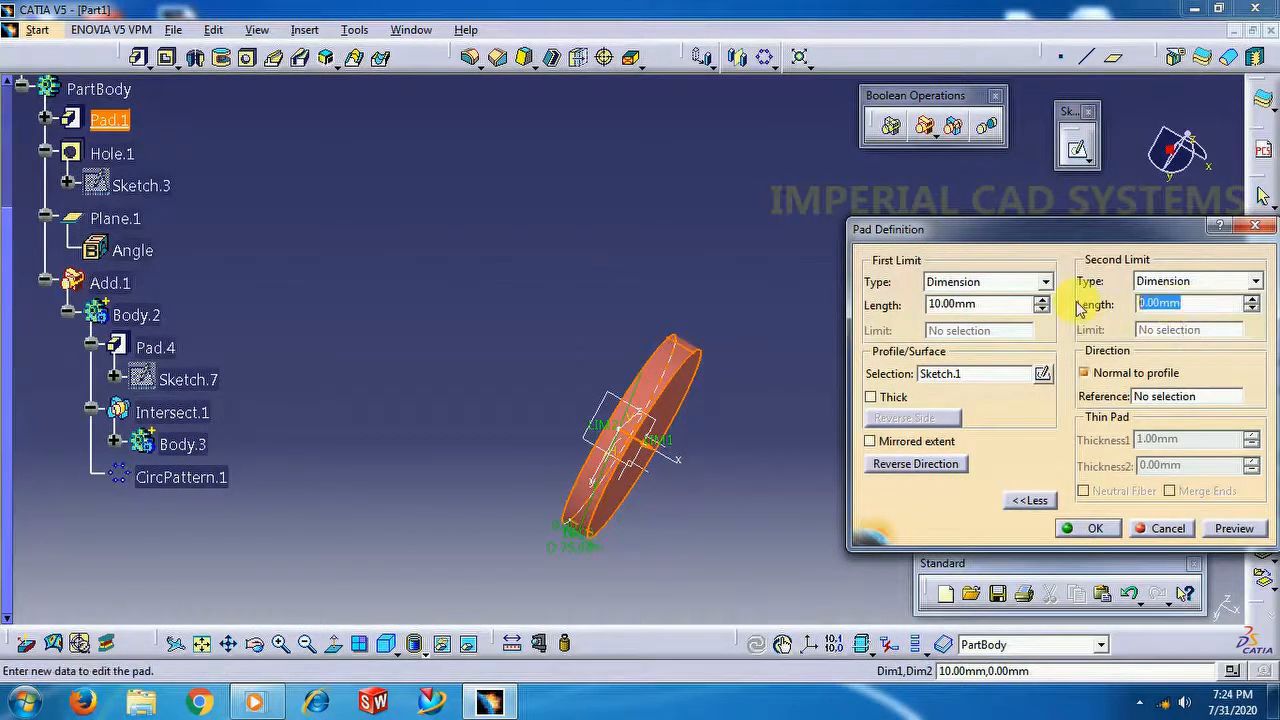
{"action": "left_click", "coordinate": [1095, 528]}
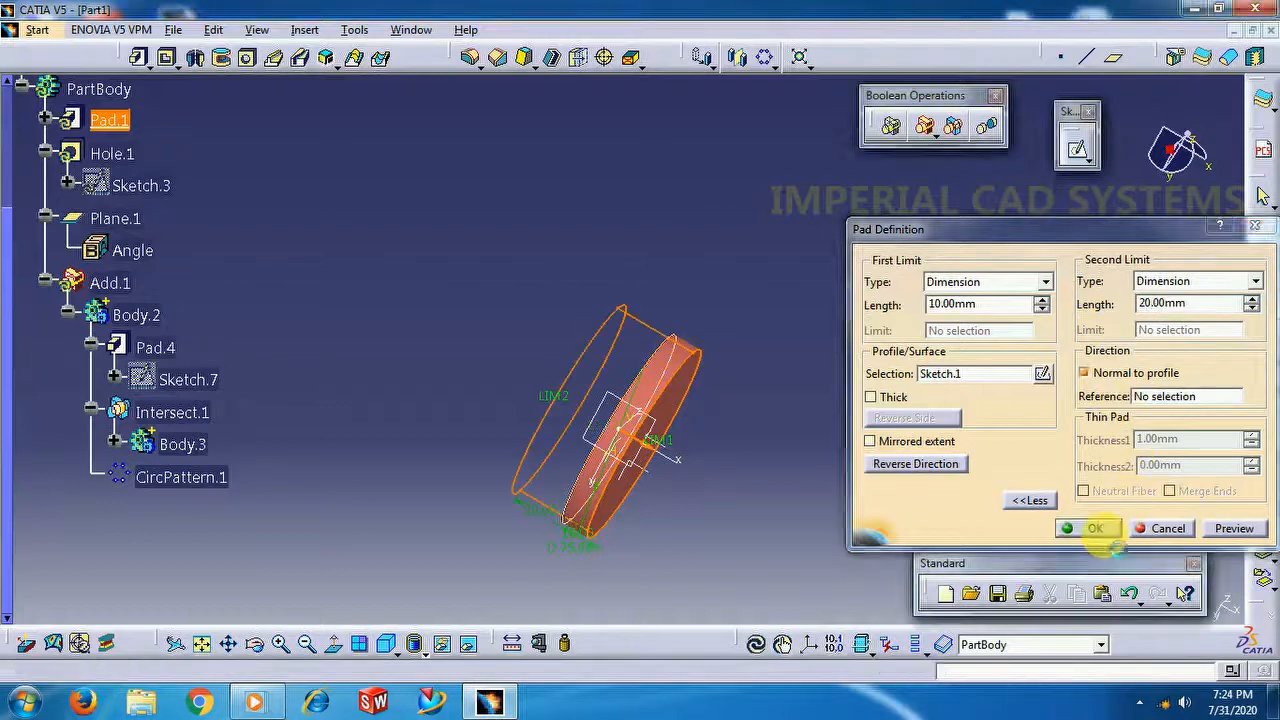
Examine the shortened hub and its blades from several angles
{"action": "middle_click_drag", "start_coordinate": [871, 371], "coordinate": [898, 308]}
{"action": "middle_click_drag", "start_coordinate": [566, 392], "coordinate": [516, 268]}
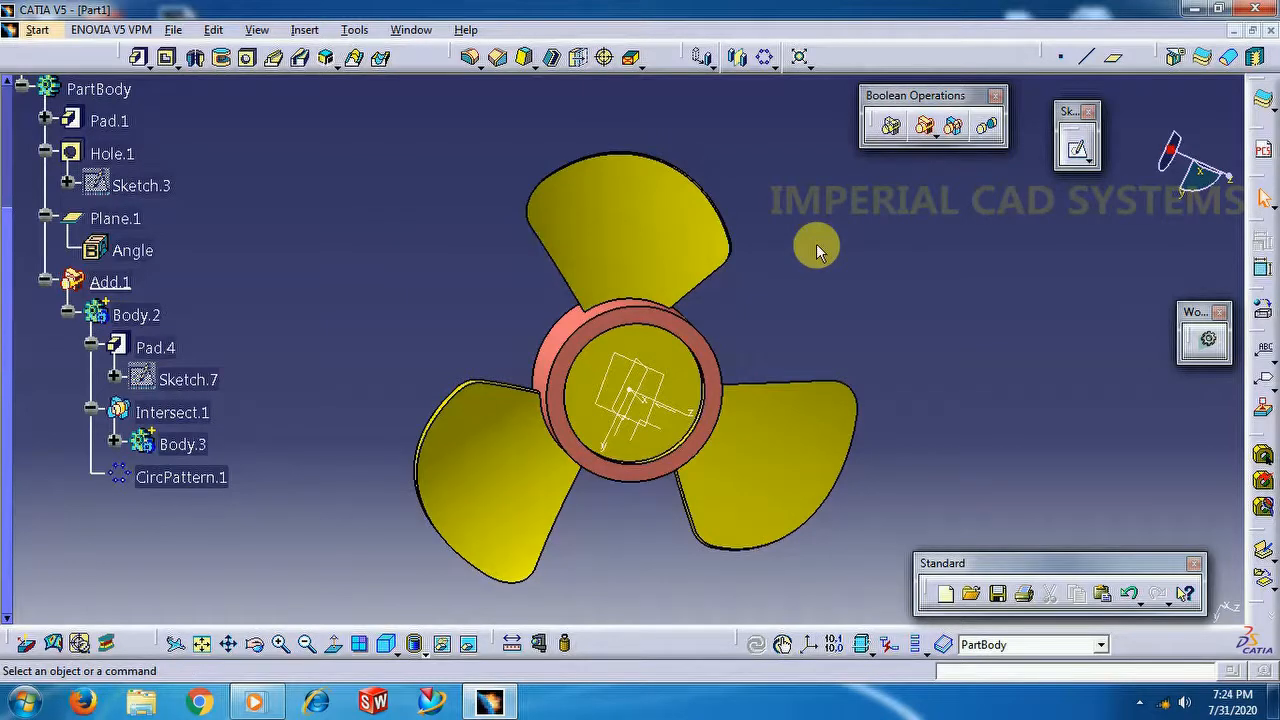
{"action": "middle_click_drag", "start_coordinate": [783, 300], "coordinate": [830, 312]}
{"action": "middle_click_drag", "start_coordinate": [534, 254], "coordinate": [540, 302]}
{"action": "middle_click_drag", "start_coordinate": [783, 280], "coordinate": [751, 267]}
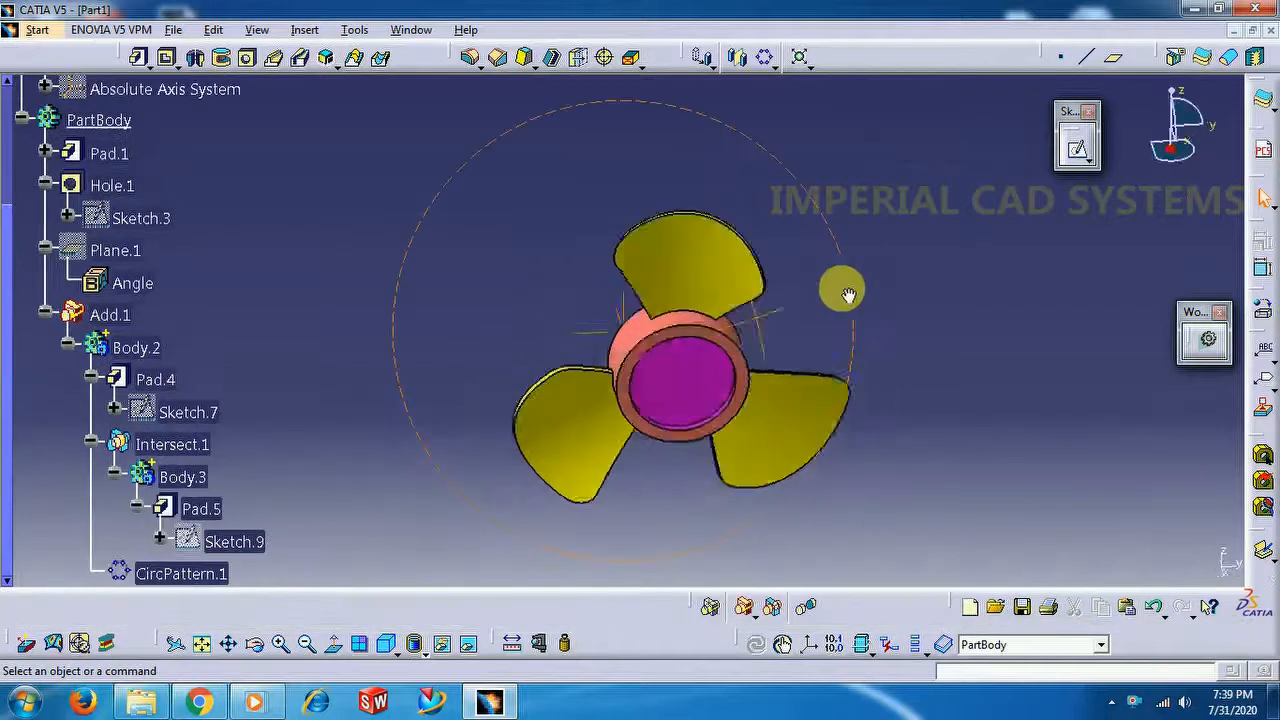
{"action": "mouse_move", "coordinate": [840, 286]}
{"action": "middle_mouse_down"}
{"action": "mouse_move", "coordinate": [857, 309]}
{"action": "mouse_move", "coordinate": [787, 333]}
{"action": "mouse_move", "coordinate": [737, 334]}
{"action": "mouse_move", "coordinate": [789, 314]}
{"action": "mouse_move", "coordinate": [606, 297]}
{"action": "middle_mouse_up"}
{"action": "middle_click_drag", "start_coordinate": [783, 562], "coordinate": [555, 265]}
Edit the blades' circular pattern to 4 instances with 90 deg angular spacing
{"action": "scroll", "coordinate": [289, 393], "scroll_direction": "down", "scroll_amount": 3}
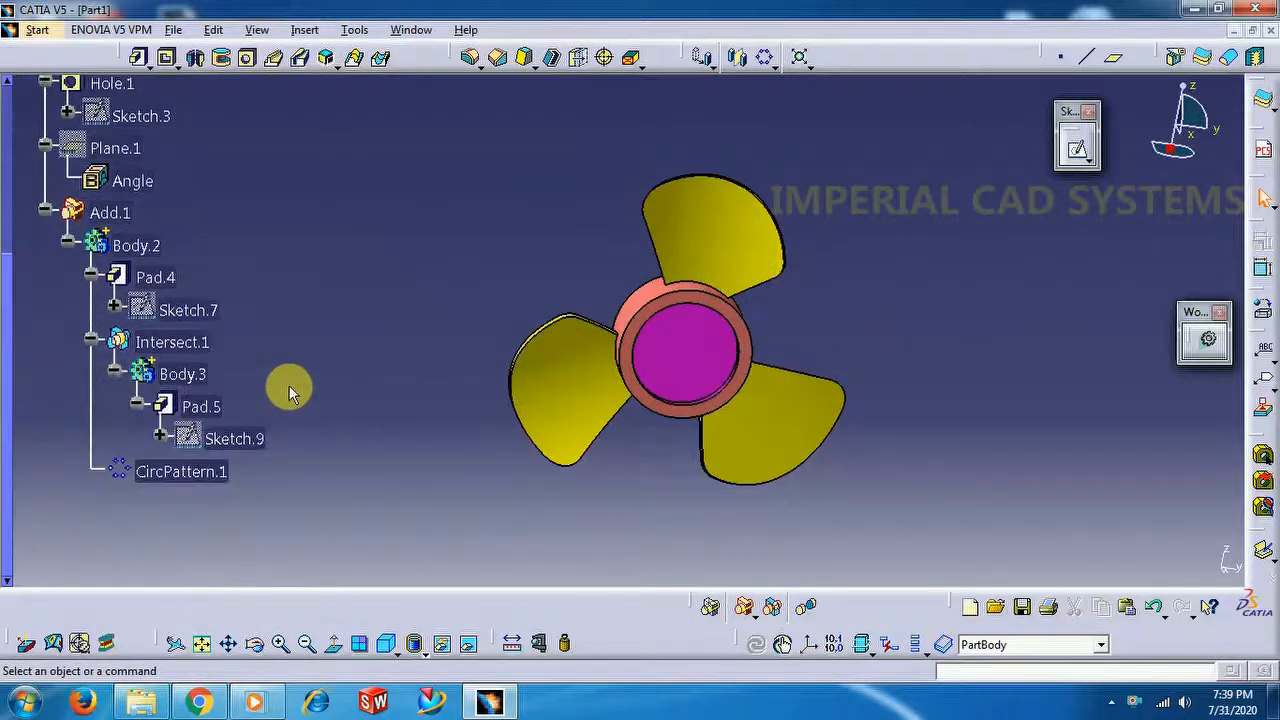
{"action": "double_click", "coordinate": [180, 471]}
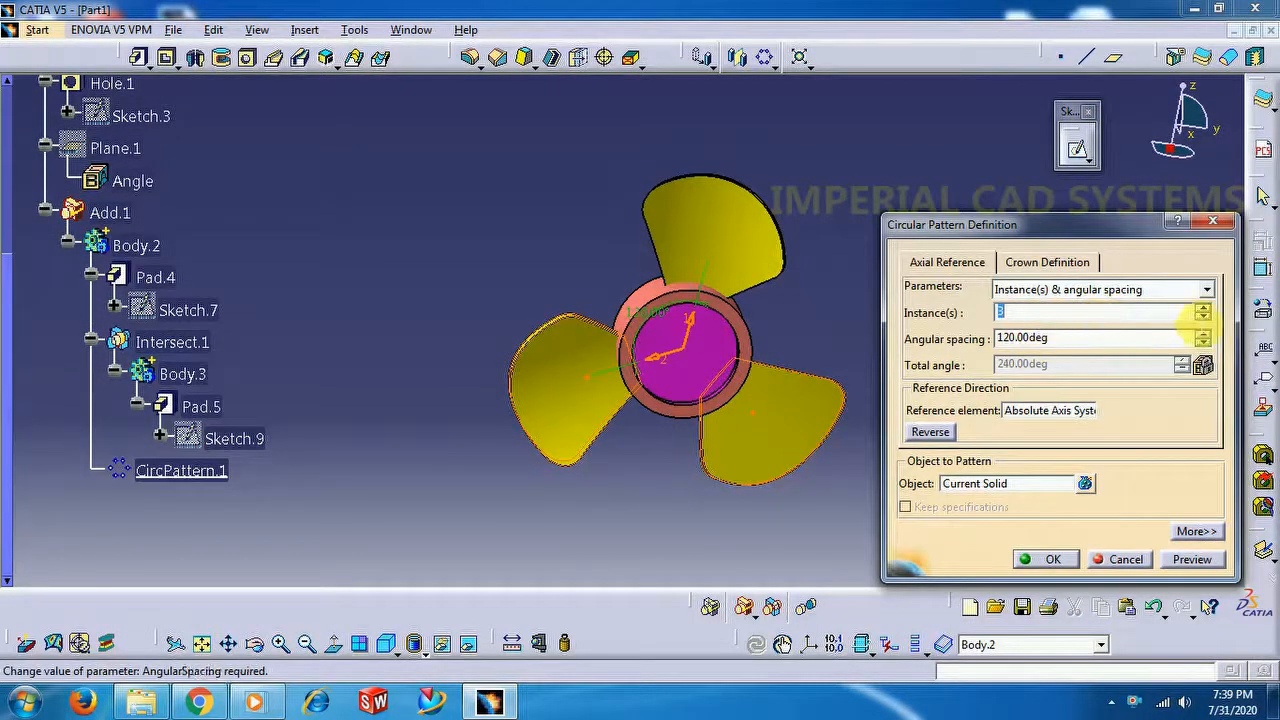
{"action": "left_click", "coordinate": [1203, 309]}
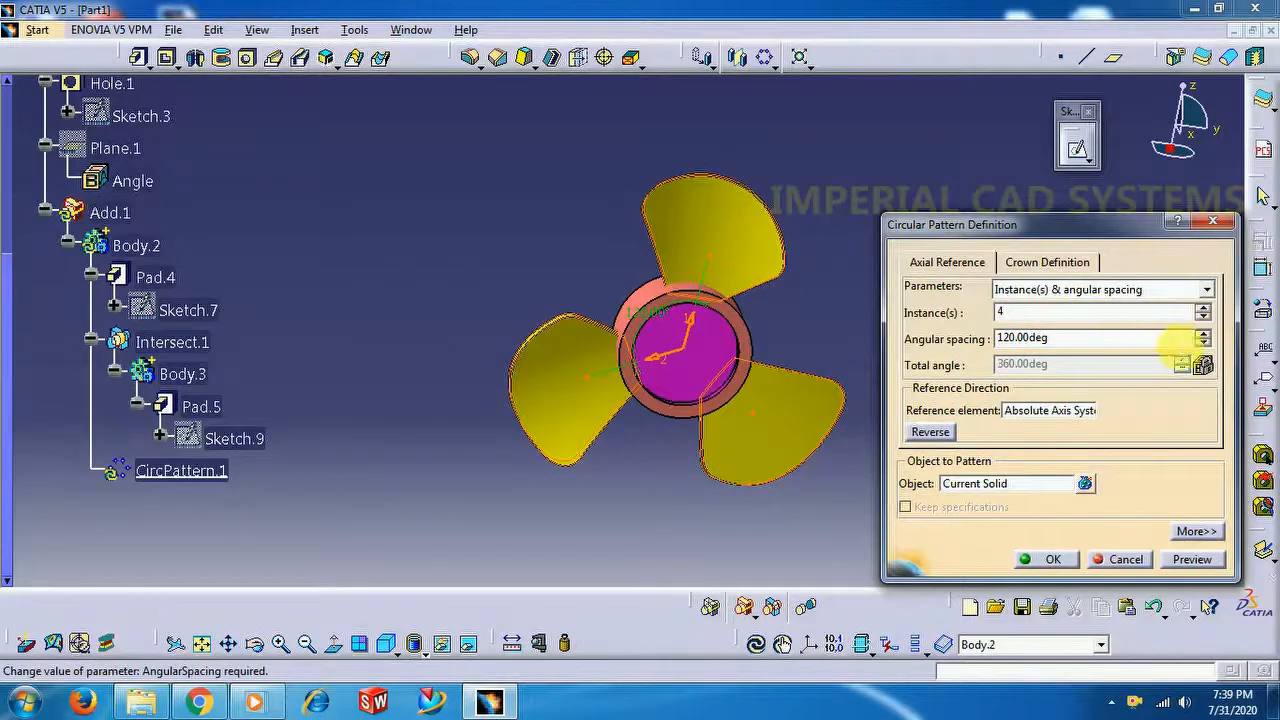
{"action": "left_click", "coordinate": [1203, 343]}
{"action": "left_click", "coordinate": [1203, 343]}
{"action": "left_click", "coordinate": [1203, 343]}
{"action": "left_click", "coordinate": [1203, 343]}
{"action": "left_click", "coordinate": [1203, 343]}
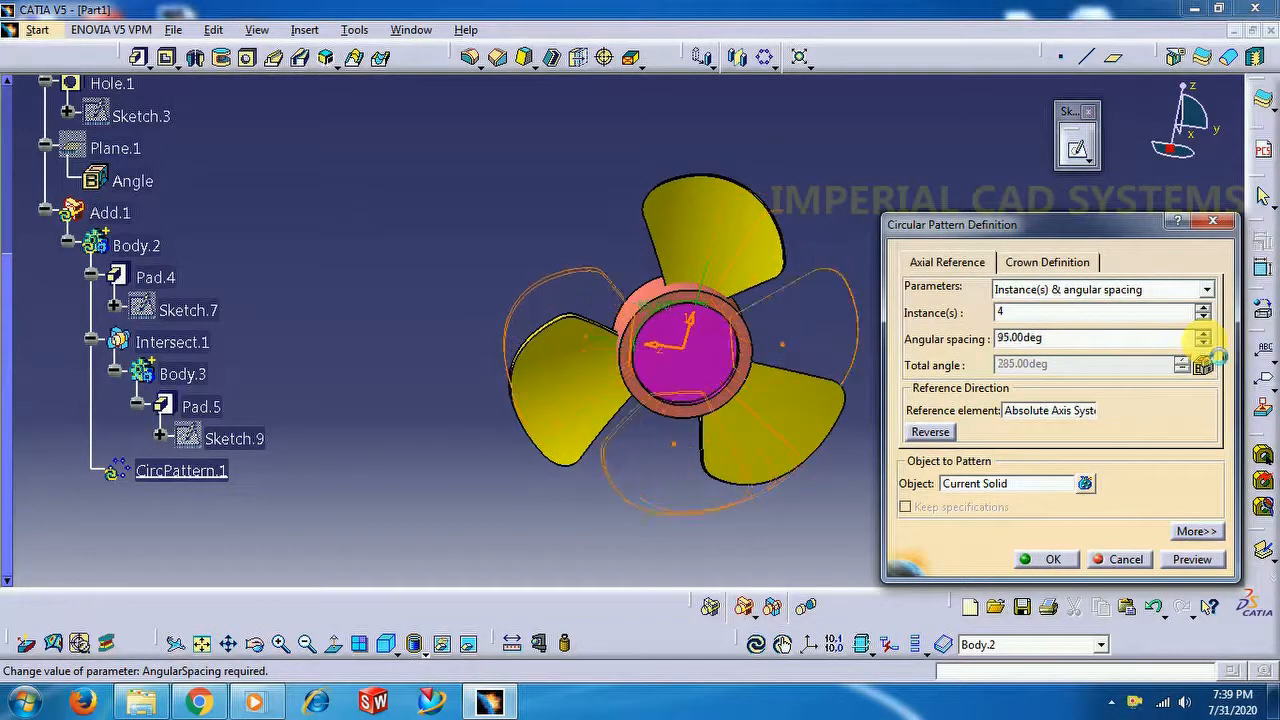
{"action": "left_click", "coordinate": [1203, 343]}
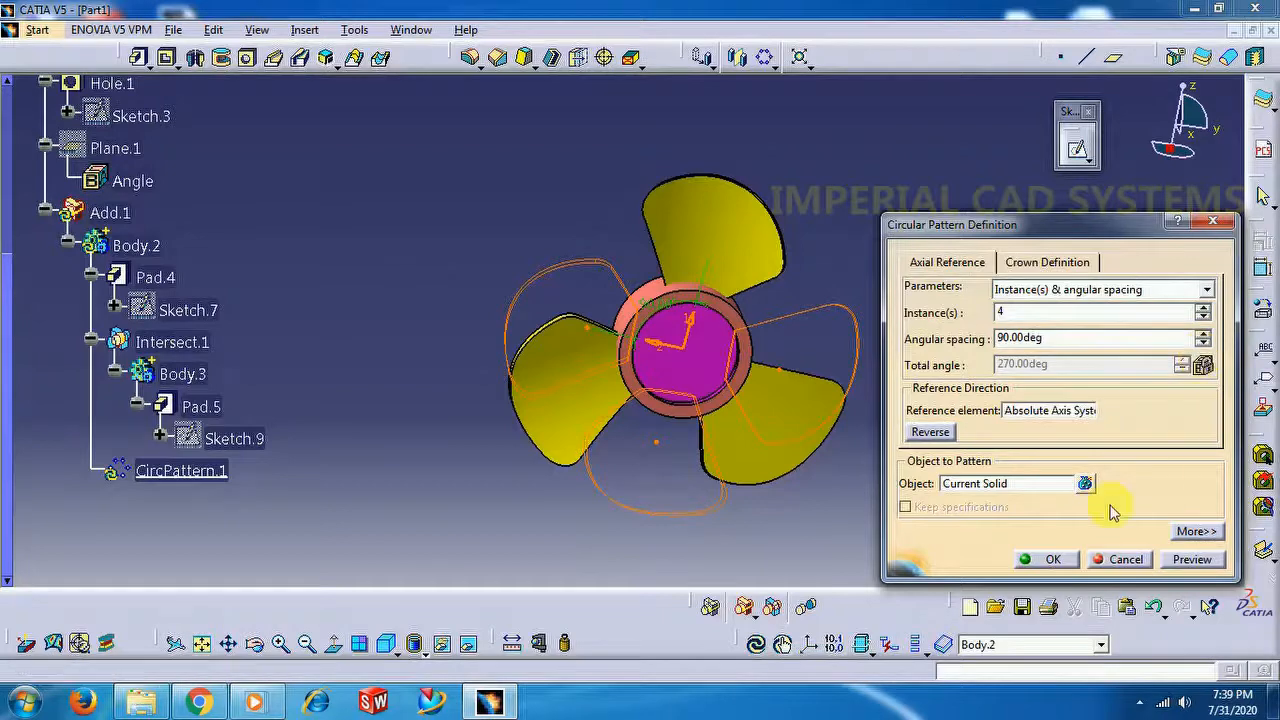
{"action": "left_click", "coordinate": [1052, 561]}
{"action": "left_click", "coordinate": [886, 429]}
Examine the four-blade propeller from several angles and review its feature tree
{"action": "middle_click_drag", "start_coordinate": [886, 429], "coordinate": [903, 401]}
{"action": "middle_click_drag", "start_coordinate": [606, 234], "coordinate": [674, 236]}
{"action": "middle_click_drag", "start_coordinate": [742, 330], "coordinate": [745, 265]}
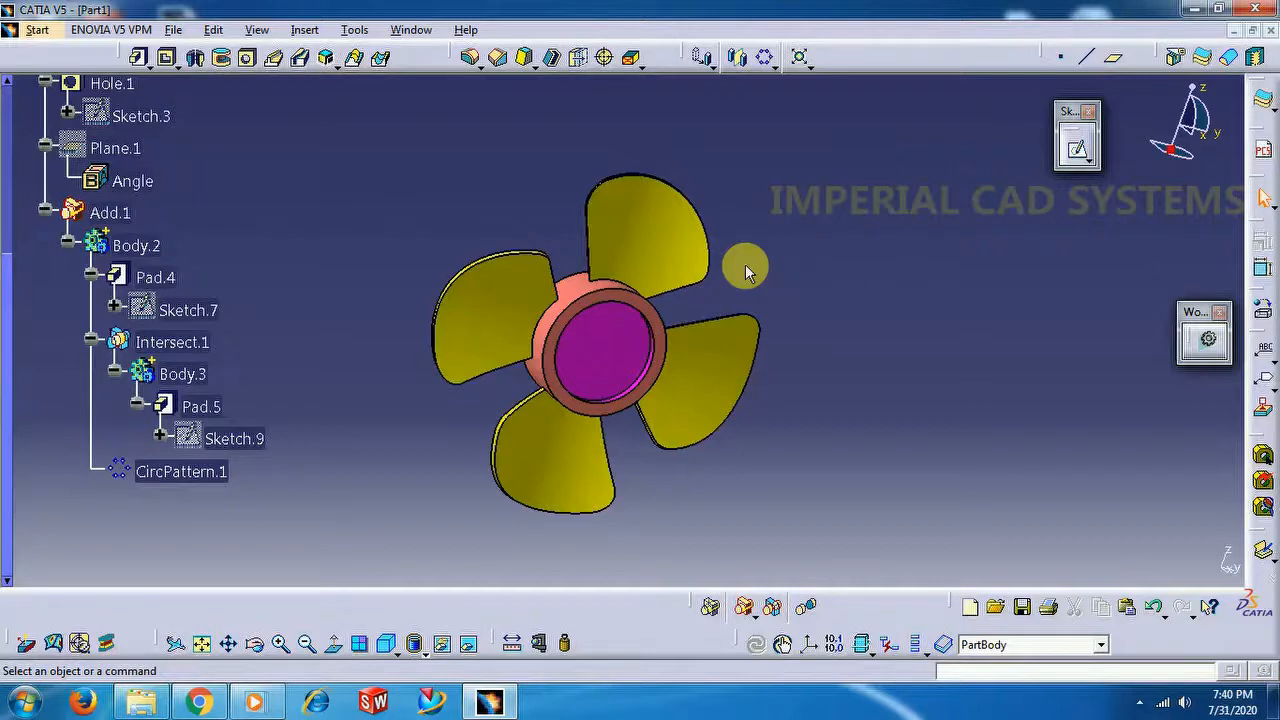
{"action": "middle_click_drag", "start_coordinate": [745, 264], "coordinate": [564, 229]}
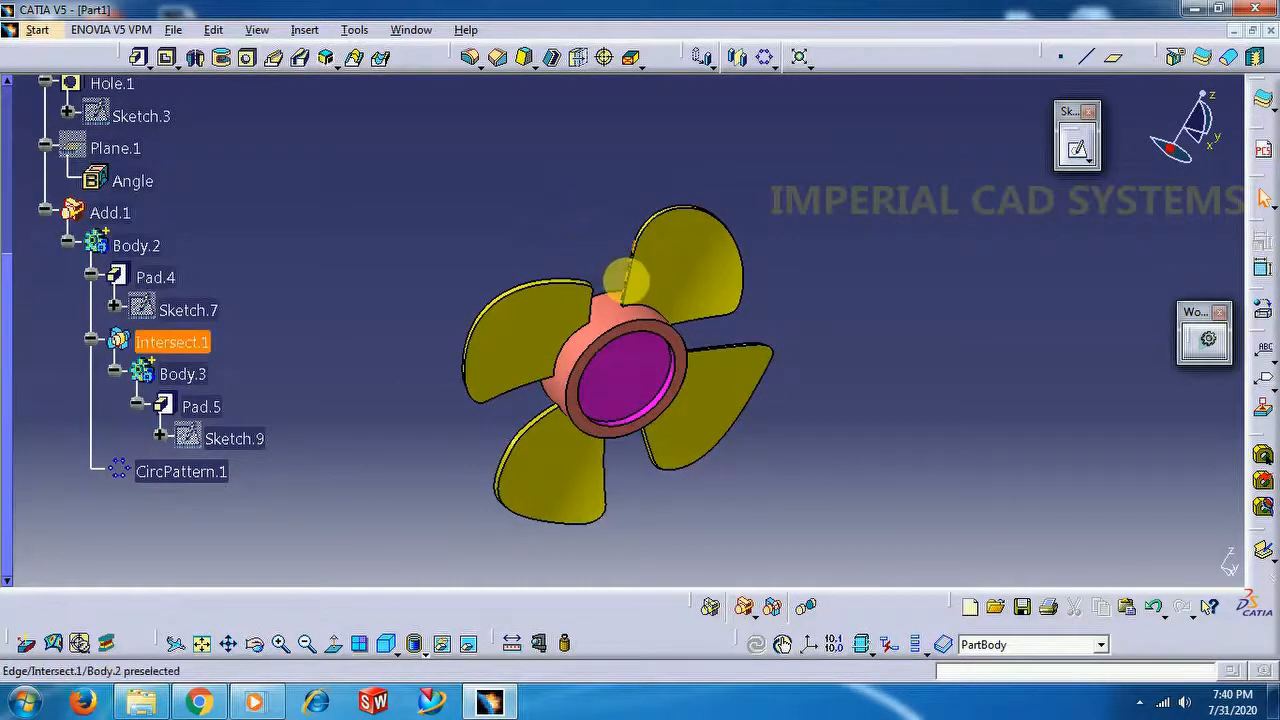
{"action": "middle_click_drag", "start_coordinate": [594, 263], "coordinate": [480, 260]}
{"action": "scroll", "coordinate": [365, 240], "scroll_direction": "up", "scroll_amount": 1}
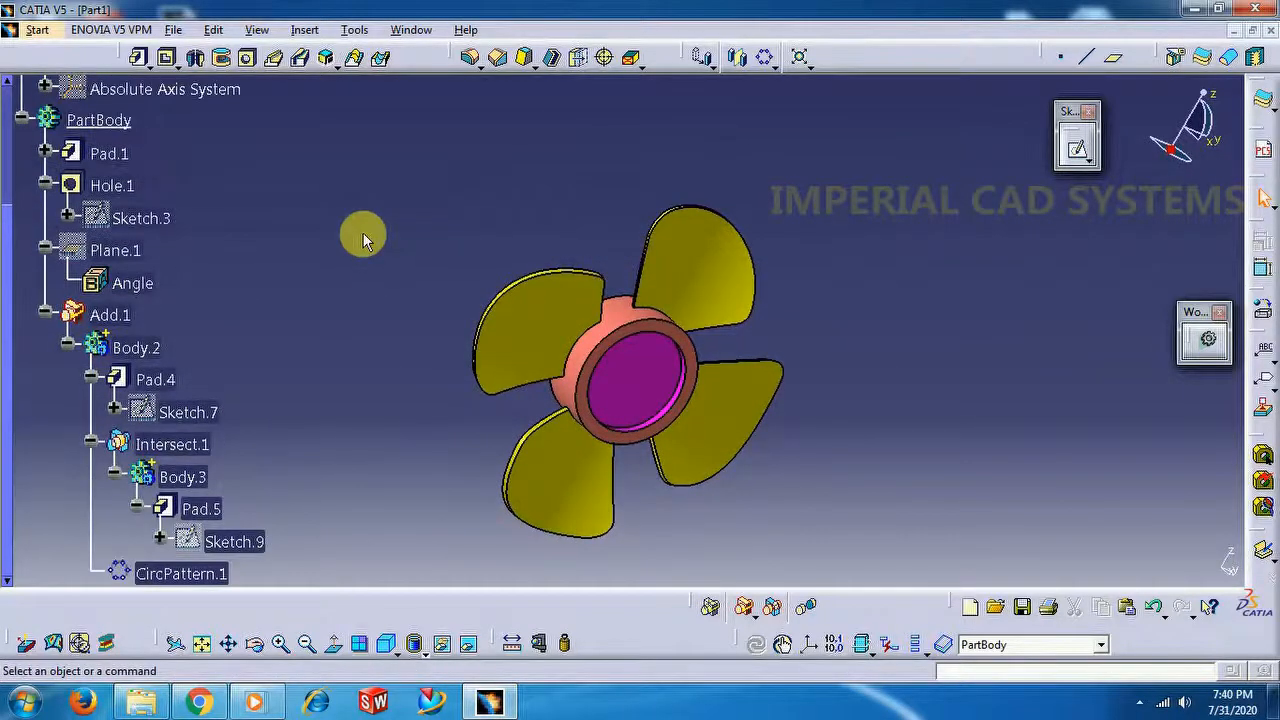
{"action": "middle_click_drag", "start_coordinate": [419, 251], "coordinate": [391, 257]}
{"action": "middle_click_drag", "start_coordinate": [529, 346], "coordinate": [329, 206]}
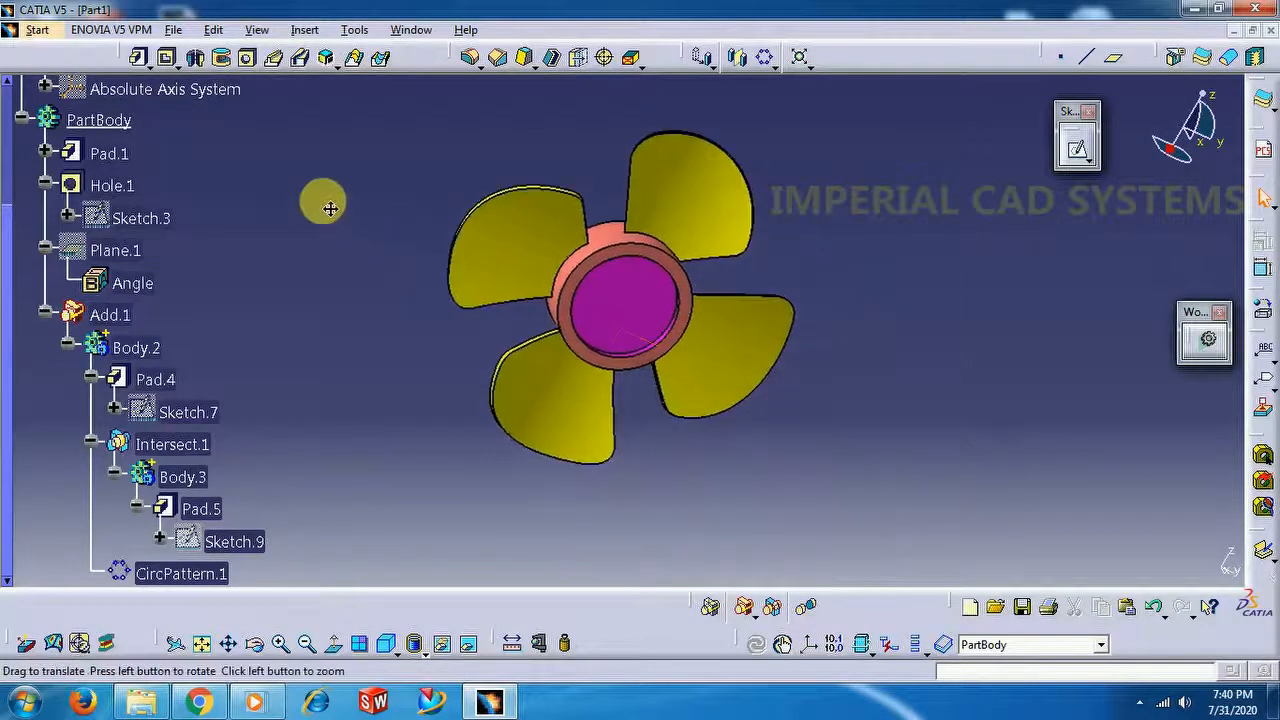